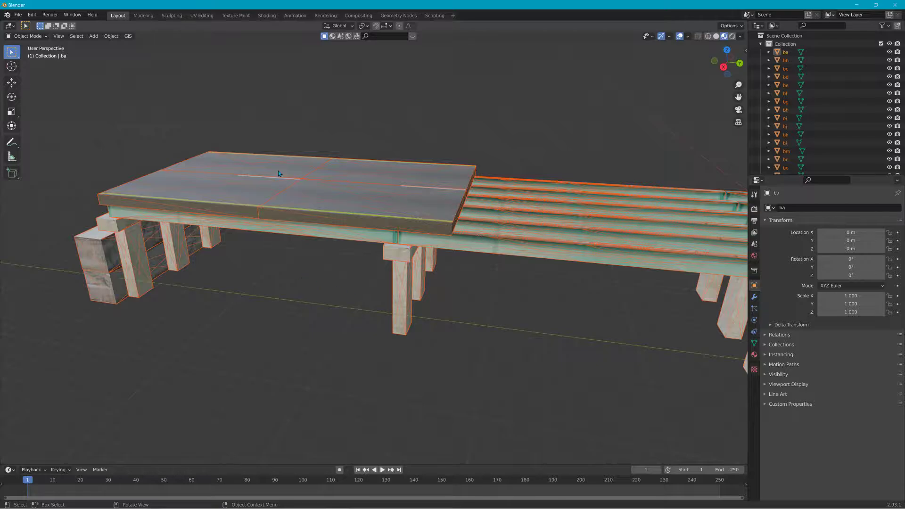
- Inspect the bridge and select a road deck panel and several steel girders to check their object names
{"action": "middle_click_drag", "start_coordinate": [281, 155], "coordinate": [443, 256]}
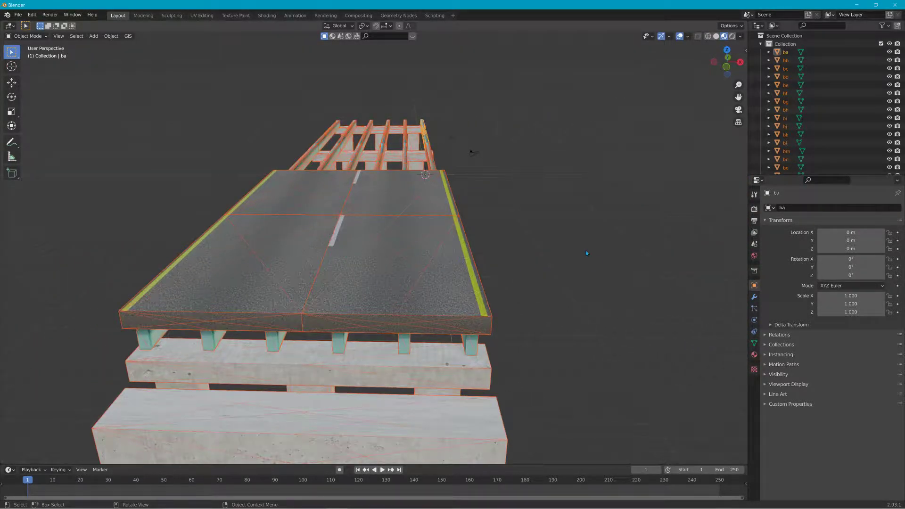
{"action": "middle_click_drag", "start_coordinate": [587, 253], "coordinate": [509, 245]}
{"action": "scroll", "coordinate": [581, 165], "scroll_direction": "up", "scroll_amount": 3}
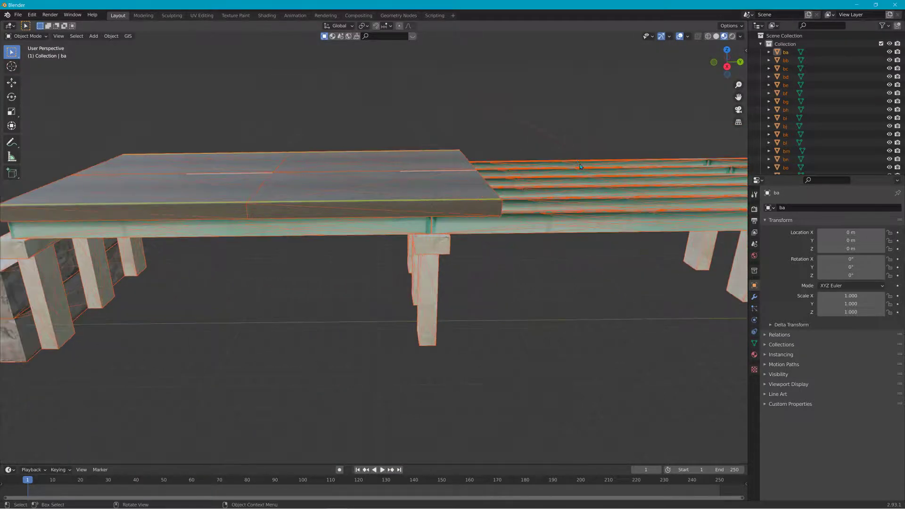
{"action": "scroll", "coordinate": [580, 166], "scroll_direction": "up", "scroll_amount": 1}
{"action": "middle_click_drag", "start_coordinate": [576, 146], "coordinate": [464, 212], "text": "shift"}
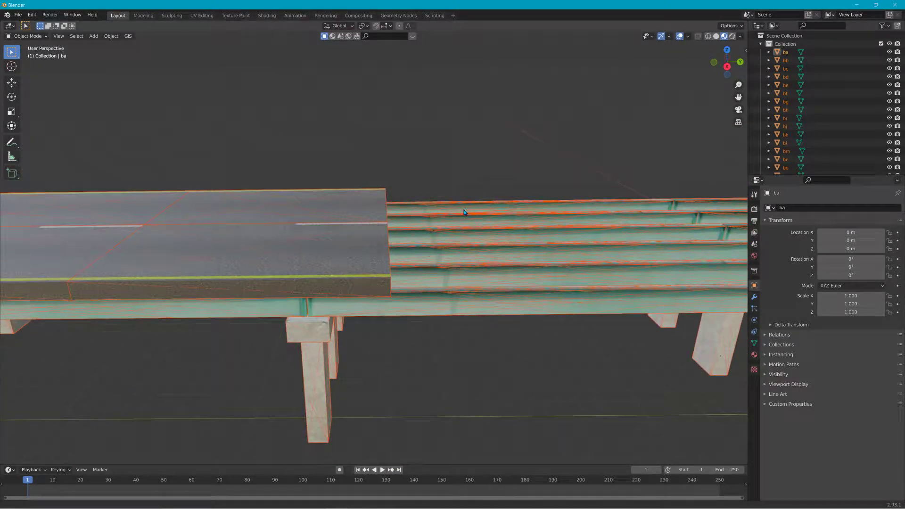
{"action": "left_click", "coordinate": [379, 248]}
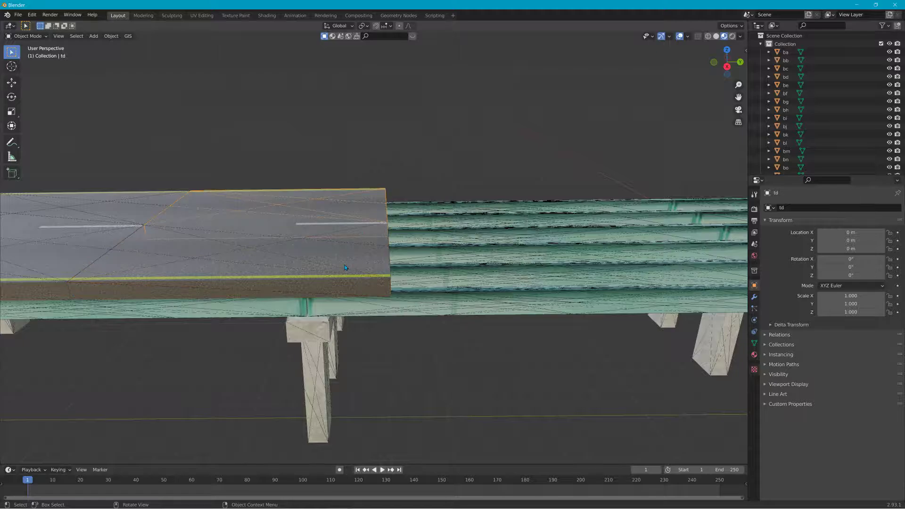
{"action": "left_click", "coordinate": [431, 306]}
{"action": "left_click", "coordinate": [466, 283]}
{"action": "left_click", "coordinate": [480, 209]}
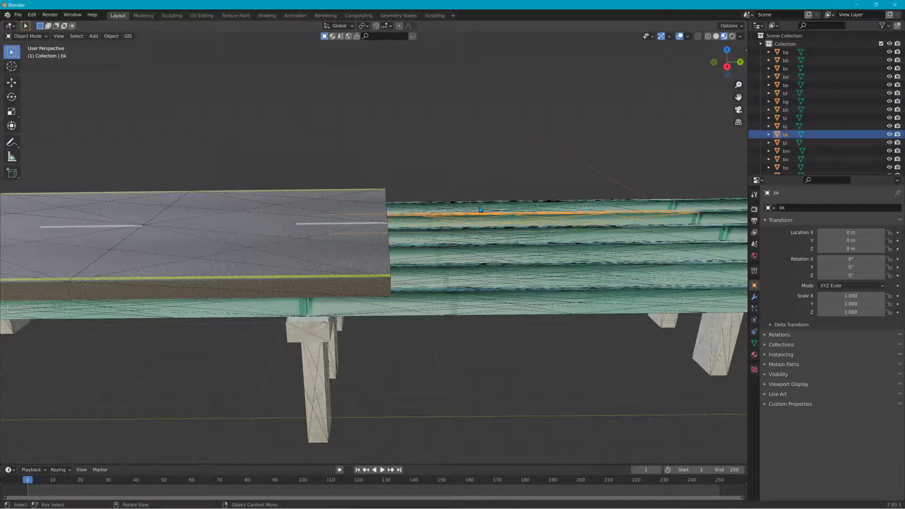
{"action": "left_click", "coordinate": [477, 241]}
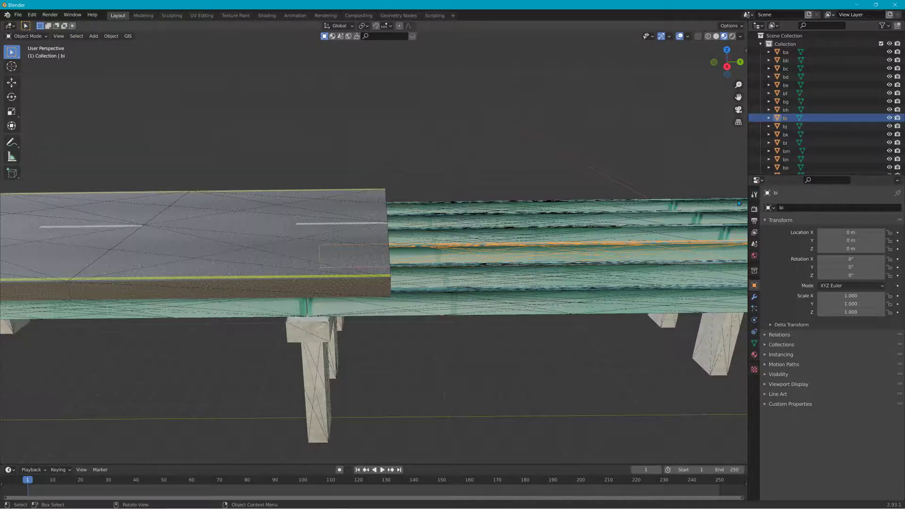
{"action": "left_click", "coordinate": [785, 94]}
- Check the object names of the end pier cap, the pier columns and the near end-span girder
{"action": "scroll", "coordinate": [730, 204], "scroll_direction": "down", "scroll_amount": 5}
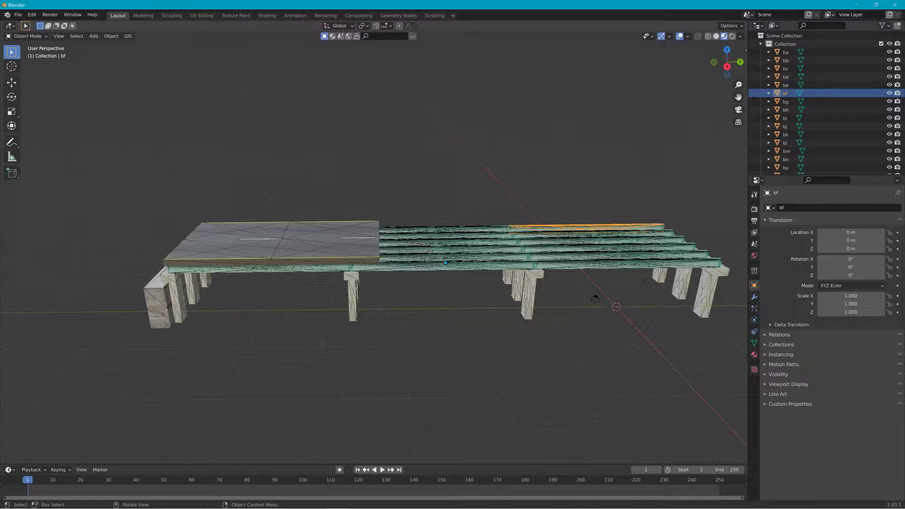
{"action": "left_click", "coordinate": [730, 277]}
{"action": "scroll", "coordinate": [815, 135], "scroll_direction": "down", "scroll_amount": 6}
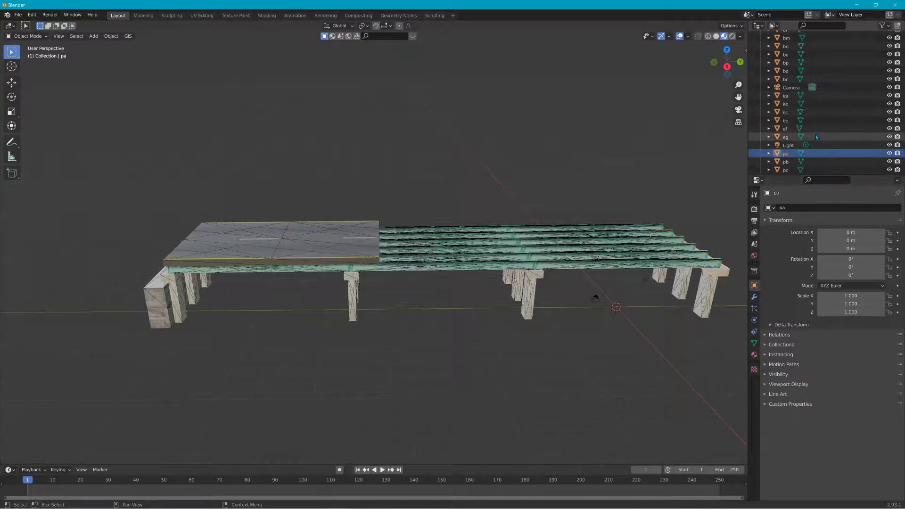
{"action": "left_click", "coordinate": [710, 295]}
{"action": "left_click", "coordinate": [689, 283]}
{"action": "left_click", "coordinate": [662, 278]}
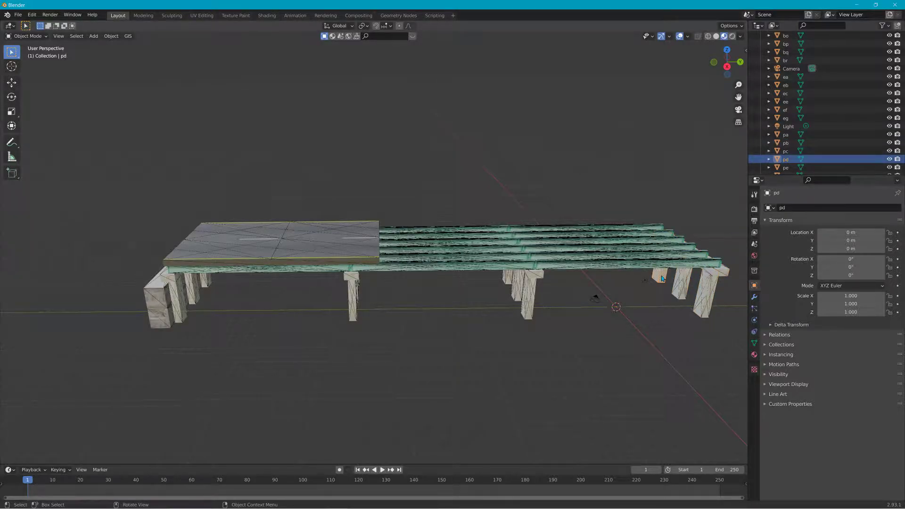
{"action": "left_click", "coordinate": [529, 279]}
{"action": "left_click", "coordinate": [531, 290]}
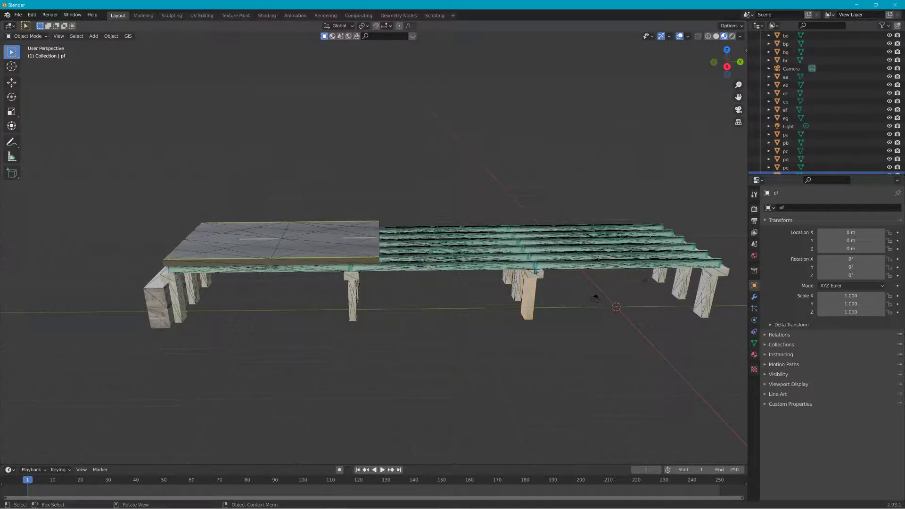
{"action": "left_click", "coordinate": [572, 265]}
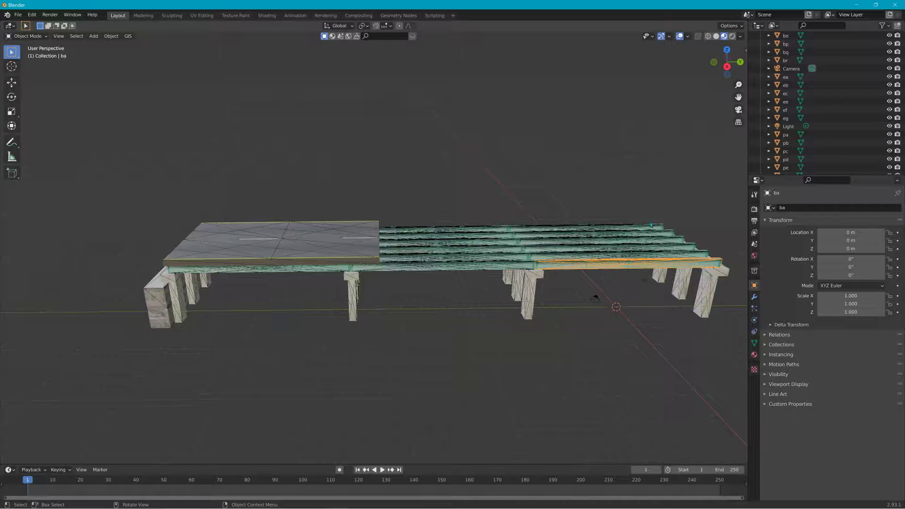
{"action": "scroll", "coordinate": [820, 131], "scroll_direction": "up", "scroll_amount": 5}
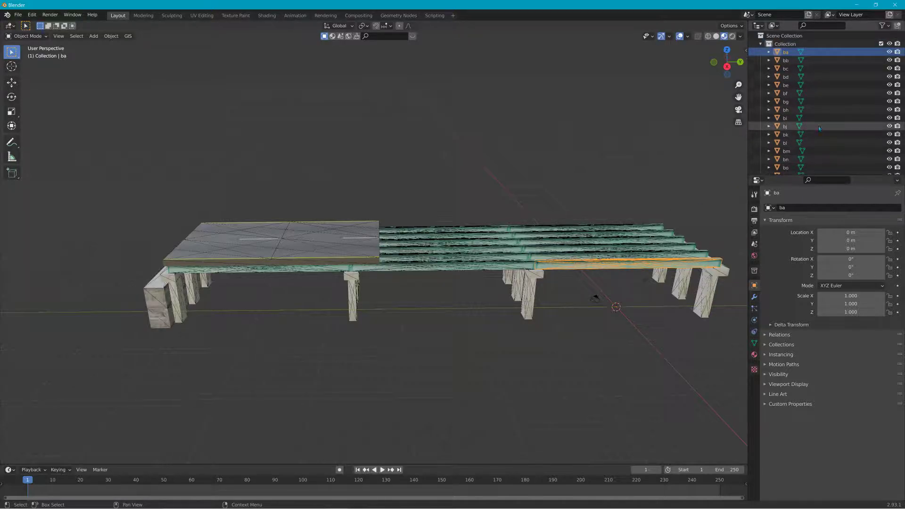
- Check the object names of the individual road deck panels in the scene's object list
{"action": "left_click", "coordinate": [357, 259]}
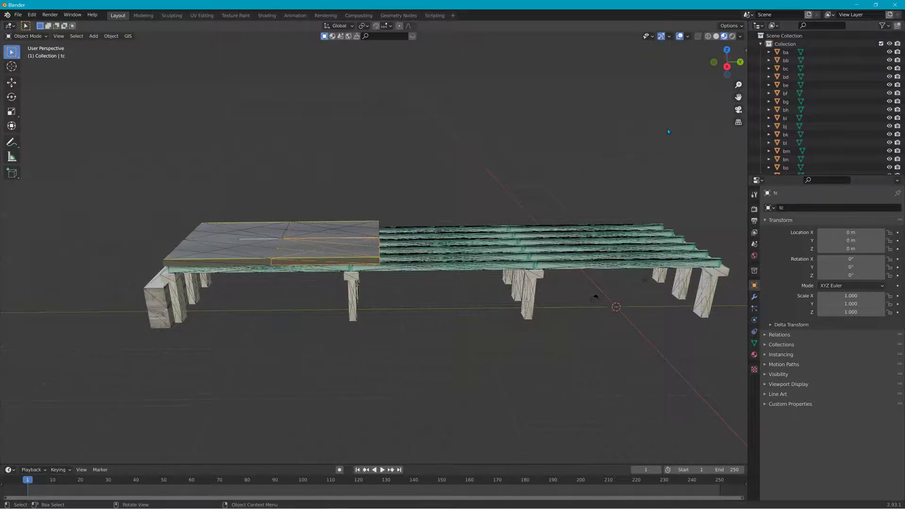
{"action": "scroll", "coordinate": [808, 116], "scroll_direction": "down", "scroll_amount": 6}
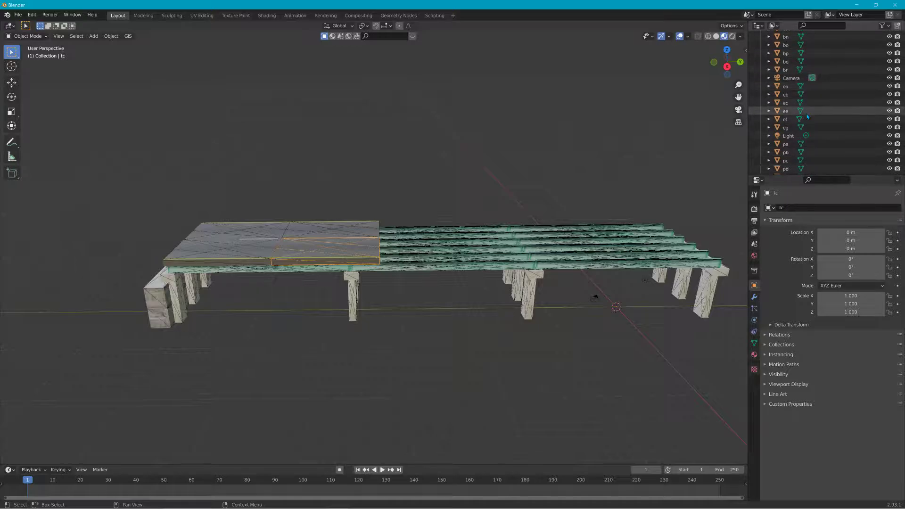
{"action": "scroll", "coordinate": [807, 116], "scroll_direction": "down", "scroll_amount": 6}
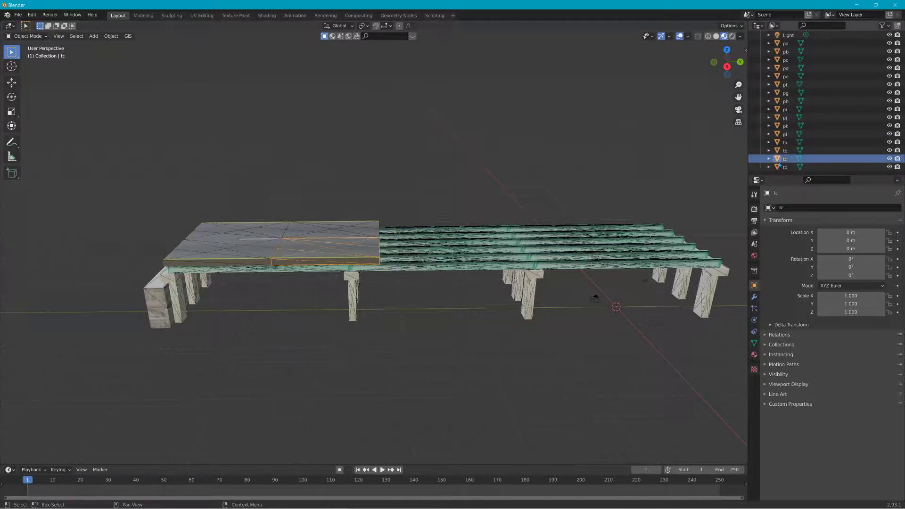
{"action": "left_click", "coordinate": [264, 233]}
{"action": "left_click", "coordinate": [271, 227]}
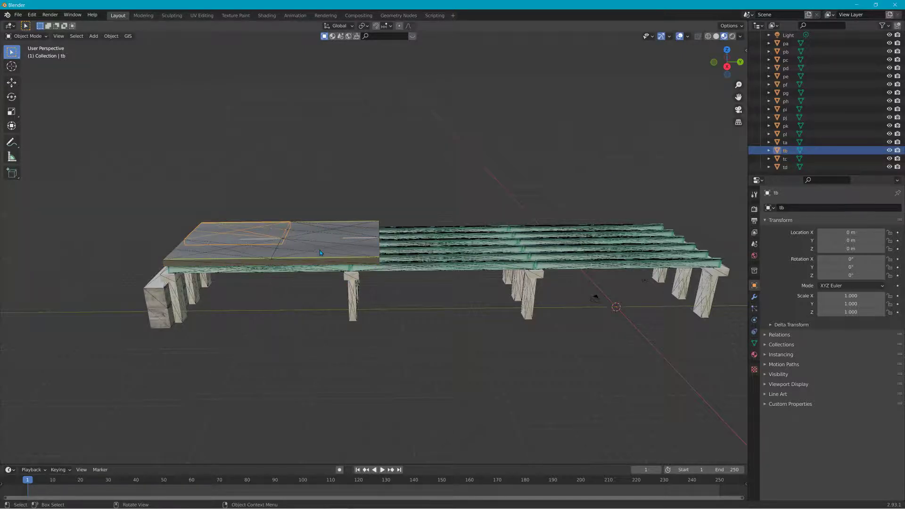
{"action": "left_click", "coordinate": [317, 229]}
{"action": "left_click", "coordinate": [335, 230]}
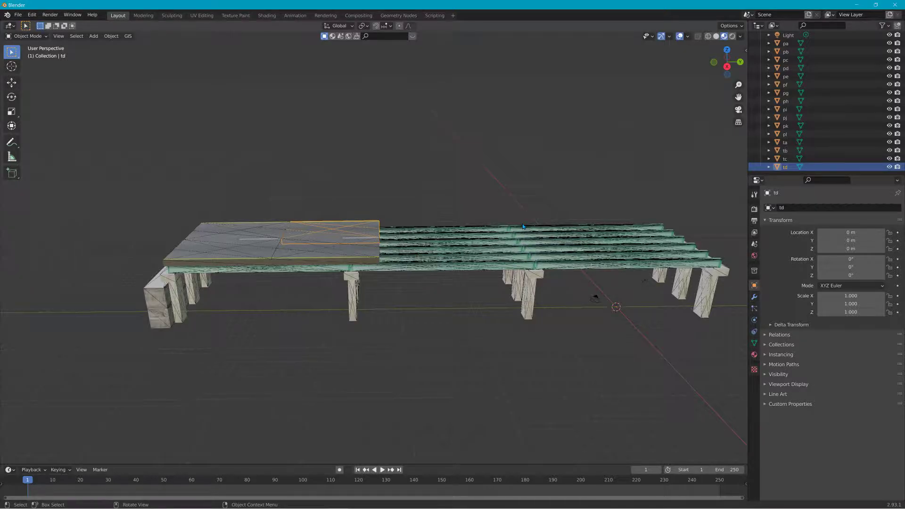
- Duplicate the four road deck panels ta, tb, tc and td and place the copies about 29.31 m along the Y axis
{"action": "scroll", "coordinate": [347, 184], "scroll_direction": "up", "scroll_amount": 2}
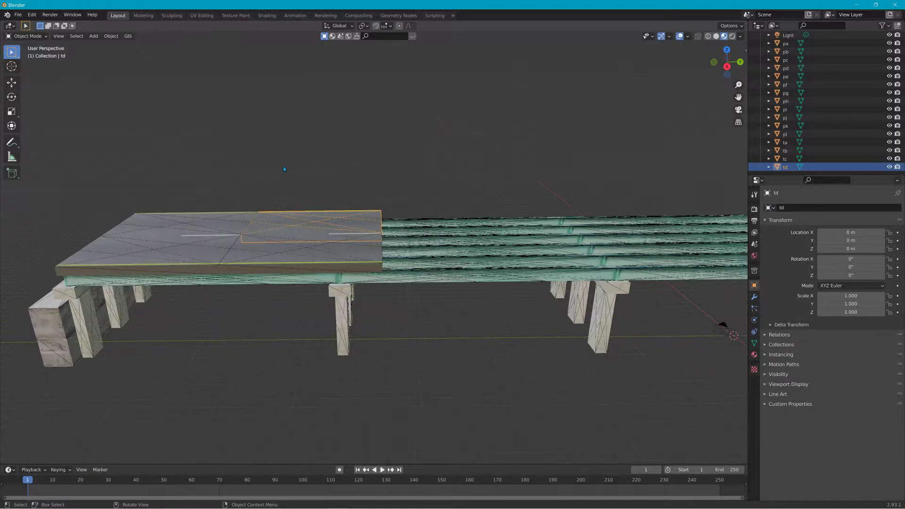
{"action": "middle_click_drag", "start_coordinate": [275, 160], "coordinate": [377, 221], "text": "shift"}
{"action": "left_click", "coordinate": [438, 264]}
{"action": "left_click", "coordinate": [287, 279], "text": "shift"}
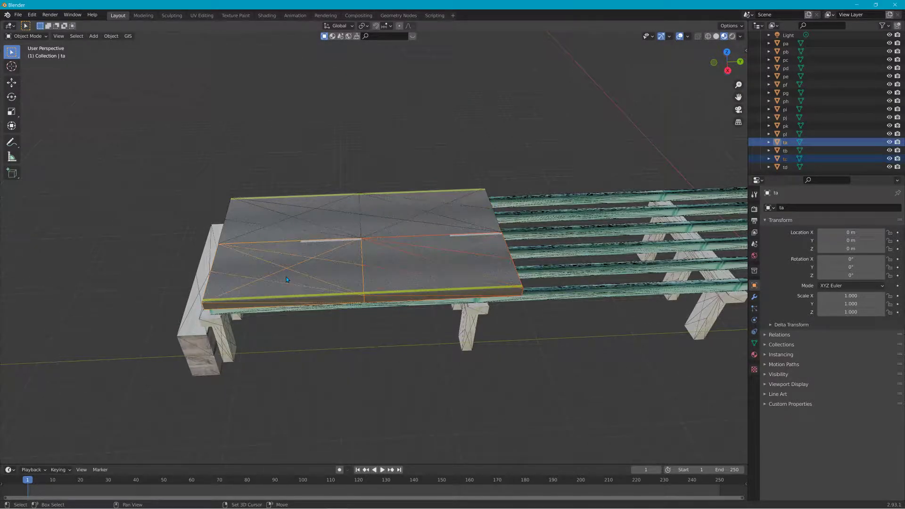
{"action": "left_click", "coordinate": [302, 249], "text": "shift"}
{"action": "left_click", "coordinate": [411, 216], "text": "shift"}
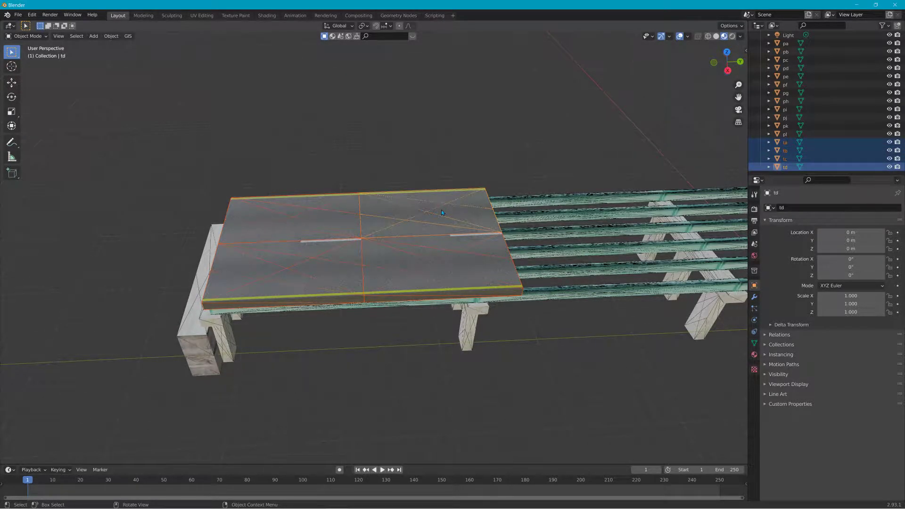
{"action": "key", "text": "shift+d"}
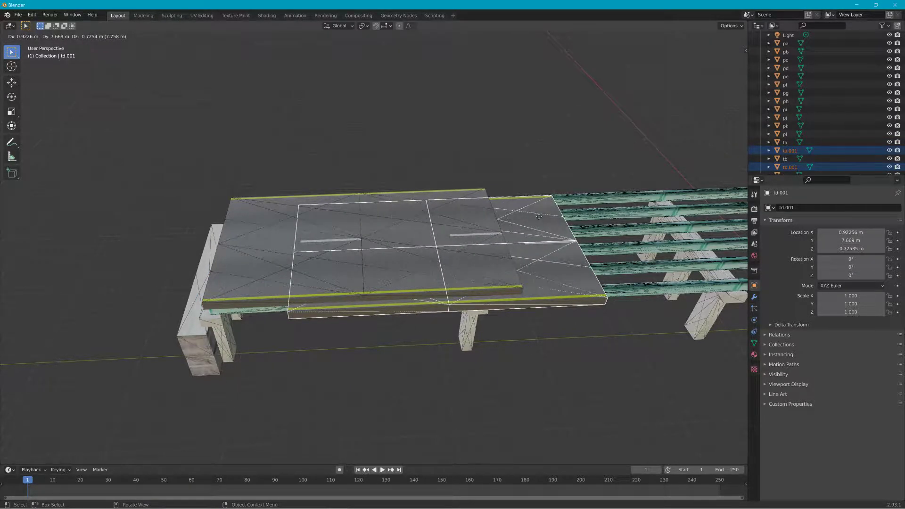
{"action": "key", "text": "y"}
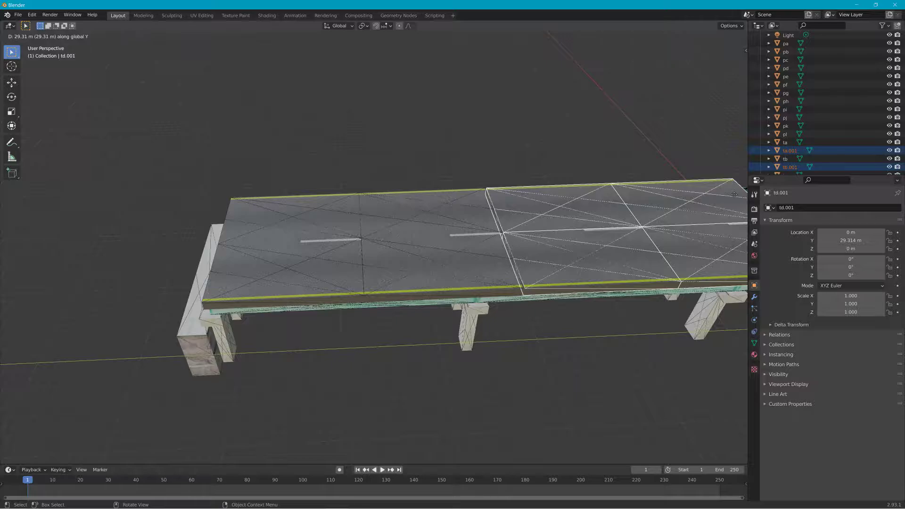
{"action": "left_click", "coordinate": [734, 194]}
- In right orthographic view, move the copied deck panels along Y to about 29.161 m to close the gap with the original deck
{"action": "scroll", "coordinate": [631, 203], "scroll_direction": "up", "scroll_amount": 3}
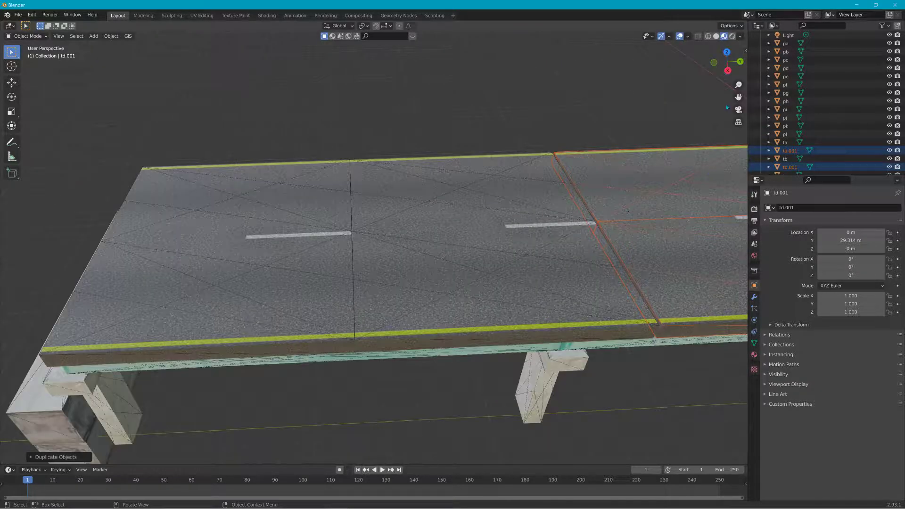
{"action": "left_click", "coordinate": [728, 70]}
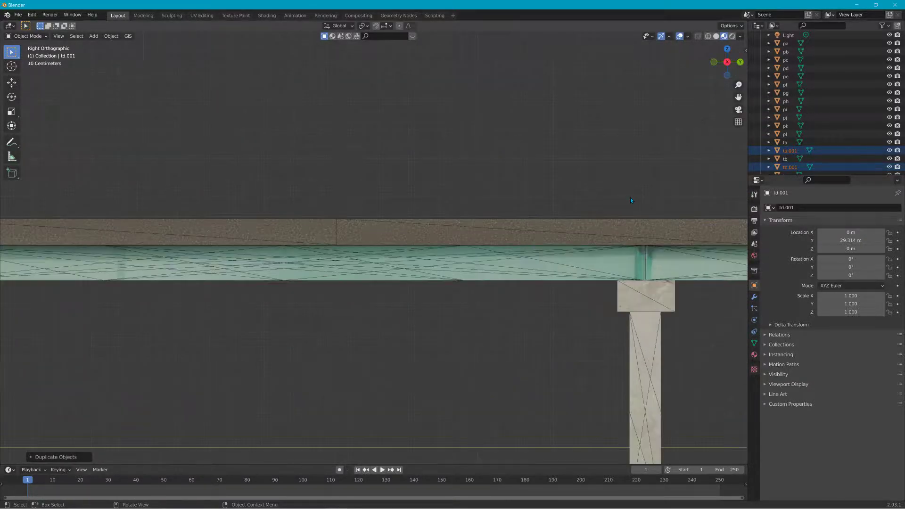
{"action": "scroll", "coordinate": [631, 200], "scroll_direction": "up", "scroll_amount": 10}
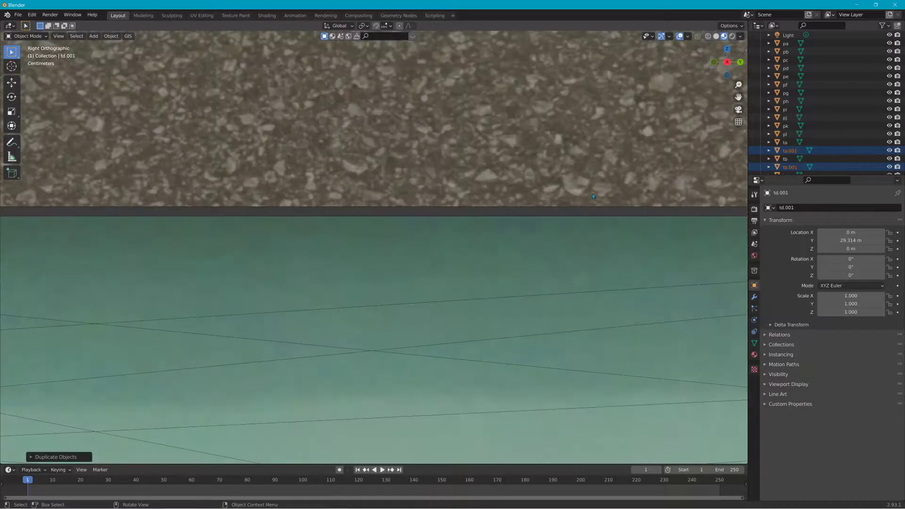
{"action": "scroll", "coordinate": [548, 205], "scroll_direction": "up", "scroll_amount": 1}
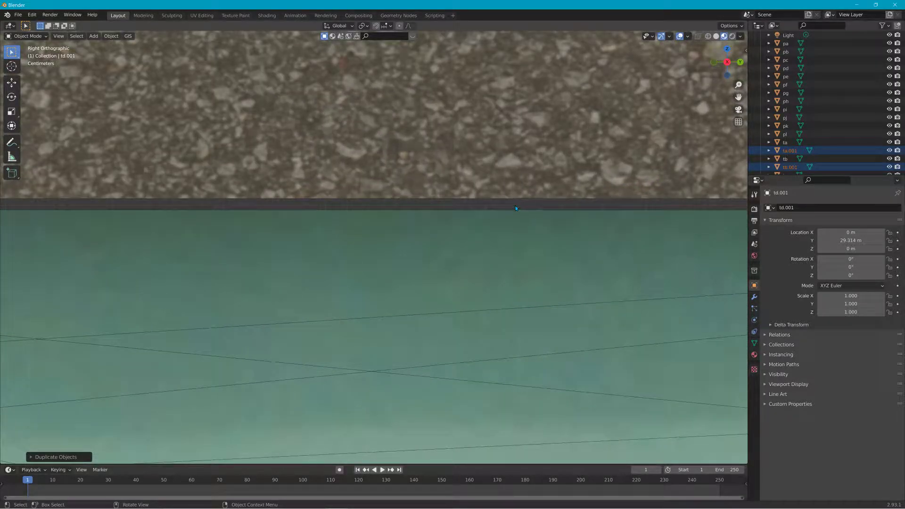
{"action": "scroll", "coordinate": [522, 203], "scroll_direction": "down", "scroll_amount": 5}
{"action": "scroll", "coordinate": [542, 202], "scroll_direction": "down", "scroll_amount": 1}
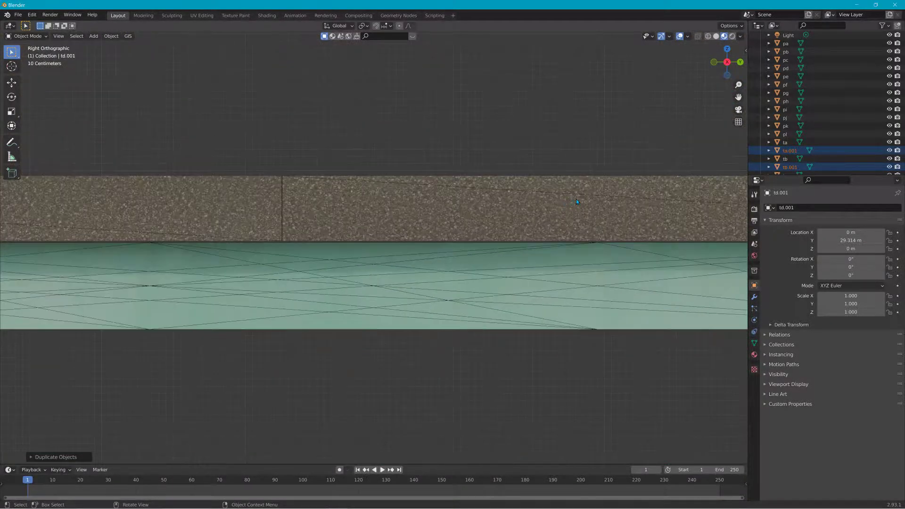
{"action": "middle_click_drag", "start_coordinate": [576, 199], "coordinate": [2, 218], "text": "shift"}
{"action": "scroll", "coordinate": [573, 194], "scroll_direction": "up", "scroll_amount": 5}
{"action": "scroll", "coordinate": [573, 197], "scroll_direction": "up", "scroll_amount": 2}
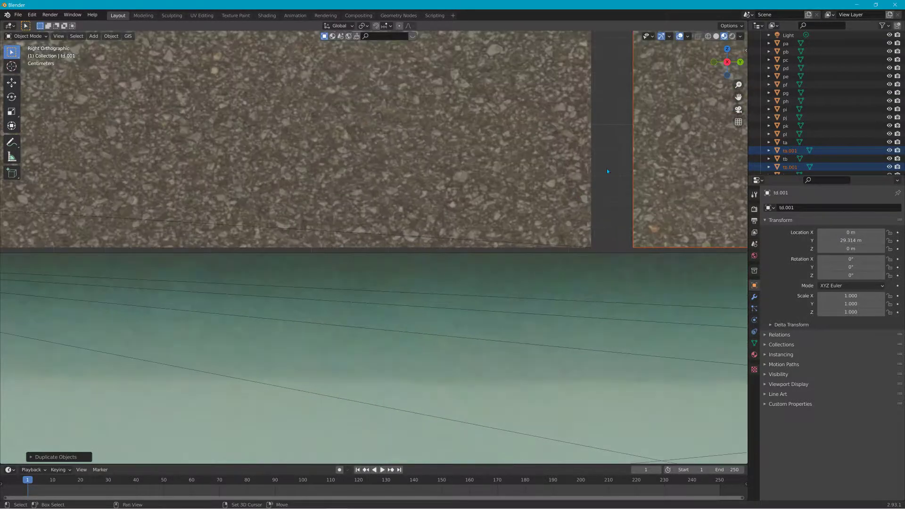
{"action": "middle_click_drag", "start_coordinate": [607, 168], "coordinate": [354, 245], "text": "shift"}
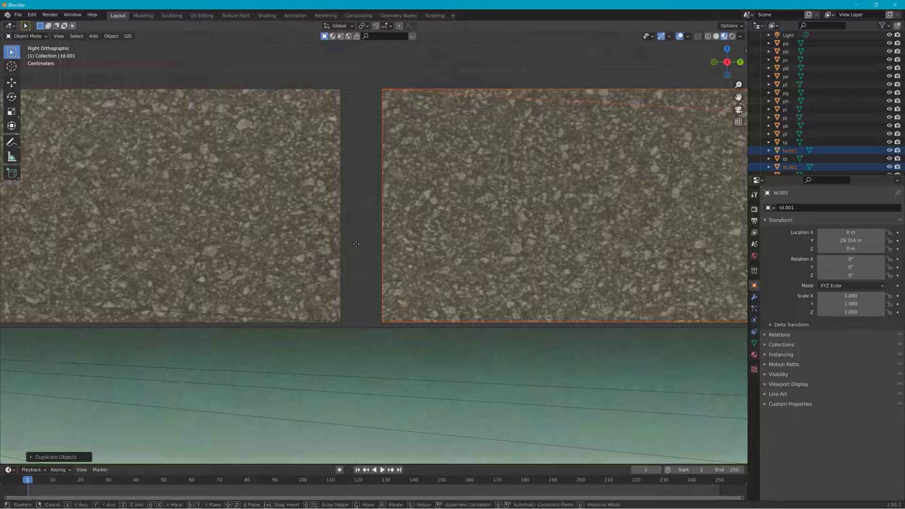
{"action": "key", "text": "g"}
{"action": "key", "text": "x"}
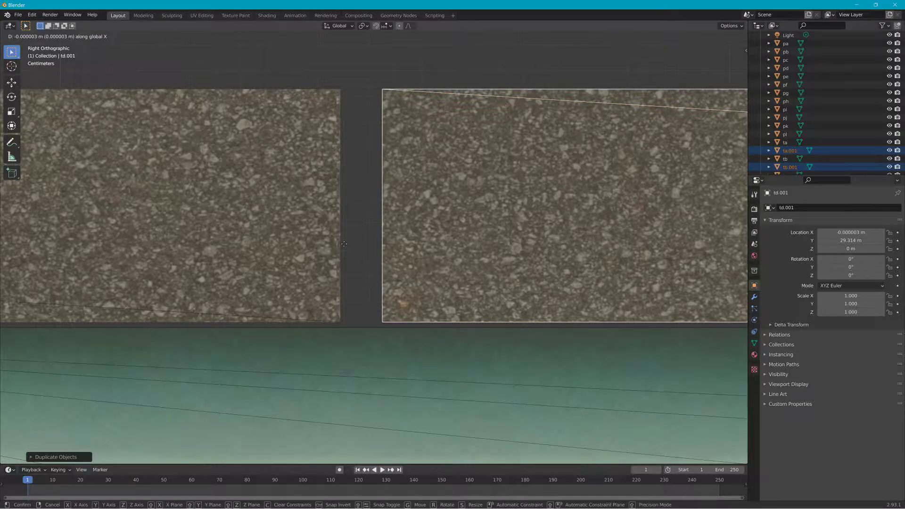
{"action": "key", "text": "y"}
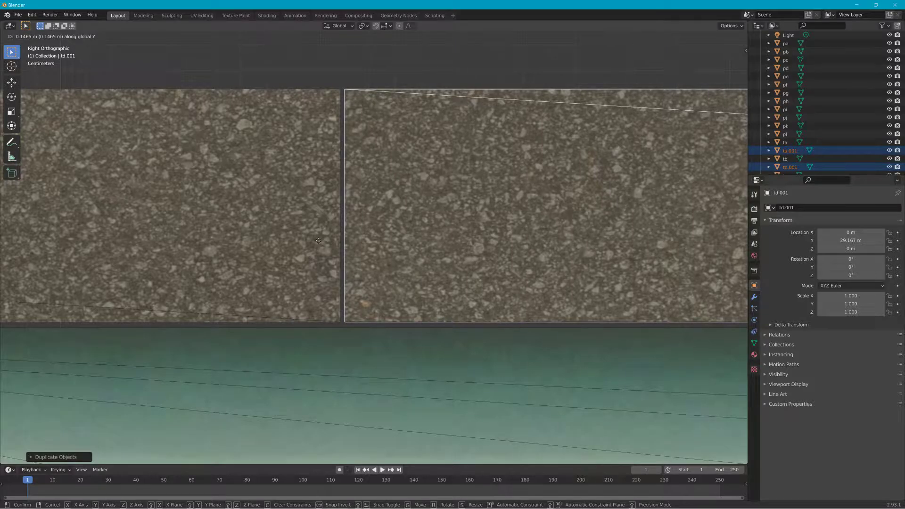
{"action": "left_click", "coordinate": [316, 241]}
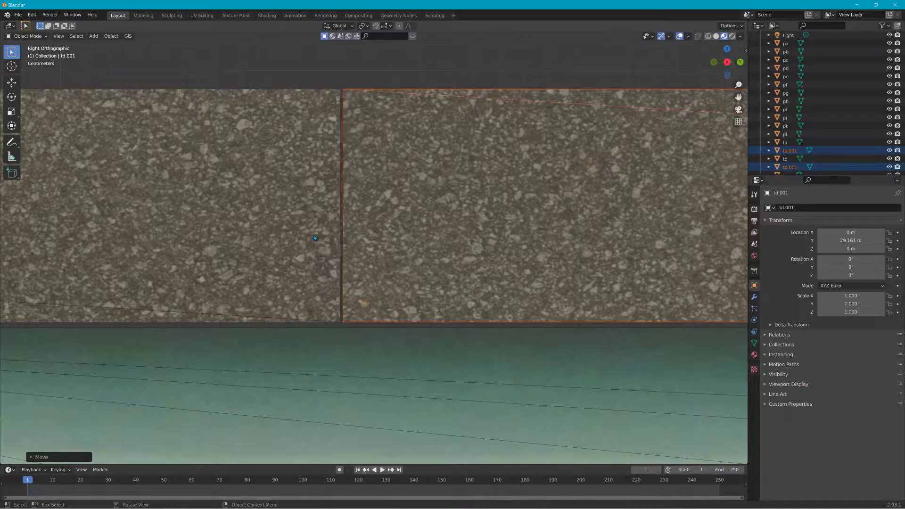
{"action": "mouse_move", "coordinate": [316, 240]}
{"action": "middle_mouse_down"}
{"action": "mouse_move", "coordinate": [296, 204]}
{"action": "mouse_move", "coordinate": [315, 235]}
{"action": "middle_mouse_up"}
{"action": "scroll", "coordinate": [314, 235], "scroll_direction": "down", "scroll_amount": 10}
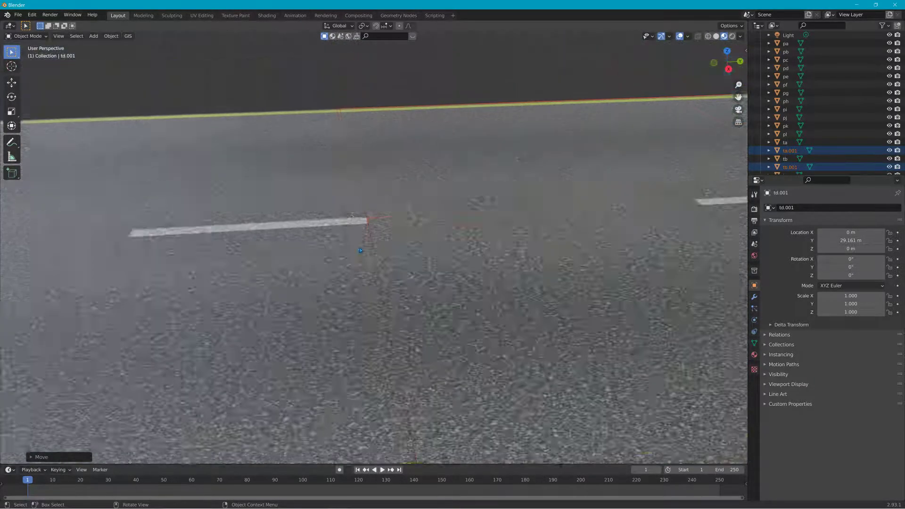
{"action": "scroll", "coordinate": [394, 268], "scroll_direction": "down", "scroll_amount": 5}
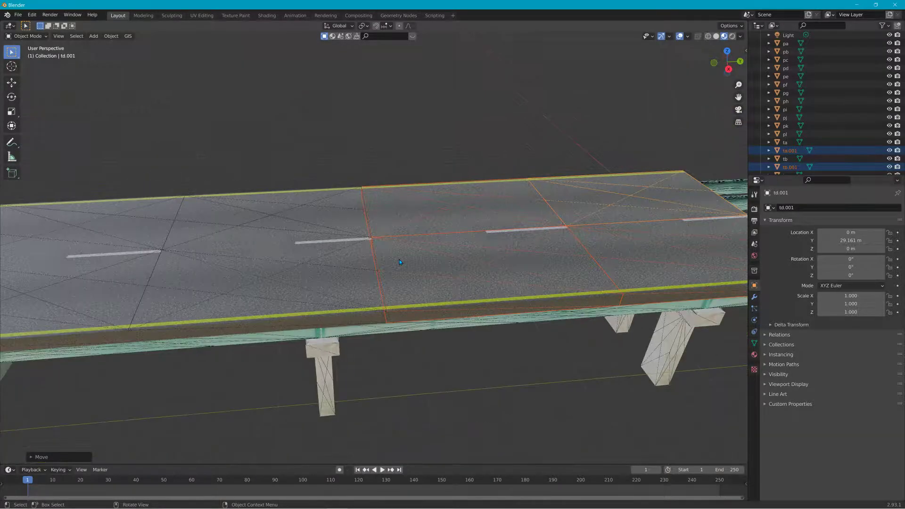
{"action": "middle_click_drag", "start_coordinate": [480, 245], "coordinate": [497, 230]}
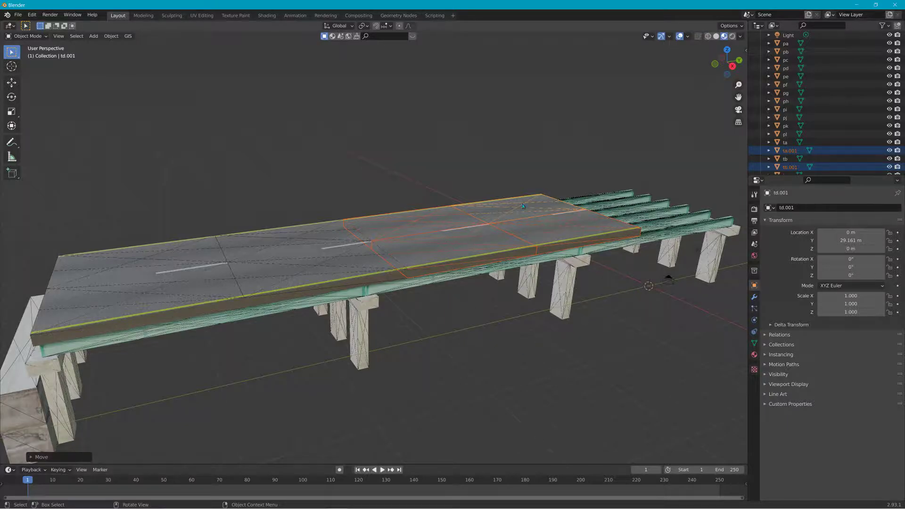
- Check the object names of the copied deck panels and the adjoining original panels to find which ones need renaming
{"action": "middle_click_drag", "start_coordinate": [635, 328], "coordinate": [618, 322]}
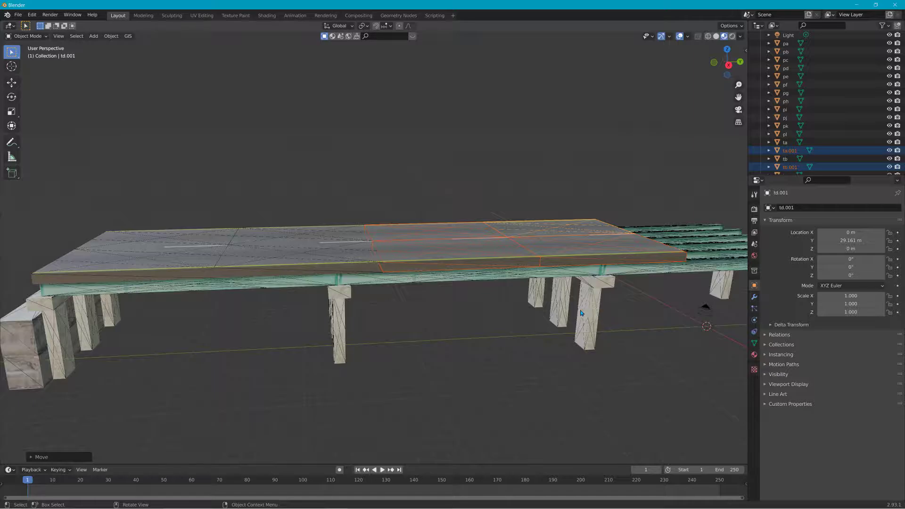
{"action": "left_click", "coordinate": [471, 251]}
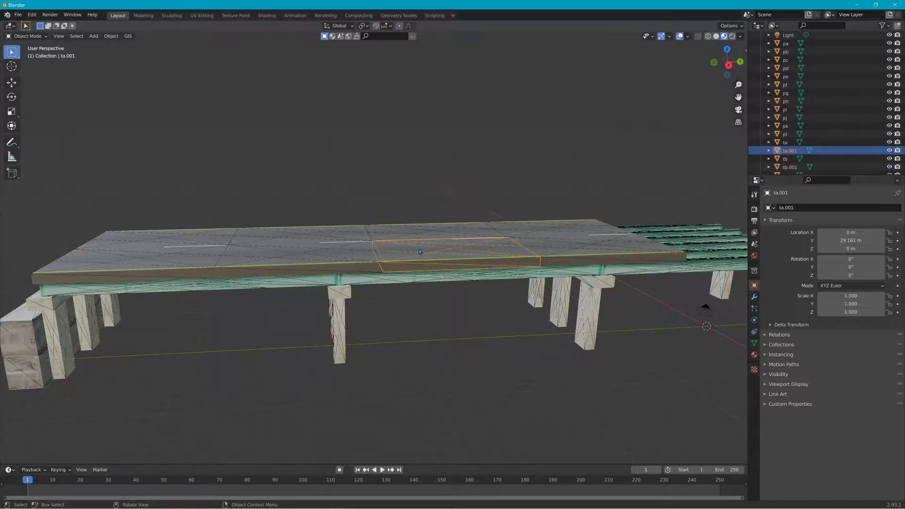
{"action": "left_click", "coordinate": [452, 233]}
{"action": "left_click", "coordinate": [555, 243]}
{"action": "left_click", "coordinate": [558, 229]}
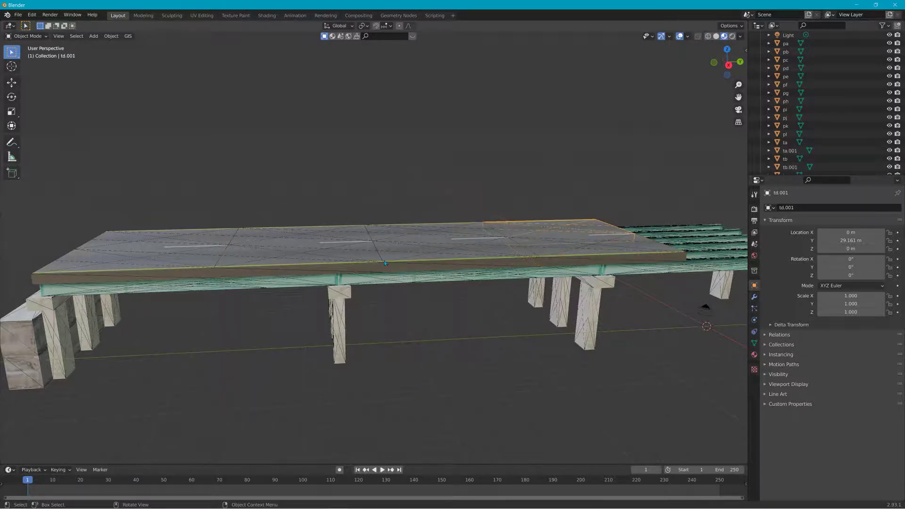
{"action": "left_click", "coordinate": [345, 247]}
{"action": "left_click", "coordinate": [346, 238]}
{"action": "scroll", "coordinate": [796, 140], "scroll_direction": "down", "scroll_amount": 2}
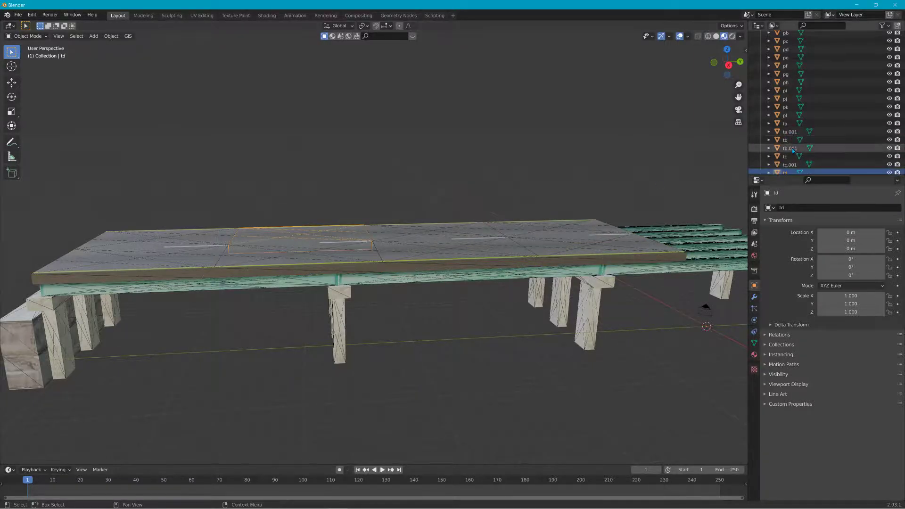
{"action": "scroll", "coordinate": [795, 139], "scroll_direction": "down", "scroll_amount": 1}
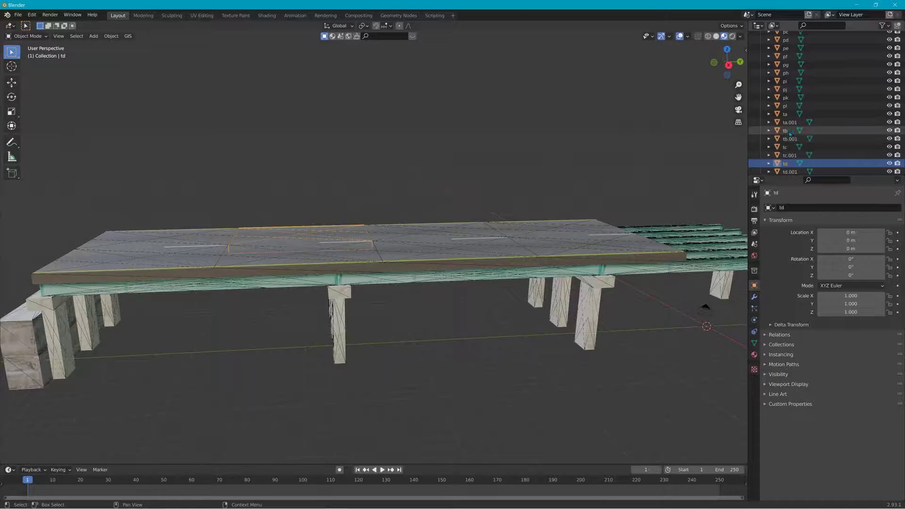
{"action": "left_click", "coordinate": [338, 250]}
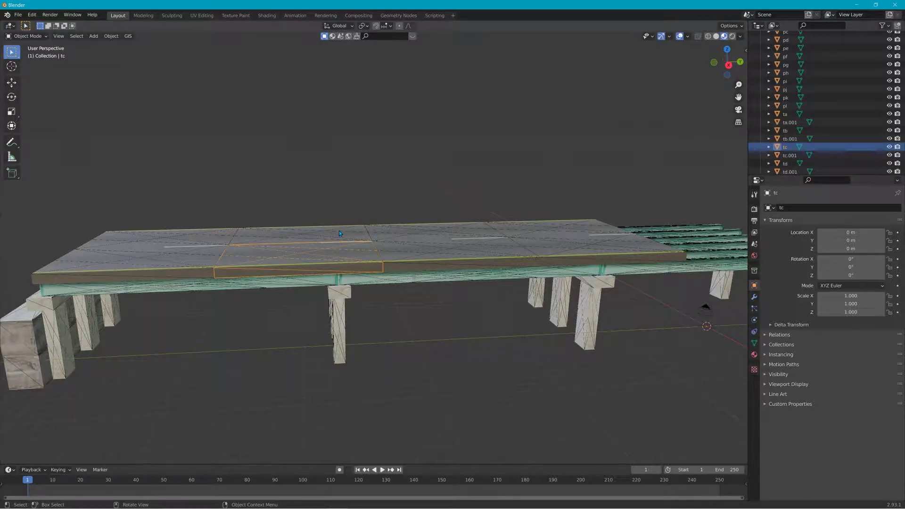
{"action": "left_click", "coordinate": [339, 231]}
{"action": "left_click", "coordinate": [462, 258]}
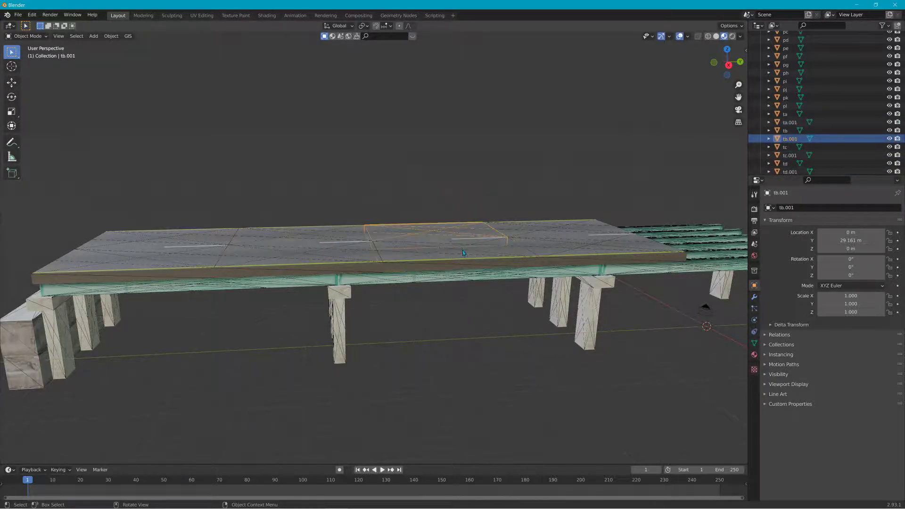
- Rename the copied deck panel ta.001 as te and the panel tb.001 as tf
{"action": "double_click", "coordinate": [789, 124]}
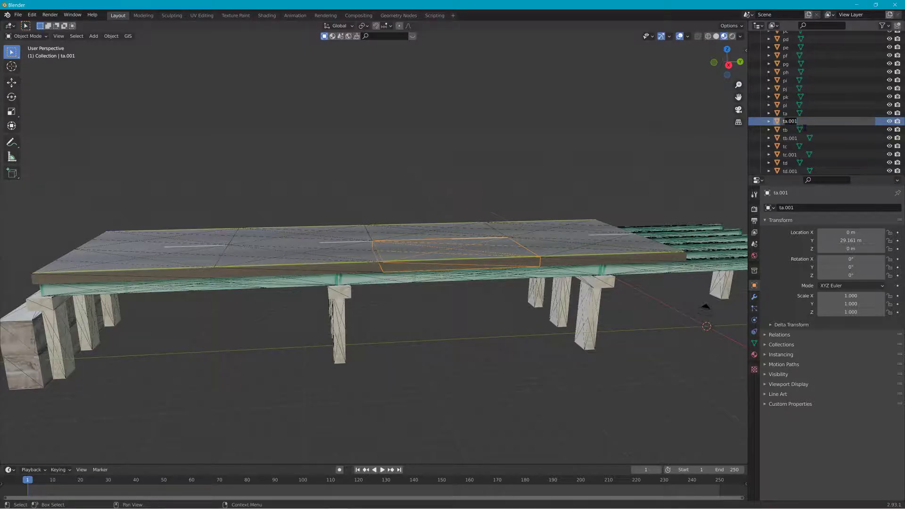
{"action": "type", "text": "te"}
{"action": "left_click", "coordinate": [481, 241]}
{"action": "left_click", "coordinate": [475, 238]}
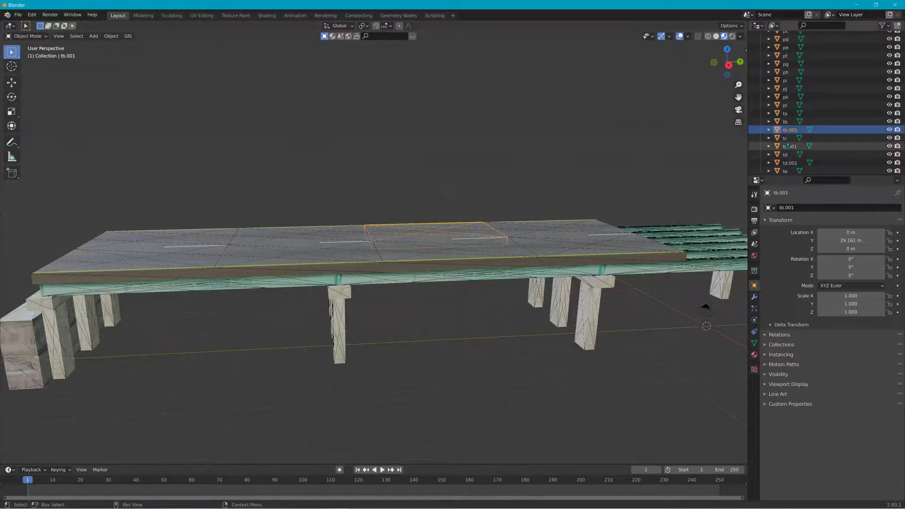
{"action": "double_click", "coordinate": [790, 129]}
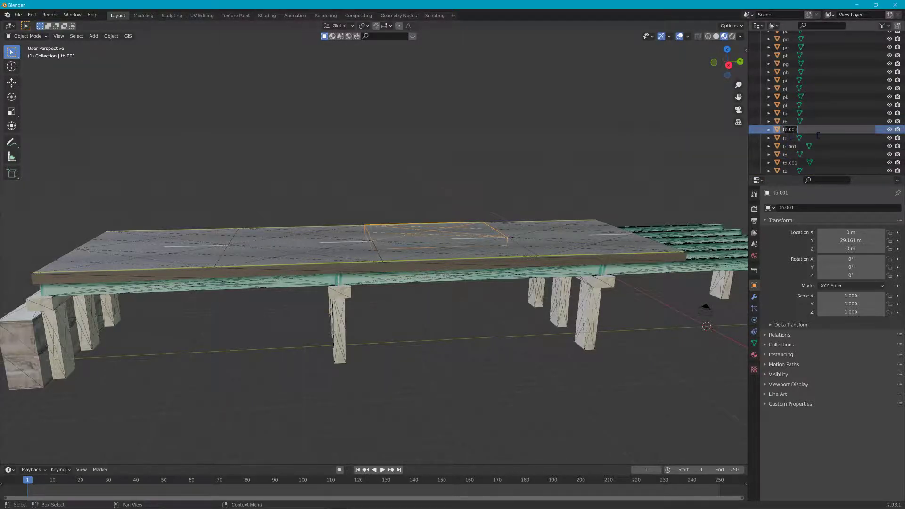
{"action": "type", "text": "tf"}
{"action": "left_click", "coordinate": [597, 252]}
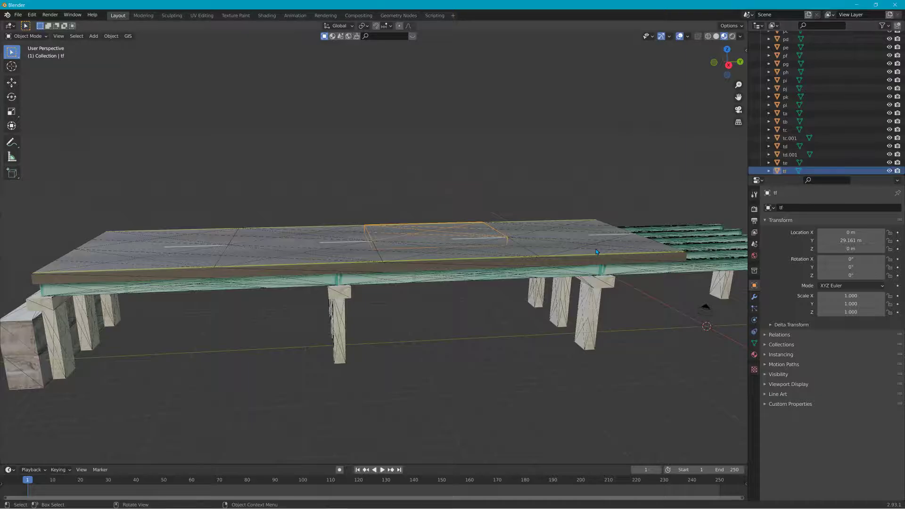
- Rename the copied deck panel tc.001 as tg
{"action": "left_click", "coordinate": [597, 252]}
{"action": "scroll", "coordinate": [777, 162], "scroll_direction": "down", "scroll_amount": 1}
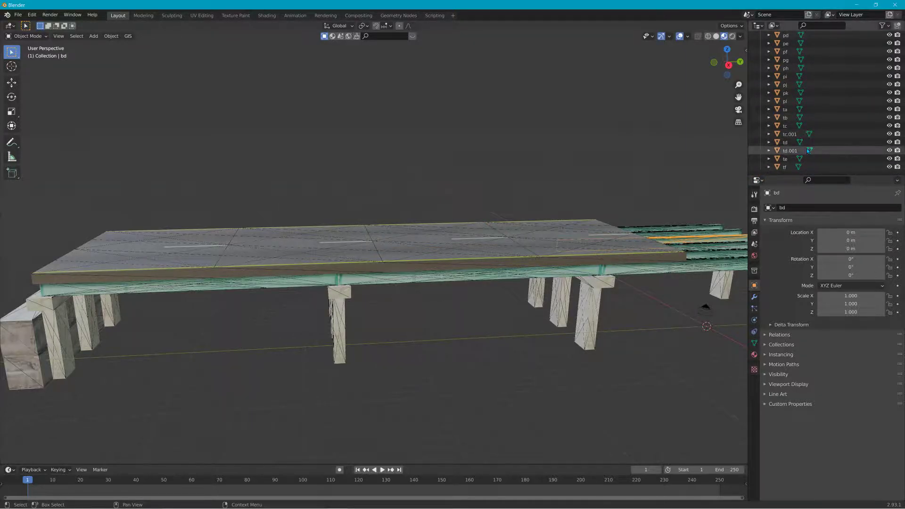
{"action": "left_click", "coordinate": [788, 135]}
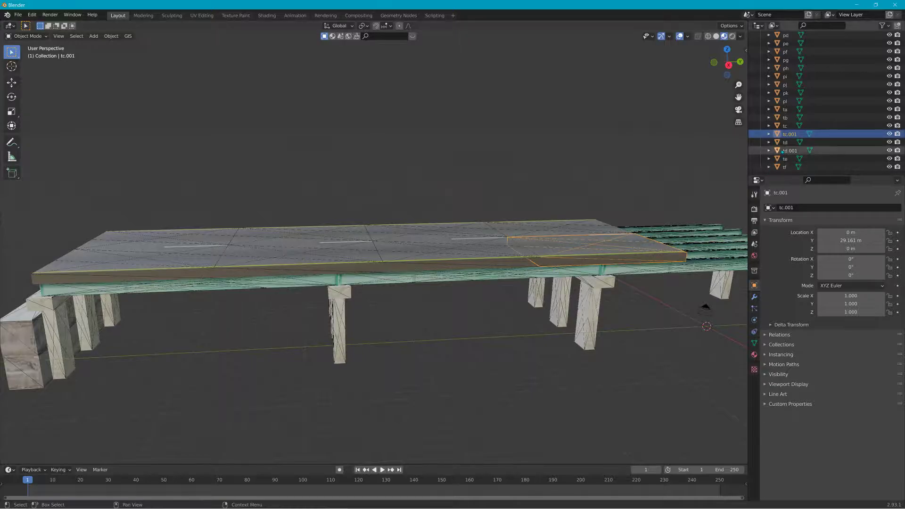
{"action": "double_click", "coordinate": [787, 135]}
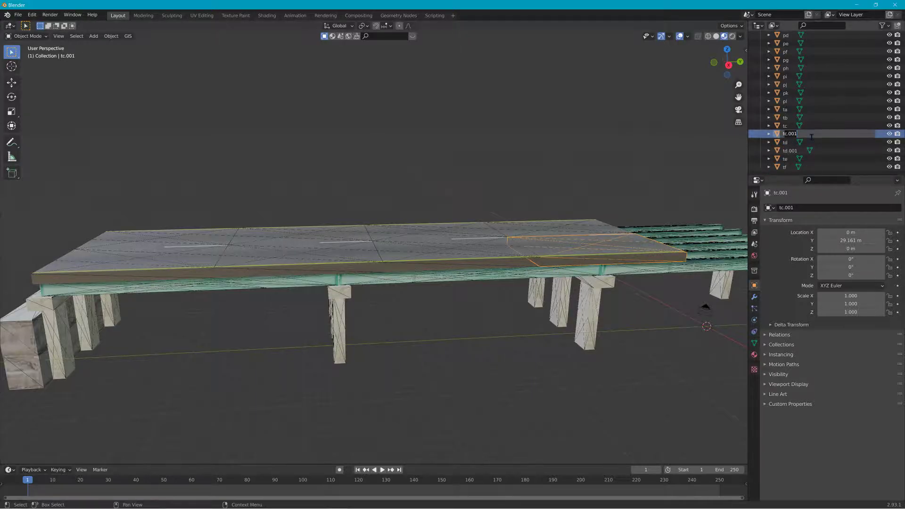
{"action": "type", "text": "tg"}
{"action": "key", "text": "Return"}
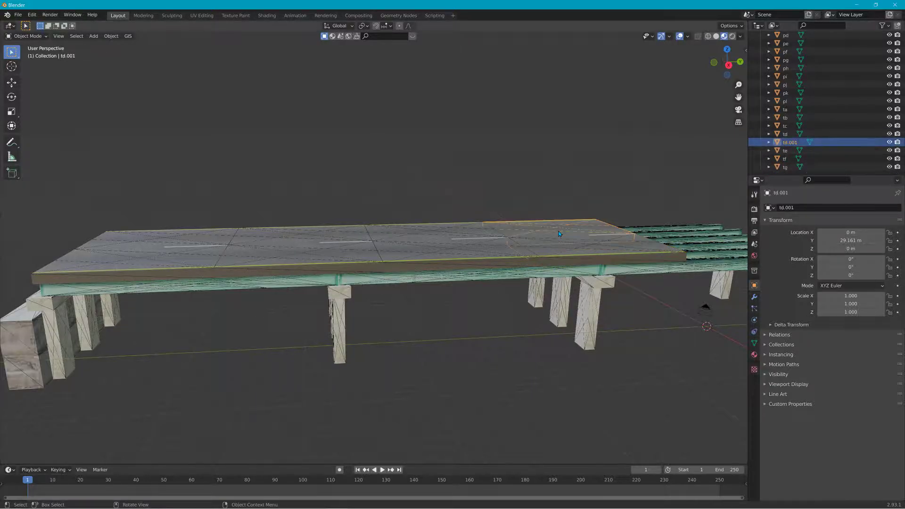
- Rename the last copied deck panel, td.001, as th
{"action": "left_click", "coordinate": [788, 141]}
{"action": "double_click", "coordinate": [788, 142]}
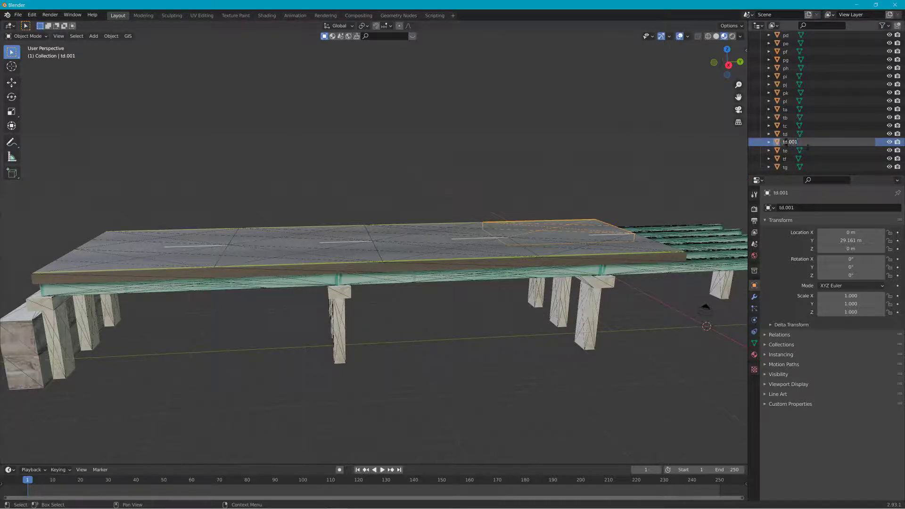
{"action": "type", "text": "th"}
{"action": "key", "text": "Return"}
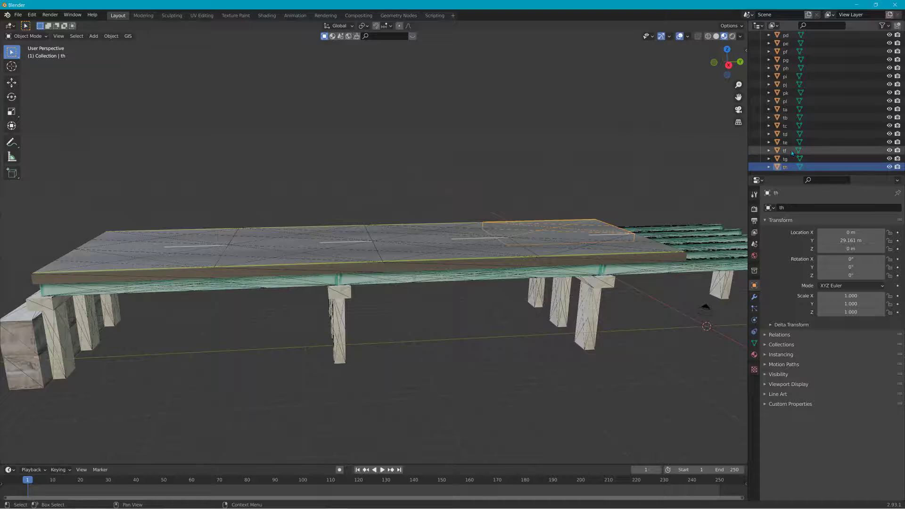
- Check the names of the renamed deck panels te, tf, tg and th against their positions on the bridge deck
{"action": "left_click", "coordinate": [476, 253]}
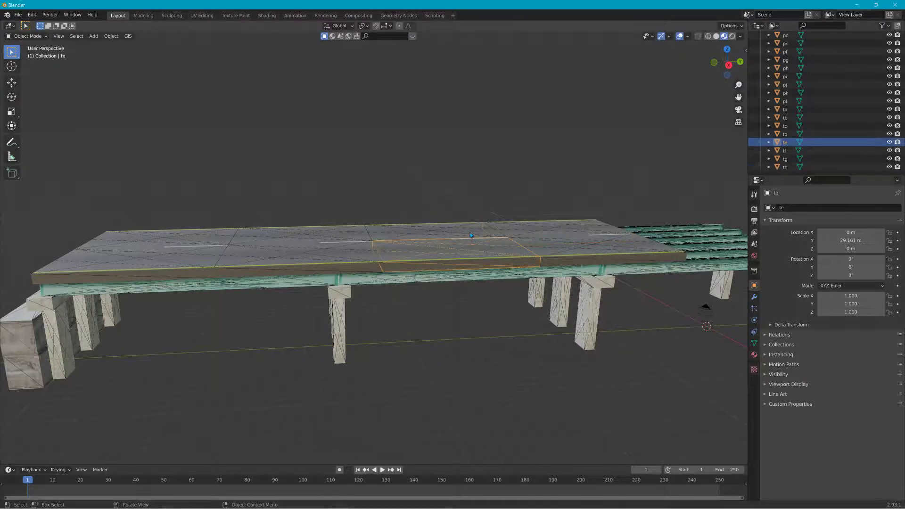
{"action": "left_click", "coordinate": [563, 250]}
{"action": "left_click", "coordinate": [458, 236]}
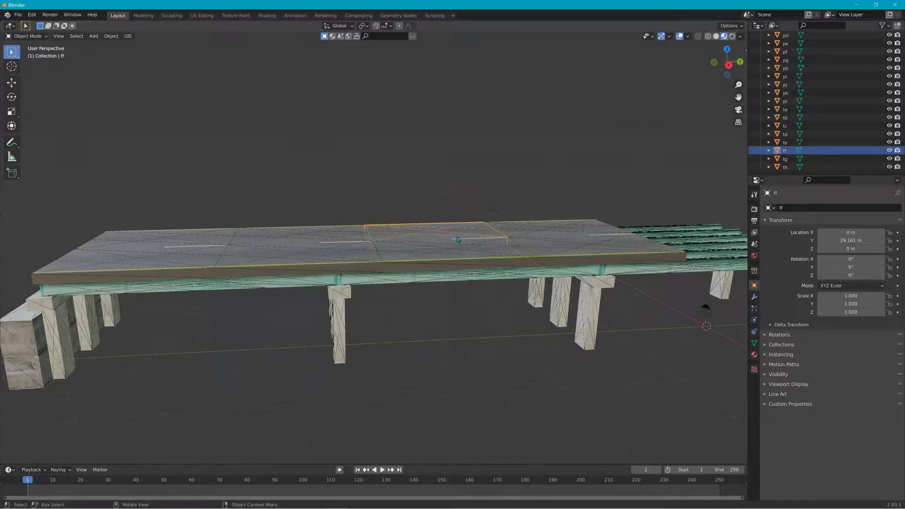
{"action": "left_click", "coordinate": [452, 253]}
{"action": "left_click", "coordinate": [330, 235]}
{"action": "left_click", "coordinate": [375, 241]}
{"action": "left_click", "coordinate": [424, 253]}
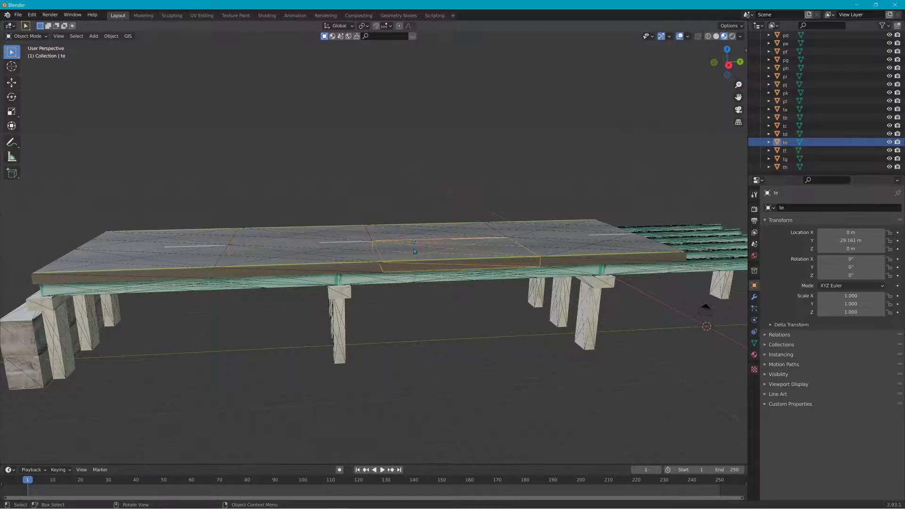
{"action": "left_click", "coordinate": [429, 238]}
{"action": "left_click", "coordinate": [558, 255]}
{"action": "left_click", "coordinate": [542, 231]}
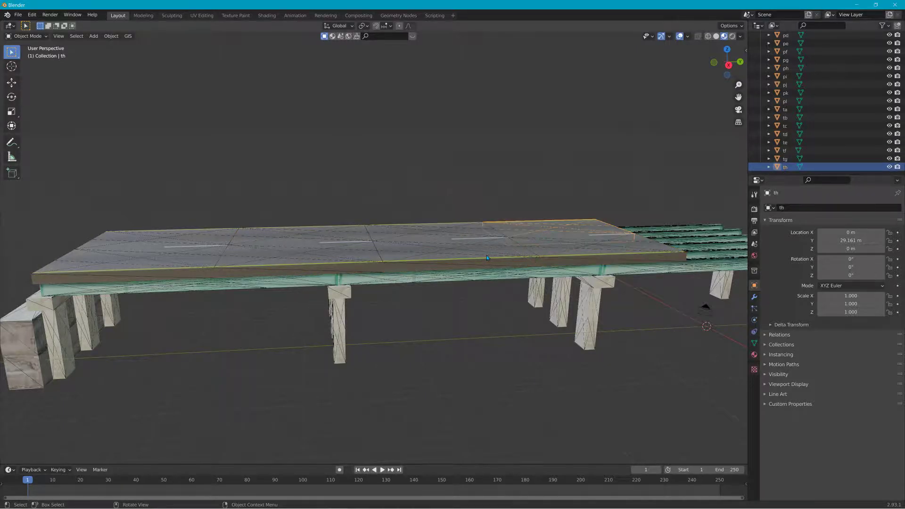
{"action": "left_click", "coordinate": [488, 256]}
{"action": "left_click", "coordinate": [465, 233]}
{"action": "left_click", "coordinate": [466, 254]}
{"action": "left_click", "coordinate": [547, 252]}
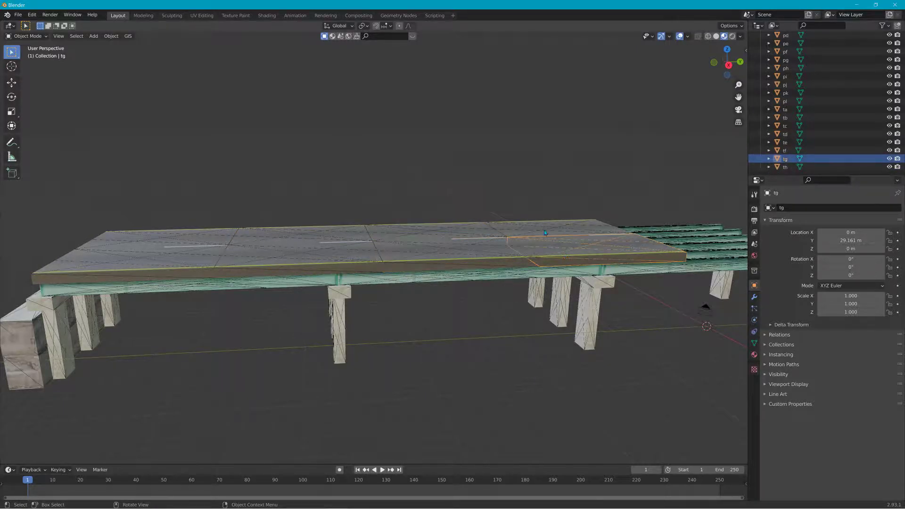
{"action": "left_click", "coordinate": [542, 233]}
{"action": "left_click", "coordinate": [469, 238]}
{"action": "left_click", "coordinate": [466, 234]}
{"action": "left_click", "coordinate": [553, 253]}
{"action": "left_click", "coordinate": [539, 230]}
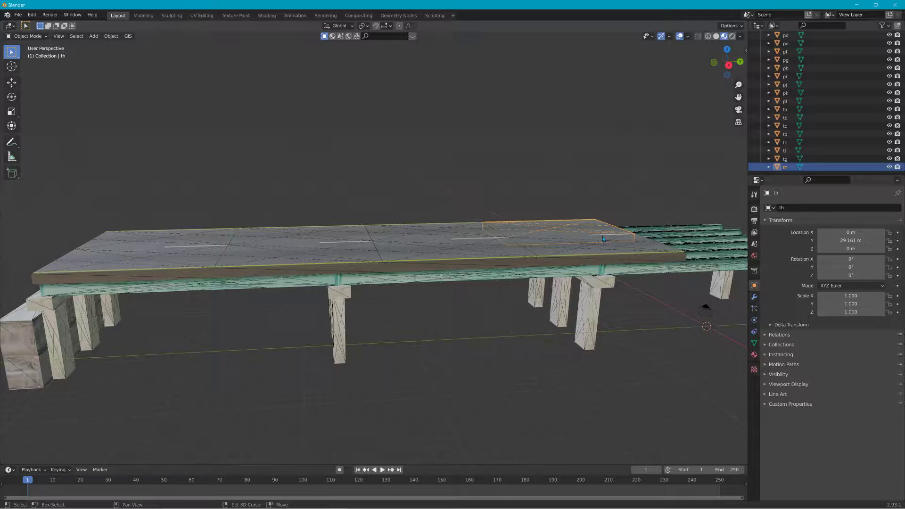
{"action": "middle_click_drag", "start_coordinate": [602, 234], "coordinate": [453, 271], "text": "shift"}
{"action": "scroll", "coordinate": [454, 270], "scroll_direction": "up", "scroll_amount": 2}
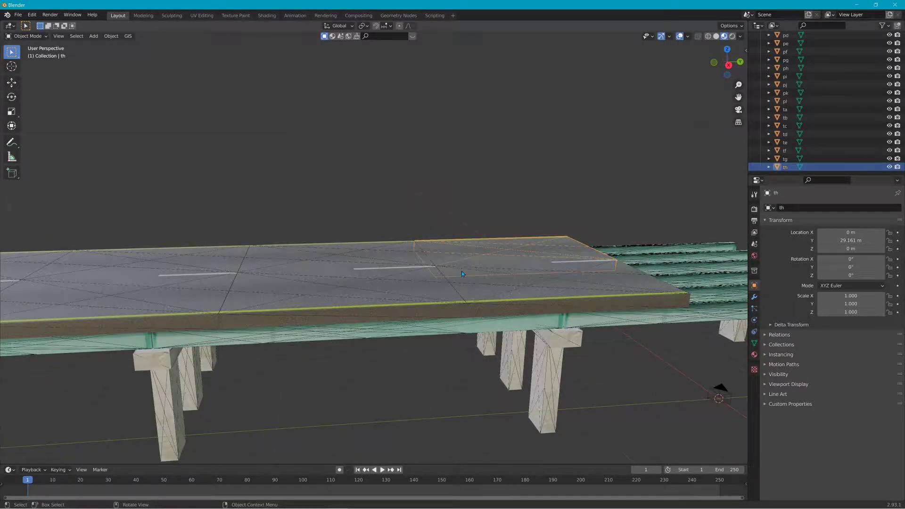
{"action": "left_click", "coordinate": [414, 301]}
{"action": "left_click", "coordinate": [495, 281]}
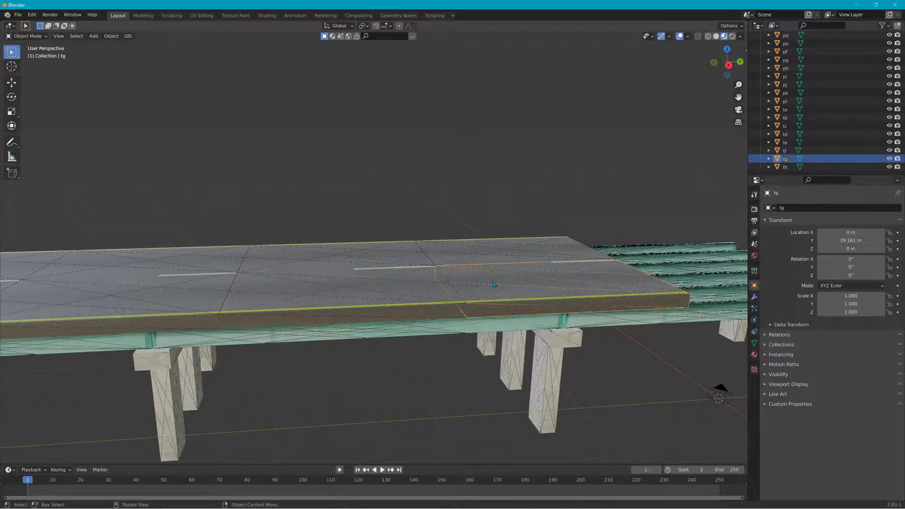
{"action": "left_click", "coordinate": [409, 248]}
{"action": "left_click", "coordinate": [439, 279]}
{"action": "left_click", "coordinate": [428, 295]}
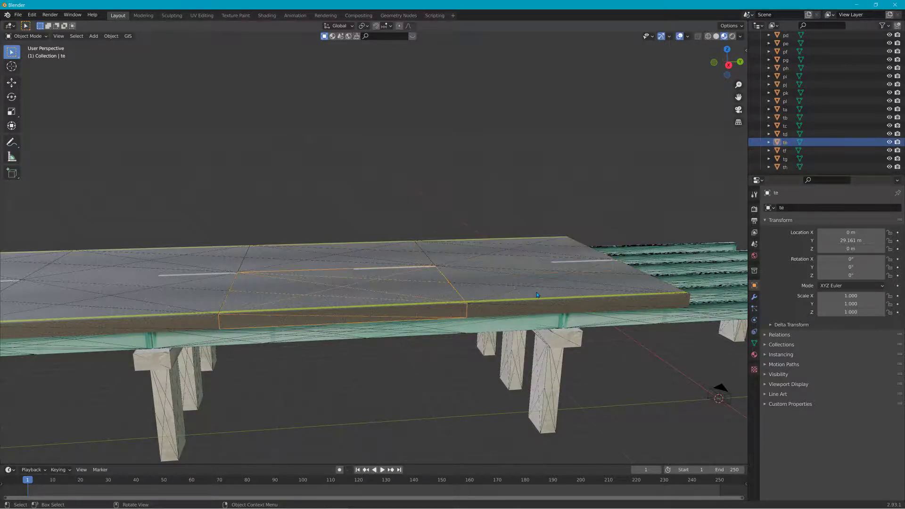
{"action": "left_click", "coordinate": [538, 294]}
{"action": "left_click", "coordinate": [527, 257]}
{"action": "left_click", "coordinate": [421, 284]}
{"action": "left_click", "coordinate": [402, 261]}
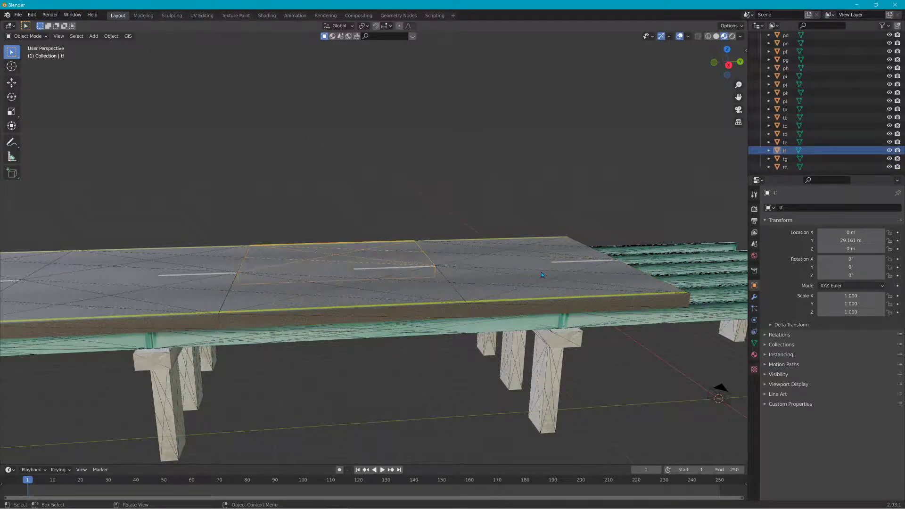
{"action": "left_click", "coordinate": [544, 277]}
{"action": "left_click", "coordinate": [530, 255]}
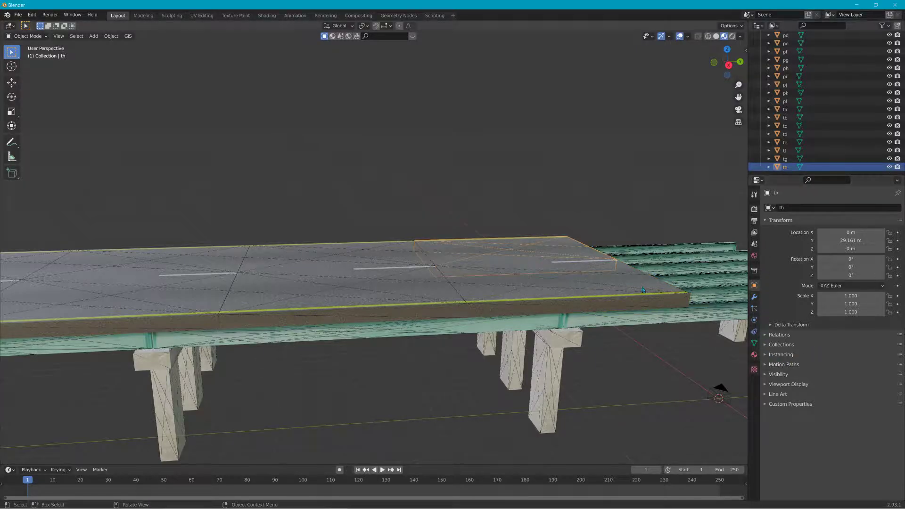
- Set the JBeam node prefix of deck panel te to te in its mesh data properties
{"action": "left_click", "coordinate": [340, 292]}
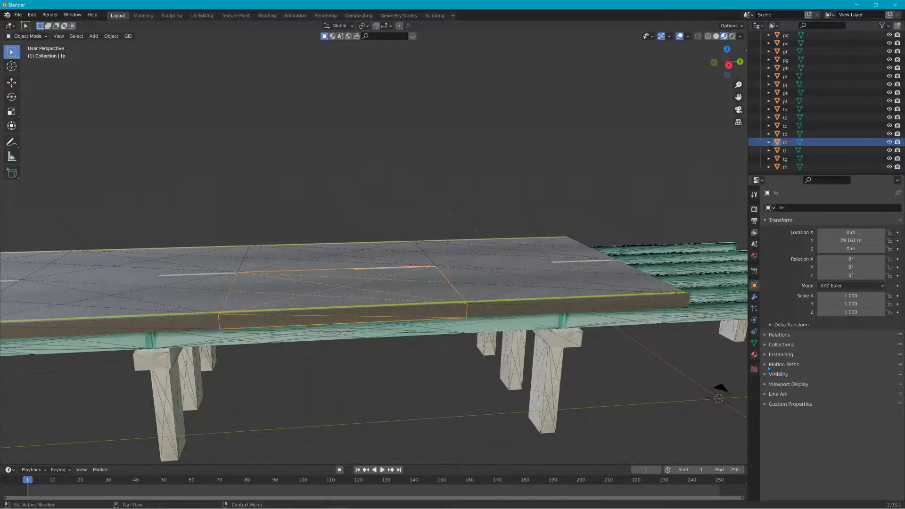
{"action": "left_click", "coordinate": [754, 342]}
{"action": "scroll", "coordinate": [803, 389], "scroll_direction": "down", "scroll_amount": 2}
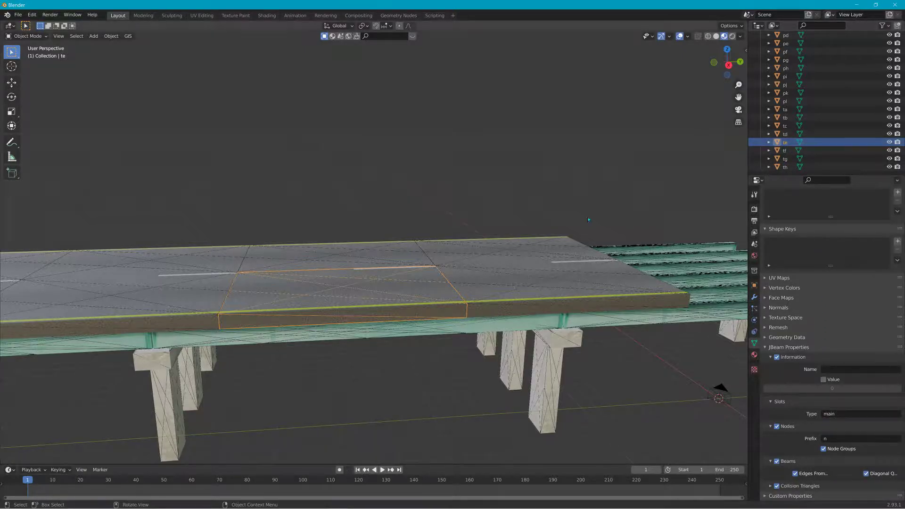
{"action": "left_click", "coordinate": [842, 439]}
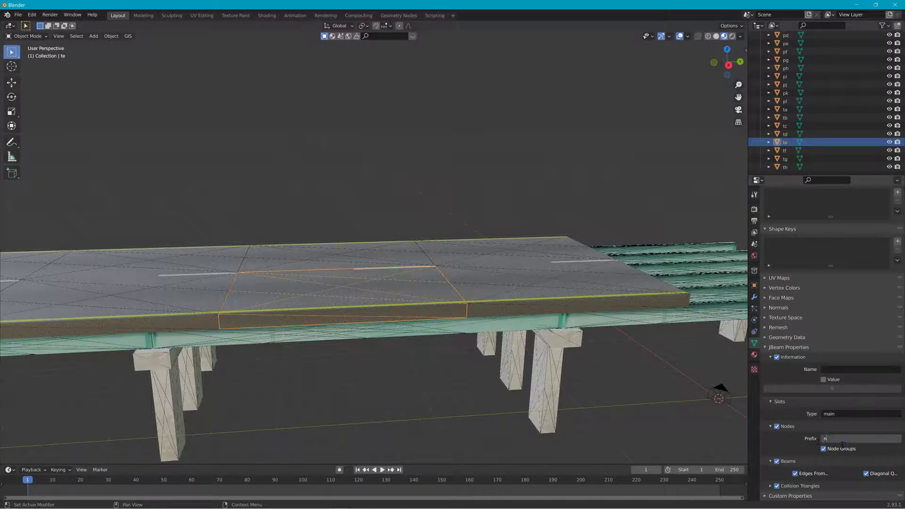
{"action": "type", "text": "te"}
{"action": "key", "text": "Return"}
- Set the JBeam node prefix of deck panel tf to tf
{"action": "left_click", "coordinate": [354, 265]}
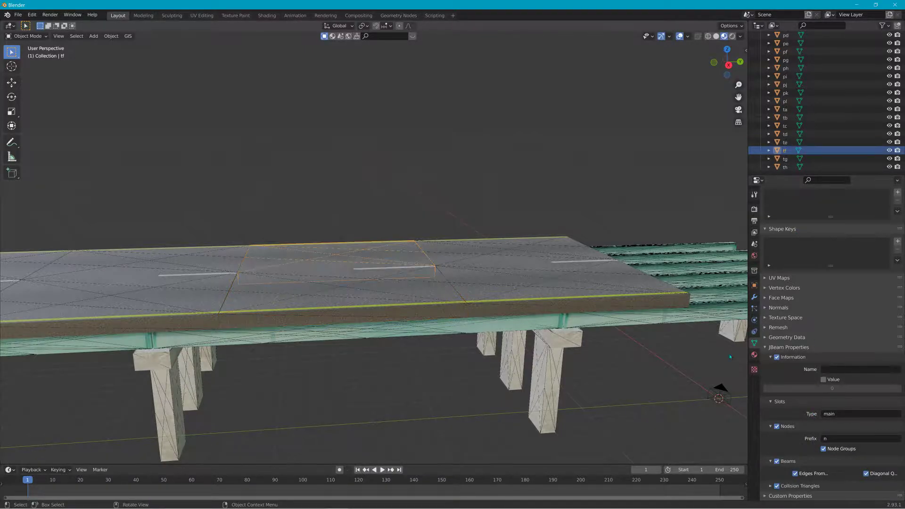
{"action": "left_click", "coordinate": [835, 440]}
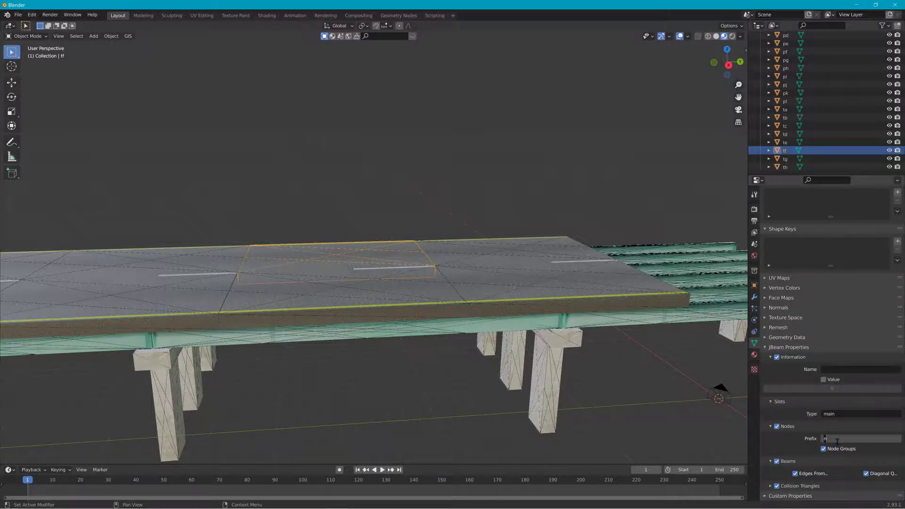
{"action": "type", "text": "tf"}
{"action": "key", "text": "Return"}
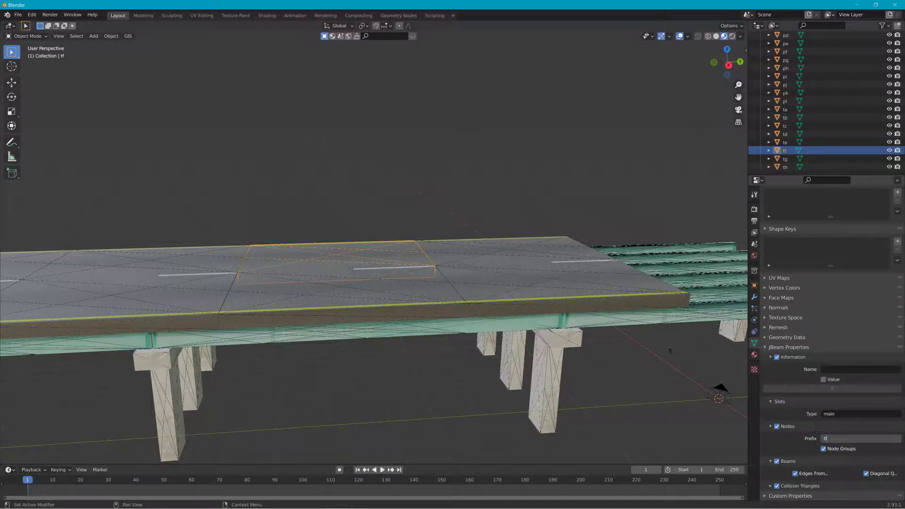
- Set the JBeam node prefix of deck panel tg to tg
{"action": "left_click", "coordinate": [547, 301]}
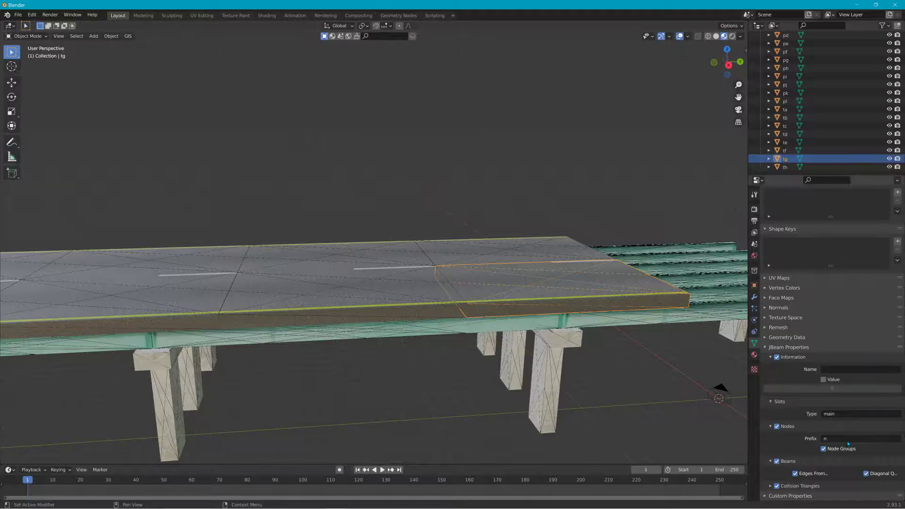
{"action": "left_click", "coordinate": [835, 439]}
{"action": "left_click", "coordinate": [824, 439]}
{"action": "key", "text": "Delete"}
{"action": "type", "text": "tg"}
{"action": "key", "text": "Return"}
- Set the JBeam node prefix of deck panel th, at the far end of the road deck, to th
{"action": "left_click", "coordinate": [518, 247]}
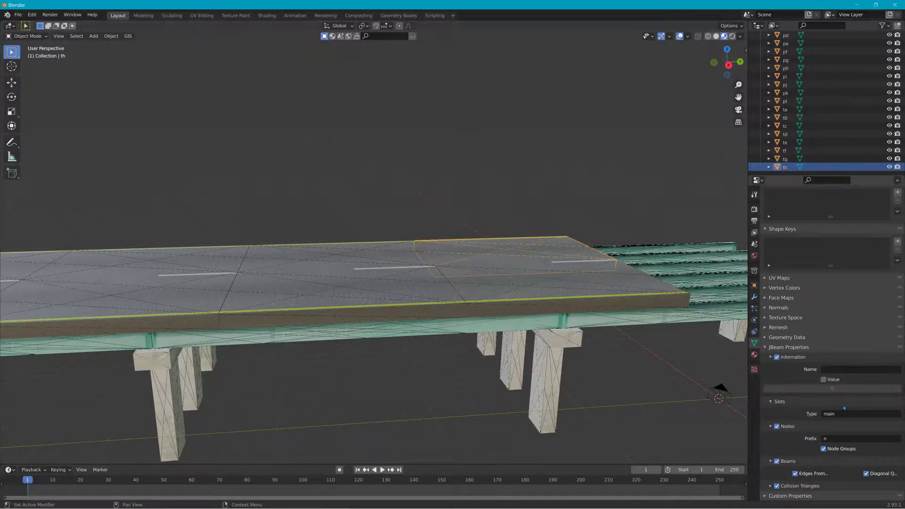
{"action": "left_click", "coordinate": [838, 440]}
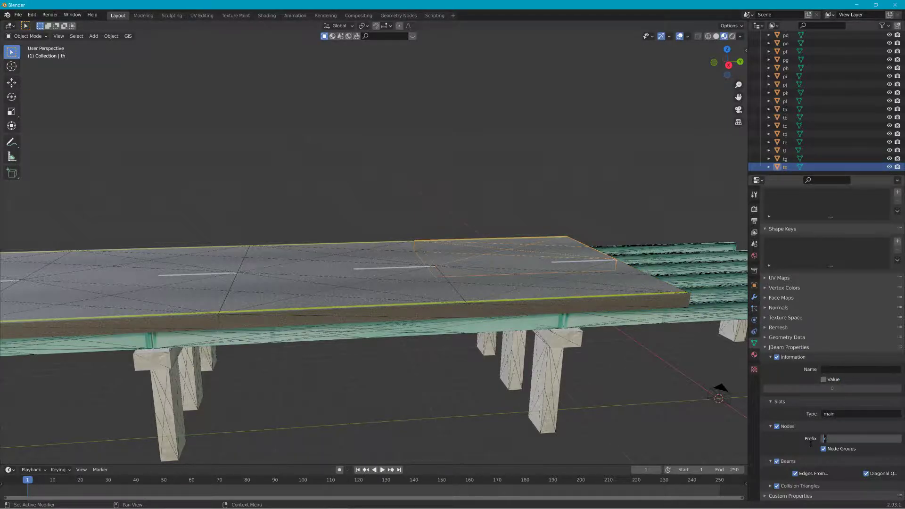
{"action": "key", "text": "Delete"}
{"action": "type", "text": "th"}
{"action": "key", "text": "Return"}
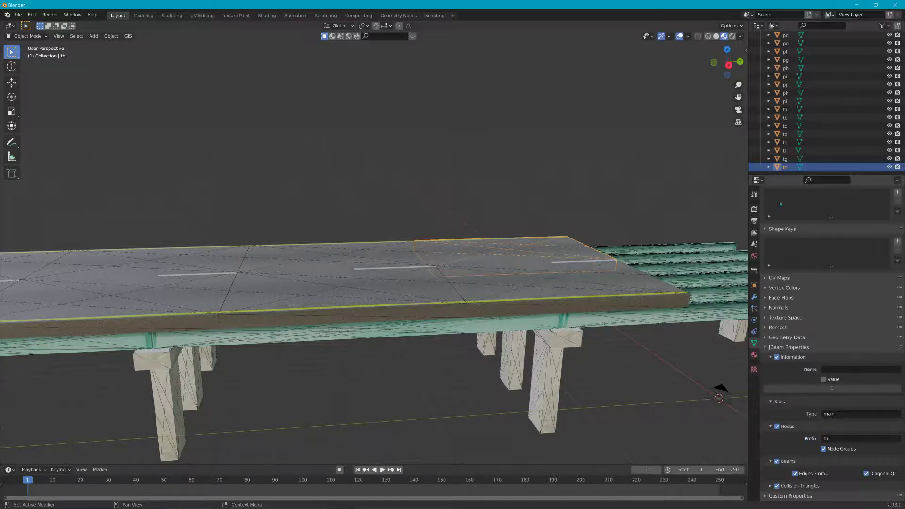
- Open deck panel te for mesh editing and display it in solid shading with X-ray turned on
{"action": "scroll", "coordinate": [559, 256], "scroll_direction": "down", "scroll_amount": 2}
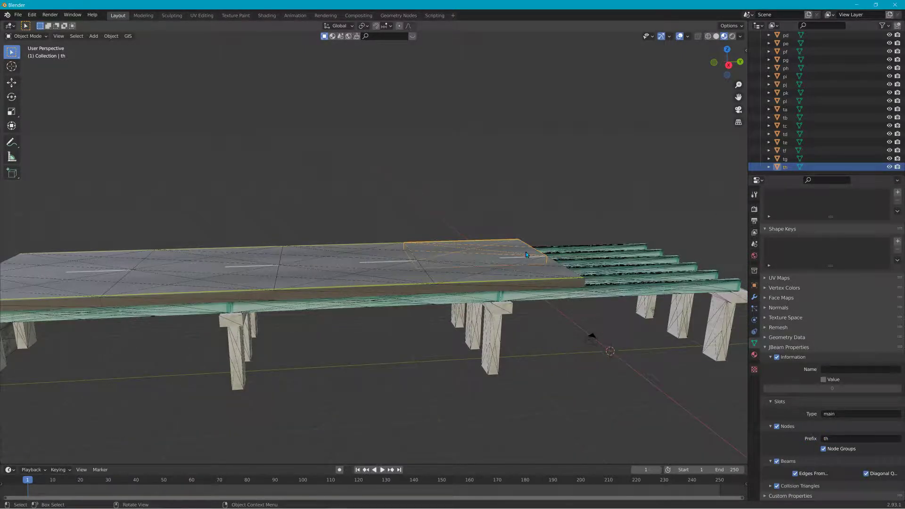
{"action": "scroll", "coordinate": [523, 252], "scroll_direction": "up", "scroll_amount": 3}
{"action": "middle_click_drag", "start_coordinate": [525, 247], "coordinate": [505, 250]}
{"action": "scroll", "coordinate": [519, 264], "scroll_direction": "down", "scroll_amount": 3}
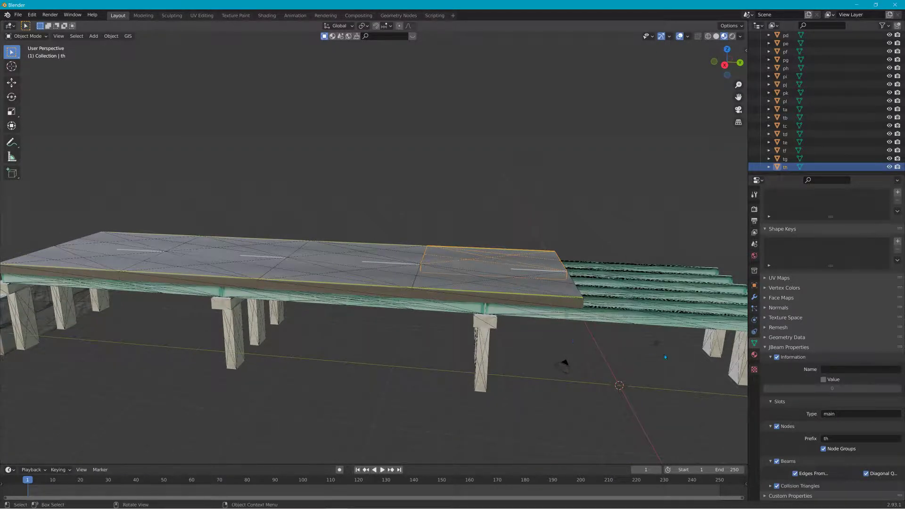
{"action": "left_click", "coordinate": [390, 256]}
{"action": "left_click", "coordinate": [360, 278]}
{"action": "scroll", "coordinate": [406, 268], "scroll_direction": "up", "scroll_amount": 2}
{"action": "scroll", "coordinate": [407, 270], "scroll_direction": "up", "scroll_amount": 8}
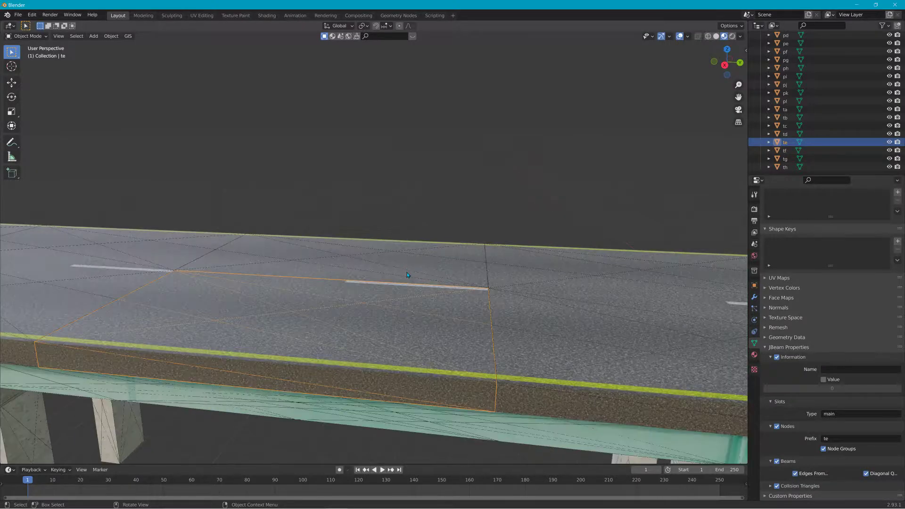
{"action": "scroll", "coordinate": [413, 326], "scroll_direction": "down", "scroll_amount": 1}
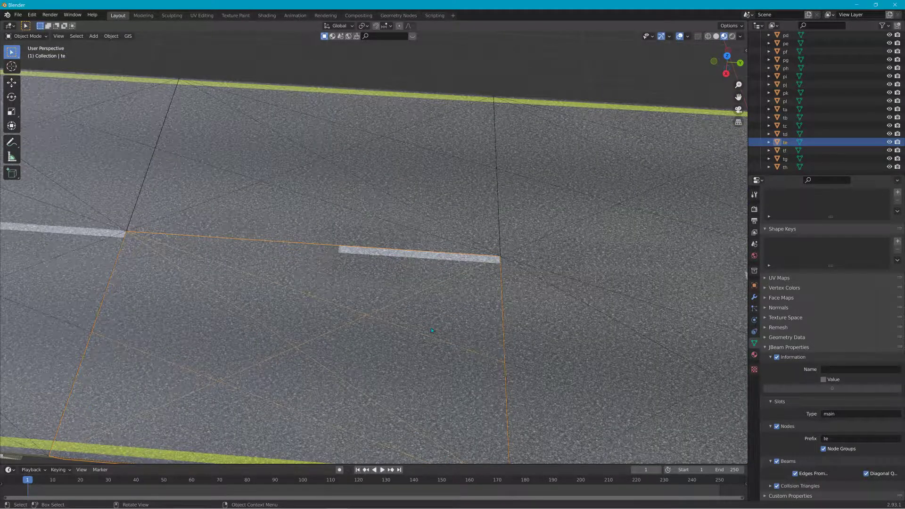
{"action": "scroll", "coordinate": [405, 338], "scroll_direction": "down", "scroll_amount": 2}
{"action": "middle_click_drag", "start_coordinate": [403, 337], "coordinate": [411, 292]}
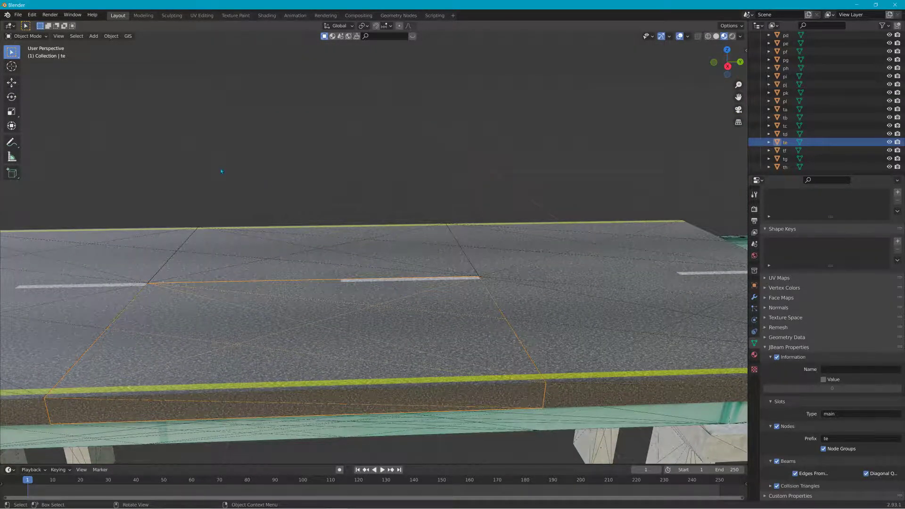
{"action": "left_click", "coordinate": [27, 40]}
{"action": "left_click", "coordinate": [31, 54]}
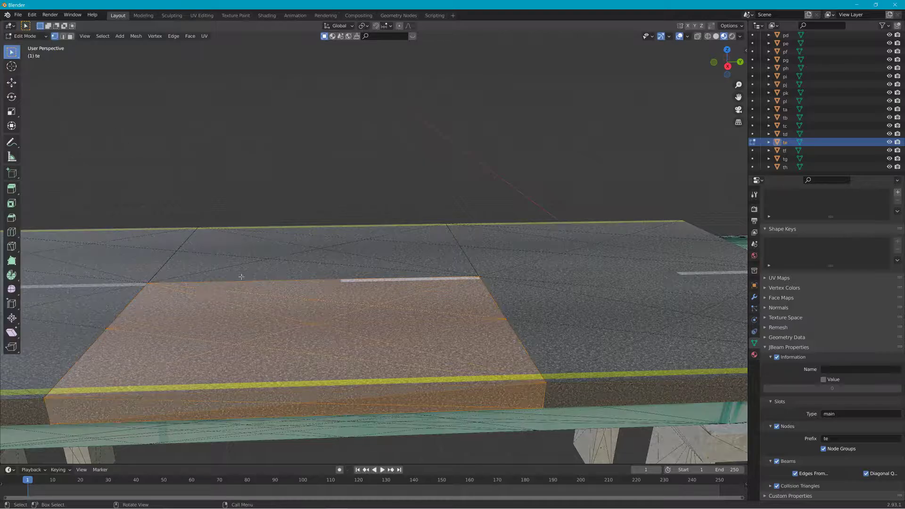
{"action": "left_click", "coordinate": [698, 37]}
{"action": "left_click", "coordinate": [714, 37]}
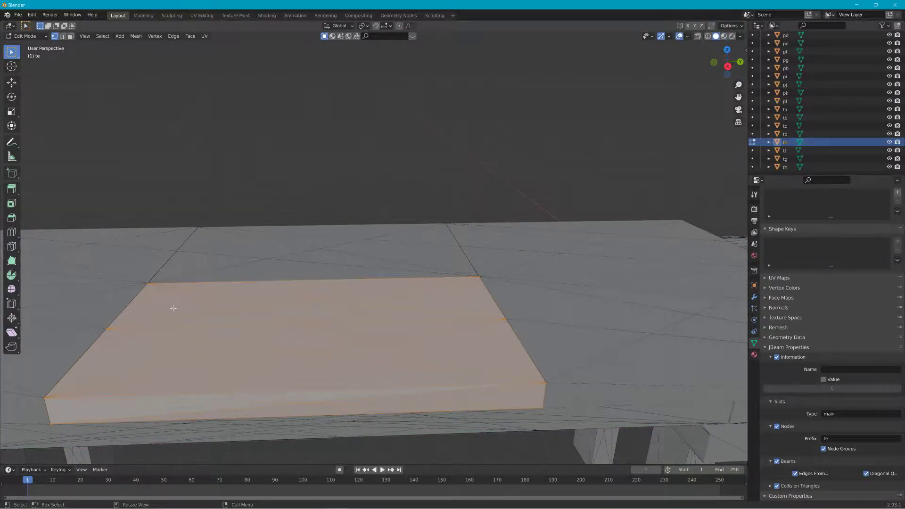
{"action": "key", "text": "alt+z"}
- Select all twelve vertices of deck panel te one by one, covering the four corners and both middle edges, upper and lower
{"action": "left_click_drag", "start_coordinate": [105, 259], "coordinate": [551, 385]}
{"action": "left_click", "coordinate": [551, 385]}
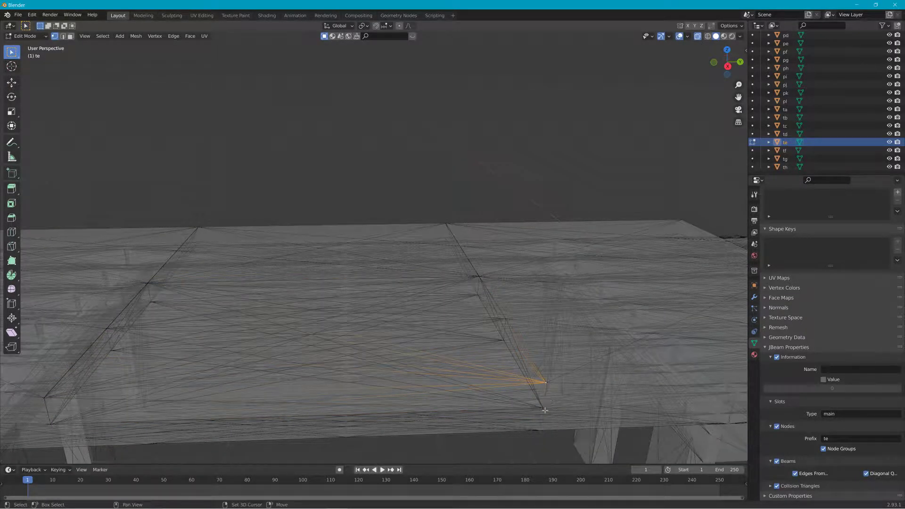
{"action": "left_click", "coordinate": [542, 408], "text": "shift"}
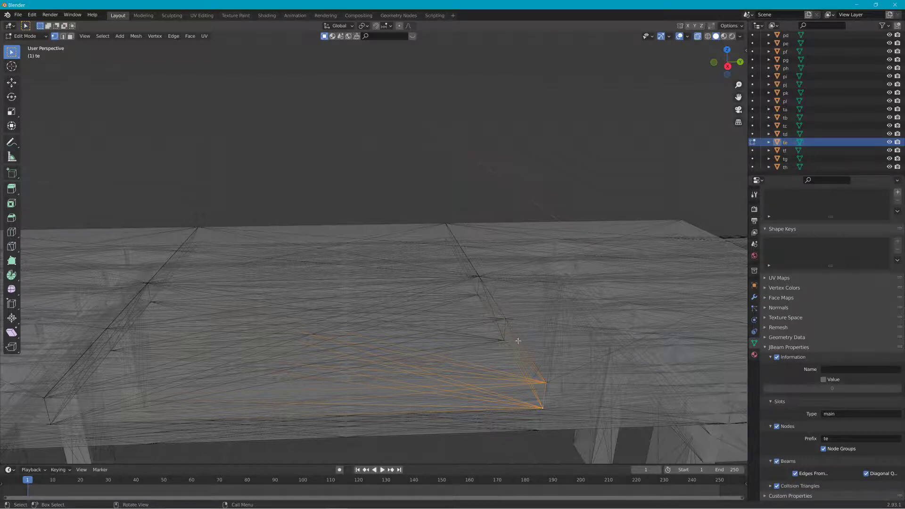
{"action": "left_click", "coordinate": [50, 423], "text": "shift"}
{"action": "left_click", "coordinate": [44, 398], "text": "shift"}
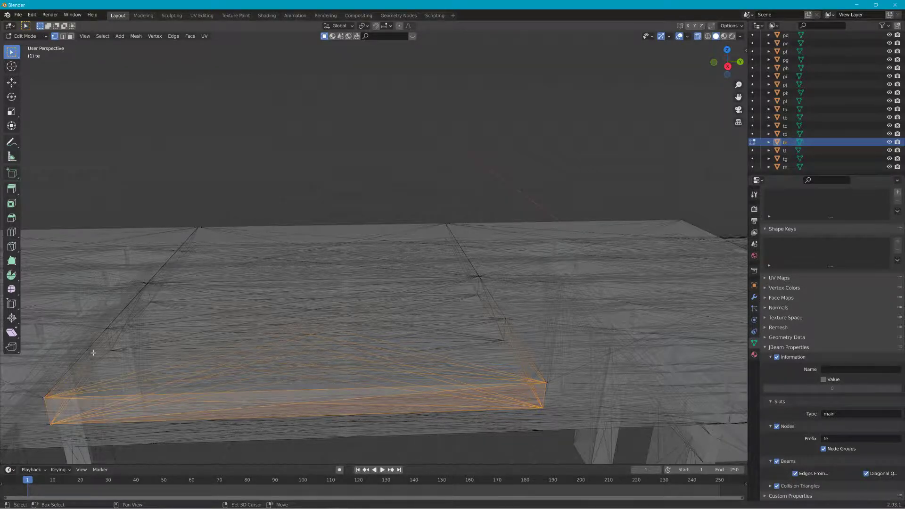
{"action": "left_click", "coordinate": [148, 284], "text": "shift"}
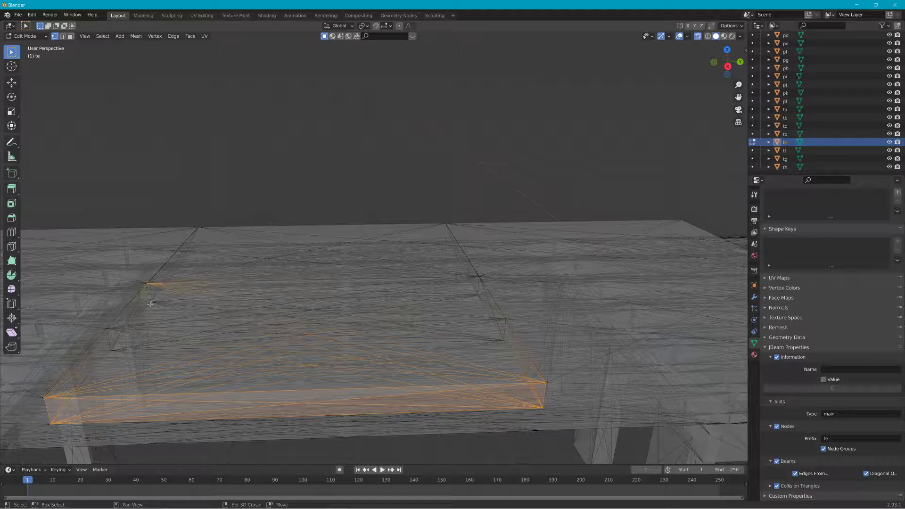
{"action": "left_click", "coordinate": [151, 302], "text": "shift"}
{"action": "left_click", "coordinate": [479, 277], "text": "shift"}
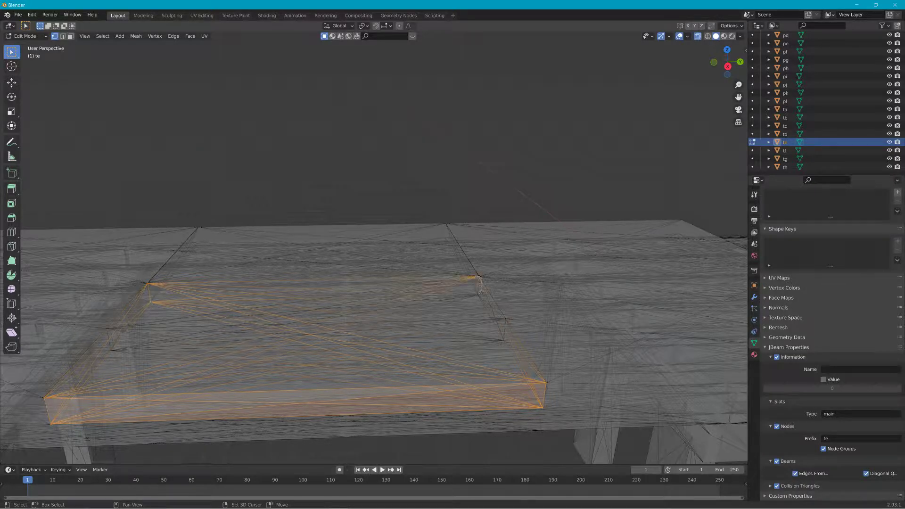
{"action": "left_click", "coordinate": [479, 295], "text": "shift"}
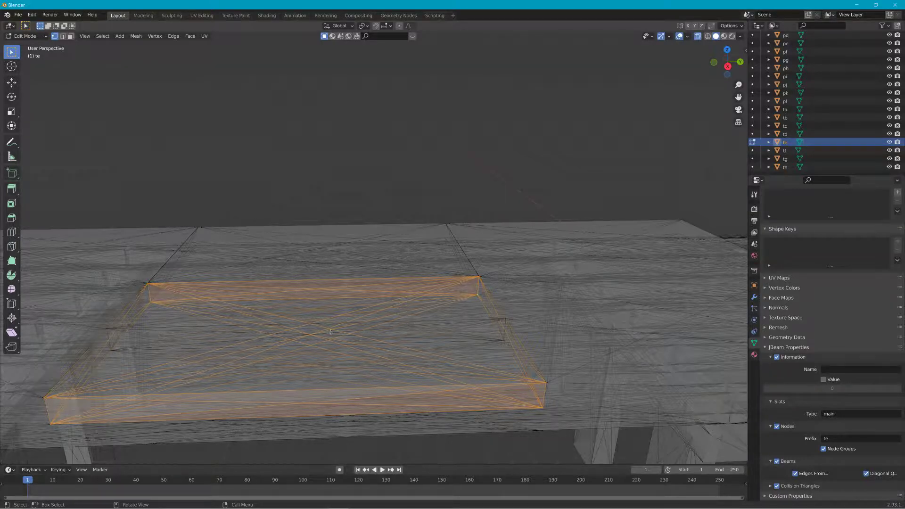
{"action": "left_click", "coordinate": [107, 330], "text": "shift"}
{"action": "left_click", "coordinate": [112, 349], "text": "shift"}
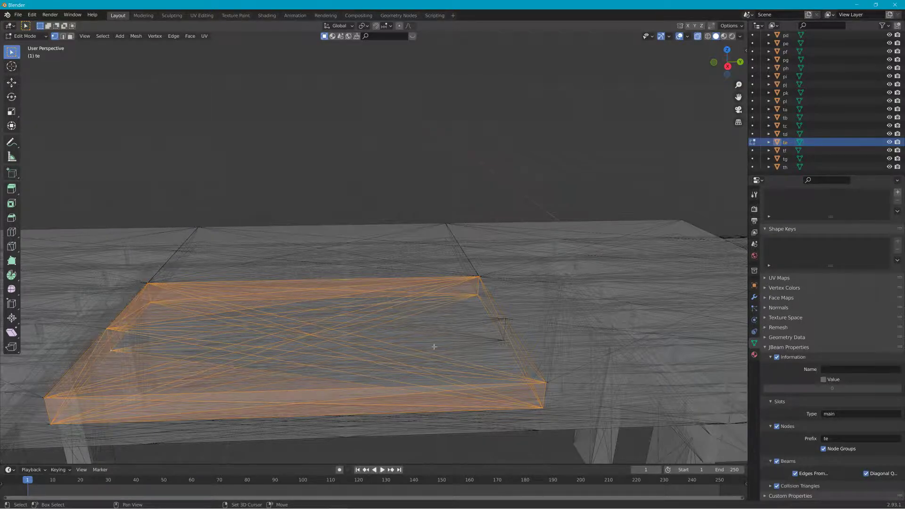
{"action": "left_click", "coordinate": [506, 320], "text": "shift"}
{"action": "left_click", "coordinate": [505, 341], "text": "shift"}
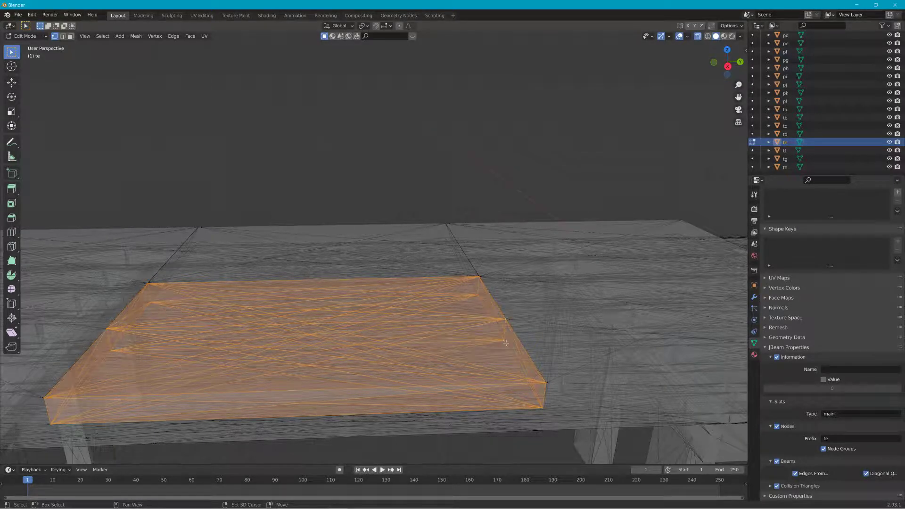
- Run the JBeam NodesConnector on the selected vertices of deck panel te
{"action": "left_click", "coordinate": [136, 36]}
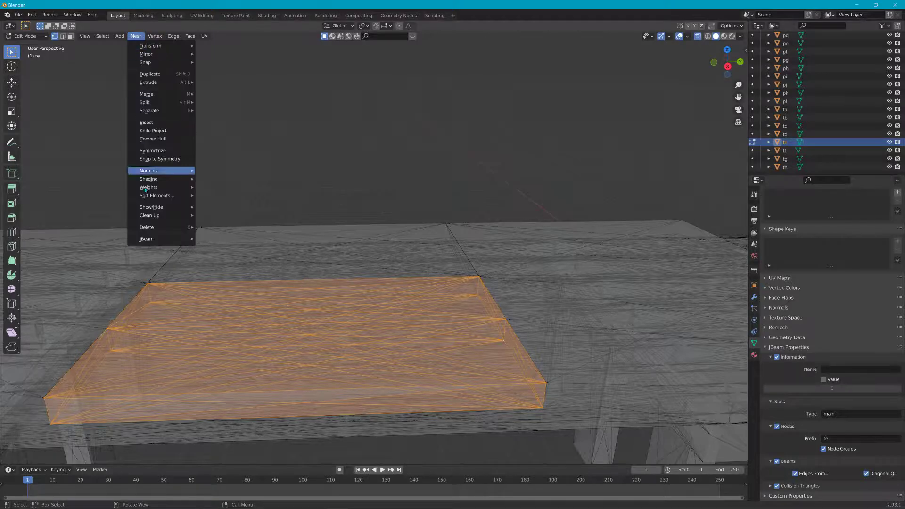
{"action": "mouse_move", "coordinate": [155, 241]}
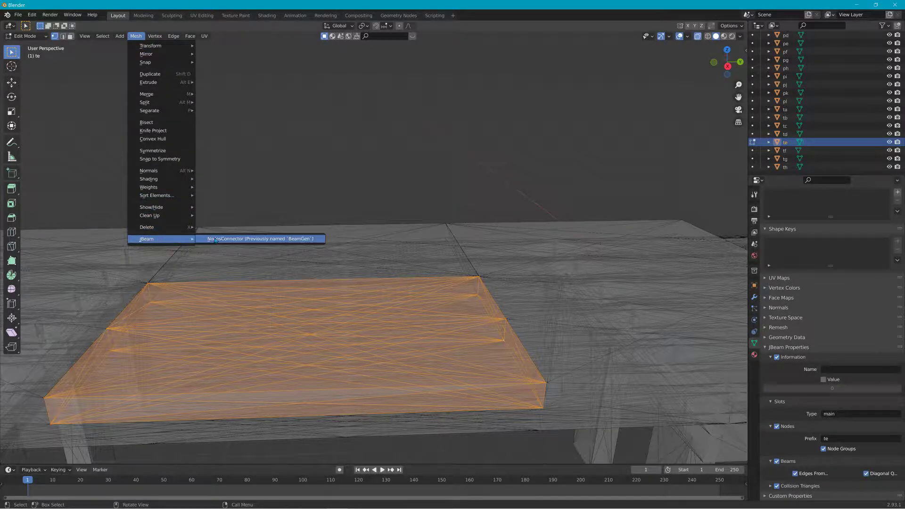
{"action": "left_click", "coordinate": [216, 240]}
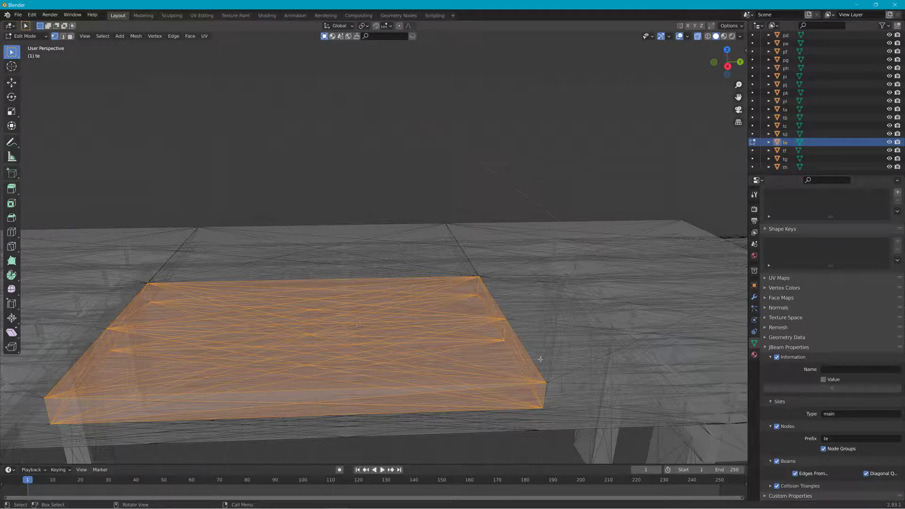
{"action": "middle_click_drag", "start_coordinate": [480, 367], "coordinate": [377, 339]}
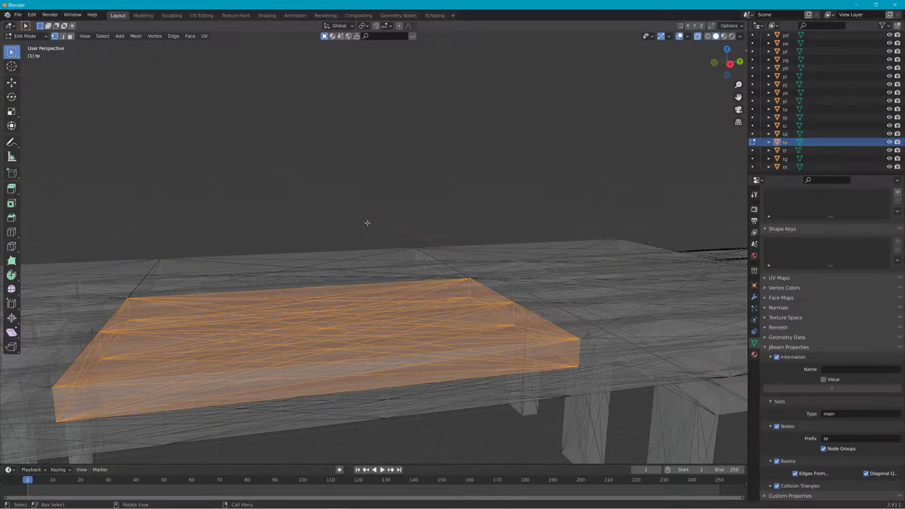
- Return deck panel te to Object Mode and switch the viewport back to material preview shading
{"action": "left_click", "coordinate": [33, 37]}
{"action": "left_click", "coordinate": [28, 47]}
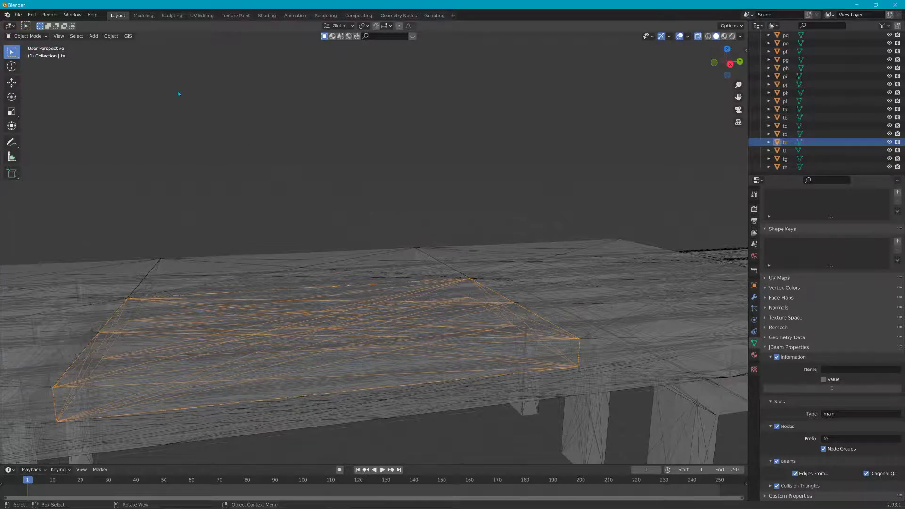
{"action": "left_click", "coordinate": [724, 36]}
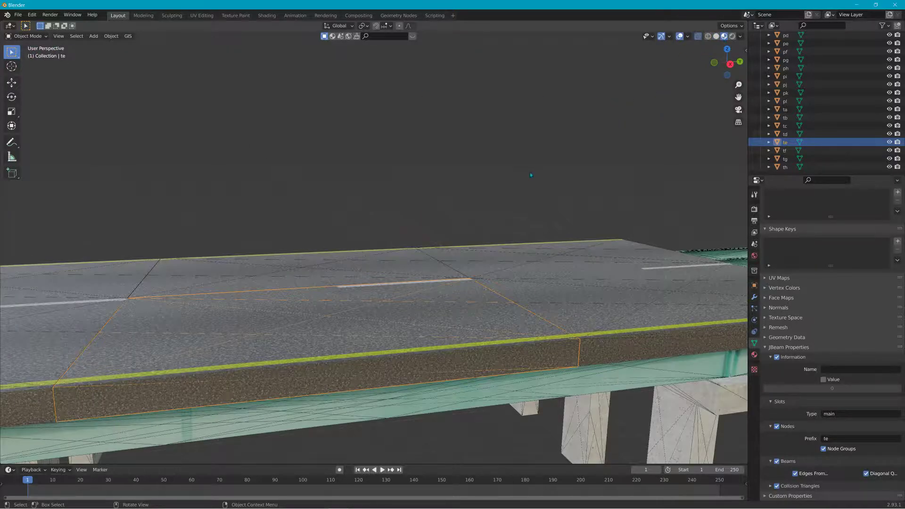
{"action": "middle_click_drag", "start_coordinate": [531, 175], "coordinate": [528, 264]}
{"action": "left_click", "coordinate": [568, 339]}
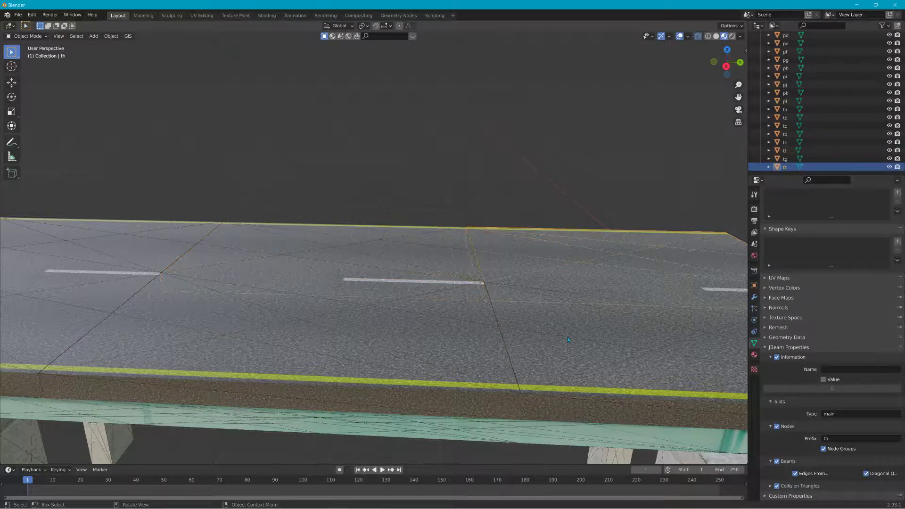
{"action": "left_click", "coordinate": [565, 340]}
{"action": "left_click", "coordinate": [353, 341]}
{"action": "left_click", "coordinate": [373, 258]}
{"action": "left_click", "coordinate": [586, 271]}
{"action": "left_click", "coordinate": [542, 346]}
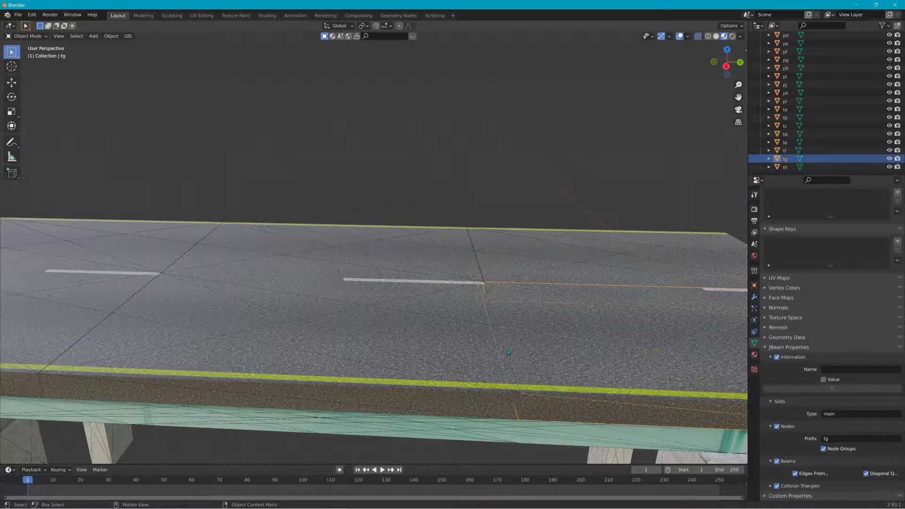
{"action": "left_click", "coordinate": [417, 317], "text": "shift"}
{"action": "left_click", "coordinate": [406, 258], "text": "shift"}
{"action": "left_click", "coordinate": [528, 262], "text": "shift"}
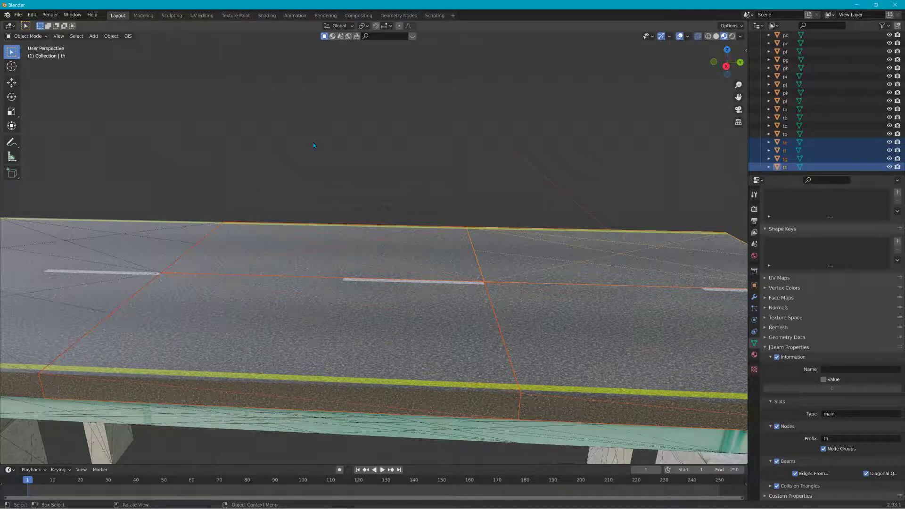
{"action": "left_click", "coordinate": [109, 41]}
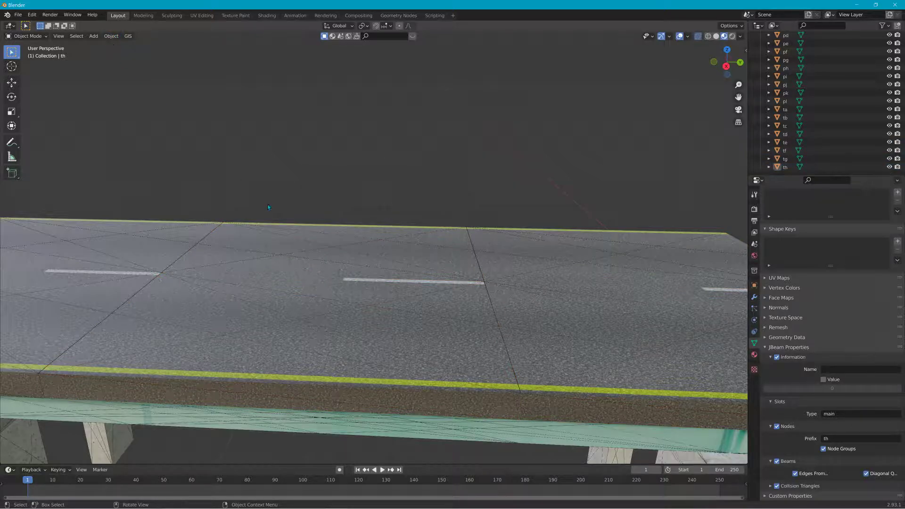
- Select the four deck panels te, tf, tg and th together and apply all transforms to them
{"action": "left_click", "coordinate": [301, 279]}
{"action": "left_click", "coordinate": [415, 330], "text": "shift"}
{"action": "left_click", "coordinate": [601, 326], "text": "shift"}
{"action": "left_click", "coordinate": [588, 271], "text": "shift"}
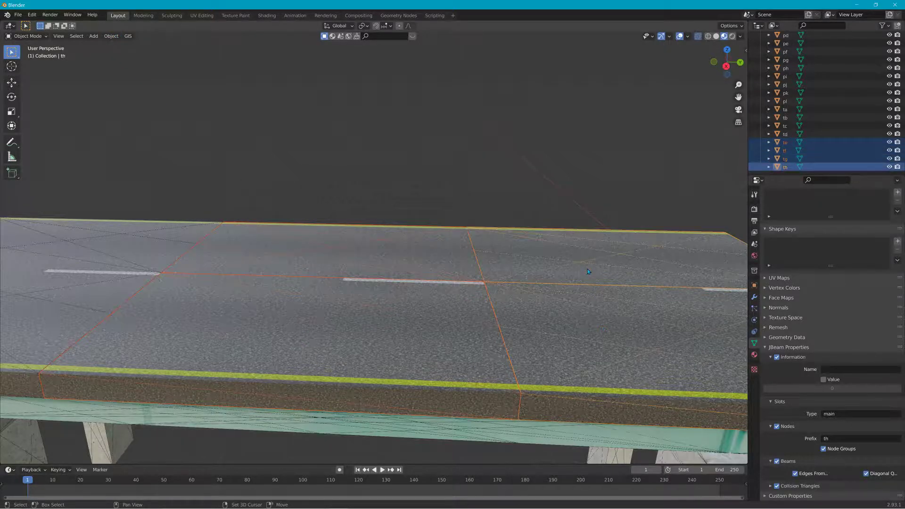
{"action": "scroll", "coordinate": [310, 302], "scroll_direction": "down", "scroll_amount": 3}
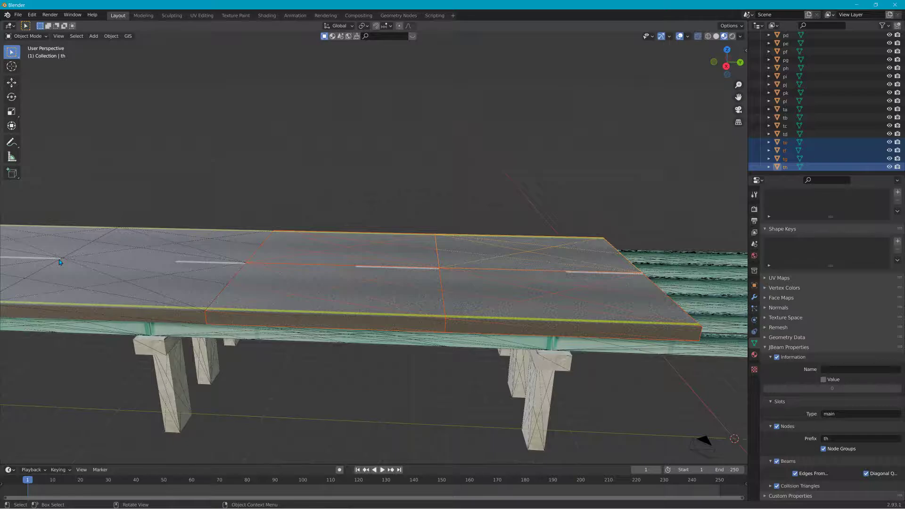
{"action": "left_click", "coordinate": [111, 36]}
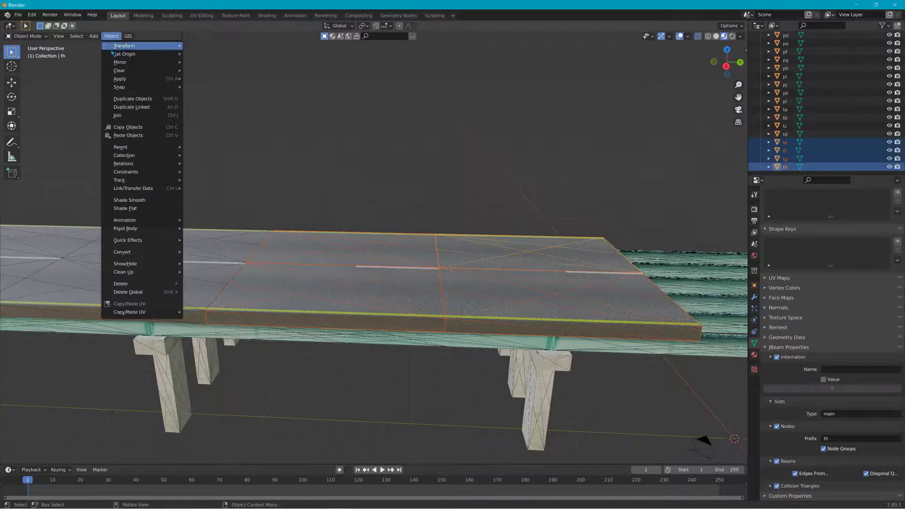
{"action": "mouse_move", "coordinate": [137, 79]}
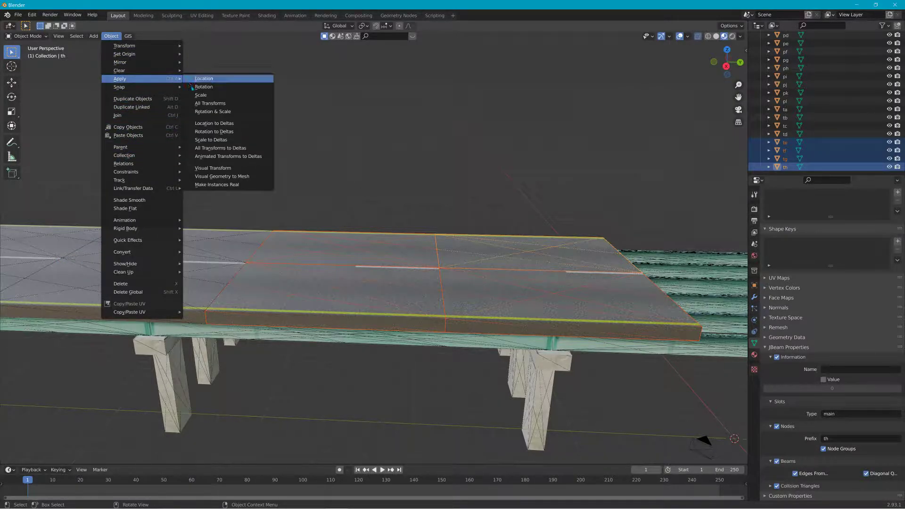
{"action": "left_click", "coordinate": [196, 102]}
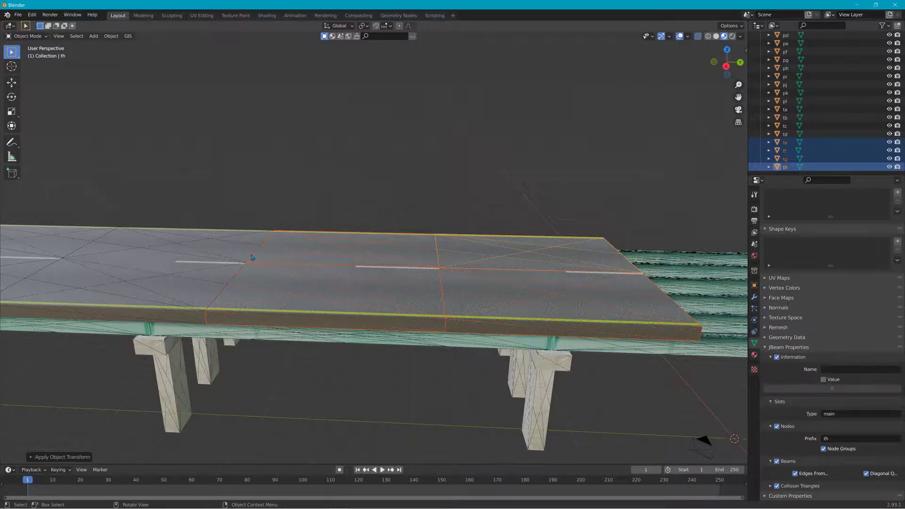
{"action": "scroll", "coordinate": [384, 254], "scroll_direction": "down", "scroll_amount": 4}
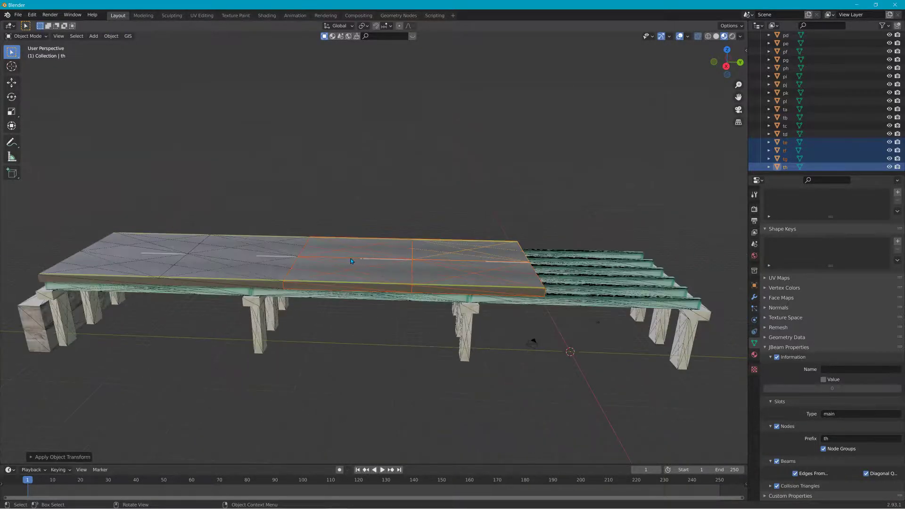
- Start a COLLADA export of the bridge, targeting the existing dbridge.dae in the recent dbridge vehicle folder
{"action": "middle_click_drag", "start_coordinate": [384, 255], "coordinate": [366, 247]}
{"action": "scroll", "coordinate": [330, 264], "scroll_direction": "up", "scroll_amount": 2}
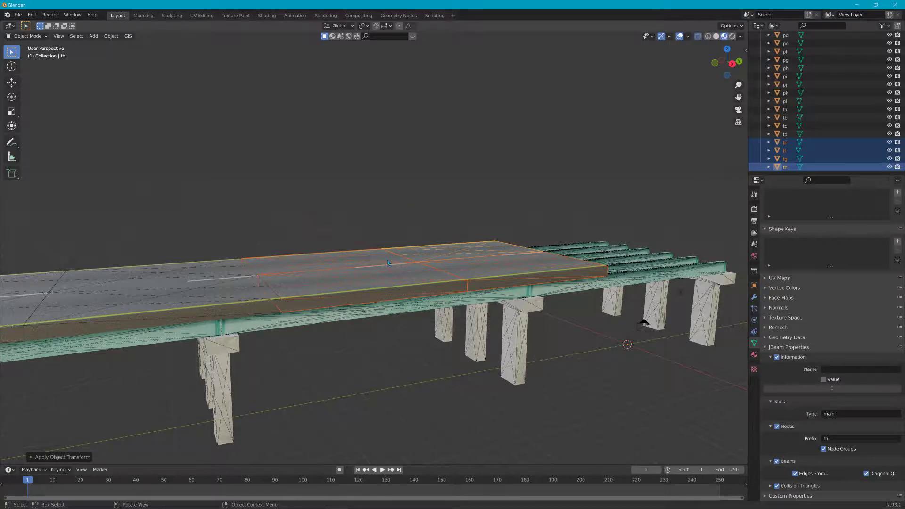
{"action": "left_click", "coordinate": [17, 15]}
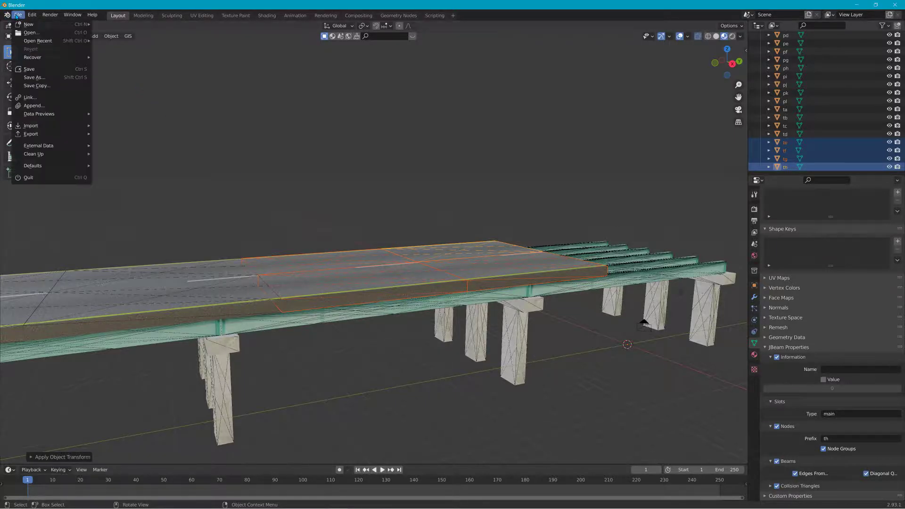
{"action": "mouse_move", "coordinate": [62, 134]}
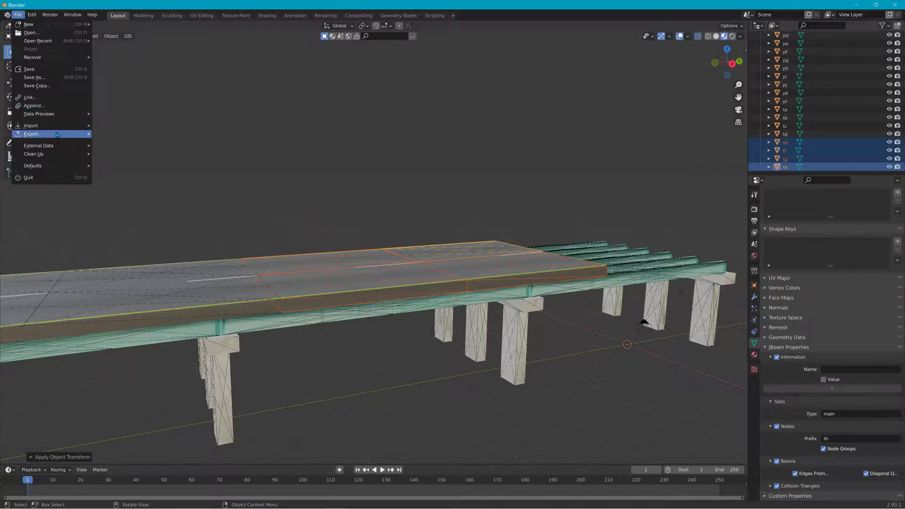
{"action": "left_click", "coordinate": [119, 134]}
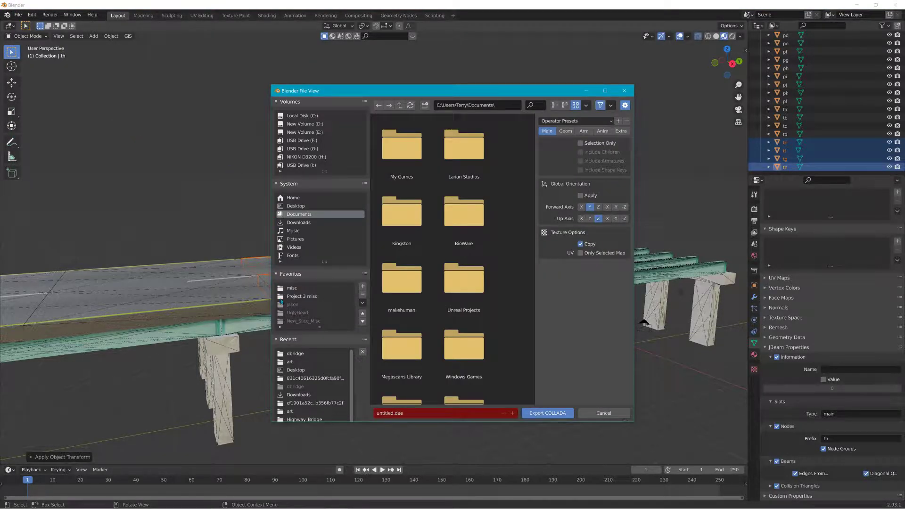
{"action": "left_click", "coordinate": [295, 354]}
{"action": "left_click", "coordinate": [464, 175]}
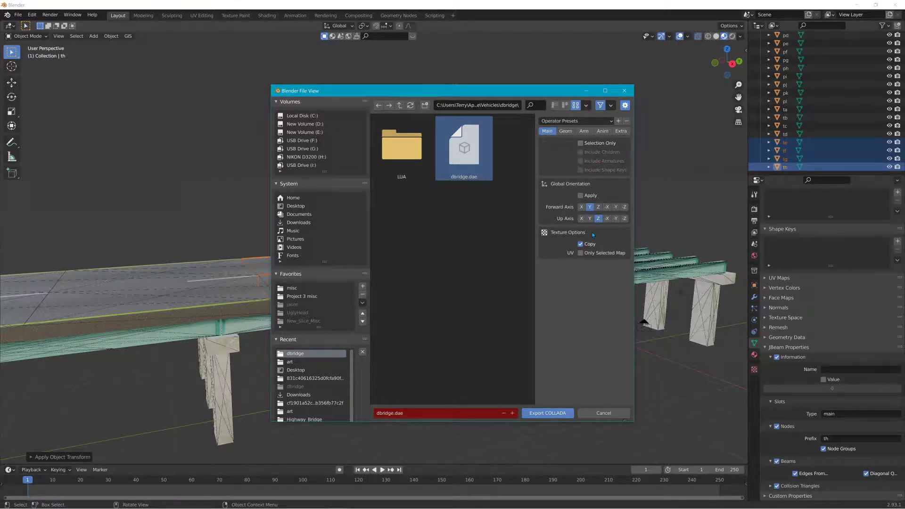
- Delete the Light and the Camera from the scene so only bridge meshes remain for the export
{"action": "scroll", "coordinate": [830, 123], "scroll_direction": "up", "scroll_amount": 4}
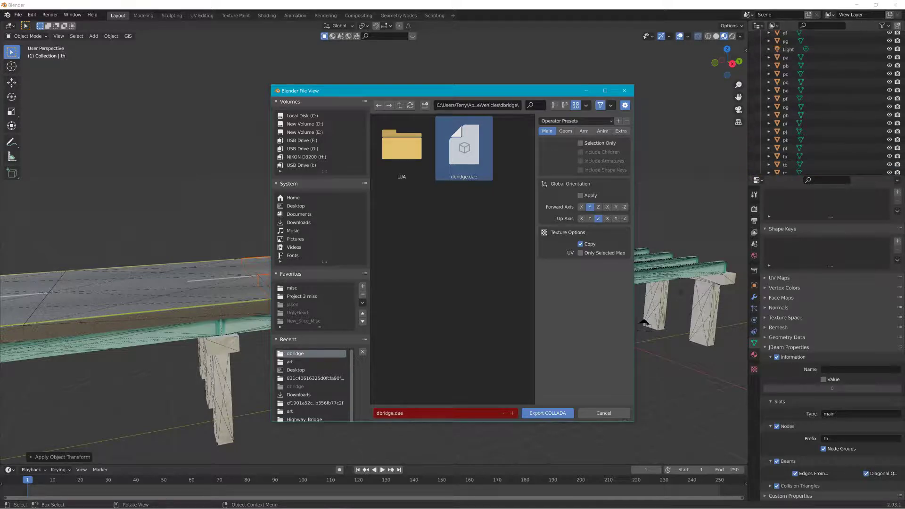
{"action": "scroll", "coordinate": [785, 103], "scroll_direction": "up", "scroll_amount": 1}
{"action": "left_click", "coordinate": [785, 105]}
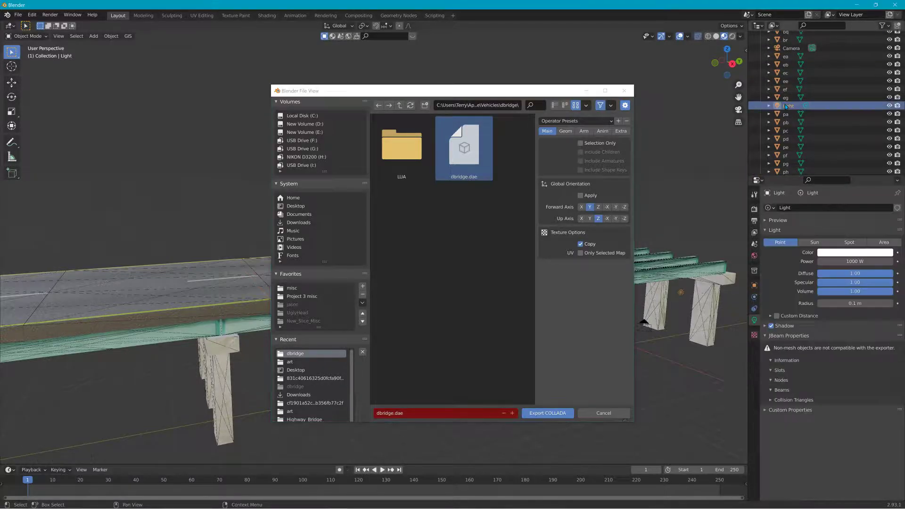
{"action": "key", "text": "Delete"}
{"action": "scroll", "coordinate": [785, 104], "scroll_direction": "up", "scroll_amount": 2}
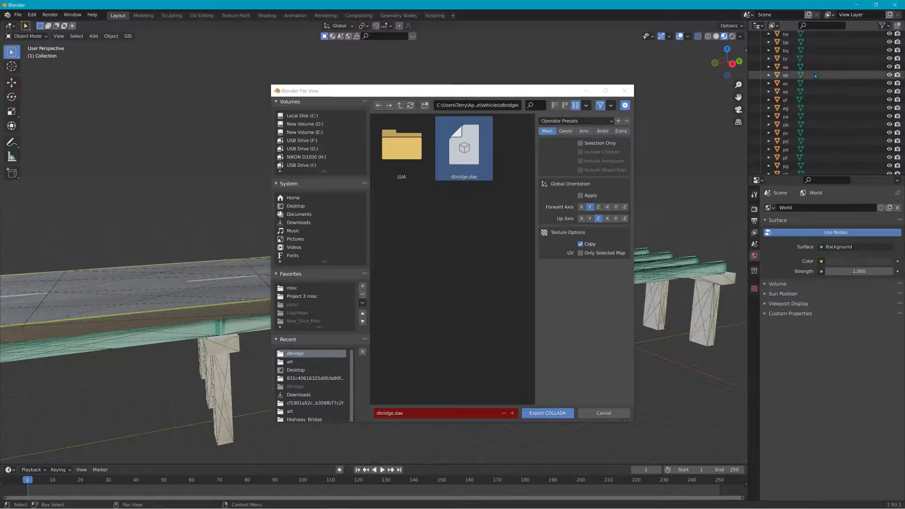
- Check the object list from the top of the collection, and export the scene as COLLADA over dbridge.dae
{"action": "scroll", "coordinate": [811, 68], "scroll_direction": "up", "scroll_amount": 4}
{"action": "scroll", "coordinate": [815, 64], "scroll_direction": "up", "scroll_amount": 4}
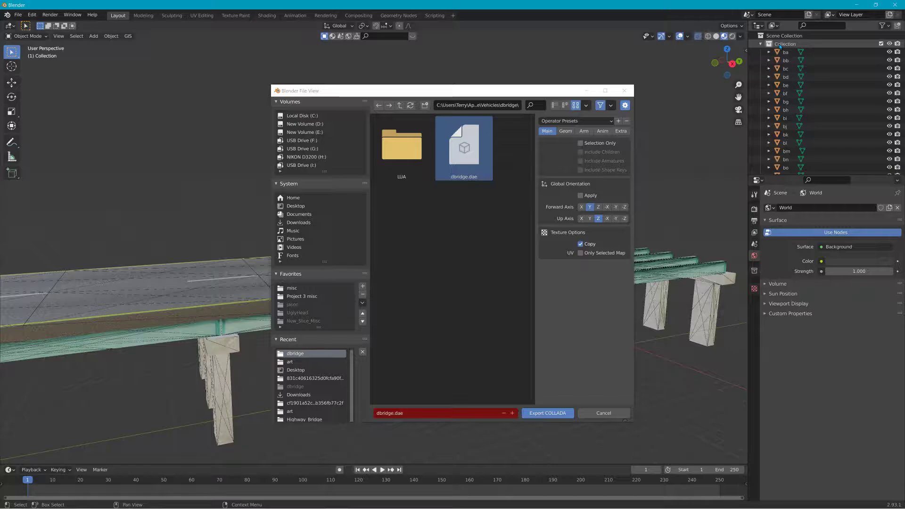
{"action": "scroll", "coordinate": [796, 118], "scroll_direction": "down", "scroll_amount": 10}
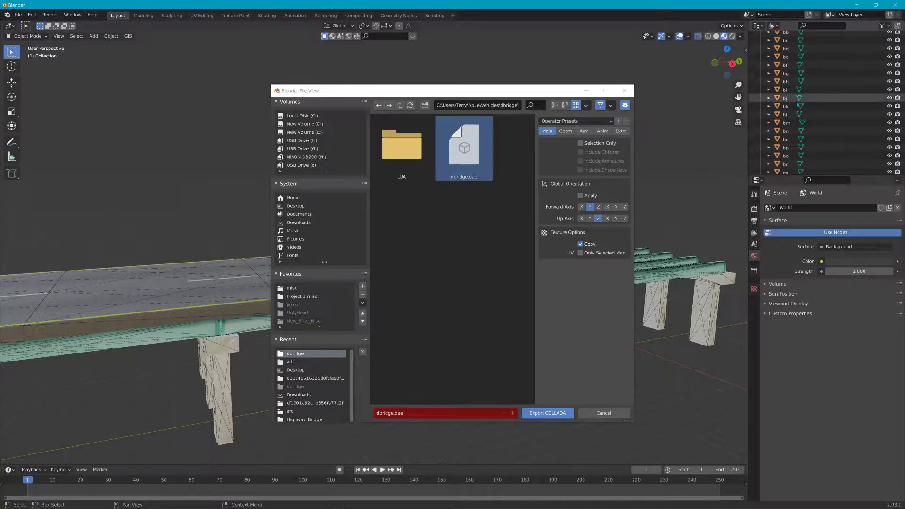
{"action": "scroll", "coordinate": [801, 150], "scroll_direction": "down", "scroll_amount": 4}
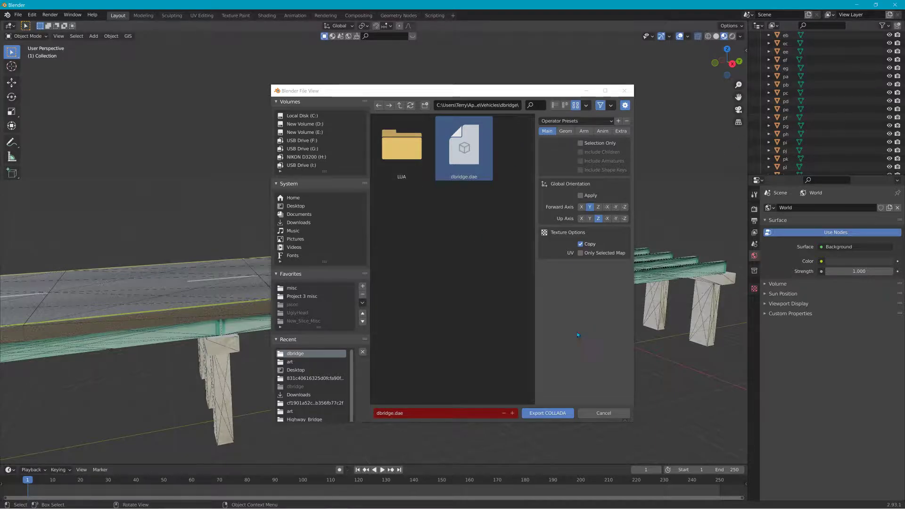
{"action": "left_click", "coordinate": [547, 413]}
{"action": "left_click", "coordinate": [548, 414]}
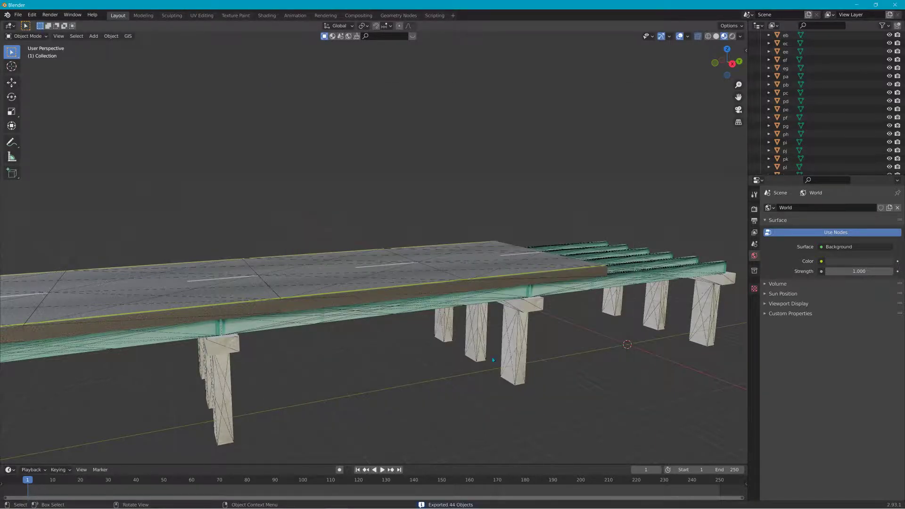
- Select the four deck panels te, tf, tg and th and try to export them as JBeam files
{"action": "left_click", "coordinate": [443, 253]}
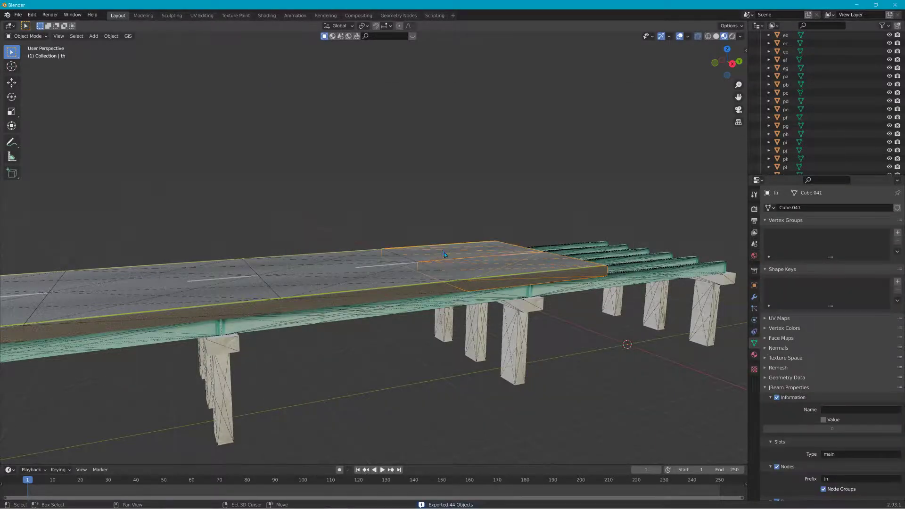
{"action": "left_click", "coordinate": [475, 265]}
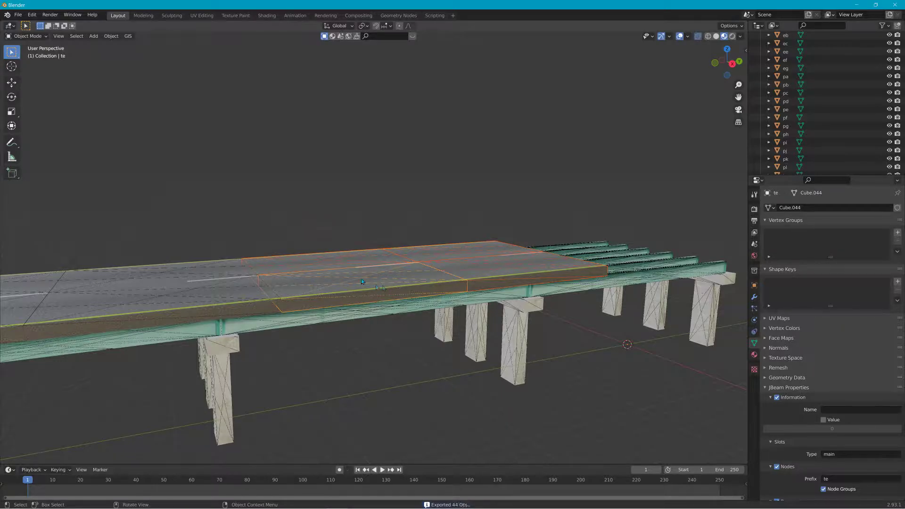
{"action": "left_click", "coordinate": [18, 15]}
{"action": "mouse_move", "coordinate": [49, 133]}
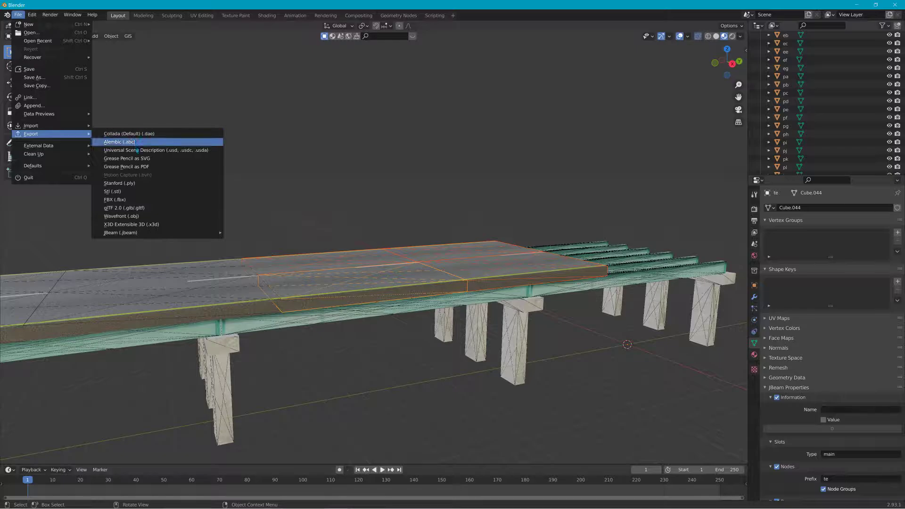
{"action": "mouse_move", "coordinate": [151, 237]}
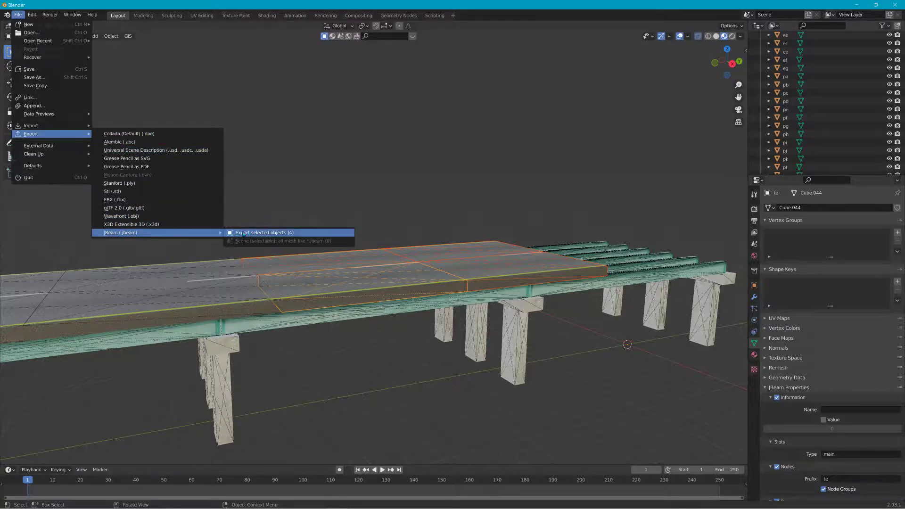
{"action": "left_click", "coordinate": [253, 233]}
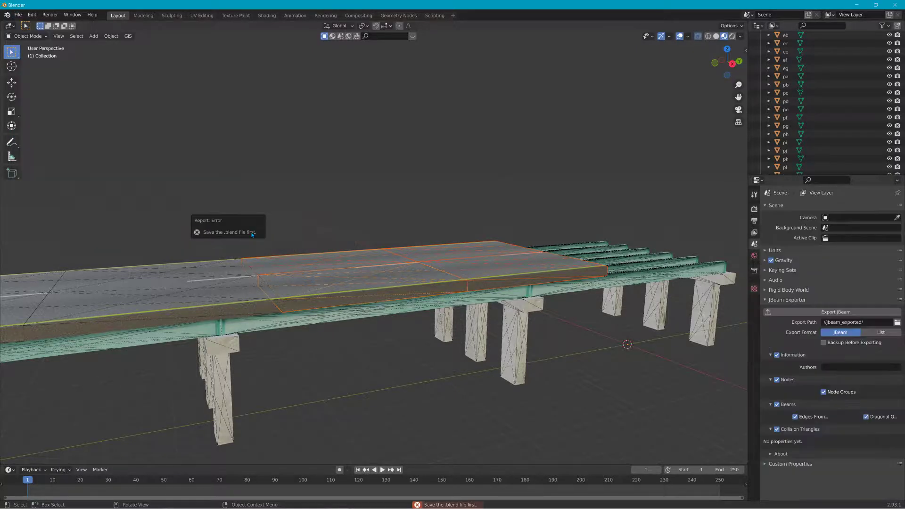
- Save the Blender project as brdige12 in the Blender 1 folder on the Desktop
{"action": "left_click", "coordinate": [19, 15]}
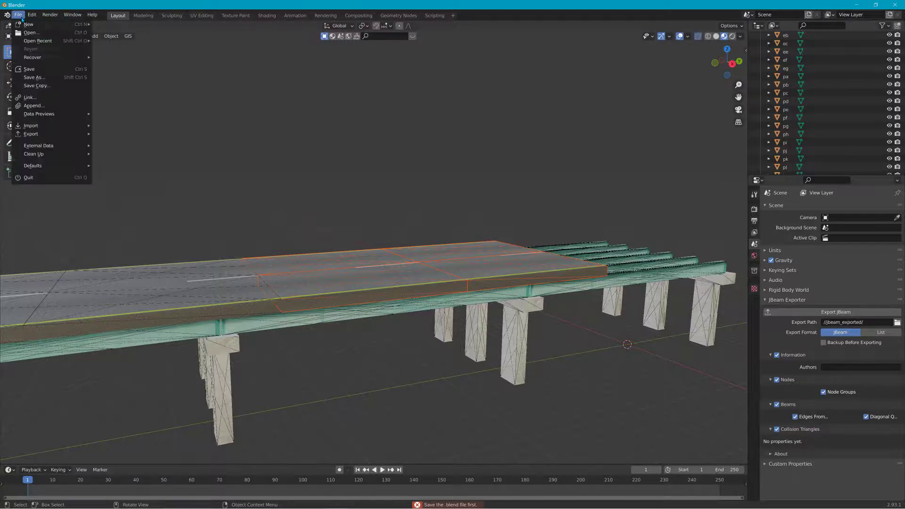
{"action": "left_click", "coordinate": [38, 77]}
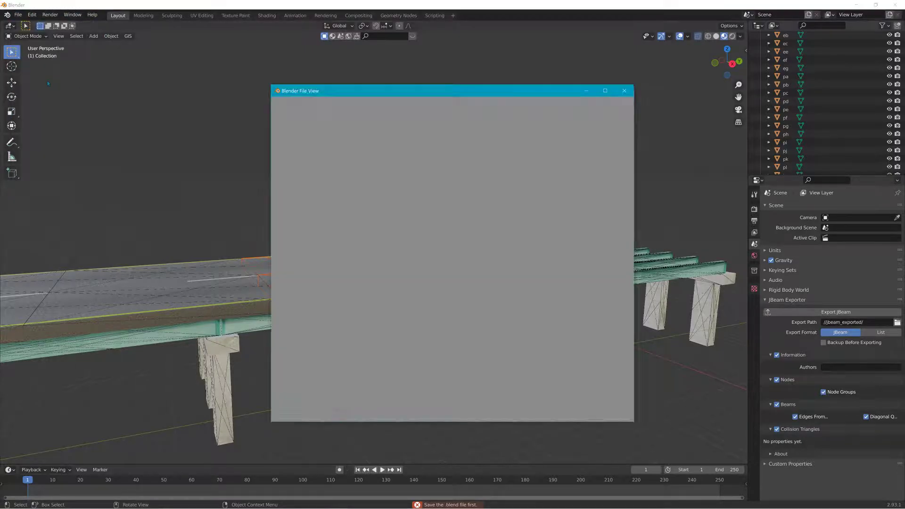
{"action": "left_click", "coordinate": [417, 416]}
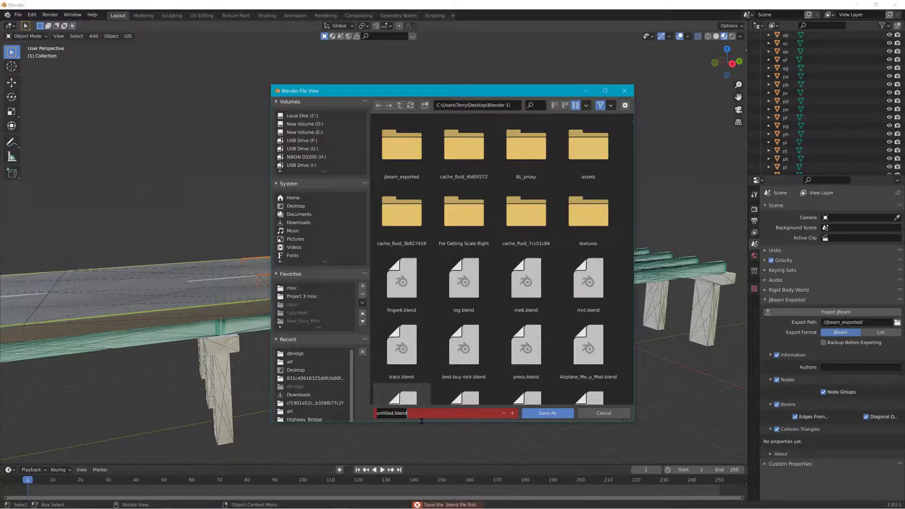
{"action": "type", "text": "b"}
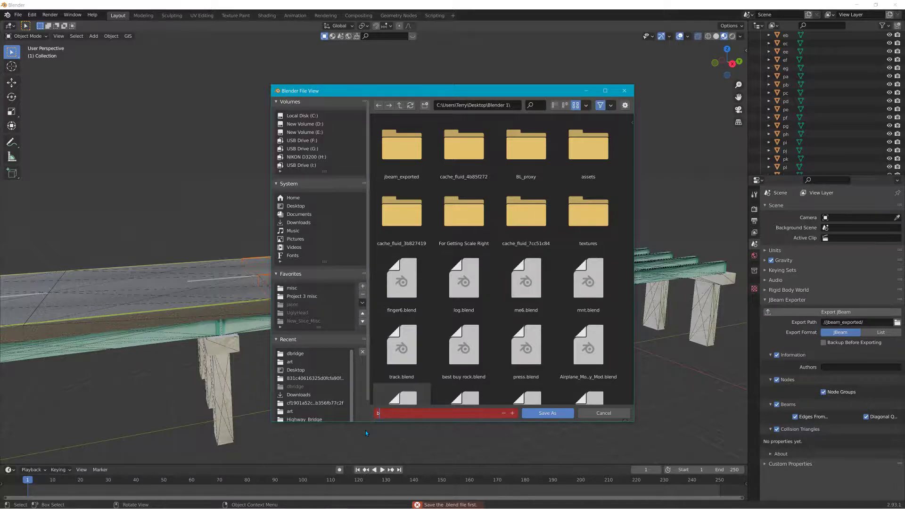
{"action": "type", "text": "rdige12"}
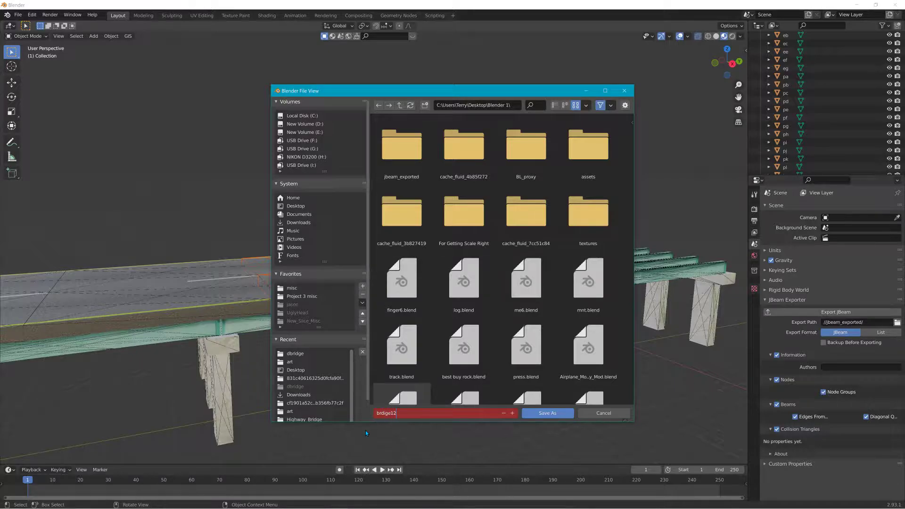
{"action": "left_click", "coordinate": [539, 413]}
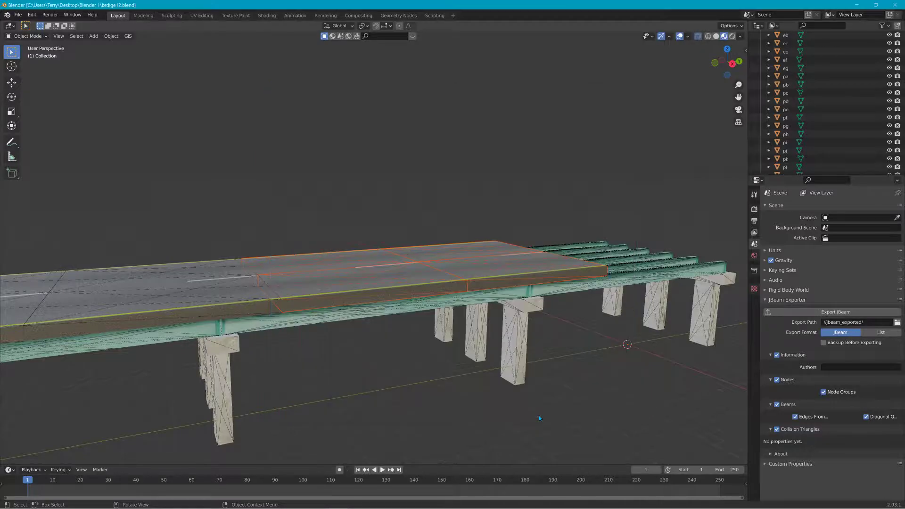
- Export the four selected deck panels te, tf, tg and th as JBeam files
{"action": "left_click", "coordinate": [17, 16]}
{"action": "mouse_move", "coordinate": [52, 134]}
{"action": "mouse_move", "coordinate": [189, 233]}
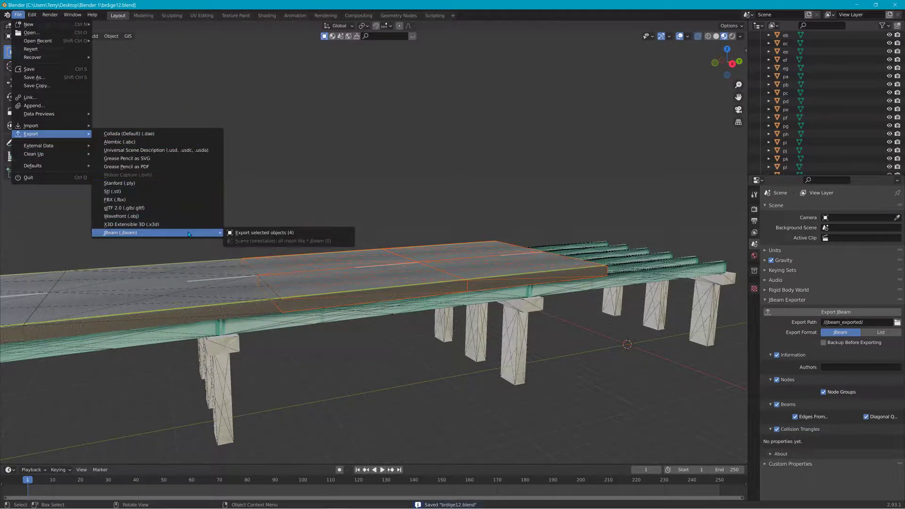
{"action": "left_click", "coordinate": [267, 233]}
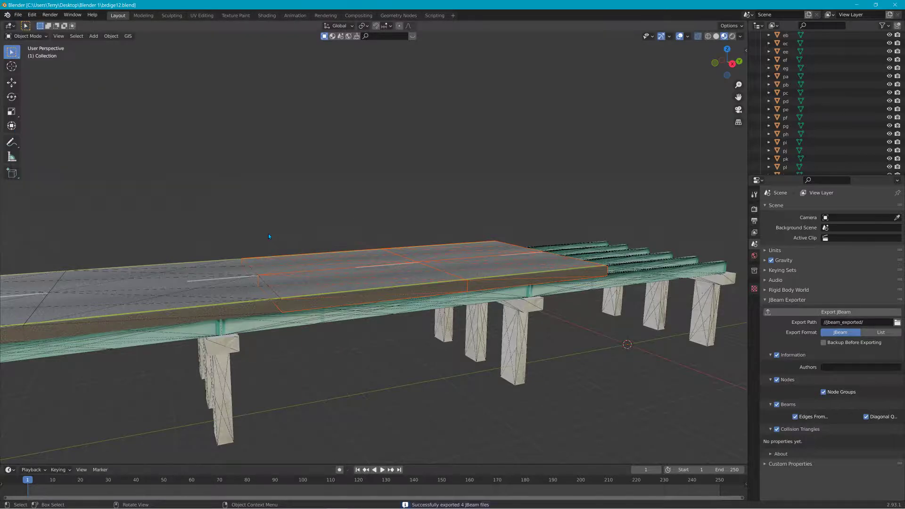
- Switch to File Explorer, select te.jbeam to th.jbeam in the jbeam_exported folder, and move its window clear of Notepad++
{"action": "left_click", "coordinate": [856, 5]}
{"action": "left_click", "coordinate": [108, 14]}
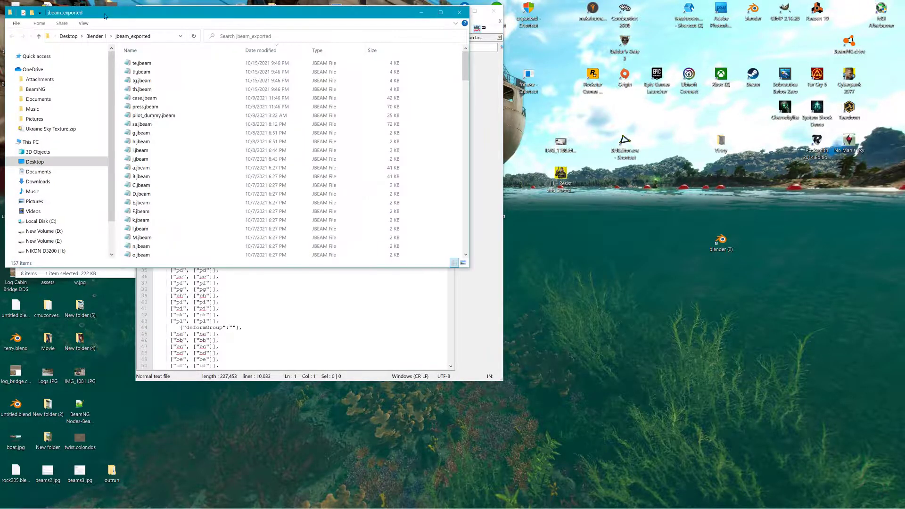
{"action": "left_click", "coordinate": [141, 89]}
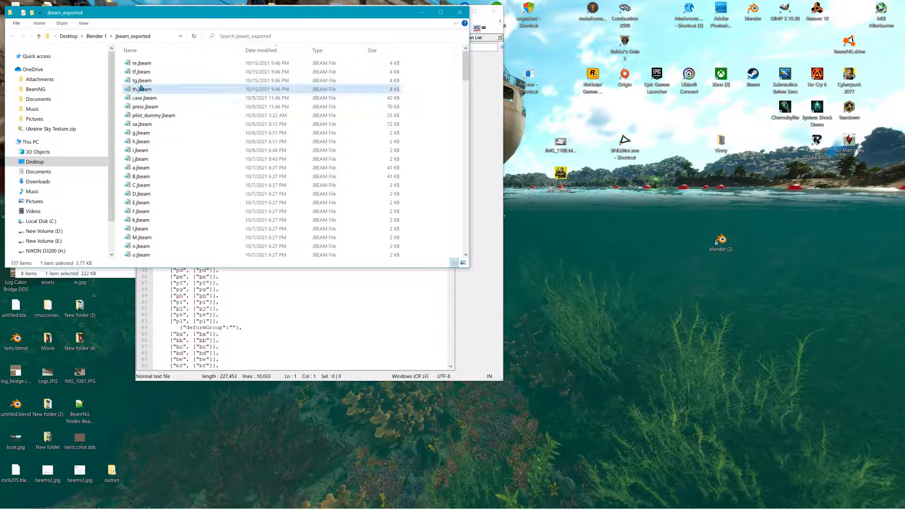
{"action": "left_click", "coordinate": [142, 63], "text": "shift"}
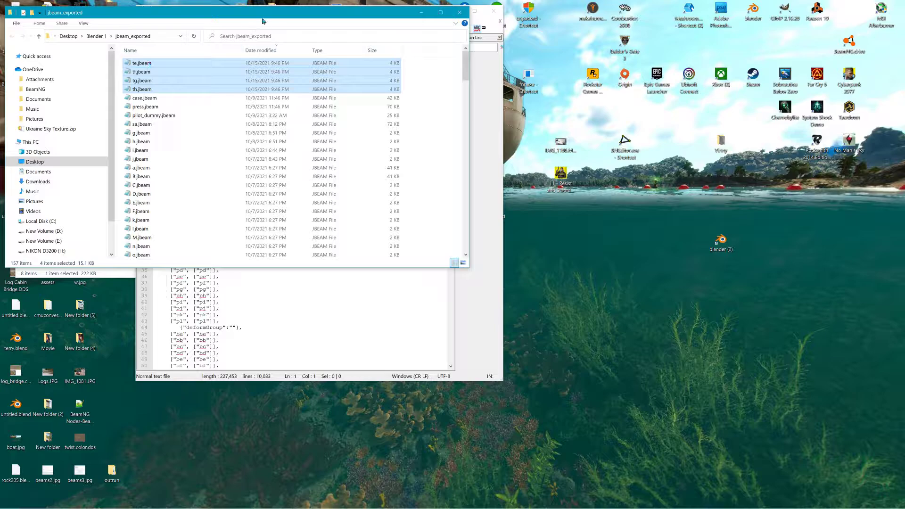
{"action": "left_click_drag", "start_coordinate": [262, 21], "coordinate": [735, 66]}
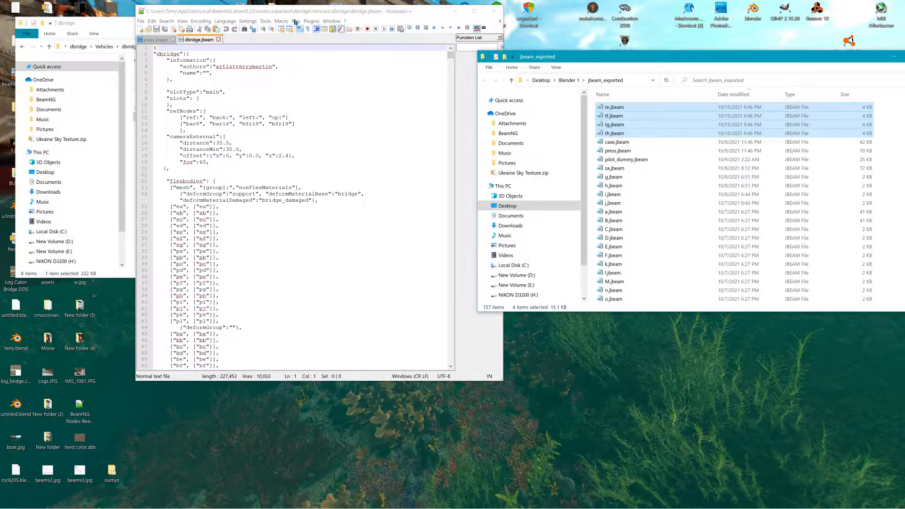
- Open the selected te, tf, tg and th JBeam files in Notepad++ alongside dbridge.jbeam
{"action": "double_click", "coordinate": [236, 11]}
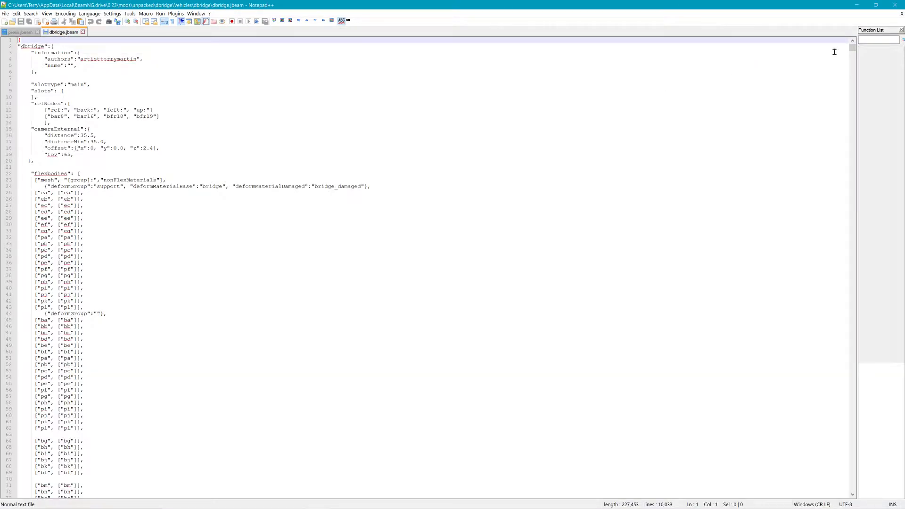
{"action": "left_click", "coordinate": [876, 5]}
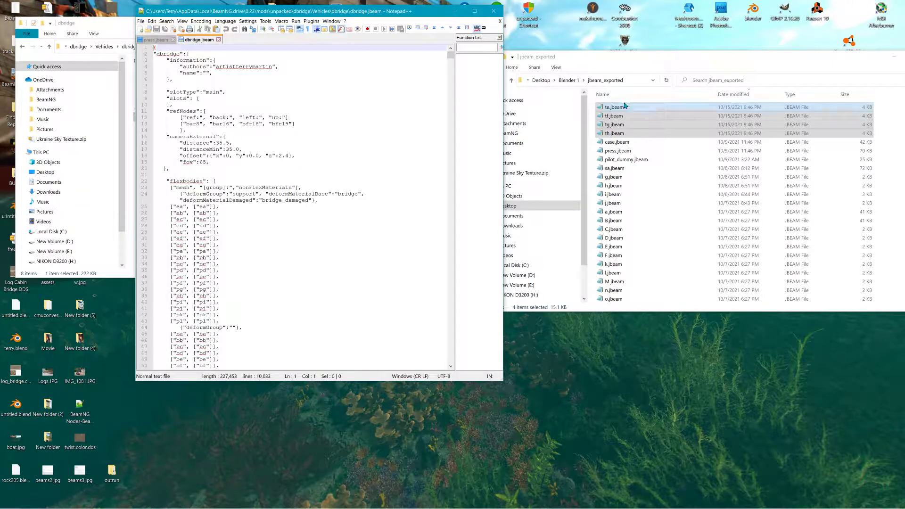
{"action": "left_click_drag", "start_coordinate": [621, 111], "coordinate": [415, 112]}
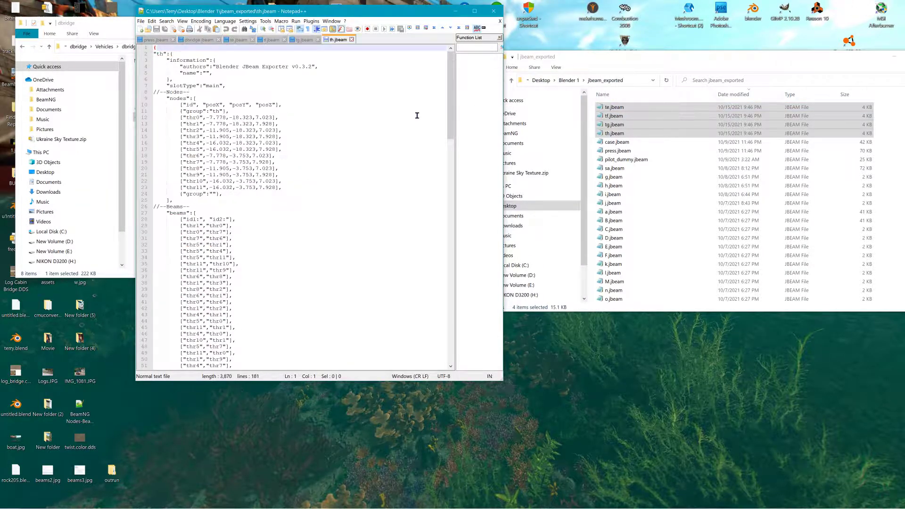
- Maximize Notepad++ and look through the nodes and beams in th.jbeam, tg.jbeam and te.jbeam
{"action": "double_click", "coordinate": [389, 15]}
{"action": "left_click", "coordinate": [231, 66]}
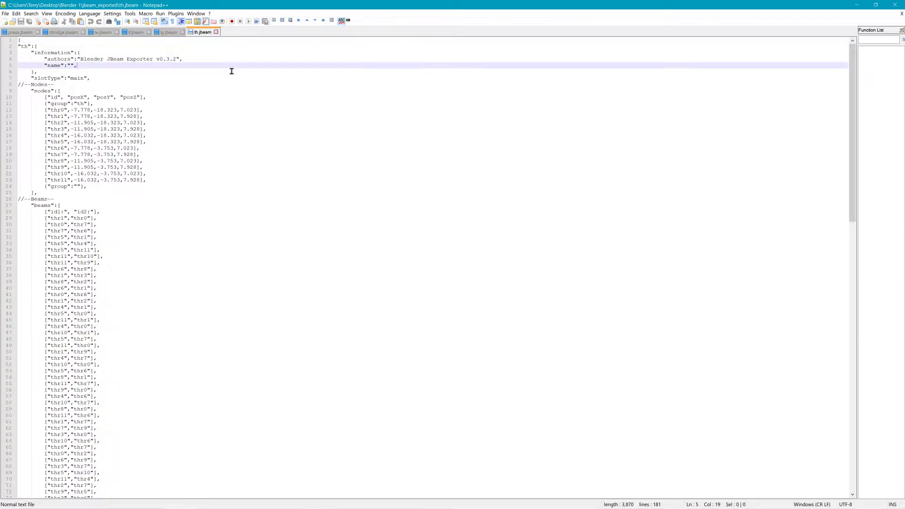
{"action": "left_click", "coordinate": [171, 34]}
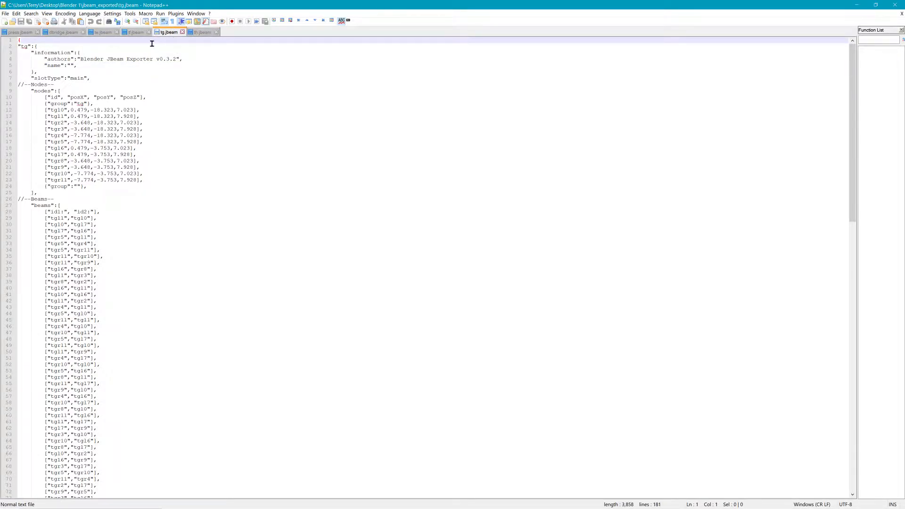
{"action": "left_click", "coordinate": [106, 33]}
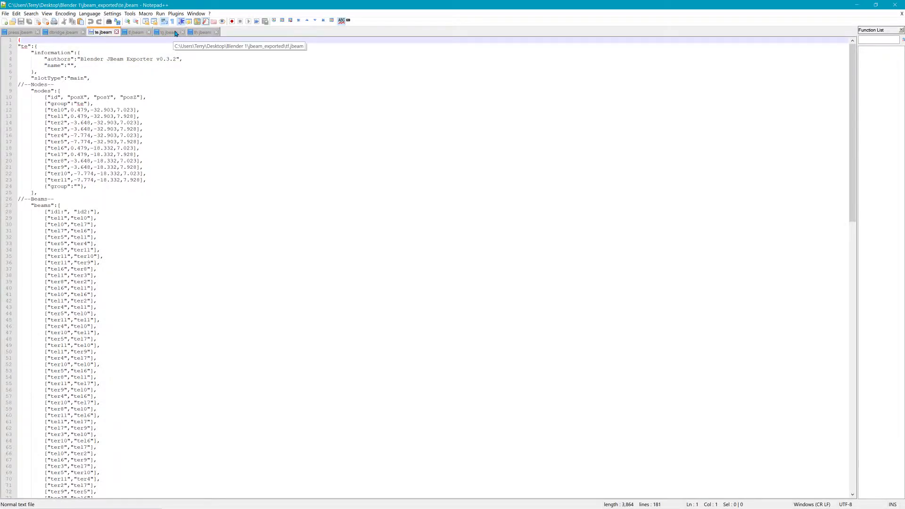
- Move te.jbeam, tf.jbeam, tg.jbeam and th.jbeam into a second view beside dbridge.jbeam
{"action": "left_click", "coordinate": [143, 33]}
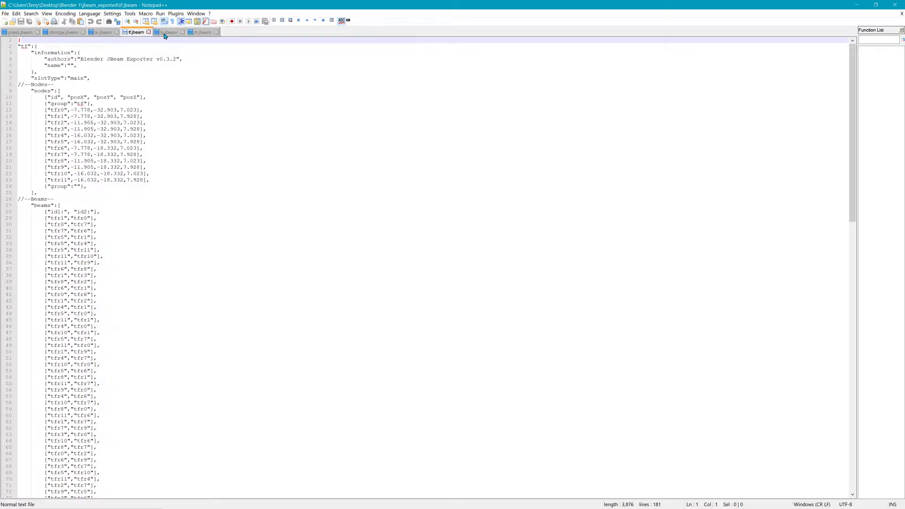
{"action": "left_click", "coordinate": [166, 34]}
{"action": "left_click", "coordinate": [101, 34]}
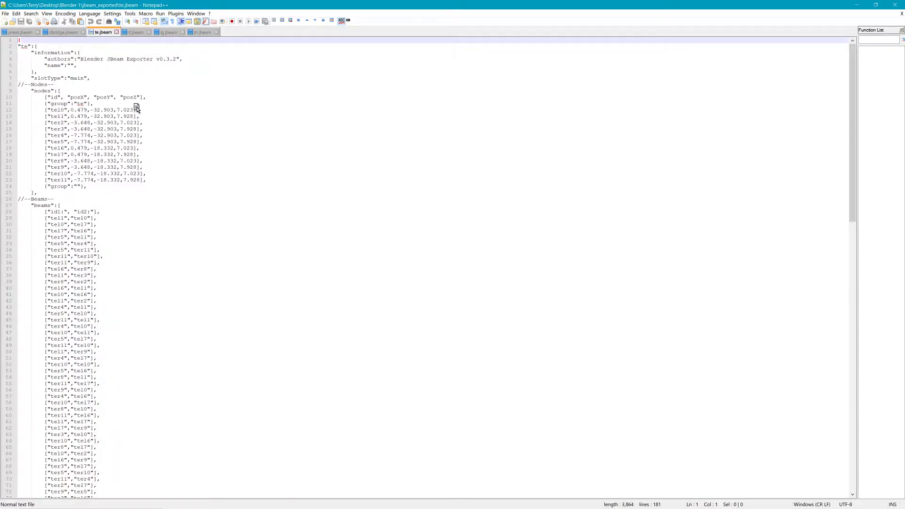
{"action": "left_click_drag", "start_coordinate": [479, 173], "coordinate": [545, 148]}
{"action": "left_click", "coordinate": [558, 150]}
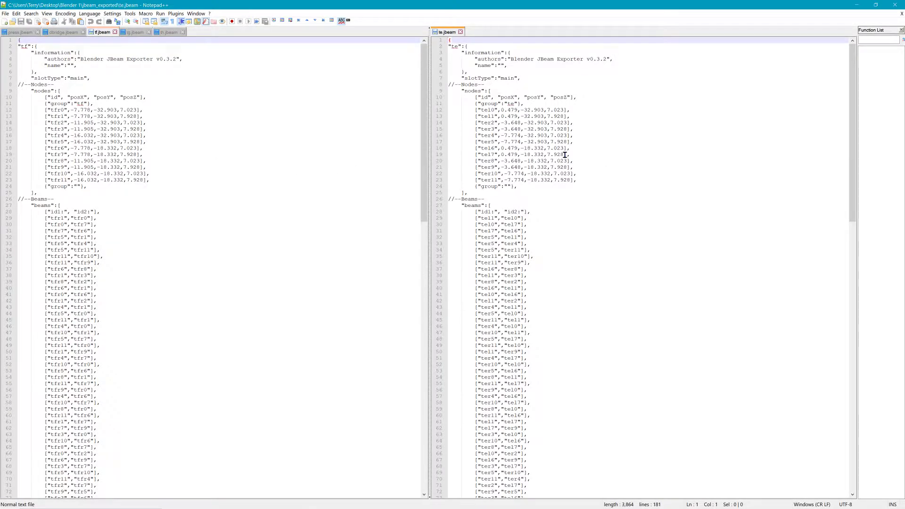
{"action": "left_click", "coordinate": [103, 33]}
{"action": "left_click_drag", "start_coordinate": [619, 179], "coordinate": [651, 171]}
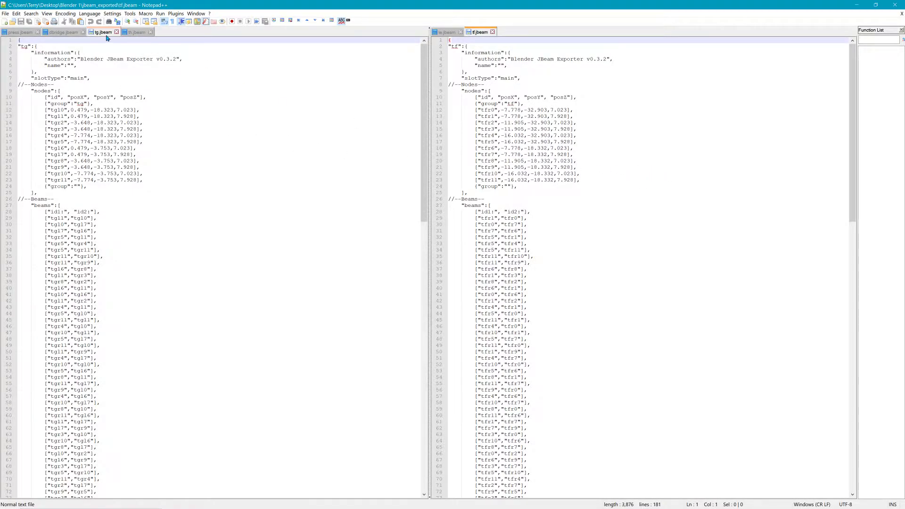
{"action": "left_click_drag", "start_coordinate": [106, 37], "coordinate": [665, 217]}
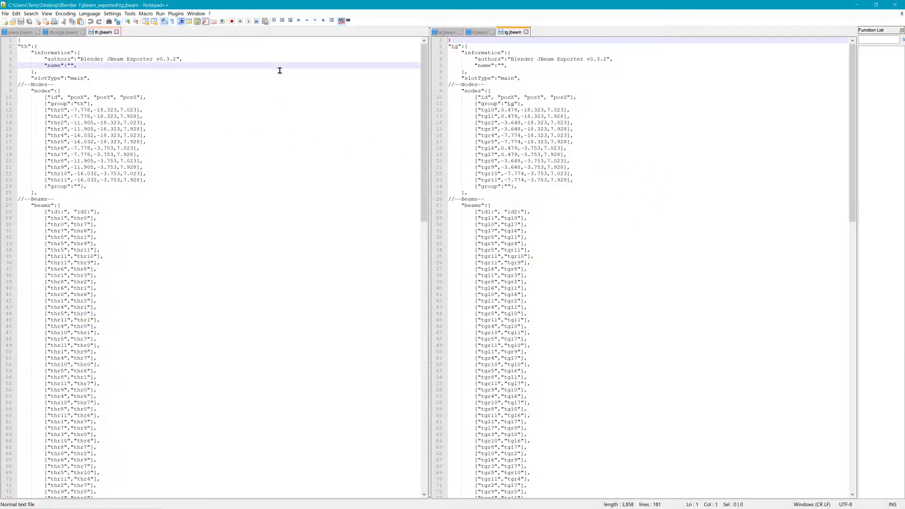
{"action": "left_click_drag", "start_coordinate": [104, 32], "coordinate": [704, 146]}
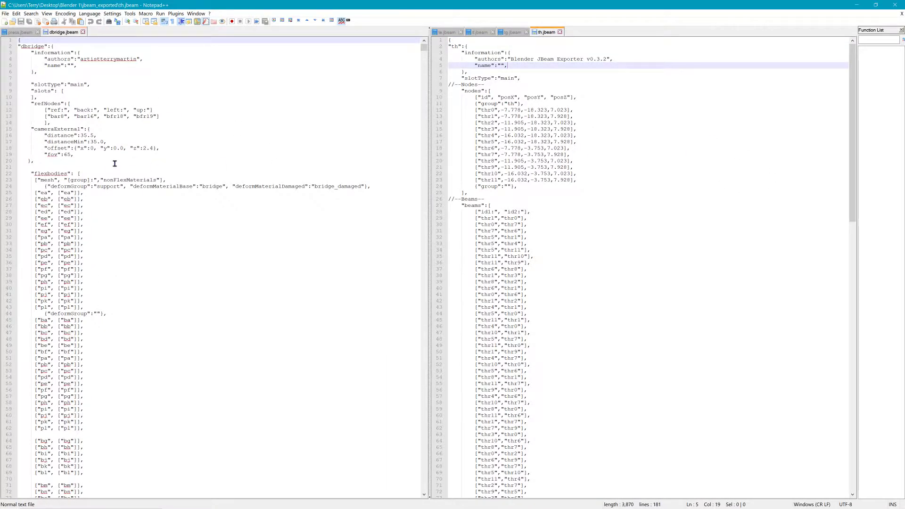
- Review the opening sections of dbridge.jbeam: part name, author information, refNodes, and the mesh and deformGroup lines in flexbodies
{"action": "left_click", "coordinate": [28, 52]}
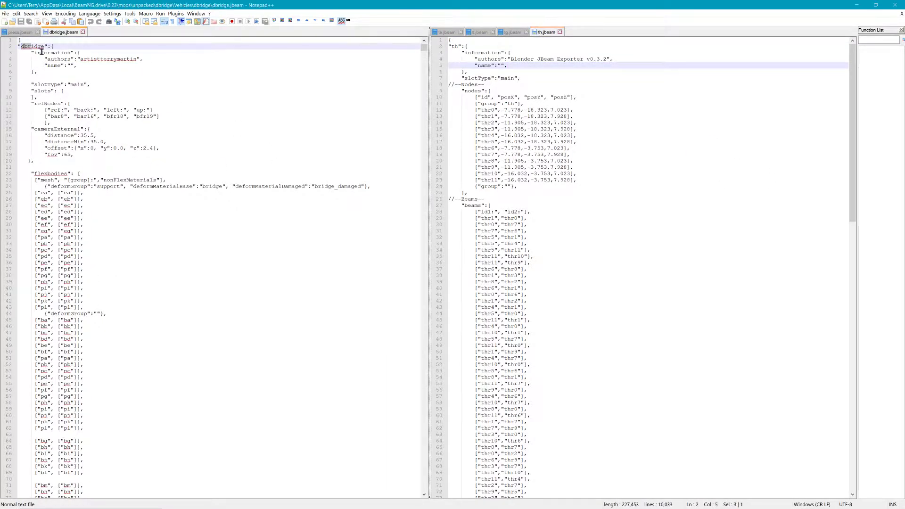
{"action": "left_click_drag", "start_coordinate": [100, 59], "coordinate": [141, 60]}
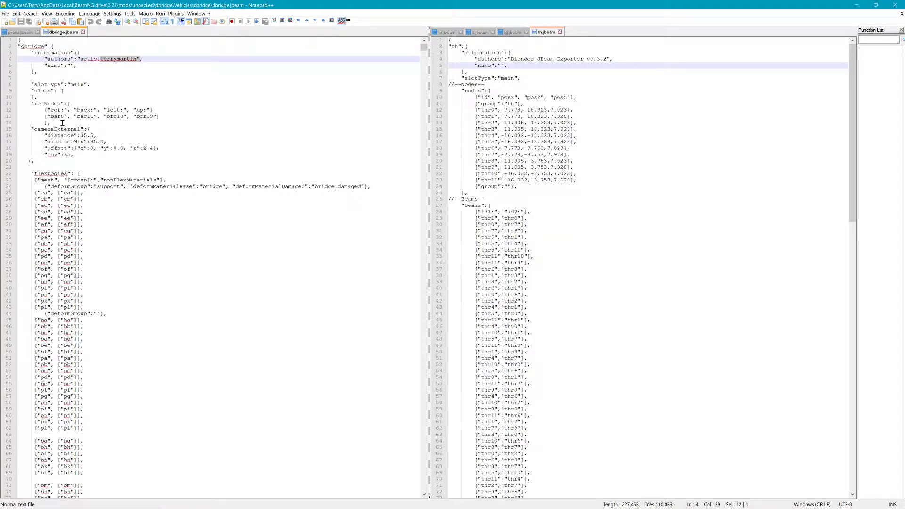
{"action": "left_click_drag", "start_coordinate": [54, 117], "coordinate": [153, 116]}
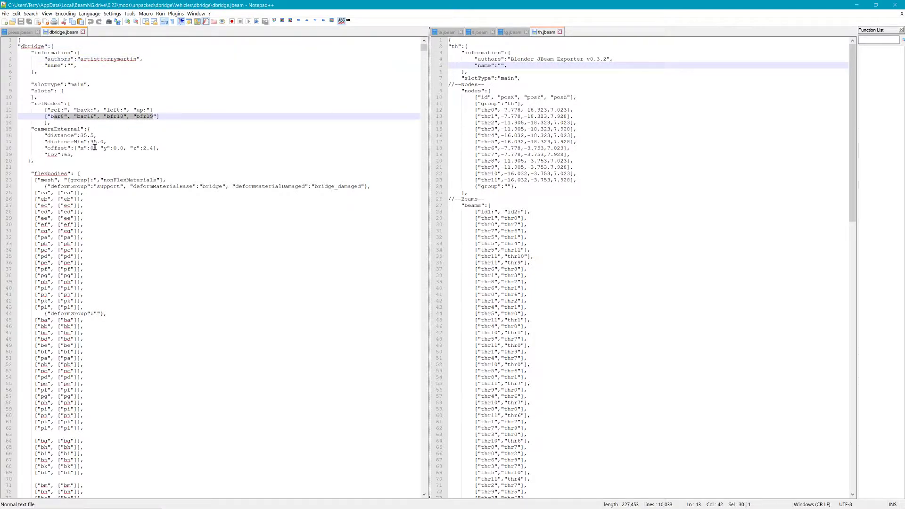
{"action": "scroll", "coordinate": [40, 147], "scroll_direction": "down", "scroll_amount": 1}
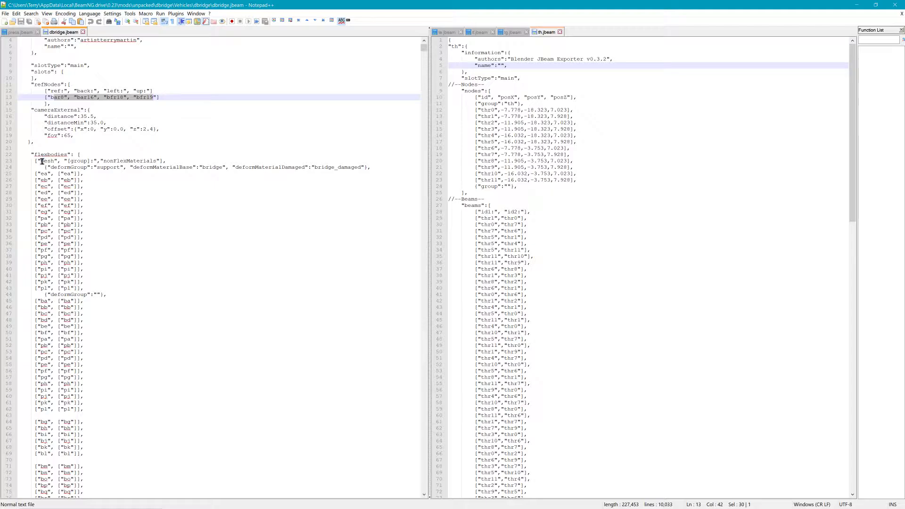
{"action": "left_click_drag", "start_coordinate": [38, 156], "coordinate": [58, 161]}
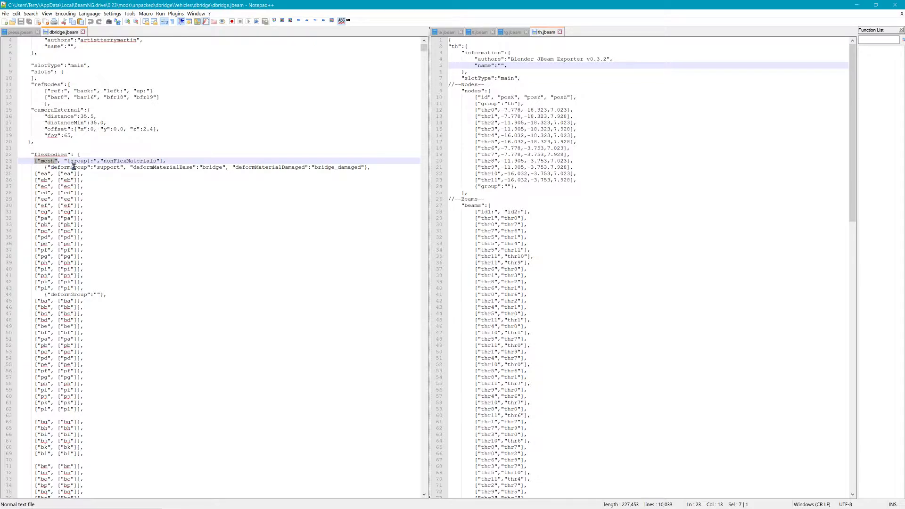
{"action": "left_click_drag", "start_coordinate": [67, 166], "coordinate": [94, 167]}
- Duplicate the ta, tb, tc and td flexbody lines at the end of the flexbodies list in dbridge.jbeam
{"action": "scroll", "coordinate": [58, 405], "scroll_direction": "down", "scroll_amount": 8}
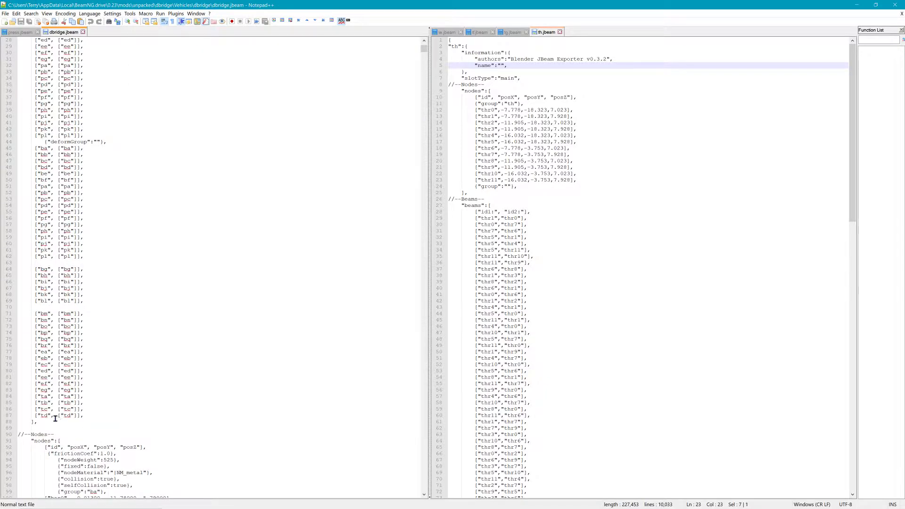
{"action": "left_click", "coordinate": [95, 419]}
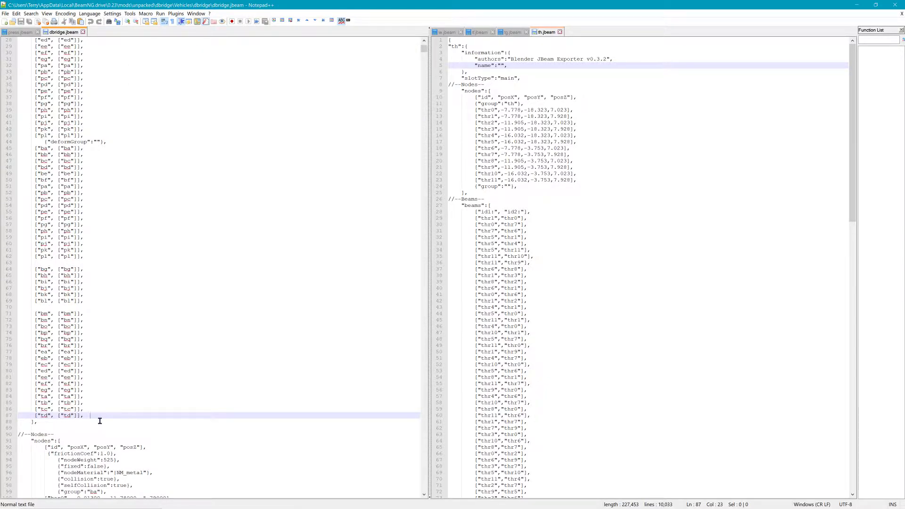
{"action": "key", "text": "Return"}
{"action": "key", "text": "Return"}
{"action": "key", "text": "Return"}
{"action": "key", "text": "Return"}
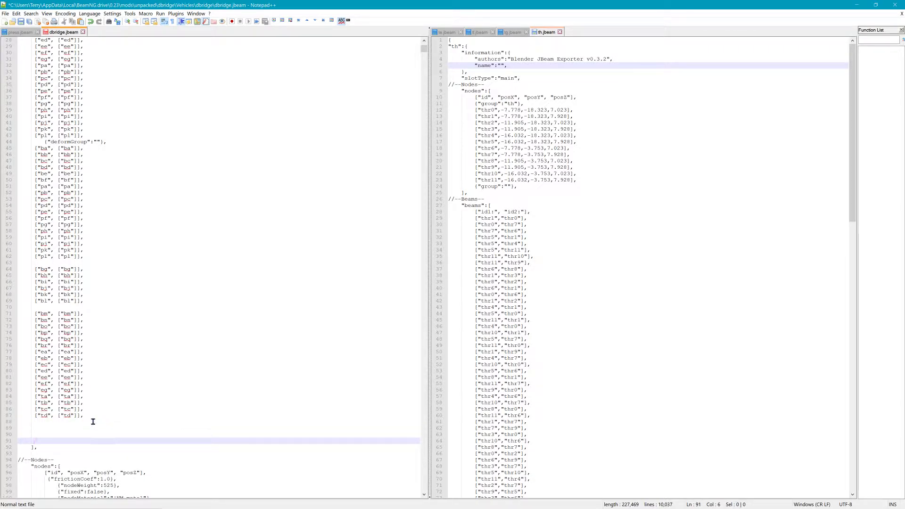
{"action": "left_click_drag", "start_coordinate": [93, 422], "coordinate": [20, 398]}
{"action": "key", "text": "ctrl+c"}
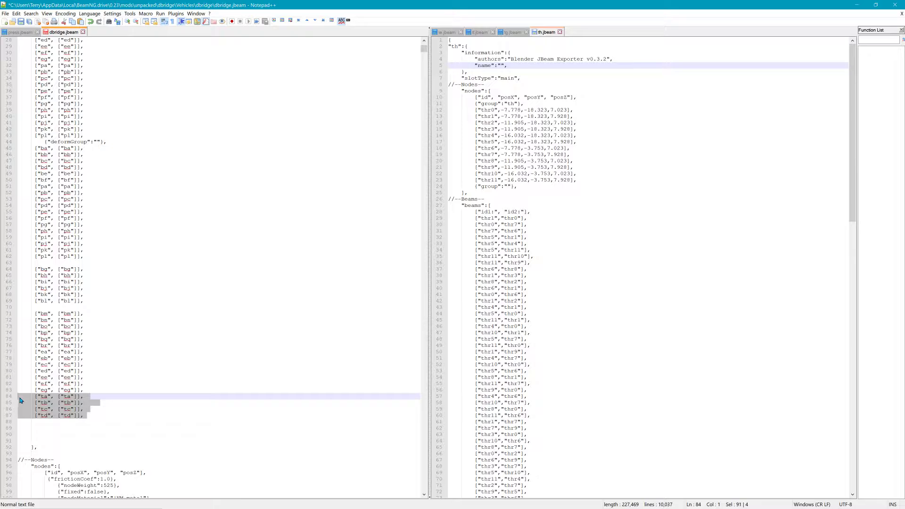
{"action": "left_click", "coordinate": [49, 423]}
{"action": "key", "text": "ctrl+v"}
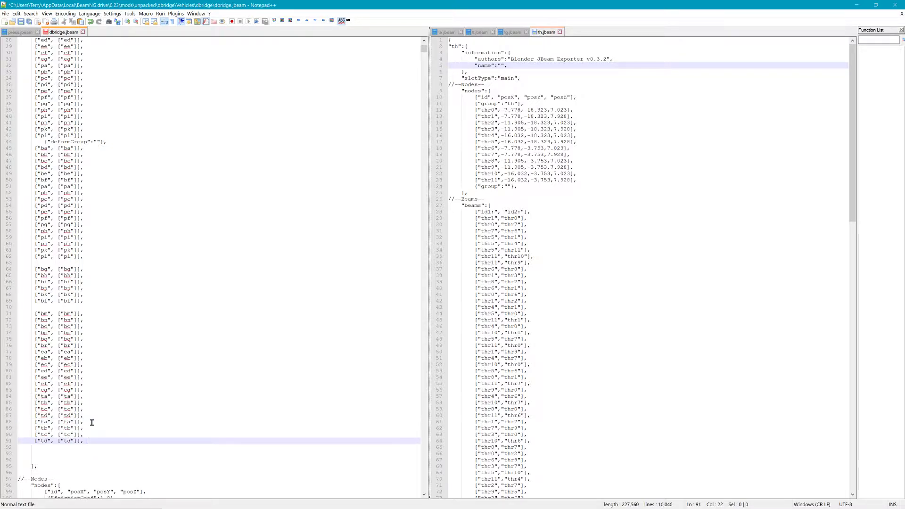
- Rename the mesh and group in the four duplicated flexbody lines to te, tf, tg and th
{"action": "left_click", "coordinate": [47, 422]}
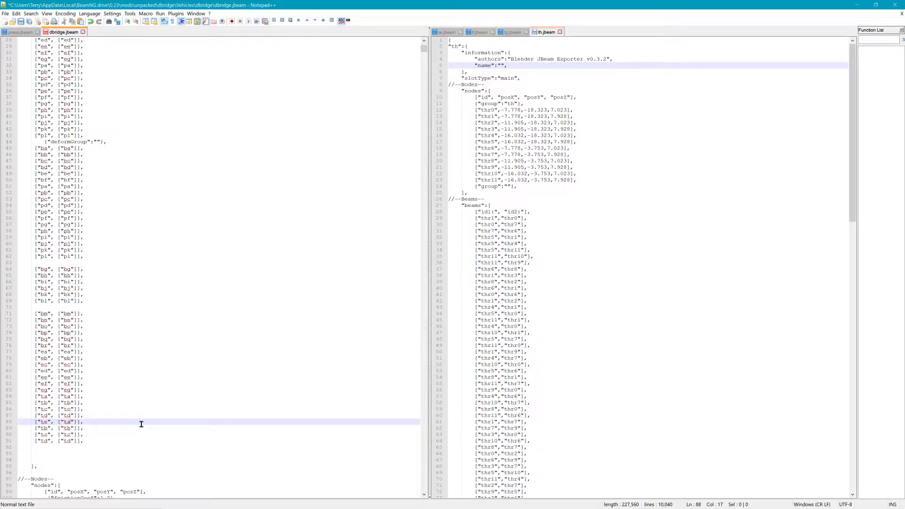
{"action": "key", "text": "BackSpace"}
{"action": "type", "text": "e"}
{"action": "key", "text": "Down"}
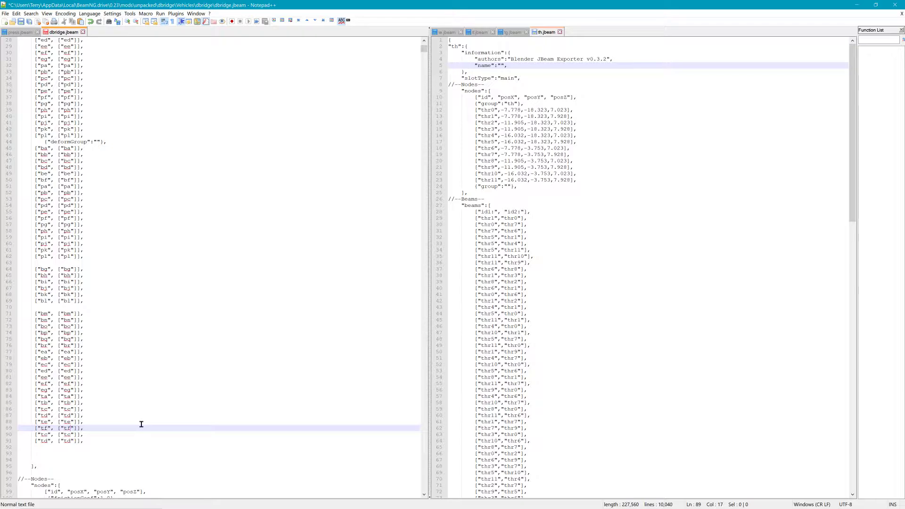
{"action": "key", "text": "Down"}
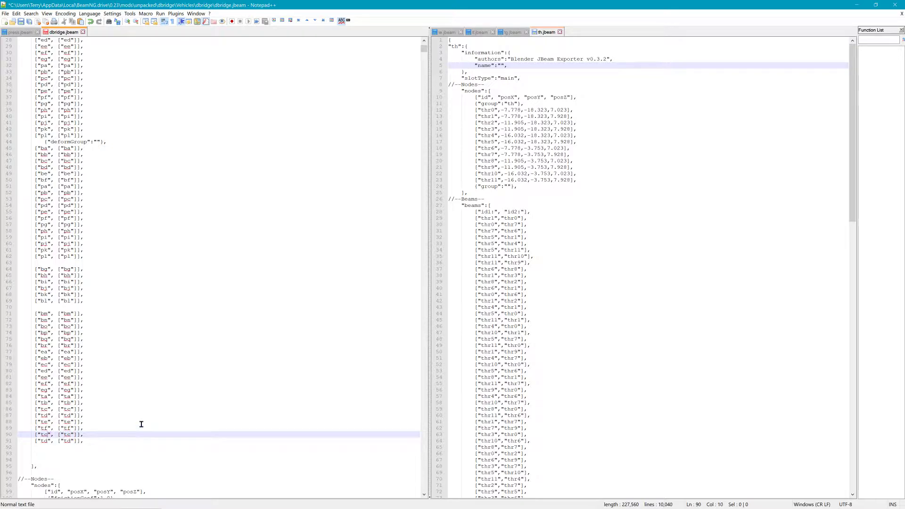
{"action": "key", "text": "BackSpace"}
{"action": "type", "text": "g"}
{"action": "key", "text": "Down"}
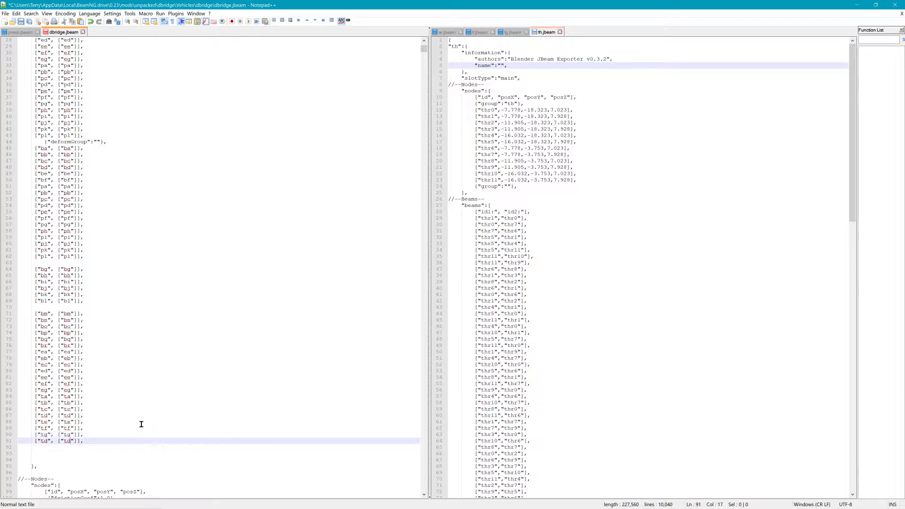
{"action": "key", "text": "Delete"}
{"action": "type", "text": "h"}
{"action": "key", "text": "BackSpace"}
{"action": "type", "text": "h"}
- Highlight the Nodes heading below the flexbodies list, and switch to Blender to view the end of the bridge deck up close
{"action": "scroll", "coordinate": [150, 426], "scroll_direction": "down", "scroll_amount": 2}
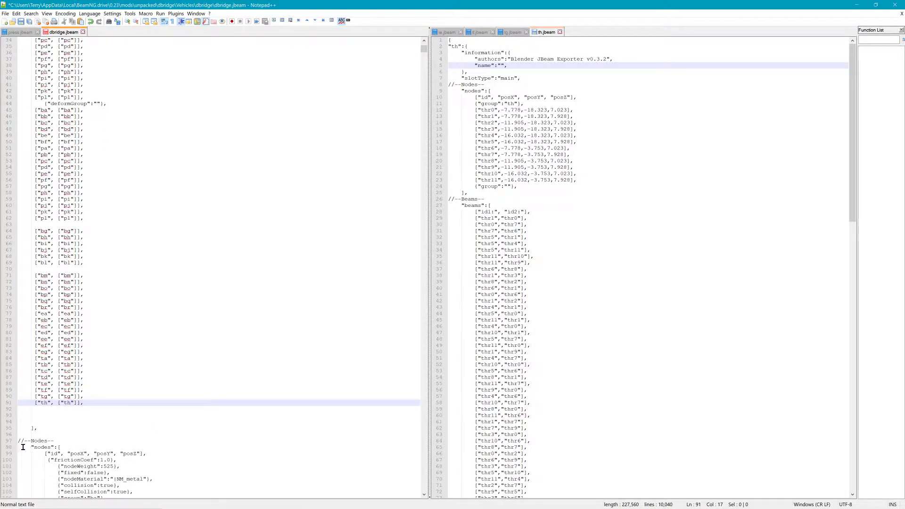
{"action": "left_click_drag", "start_coordinate": [19, 441], "coordinate": [100, 442]}
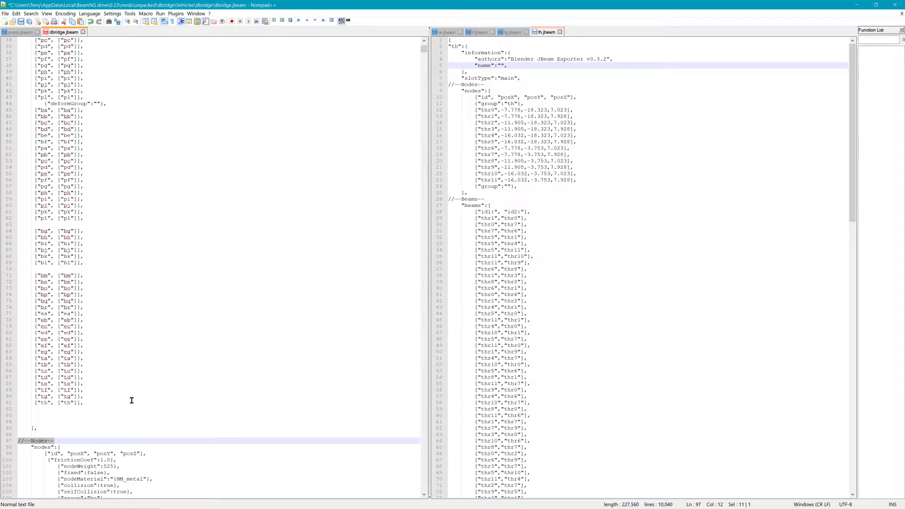
{"action": "key", "text": "alt+Tab"}
{"action": "key", "text": "Tab"}
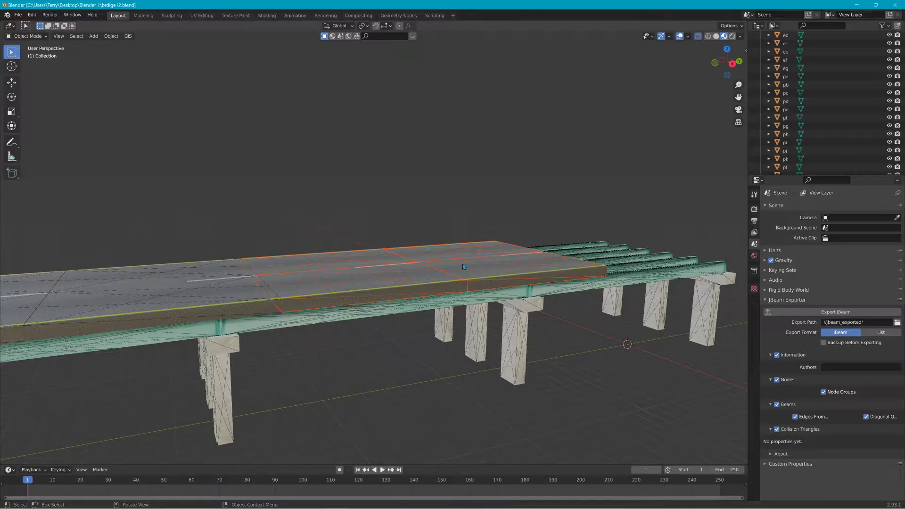
{"action": "scroll", "coordinate": [462, 266], "scroll_direction": "up", "scroll_amount": 5}
{"action": "middle_click_drag", "start_coordinate": [462, 266], "coordinate": [388, 315]}
{"action": "middle_click_drag", "start_coordinate": [436, 283], "coordinate": [409, 263]}
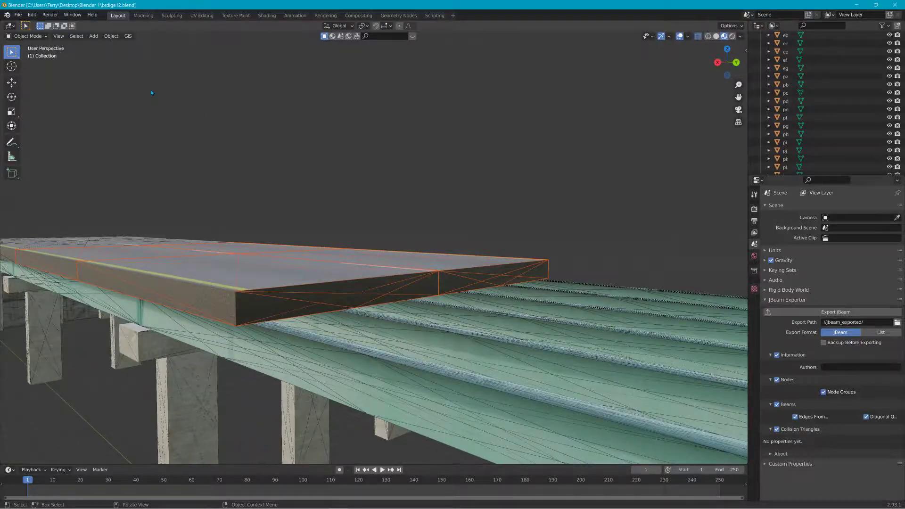
- Select only deck panel tg at the end of the bridge and enter Edit Mode on it
{"action": "left_click", "coordinate": [29, 36]}
{"action": "left_click", "coordinate": [529, 191]}
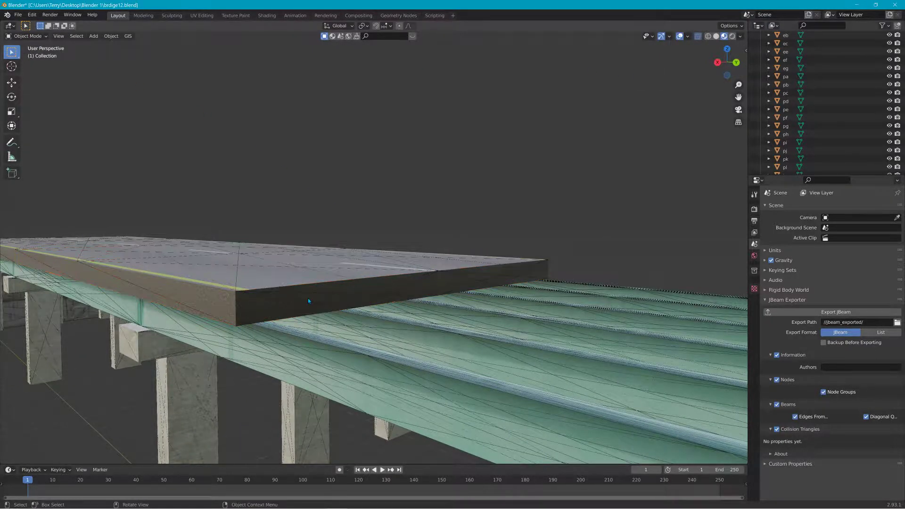
{"action": "left_click", "coordinate": [309, 300]}
{"action": "left_click", "coordinate": [29, 36]}
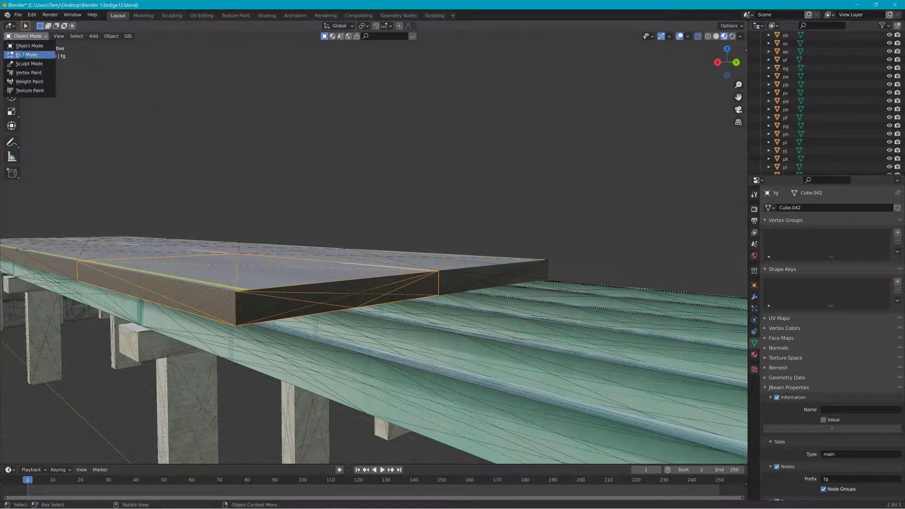
{"action": "left_click", "coordinate": [23, 54]}
{"action": "scroll", "coordinate": [220, 245], "scroll_direction": "up", "scroll_amount": 3}
{"action": "middle_click_drag", "start_coordinate": [220, 246], "coordinate": [366, 260]}
- Examine the corner vertices on the end face of panel tg by selecting them one at a time
{"action": "left_click", "coordinate": [396, 344]}
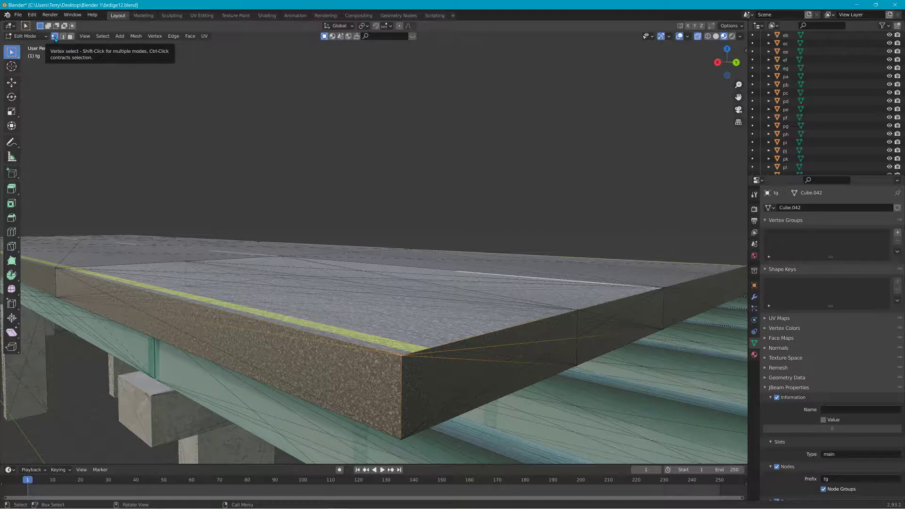
{"action": "left_click", "coordinate": [405, 442]}
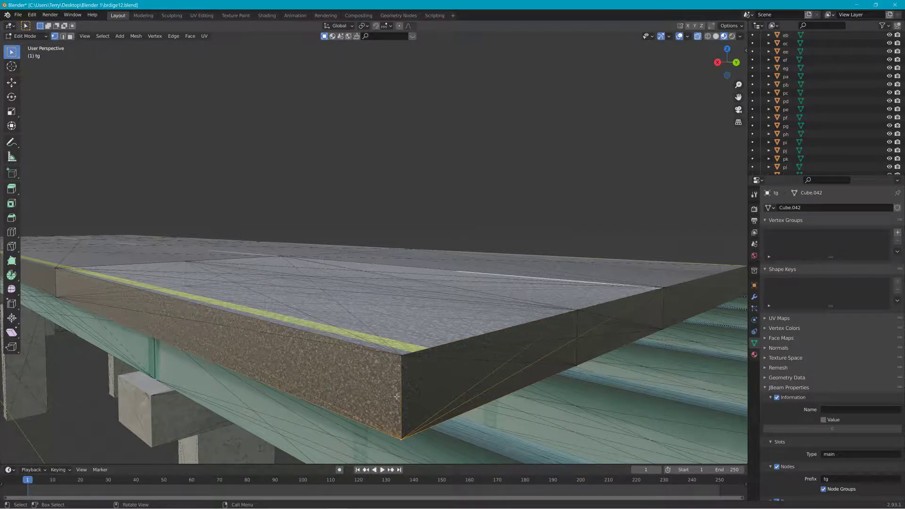
{"action": "left_click", "coordinate": [403, 355]}
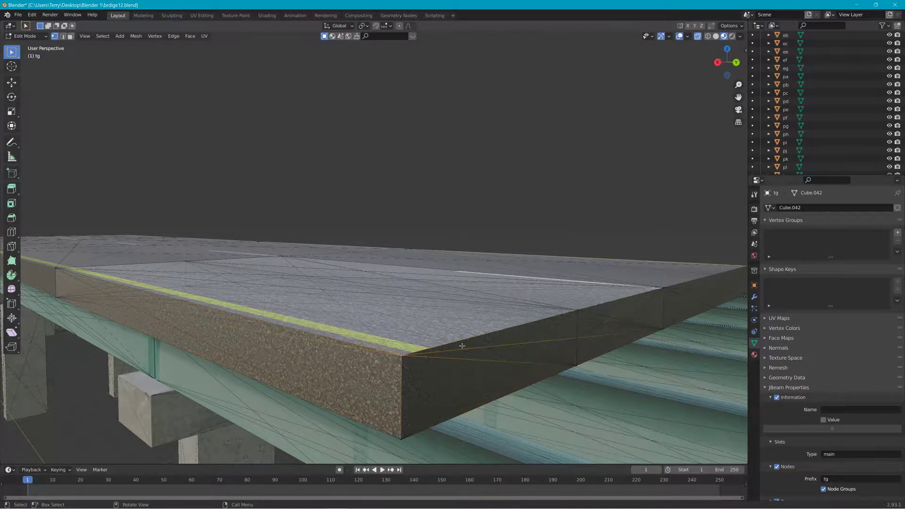
{"action": "left_click", "coordinate": [665, 289]}
{"action": "left_click", "coordinate": [663, 333]}
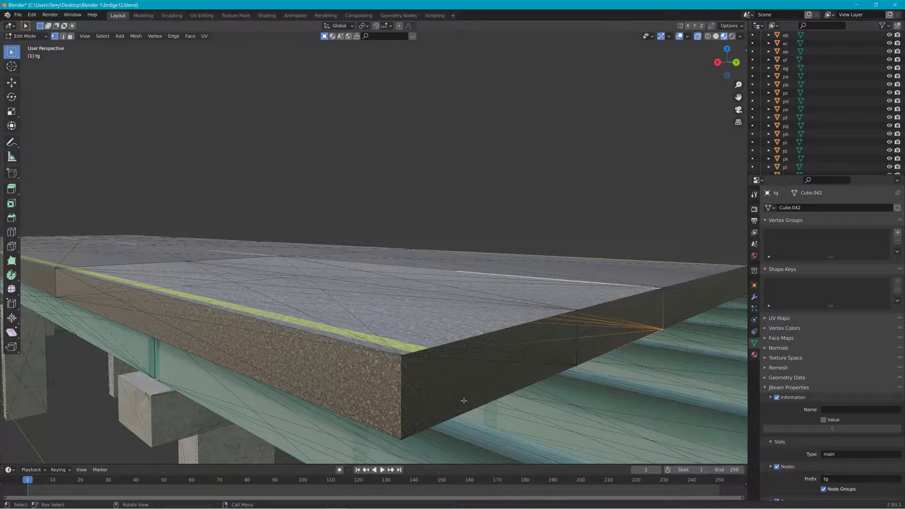
{"action": "left_click", "coordinate": [414, 360]}
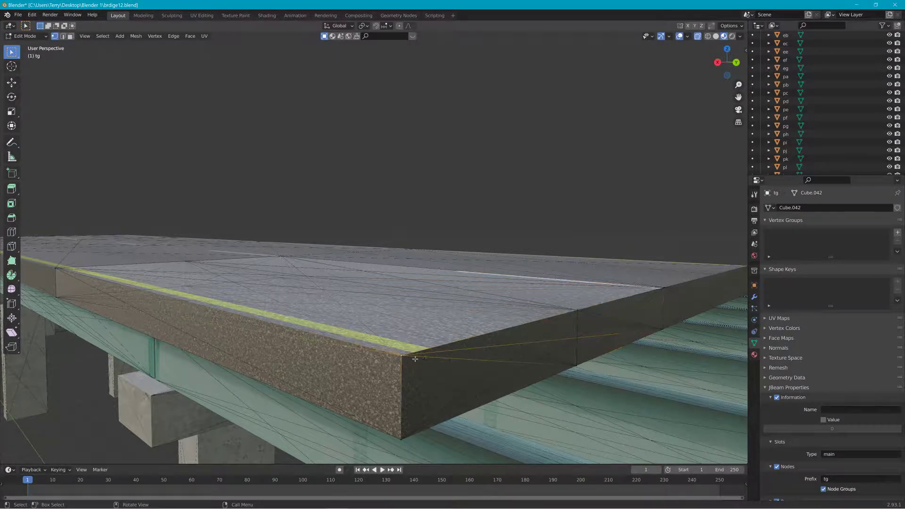
{"action": "left_click", "coordinate": [666, 289]}
{"action": "left_click", "coordinate": [402, 357]}
{"action": "left_click", "coordinate": [666, 289]}
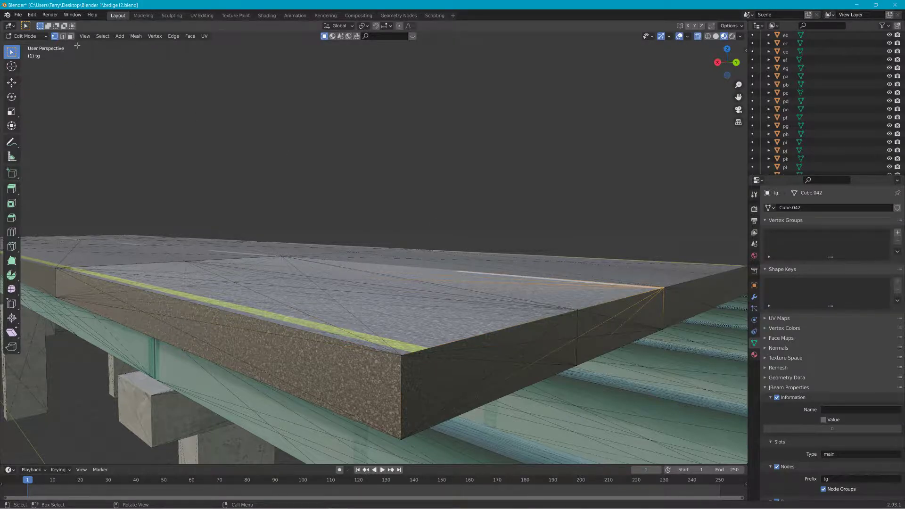
- Examine the edges of panel tg in edge select mode, viewing the end of the bridge deck in wireframe shading
{"action": "left_click", "coordinate": [63, 36]}
{"action": "key", "text": "ctrl+r"}
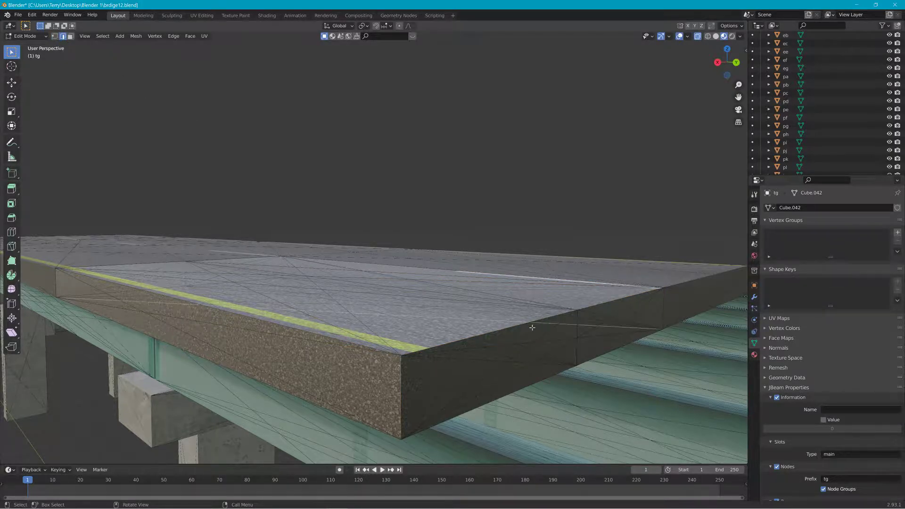
{"action": "scroll", "coordinate": [531, 328], "scroll_direction": "up", "scroll_amount": 3}
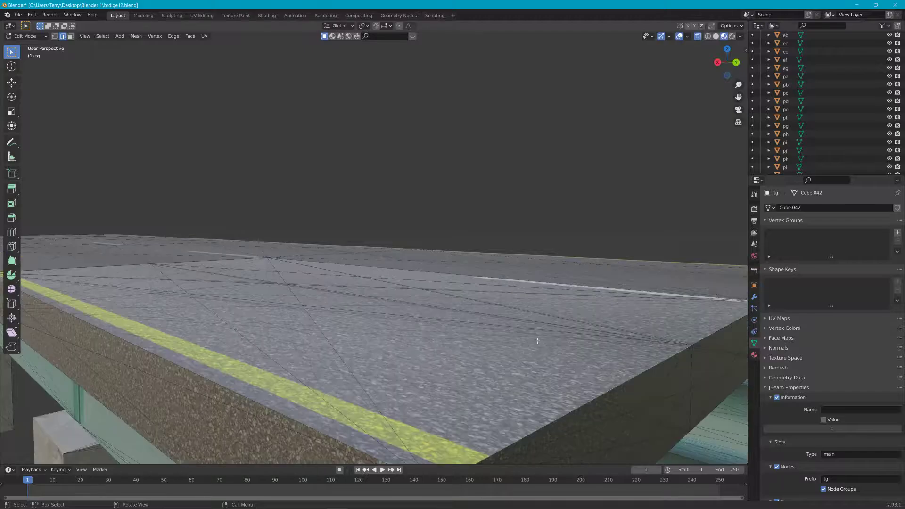
{"action": "middle_click_drag", "start_coordinate": [616, 351], "coordinate": [379, 321], "text": "shift"}
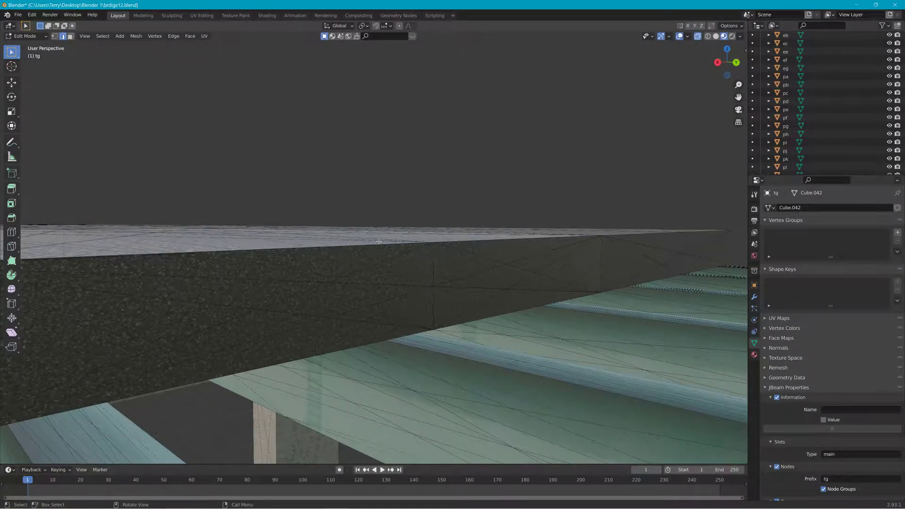
{"action": "left_click", "coordinate": [708, 36]}
{"action": "middle_click_drag", "start_coordinate": [503, 149], "coordinate": [507, 176]}
{"action": "scroll", "coordinate": [539, 352], "scroll_direction": "down", "scroll_amount": 2}
{"action": "middle_click_drag", "start_coordinate": [522, 368], "coordinate": [541, 359]}
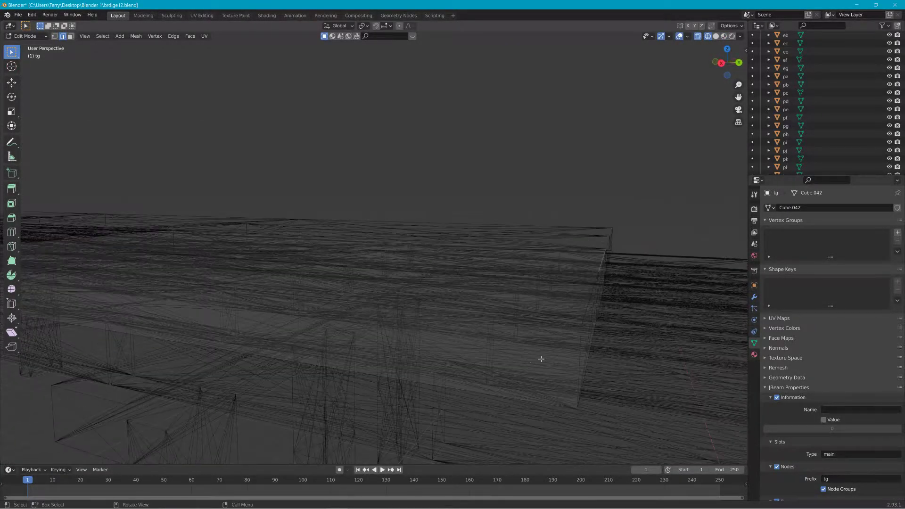
{"action": "middle_click_drag", "start_coordinate": [591, 304], "coordinate": [521, 300]}
{"action": "left_click", "coordinate": [621, 287]}
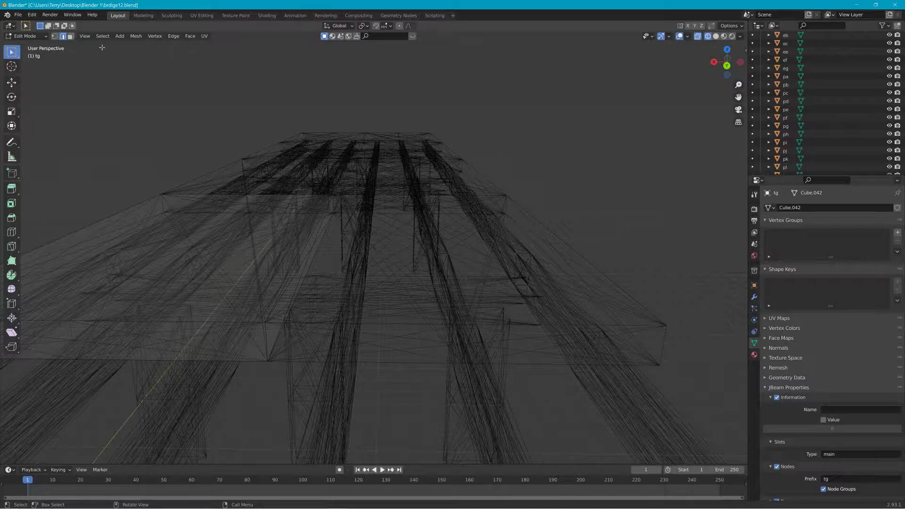
- Enable face select mode and display the bridge in solid shading with X-ray turned off
{"action": "left_click", "coordinate": [70, 37]}
{"action": "left_click", "coordinate": [716, 36]}
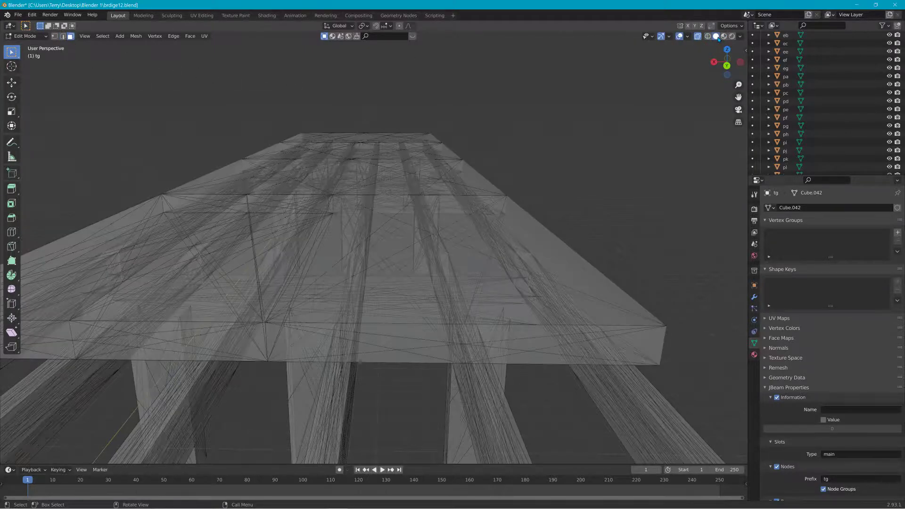
{"action": "middle_click_drag", "start_coordinate": [634, 155], "coordinate": [567, 167]}
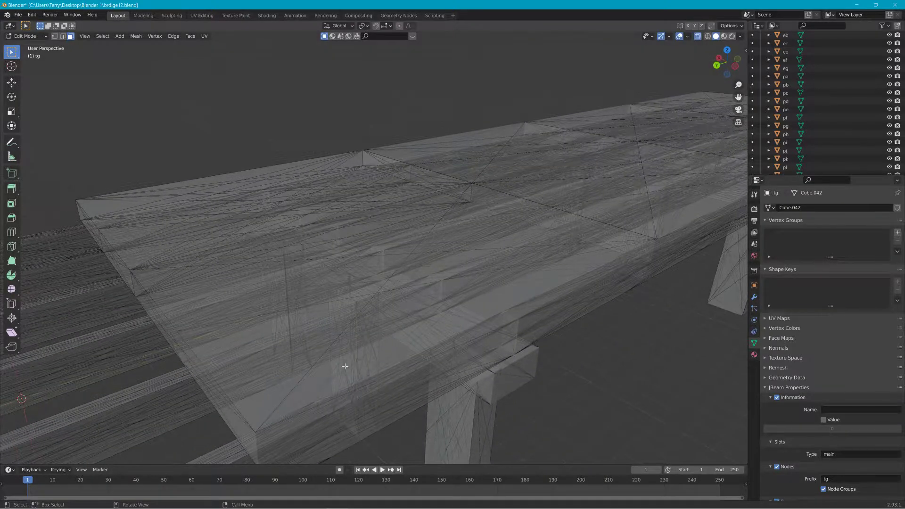
{"action": "left_click", "coordinate": [698, 37]}
{"action": "middle_click_drag", "start_coordinate": [423, 248], "coordinate": [450, 274]}
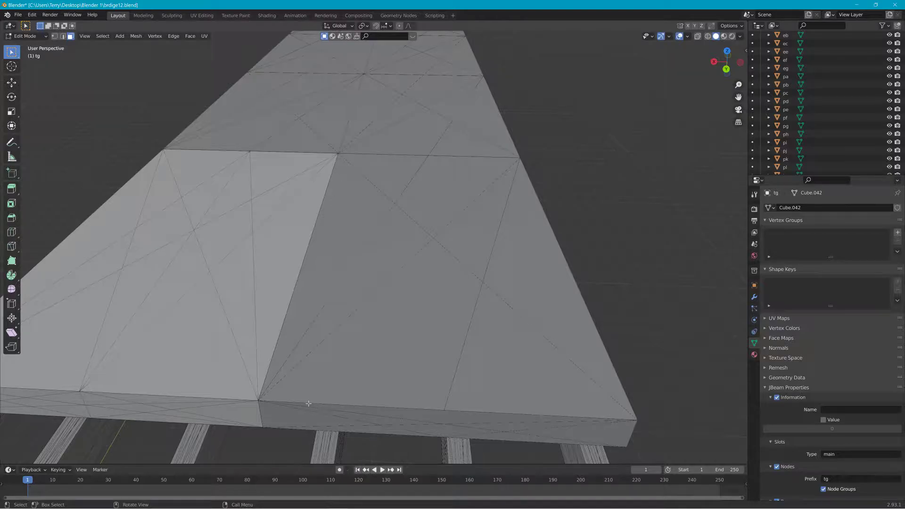
{"action": "middle_click_drag", "start_coordinate": [317, 392], "coordinate": [344, 314]}
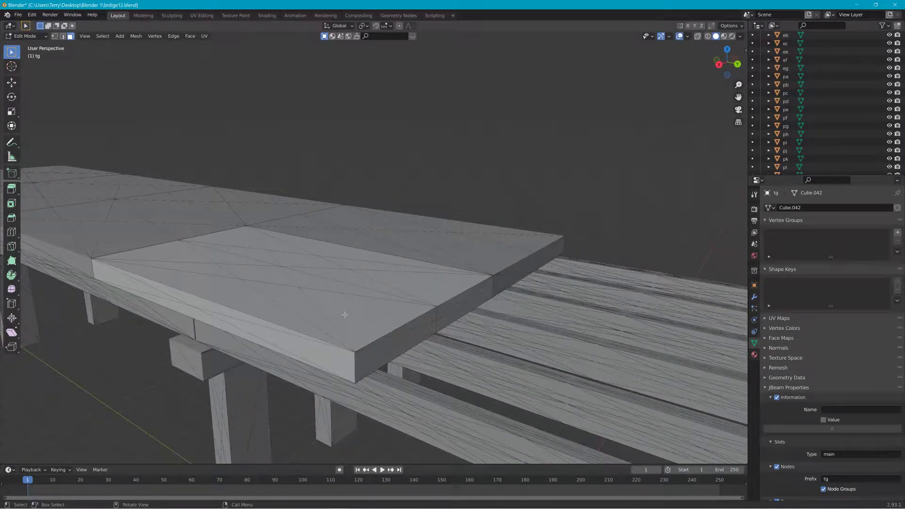
- Examine the triangular faces on the side and top of panel tg by selecting them one at a time
{"action": "left_click", "coordinate": [353, 354]}
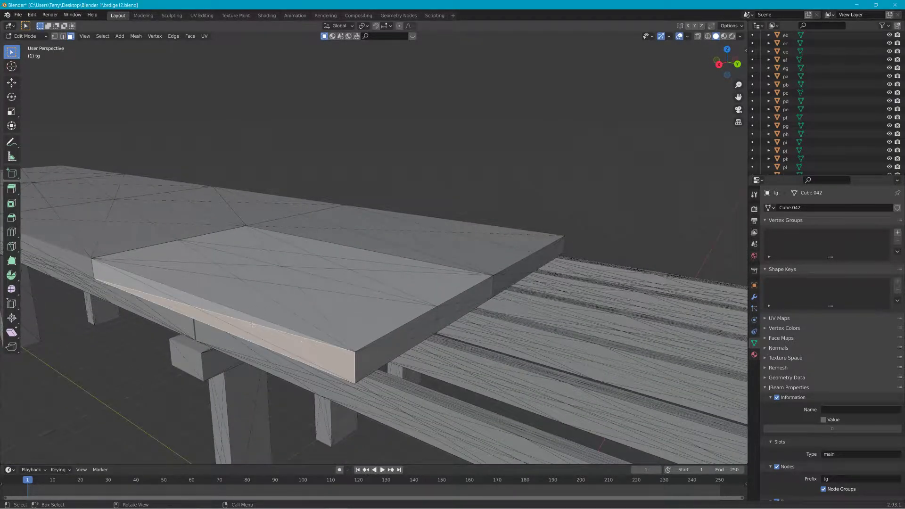
{"action": "left_click", "coordinate": [344, 311]}
{"action": "left_click", "coordinate": [344, 286]}
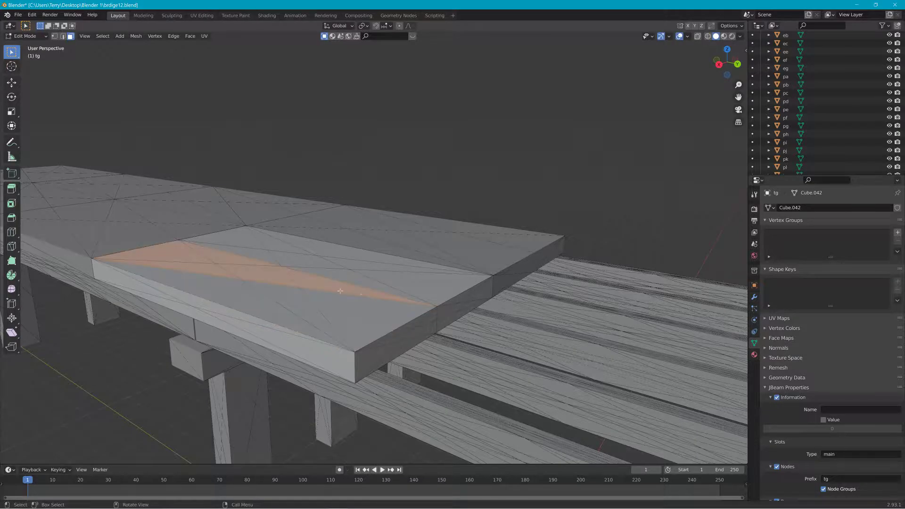
{"action": "left_click", "coordinate": [434, 293]}
{"action": "left_click", "coordinate": [357, 308]}
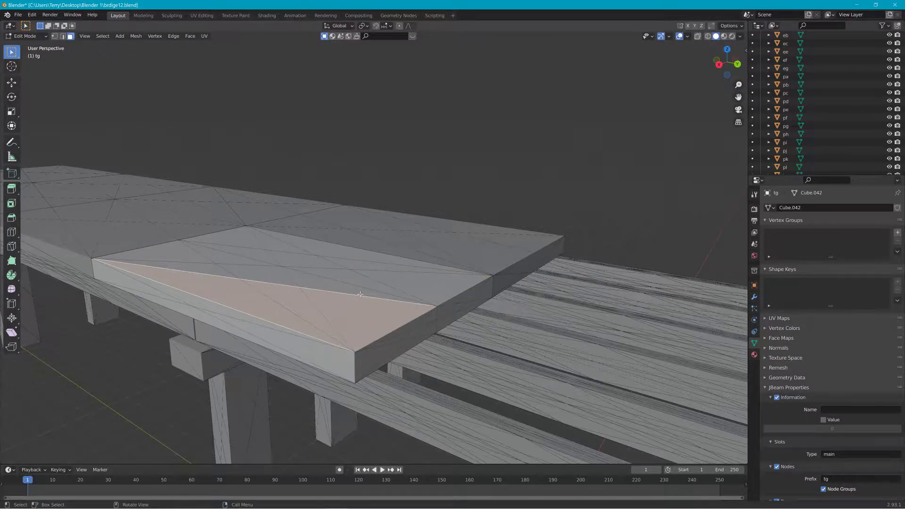
{"action": "left_click", "coordinate": [360, 294]}
{"action": "left_click", "coordinate": [411, 286]}
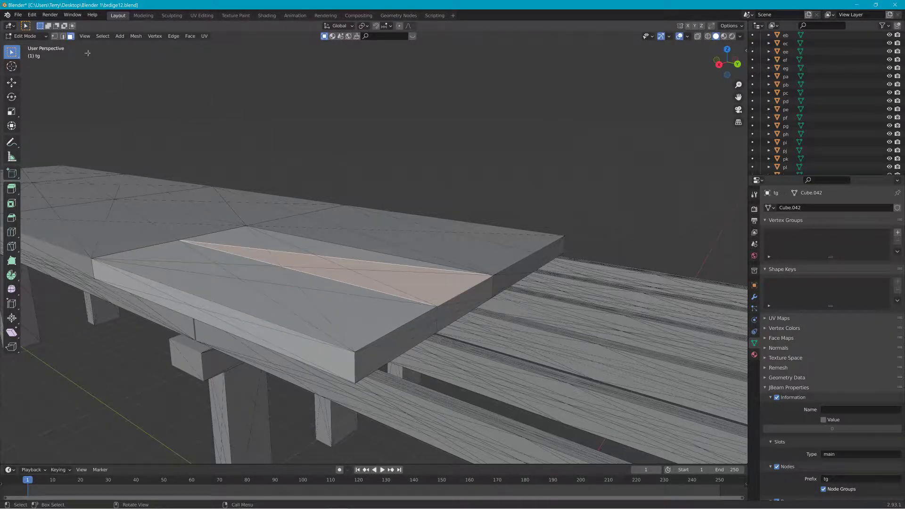
- Select the long outer top edge of panel tg in edge mode, and its outer end corner in vertex mode
{"action": "left_click", "coordinate": [63, 36]}
{"action": "left_click", "coordinate": [391, 335]}
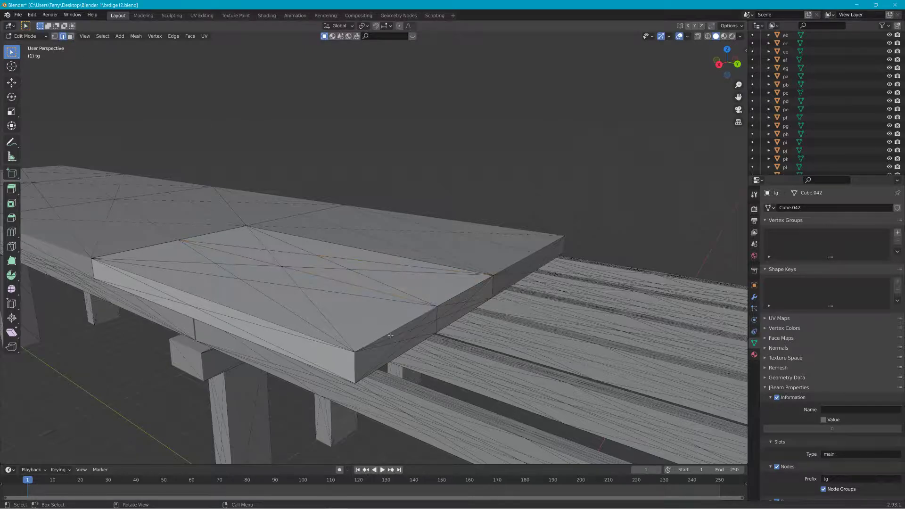
{"action": "left_click", "coordinate": [316, 335]}
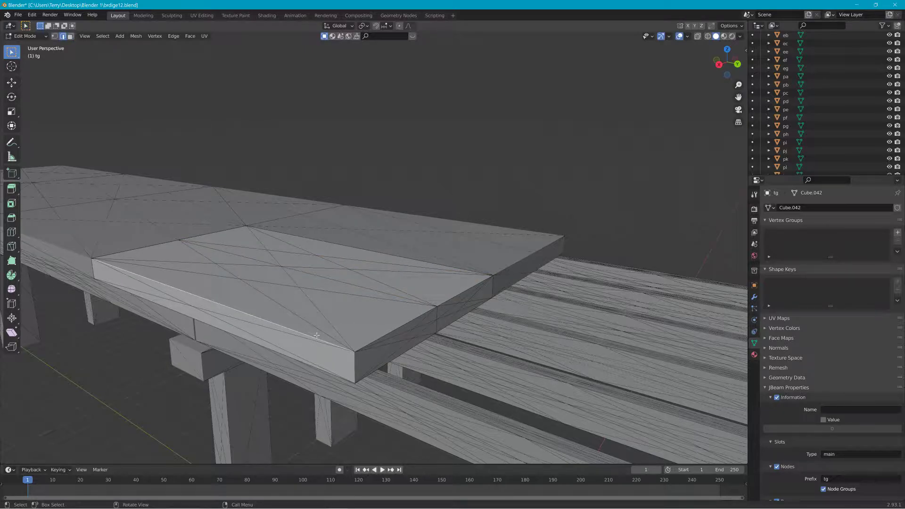
{"action": "left_click", "coordinate": [54, 36]}
{"action": "left_click", "coordinate": [361, 355]}
- Switch to Notepad++ and highlight the group ba line in the Nodes section of dbridge.jbeam, comparing it with the Blender mesh
{"action": "key", "text": "alt+Tab"}
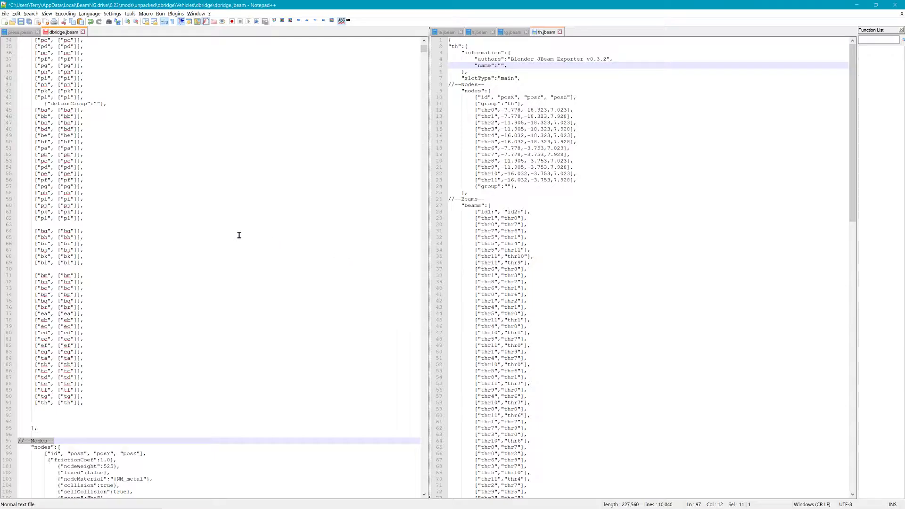
{"action": "scroll", "coordinate": [132, 395], "scroll_direction": "down", "scroll_amount": 5}
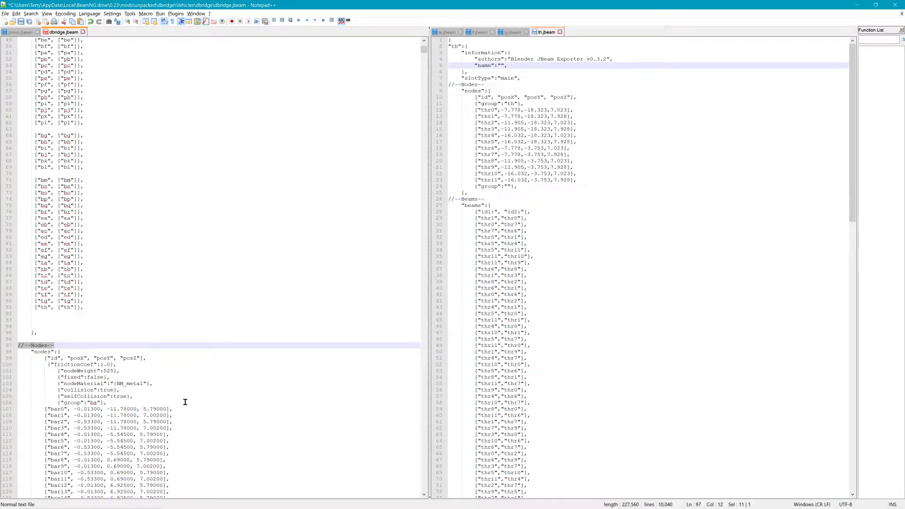
{"action": "scroll", "coordinate": [165, 411], "scroll_direction": "down", "scroll_amount": 3}
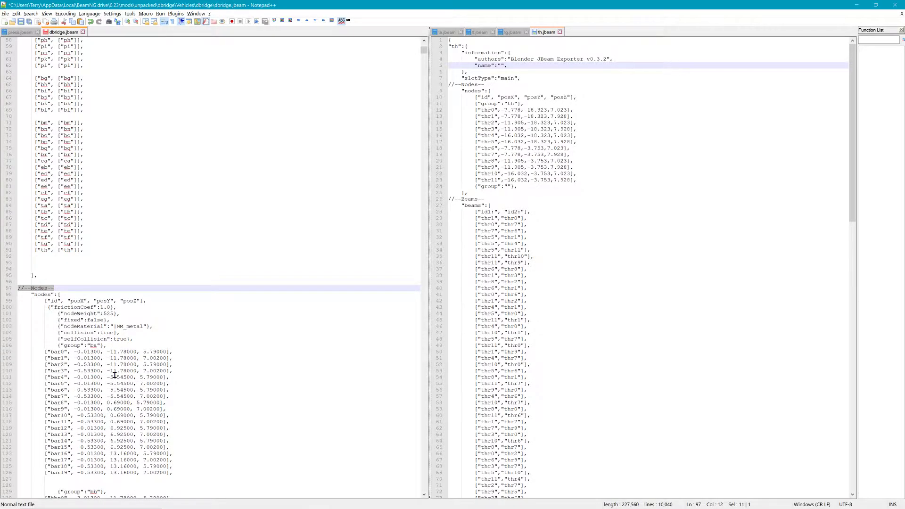
{"action": "left_click_drag", "start_coordinate": [51, 347], "coordinate": [115, 349]}
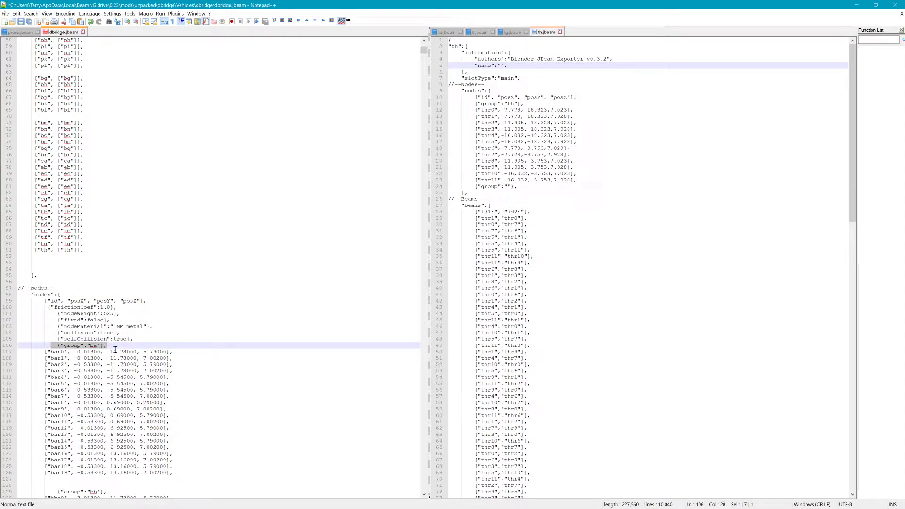
{"action": "key", "text": "alt+Tab"}
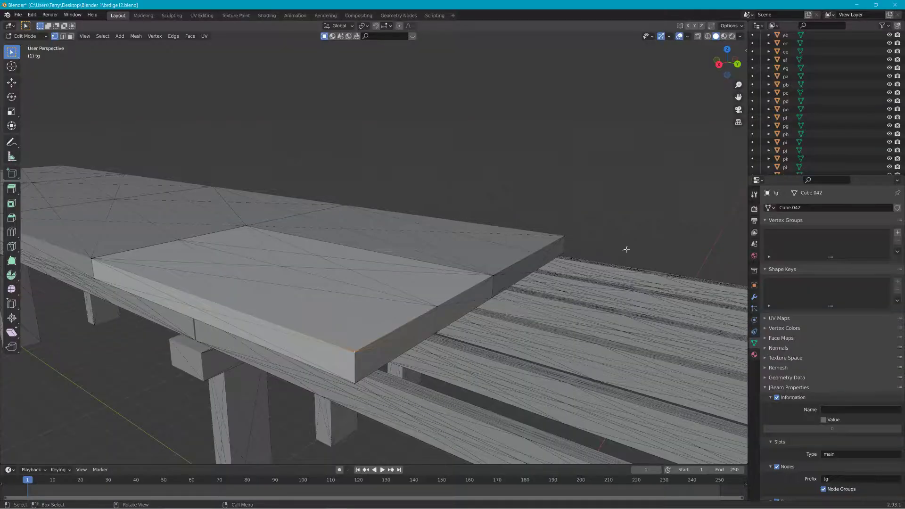
{"action": "key", "text": "alt+Tab"}
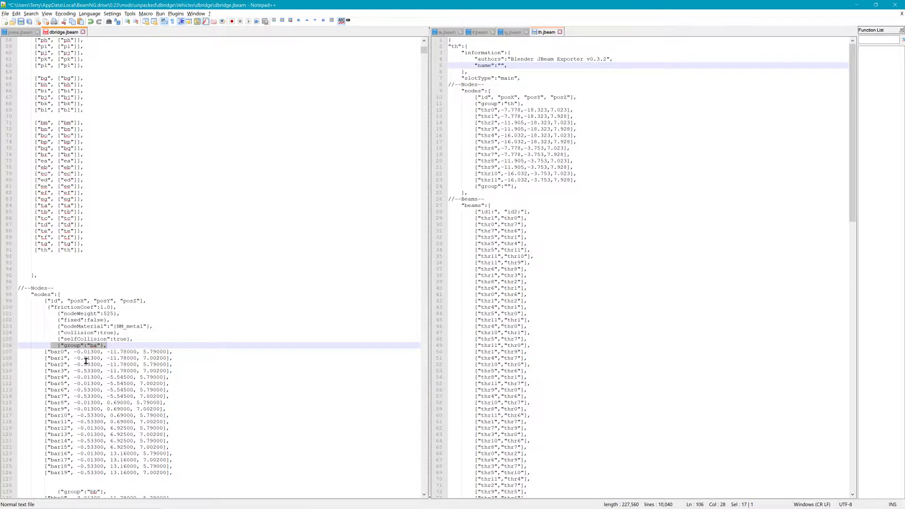
- Copy the group ba line in the Nodes section and highlight the node lines bar0 to bar19 below it
{"action": "left_click", "coordinate": [56, 346]}
{"action": "left_click_drag", "start_coordinate": [46, 347], "coordinate": [113, 350]}
{"action": "key", "text": "ctrl+c"}
{"action": "left_click_drag", "start_coordinate": [46, 352], "coordinate": [208, 477]}
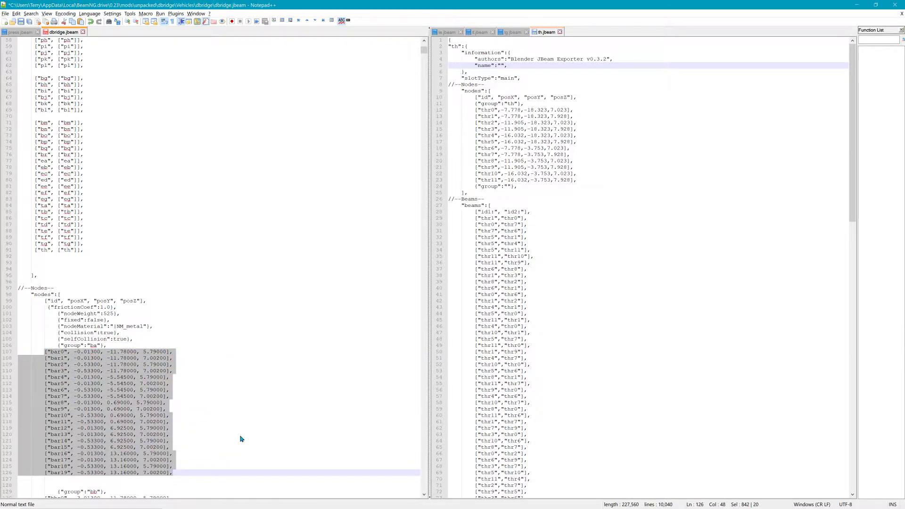
- Paste the copied group line directly below the tdr11 node line and rename its group to te
{"action": "left_click_drag", "start_coordinate": [424, 50], "coordinate": [424, 81]}
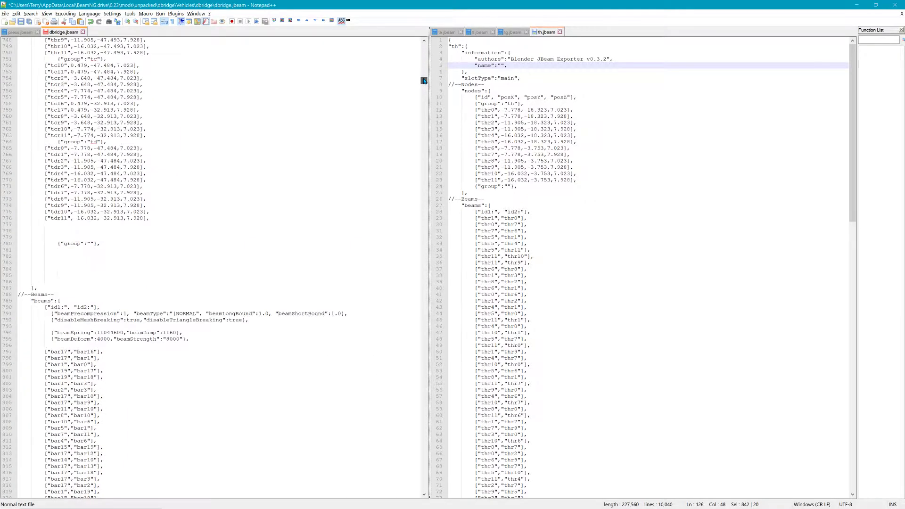
{"action": "left_click", "coordinate": [178, 220]}
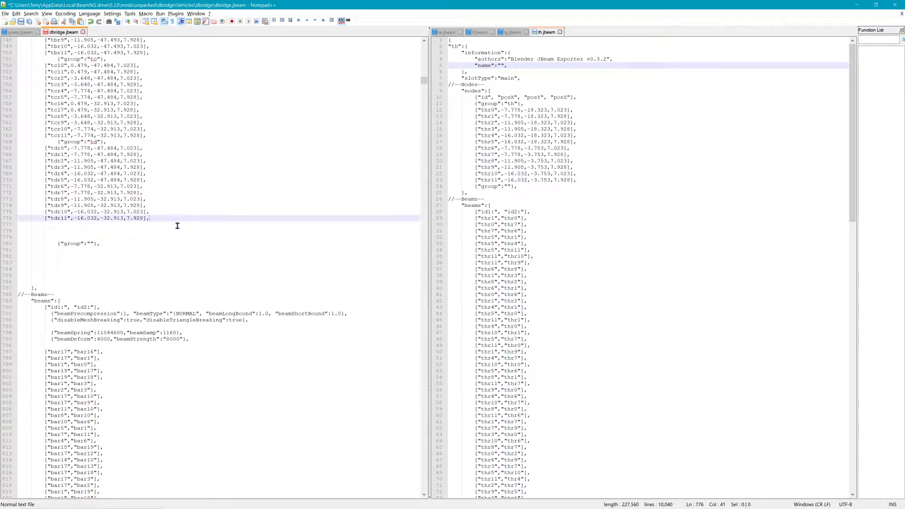
{"action": "key", "text": "Return"}
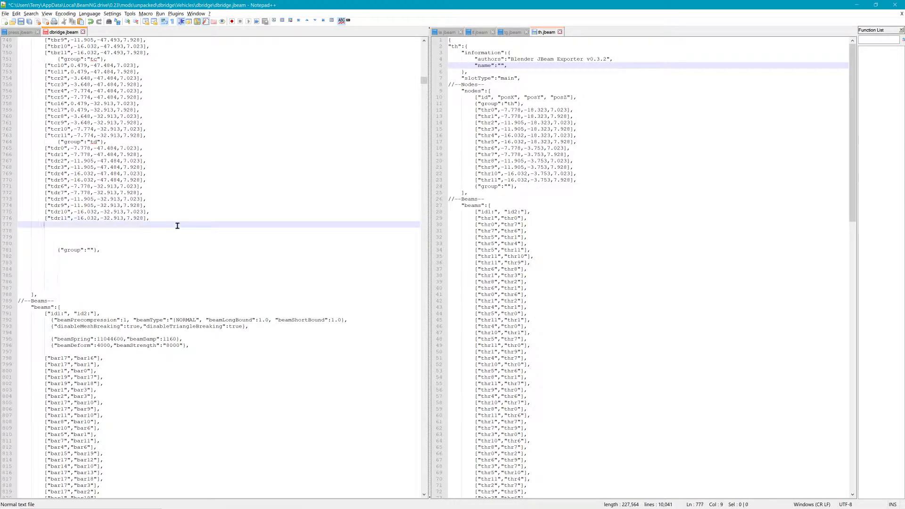
{"action": "key", "text": "ctrl+v"}
{"action": "left_click_drag", "start_coordinate": [91, 226], "coordinate": [99, 229]}
{"action": "key", "text": "BackSpace"}
{"action": "key", "text": "BackSpace"}
{"action": "type", "text": "te"}
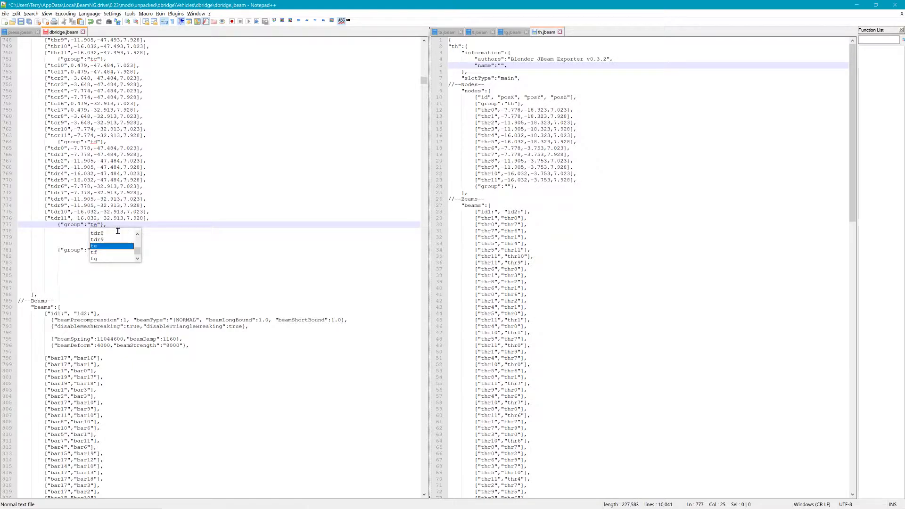
{"action": "left_click", "coordinate": [265, 279]}
{"action": "left_click_drag", "start_coordinate": [118, 228], "coordinate": [5, 214]}
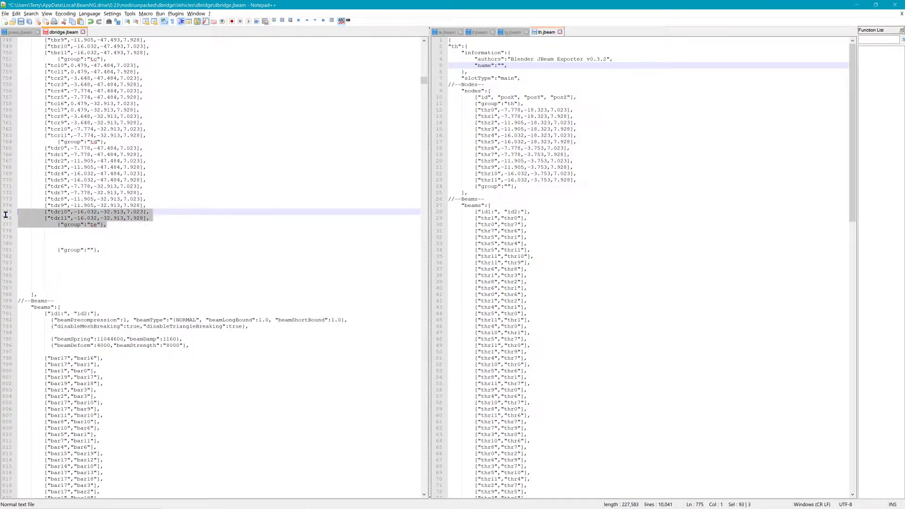
{"action": "left_click", "coordinate": [16, 236]}
- Add a {"group":"ba"}, line below the te group line, separated by a blank line and aligned with it
{"action": "left_click", "coordinate": [28, 231]}
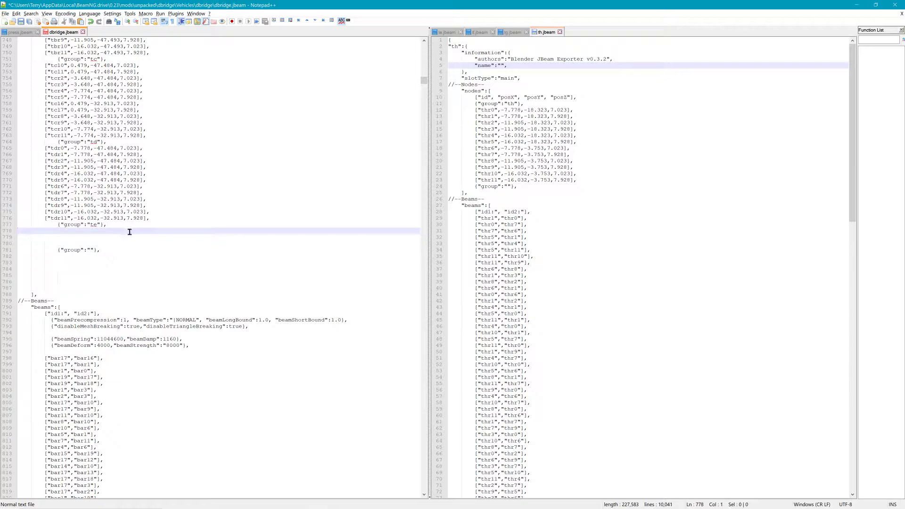
{"action": "key", "text": "Return"}
{"action": "key", "text": "Tab"}
{"action": "key", "text": "Tab"}
{"action": "key", "text": "Tab"}
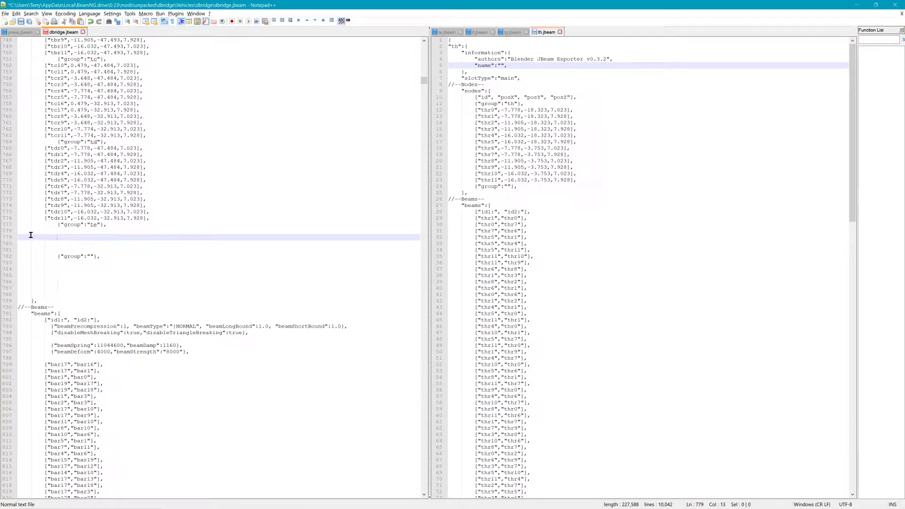
{"action": "type", "text": "{\"group\":\"ba\"},"}
{"action": "left_click", "coordinate": [71, 238]}
{"action": "key", "text": "BackSpace"}
{"action": "key", "text": "BackSpace"}
{"action": "key", "text": "BackSpace"}
{"action": "key", "text": "BackSpace"}
- Add another {"group":"ba"}, line below the first ba placeholder, leaving a blank line between them and matching its indentation
{"action": "left_click", "coordinate": [34, 246]}
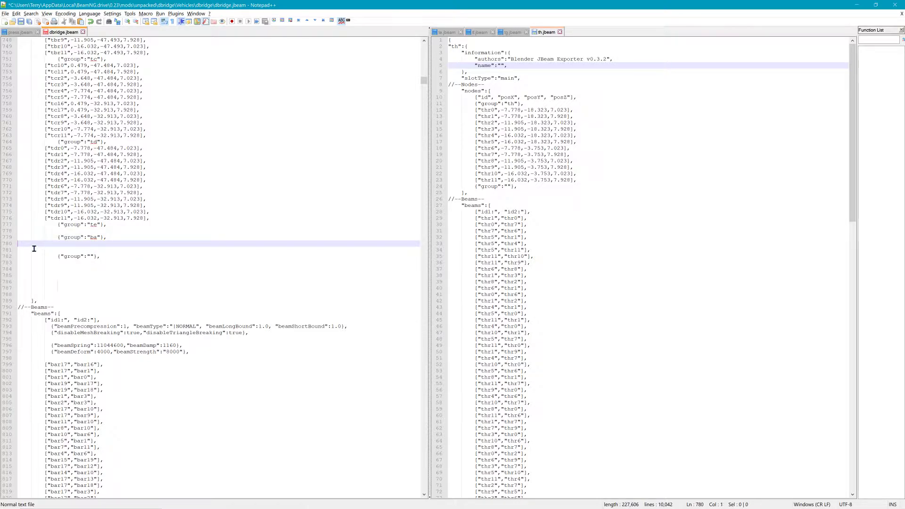
{"action": "key", "text": "Return"}
{"action": "type", "text": "{\"group\":\"ba\"},"}
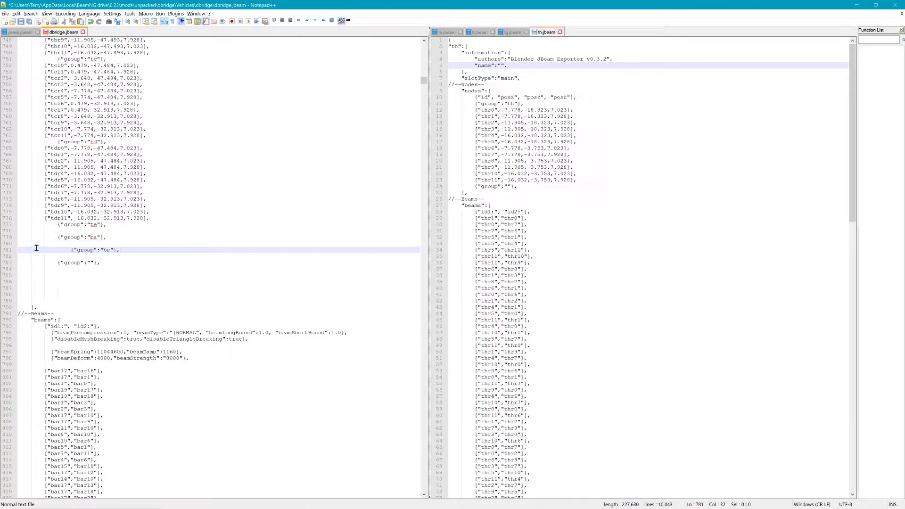
{"action": "left_click_drag", "start_coordinate": [69, 250], "coordinate": [67, 251]}
{"action": "key", "text": "BackSpace"}
{"action": "key", "text": "BackSpace"}
{"action": "key", "text": "BackSpace"}
{"action": "key", "text": "BackSpace"}
- Align the second {"group":"ba"}, line with the first and add a third copy below it, separated by a blank line
{"action": "left_click_drag", "start_coordinate": [119, 252], "coordinate": [21, 252]}
{"action": "key", "text": "ctrl+c"}
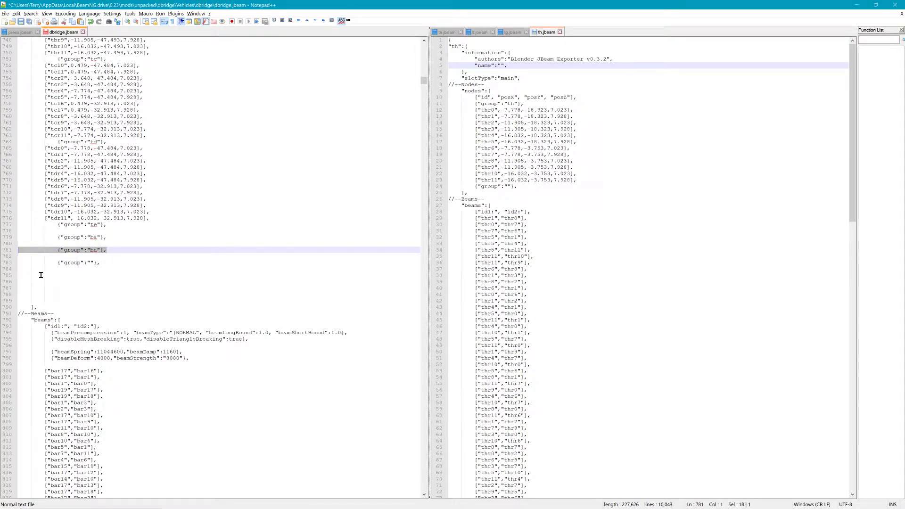
{"action": "left_click", "coordinate": [29, 258]}
{"action": "key", "text": "Return"}
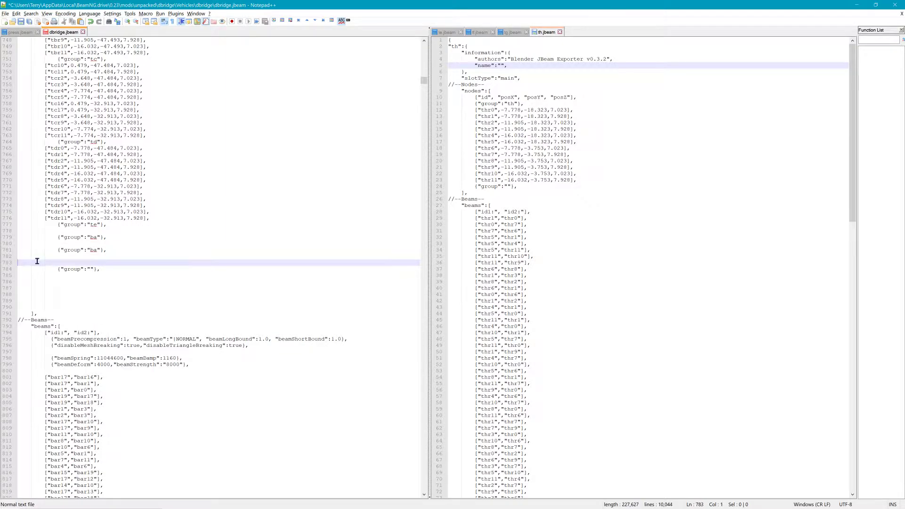
{"action": "key", "text": "Return"}
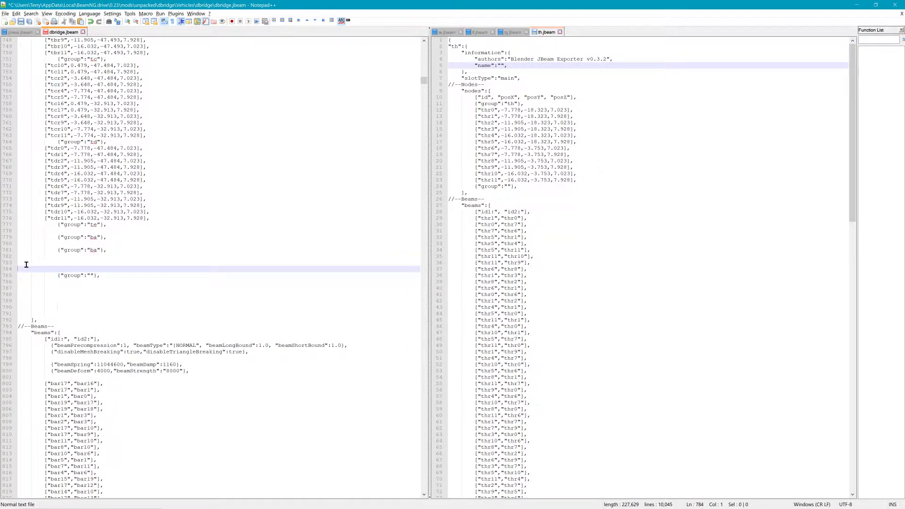
{"action": "key", "text": "Up"}
{"action": "key", "text": "Up"}
{"action": "key", "text": "Down"}
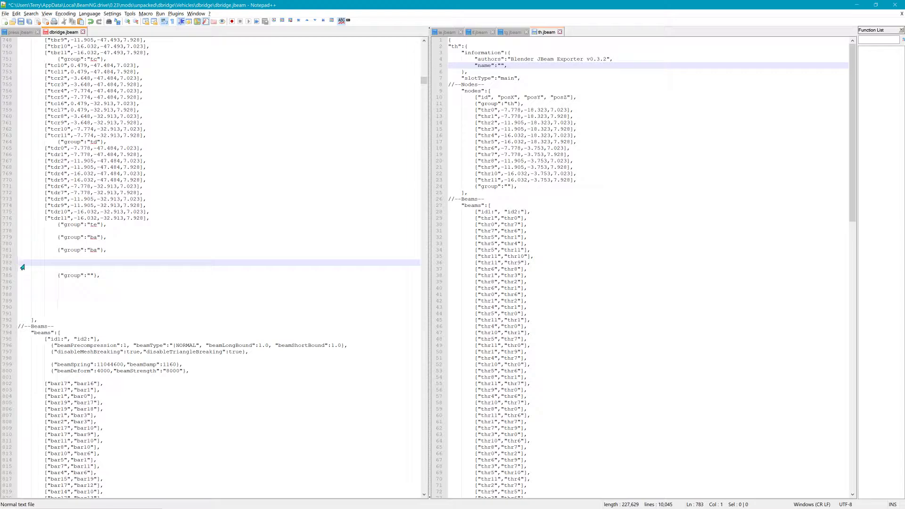
{"action": "key", "text": "ctrl+v"}
- Rename the group in the first ba placeholder line, below the te group line, to tf
{"action": "left_click", "coordinate": [94, 238]}
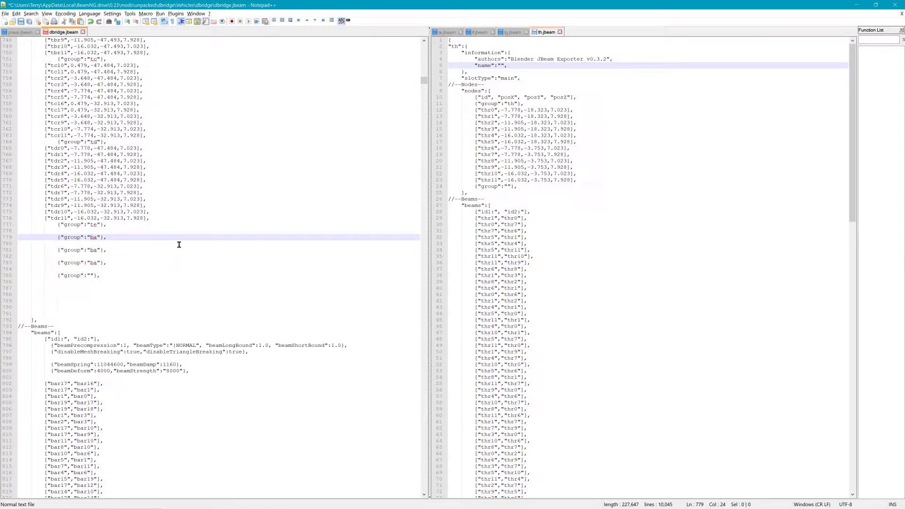
{"action": "key", "text": "BackSpace"}
{"action": "key", "text": "BackSpace"}
{"action": "type", "text": "tf"}
{"action": "key", "text": "Right"}
{"action": "key", "text": "Down"}
{"action": "key", "text": "Down"}
{"action": "key", "text": "Down"}
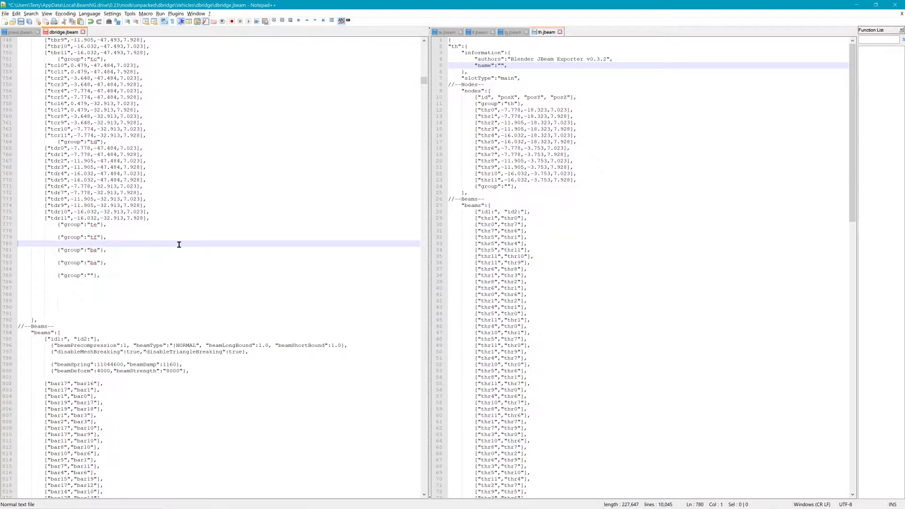
{"action": "key", "text": "Up"}
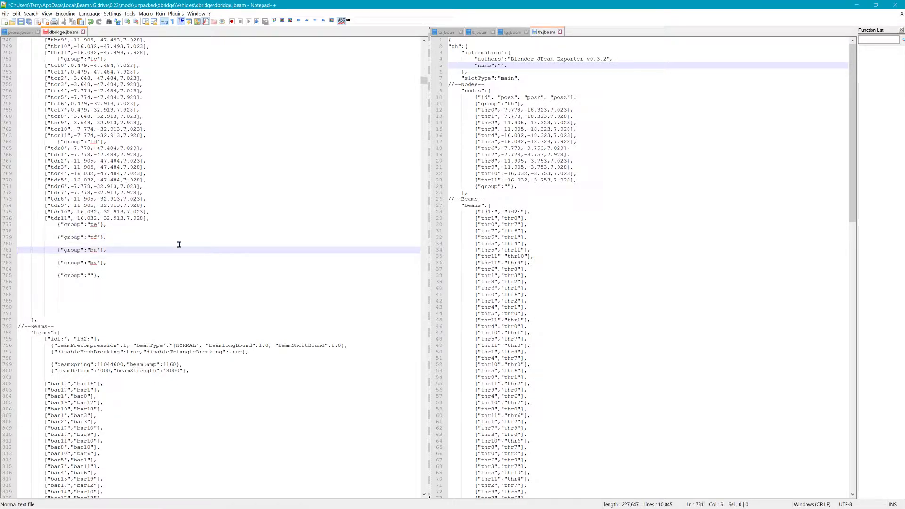
- Rename the group in the placeholder line below the tf group to tg
{"action": "key", "text": "Right"}
{"action": "key", "text": "Right"}
{"action": "key", "text": "Right"}
{"action": "key", "text": "BackSpace"}
{"action": "key", "text": "BackSpace"}
{"action": "type", "text": "tg"}
{"action": "key", "text": "Escape"}
{"action": "key", "text": "Down"}
{"action": "key", "text": "Down"}
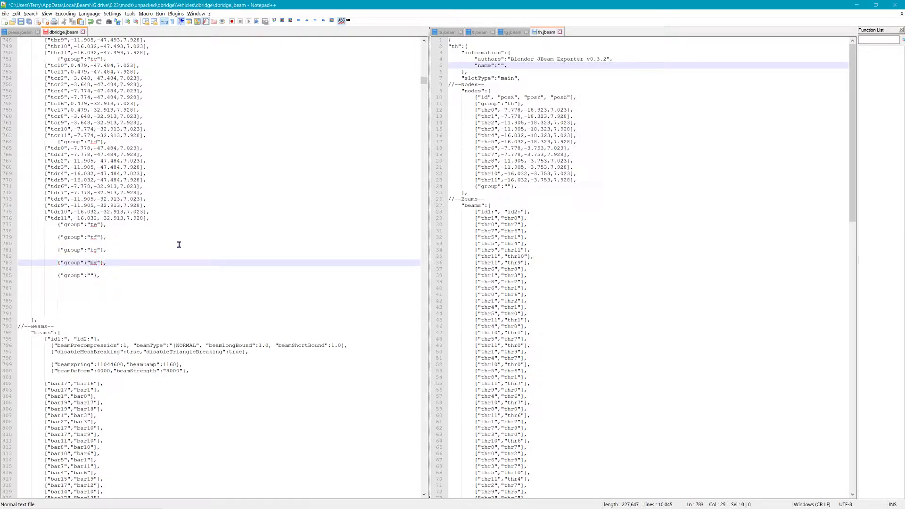
- Rename the group in the last ba placeholder line, below the tg group, to th
{"action": "key", "text": "BackSpace"}
{"action": "key", "text": "BackSpace"}
{"action": "type", "text": "th"}
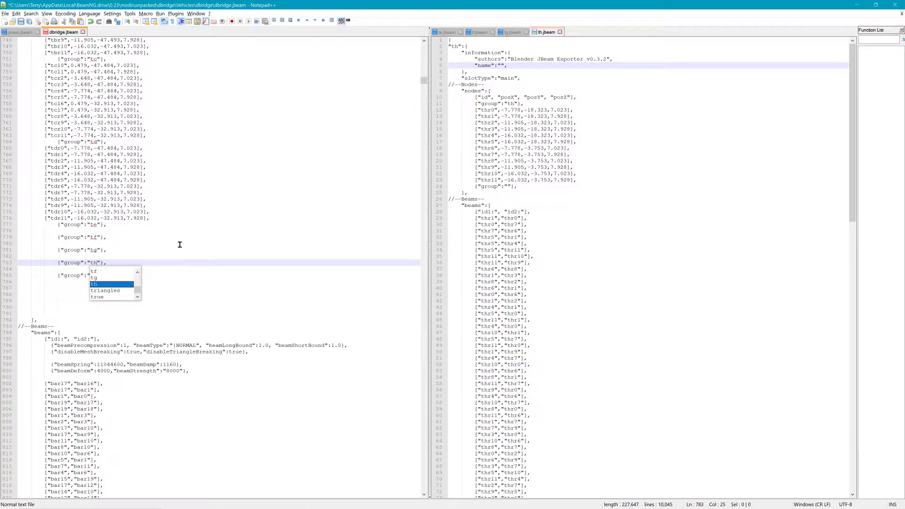
{"action": "left_click", "coordinate": [179, 244]}
- Move a copy of the node lines tel0 to ter11 from te.jbeam to directly below the te group line in dbridge.jbeam
{"action": "left_click", "coordinate": [52, 225]}
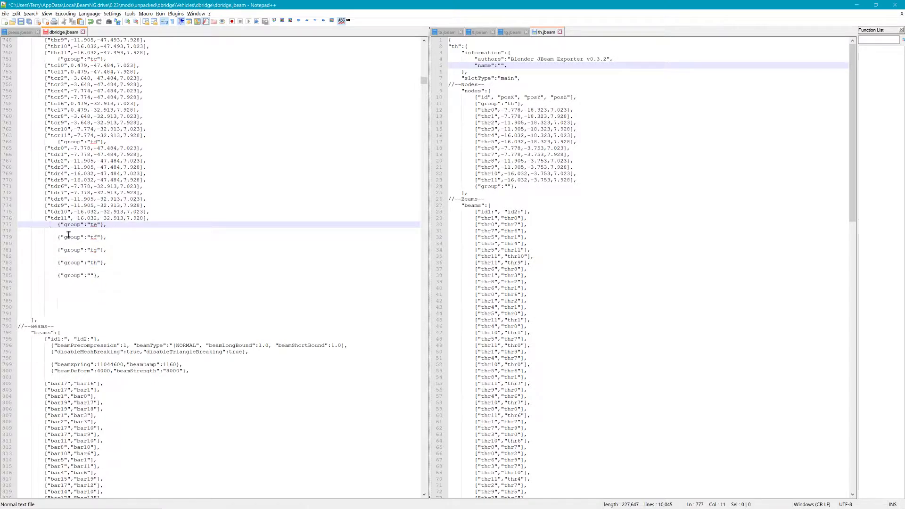
{"action": "left_click", "coordinate": [446, 32]}
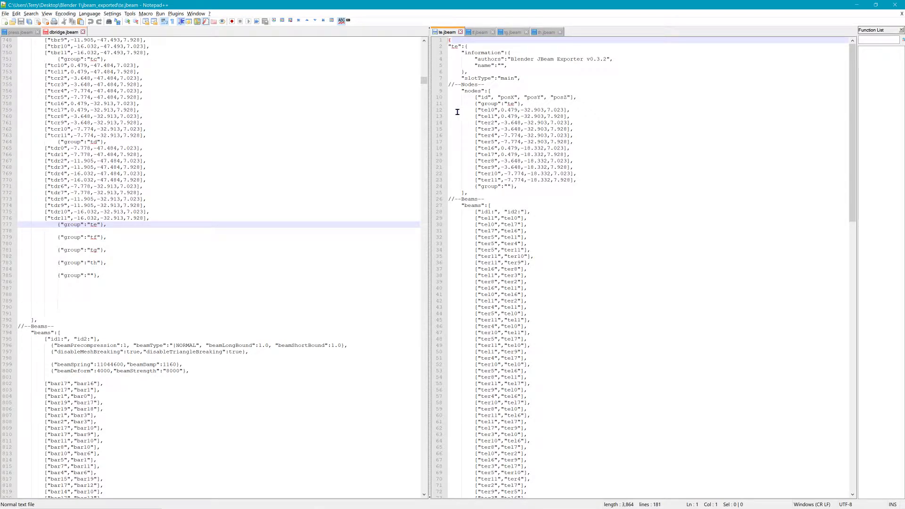
{"action": "left_click_drag", "start_coordinate": [453, 112], "coordinate": [621, 183]}
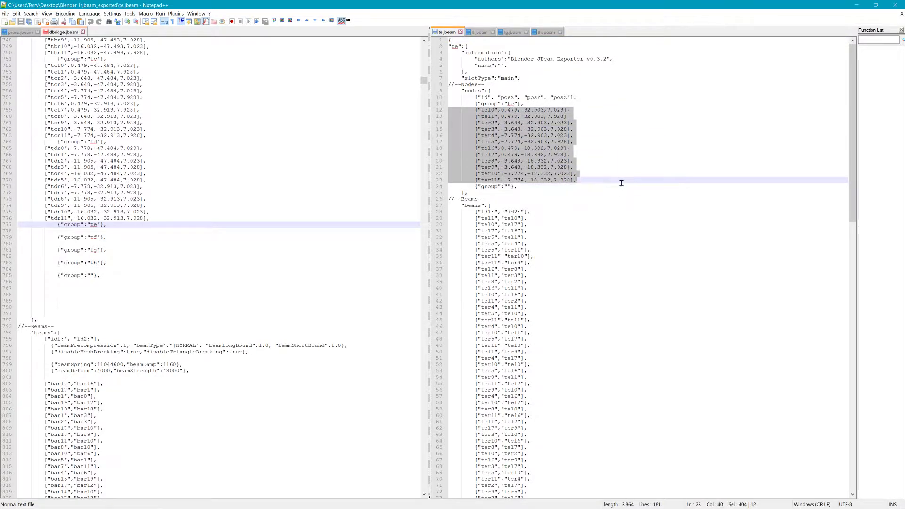
{"action": "left_click_drag", "start_coordinate": [461, 114], "coordinate": [25, 233]}
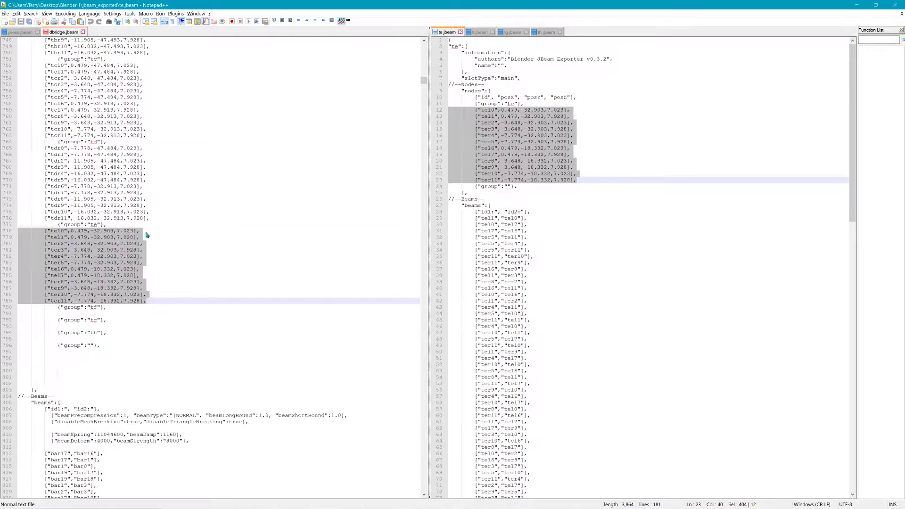
- Place the node lines tfr0 to tfr11 from tf.jbeam directly below the tf group line in dbridge.jbeam
{"action": "left_click", "coordinate": [478, 32]}
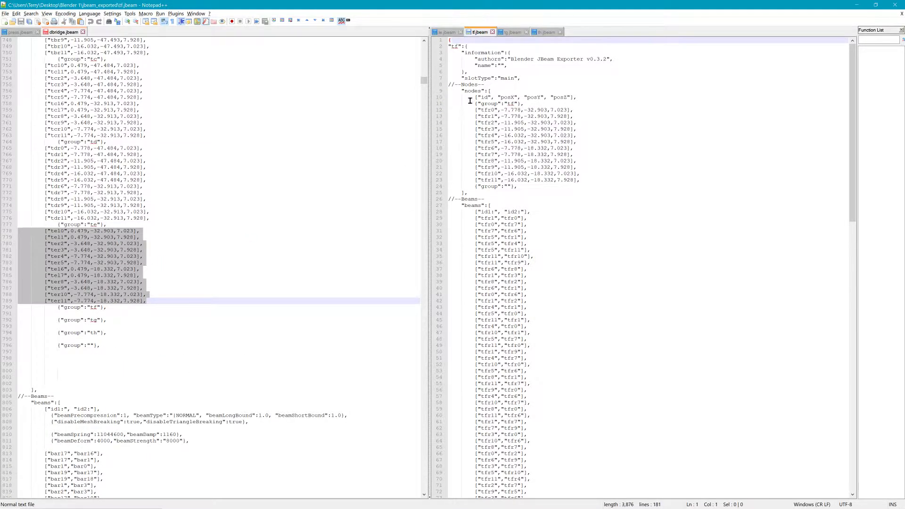
{"action": "left_click_drag", "start_coordinate": [450, 109], "coordinate": [604, 182]}
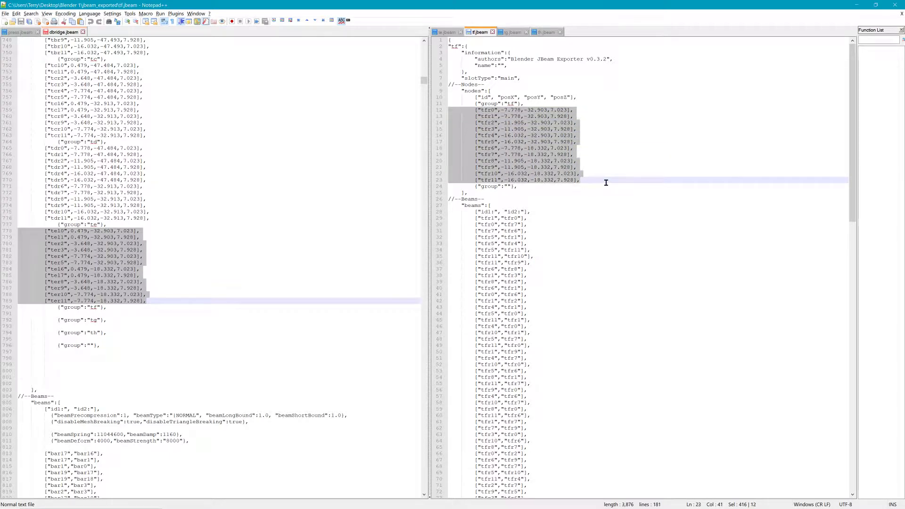
{"action": "left_click_drag", "start_coordinate": [451, 110], "coordinate": [20, 316]}
- Place the node lines tgl0 to tgr11 from tg.jbeam directly below the tg group line in dbridge.jbeam
{"action": "left_click", "coordinate": [513, 33]}
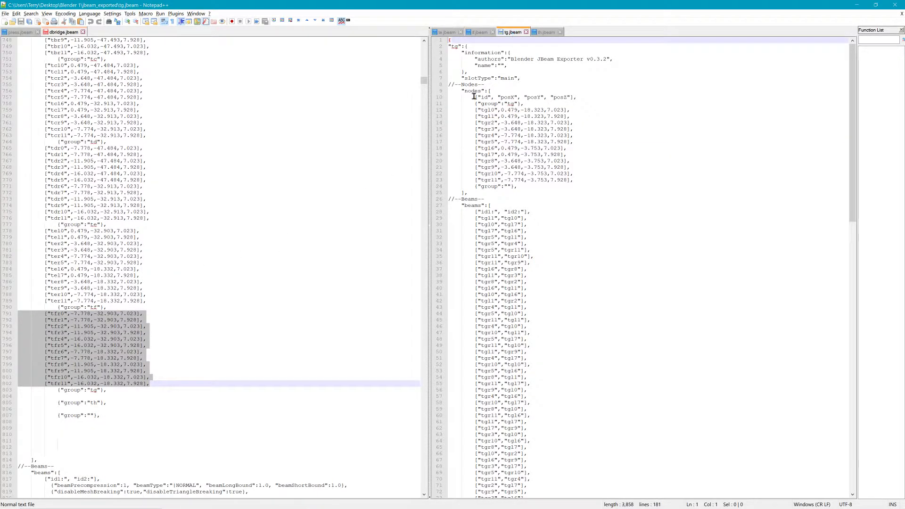
{"action": "left_click_drag", "start_coordinate": [450, 110], "coordinate": [620, 184]}
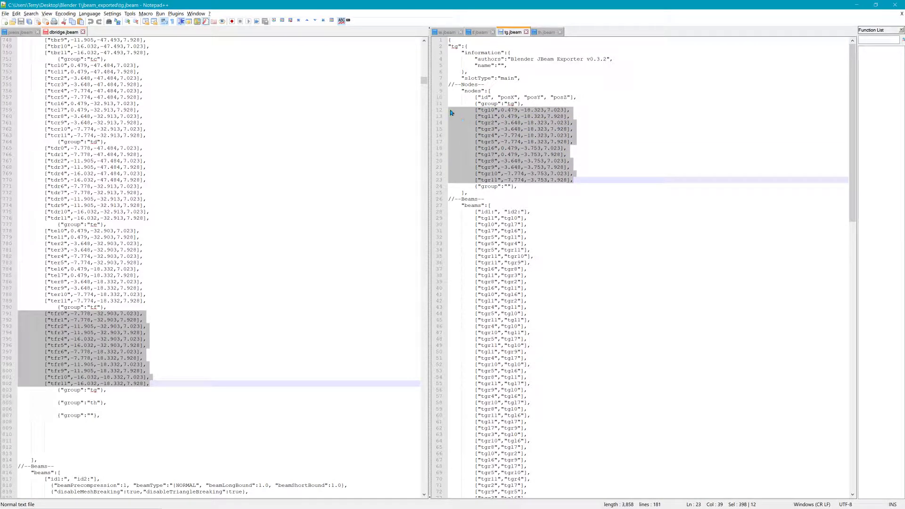
{"action": "left_click_drag", "start_coordinate": [454, 113], "coordinate": [159, 326]}
{"action": "left_click_drag", "start_coordinate": [32, 405], "coordinate": [24, 397]}
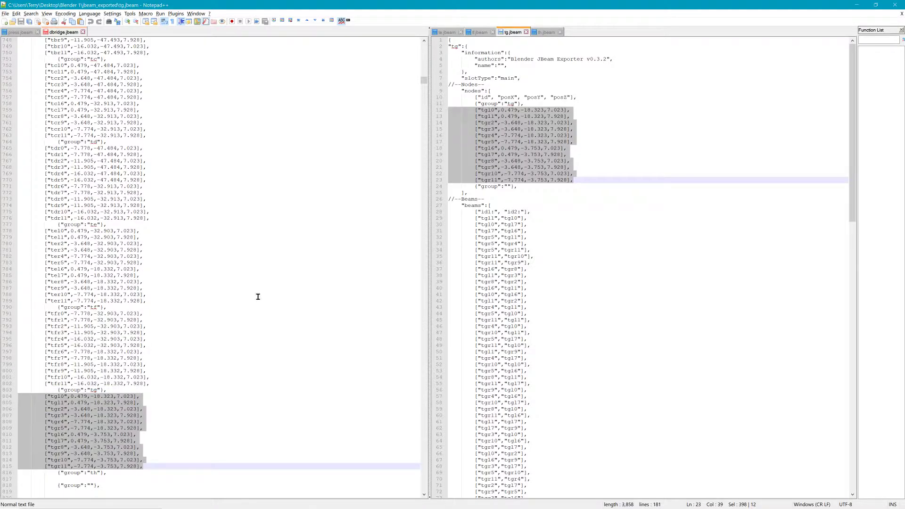
- Place the node lines thr0 to thr11 from th.jbeam directly below the th group line in dbridge.jbeam
{"action": "left_click", "coordinate": [550, 33]}
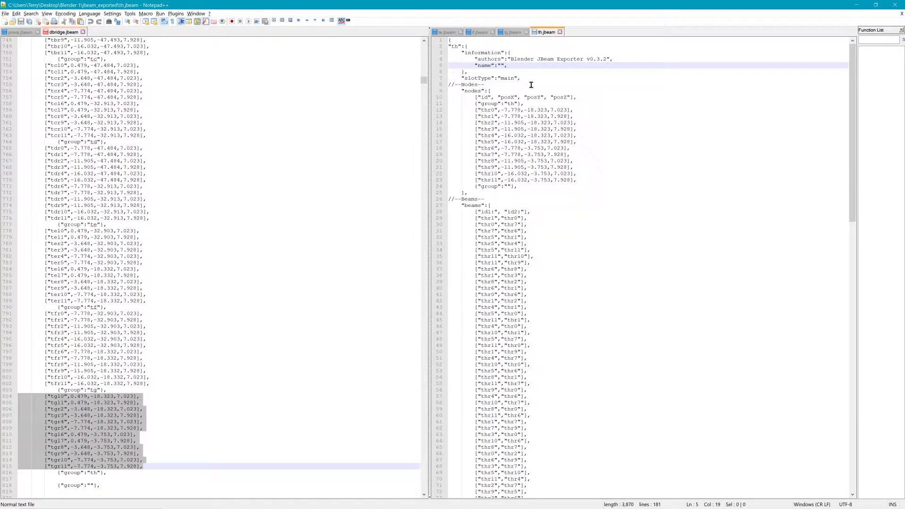
{"action": "left_click", "coordinate": [454, 112]}
{"action": "left_click_drag", "start_coordinate": [453, 111], "coordinate": [625, 182]}
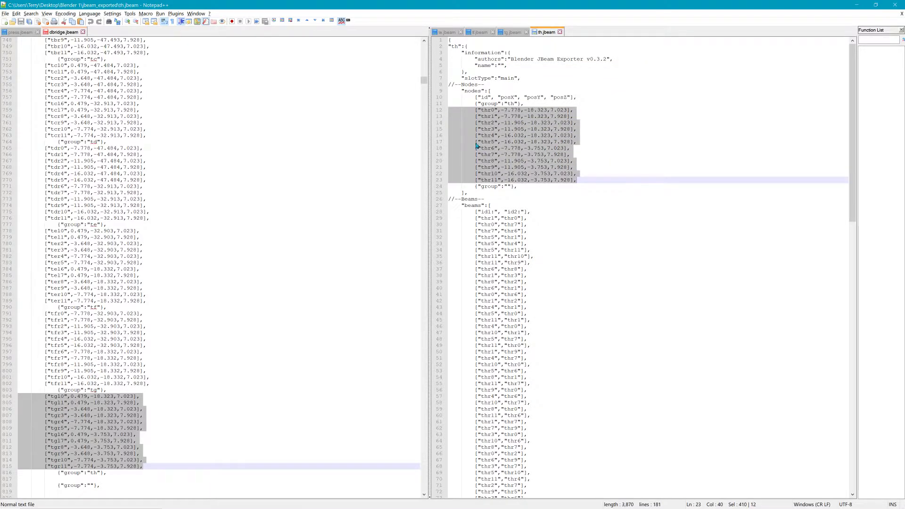
{"action": "left_click_drag", "start_coordinate": [456, 115], "coordinate": [45, 474]}
- Examine the closing group line and bracket of the Nodes section, the beam property lines below, and the first beam pair in th.jbeam
{"action": "scroll", "coordinate": [86, 449], "scroll_direction": "down", "scroll_amount": 7}
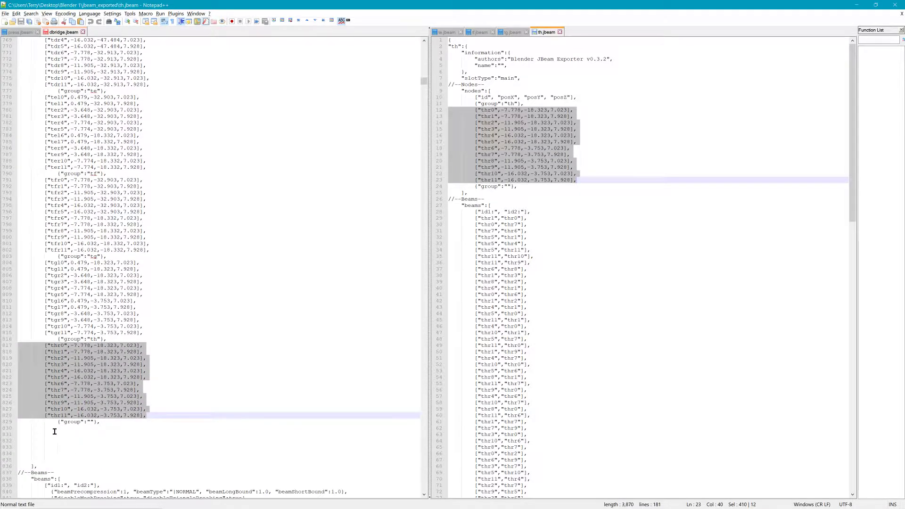
{"action": "left_click_drag", "start_coordinate": [57, 423], "coordinate": [105, 429]}
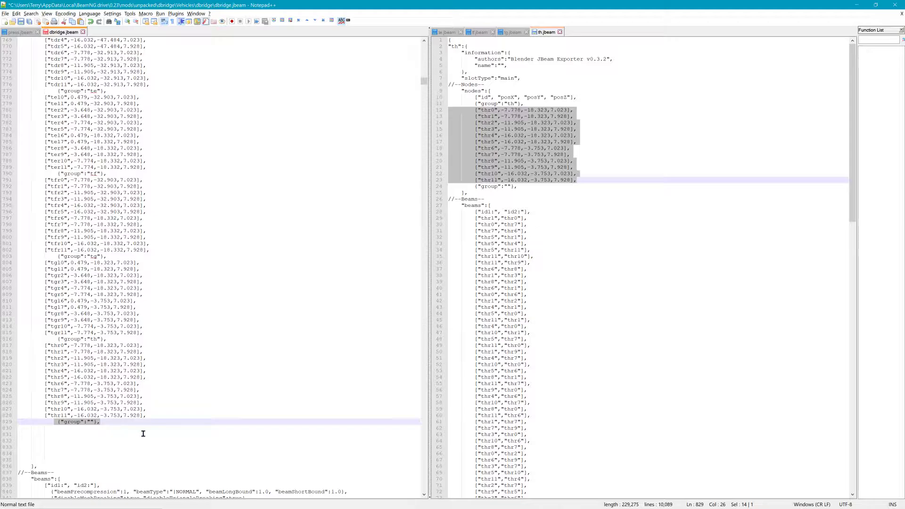
{"action": "scroll", "coordinate": [143, 433], "scroll_direction": "down", "scroll_amount": 3}
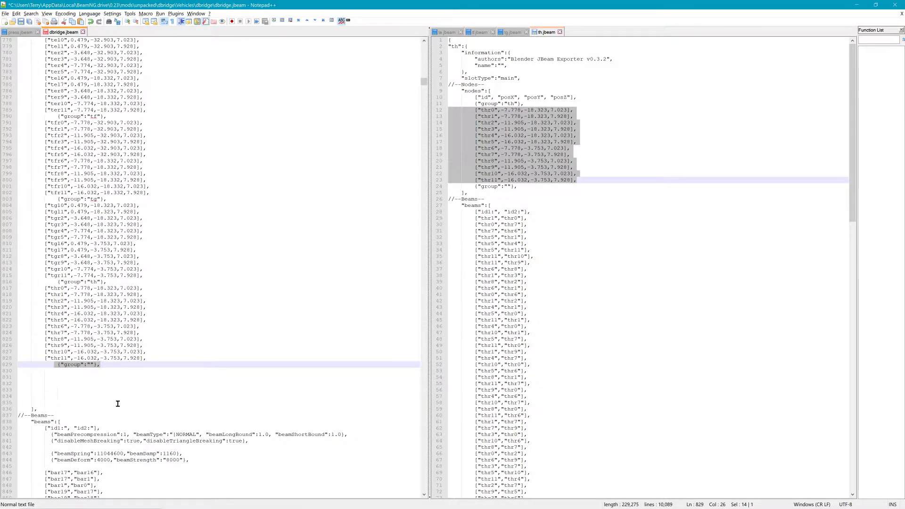
{"action": "scroll", "coordinate": [107, 401], "scroll_direction": "down", "scroll_amount": 2}
{"action": "left_click_drag", "start_coordinate": [43, 372], "coordinate": [25, 374]}
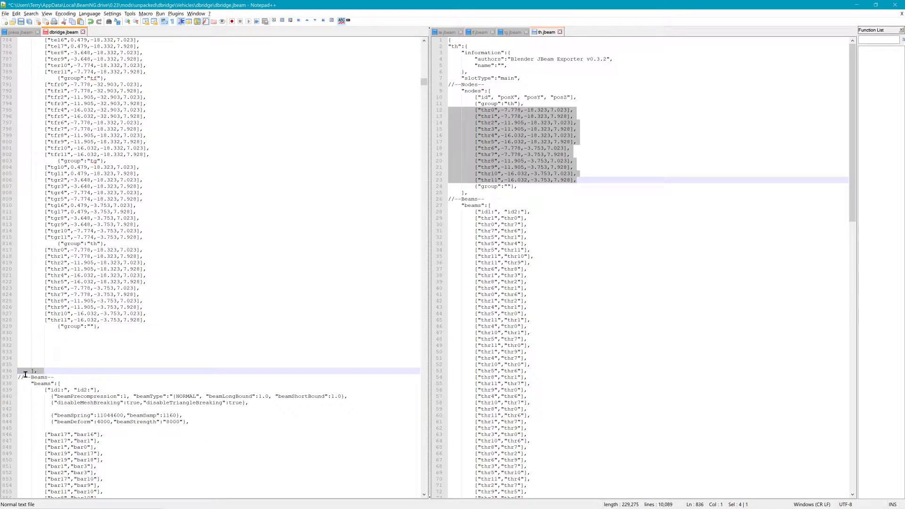
{"action": "left_click", "coordinate": [98, 372]}
{"action": "scroll", "coordinate": [78, 380], "scroll_direction": "down", "scroll_amount": 2}
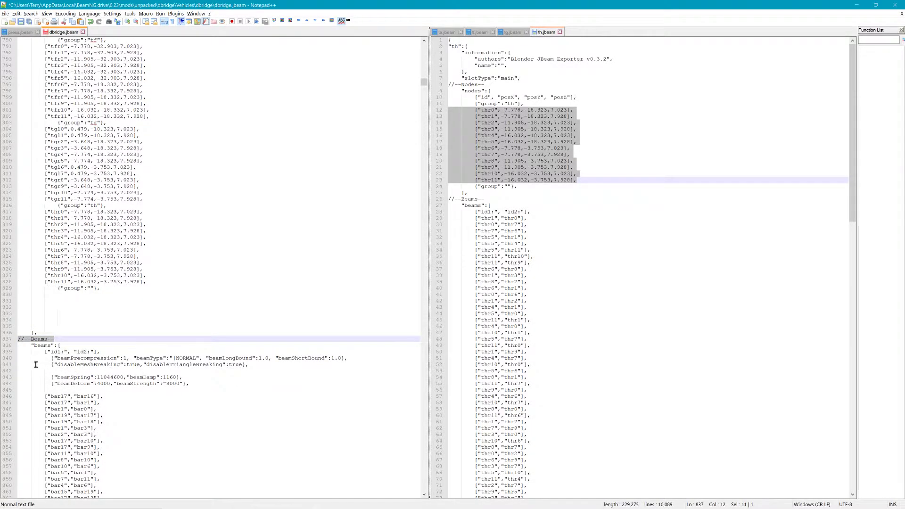
{"action": "left_click_drag", "start_coordinate": [34, 361], "coordinate": [236, 384]}
{"action": "scroll", "coordinate": [178, 389], "scroll_direction": "down", "scroll_amount": 4}
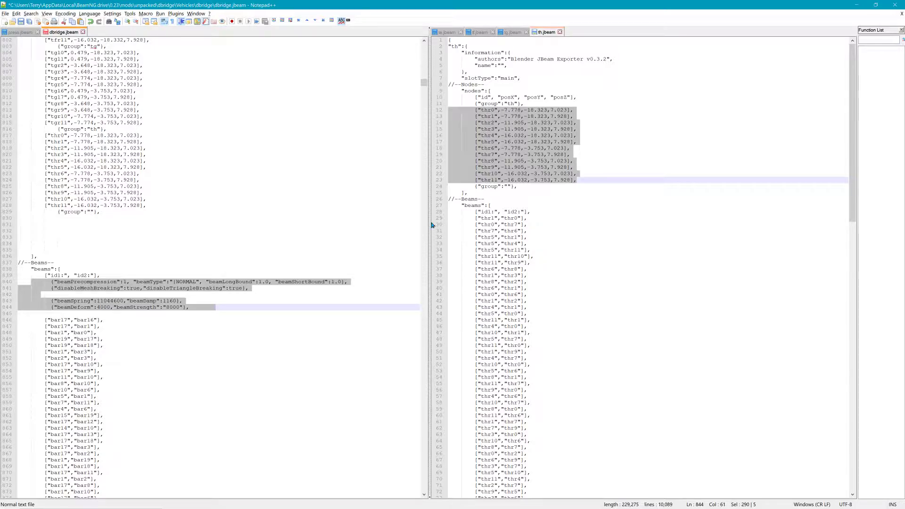
{"action": "double_click", "coordinate": [488, 218]}
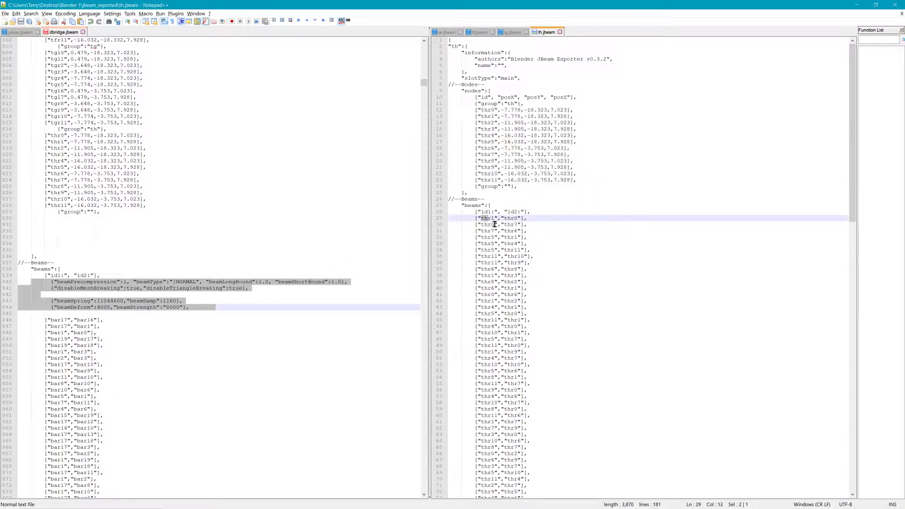
{"action": "double_click", "coordinate": [512, 218]}
{"action": "scroll", "coordinate": [233, 335], "scroll_direction": "down", "scroll_amount": 8}
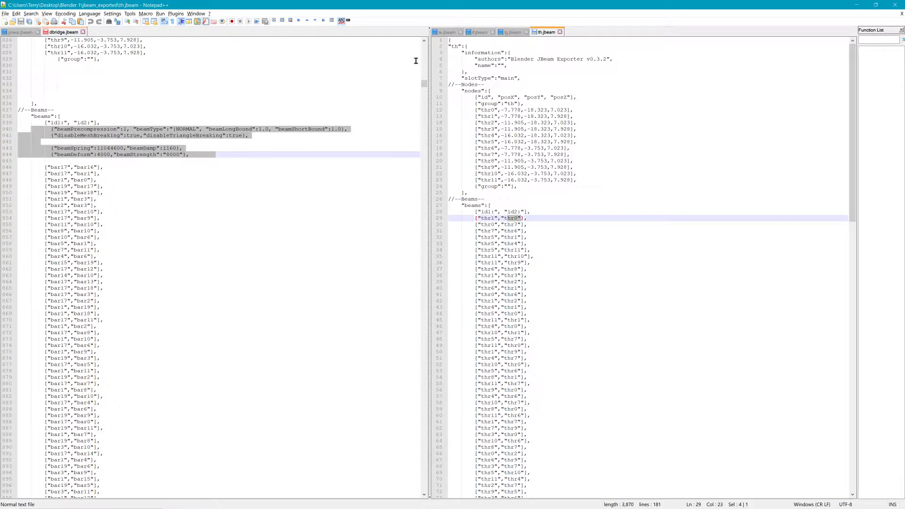
- Insert three blank lines between the last tdr beam line and the closing breakGroup line of the Beams section in dbridge.jbeam
{"action": "left_click_drag", "start_coordinate": [423, 83], "coordinate": [447, 437]}
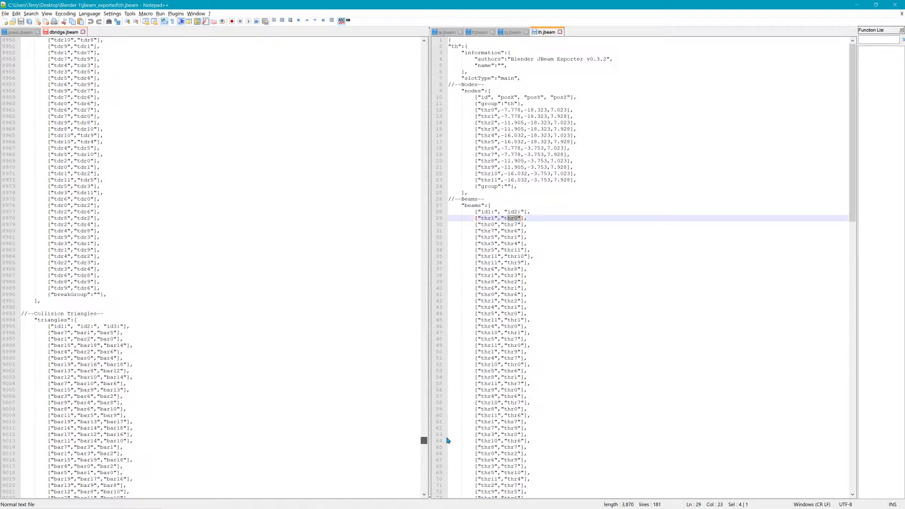
{"action": "left_click", "coordinate": [116, 291]}
{"action": "key", "text": "Return"}
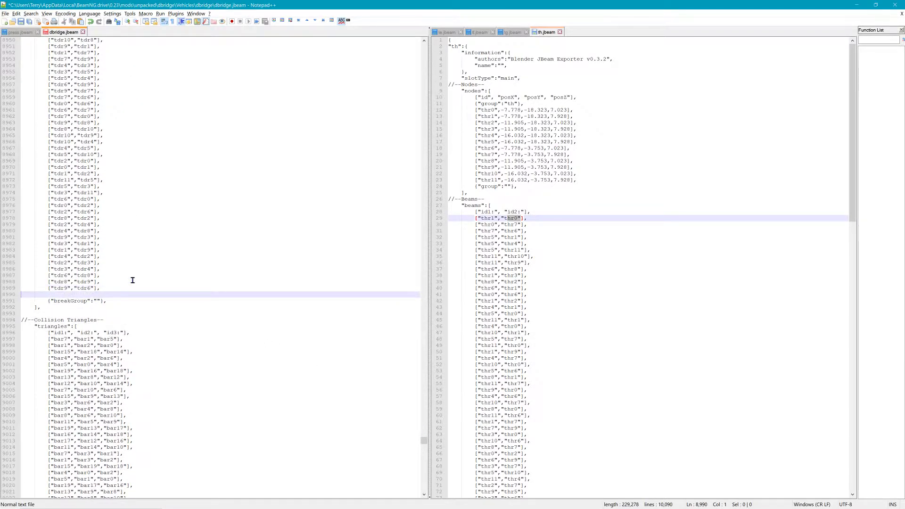
{"action": "key", "text": "Return"}
{"action": "key", "text": "Return"}
{"action": "left_click", "coordinate": [34, 295]}
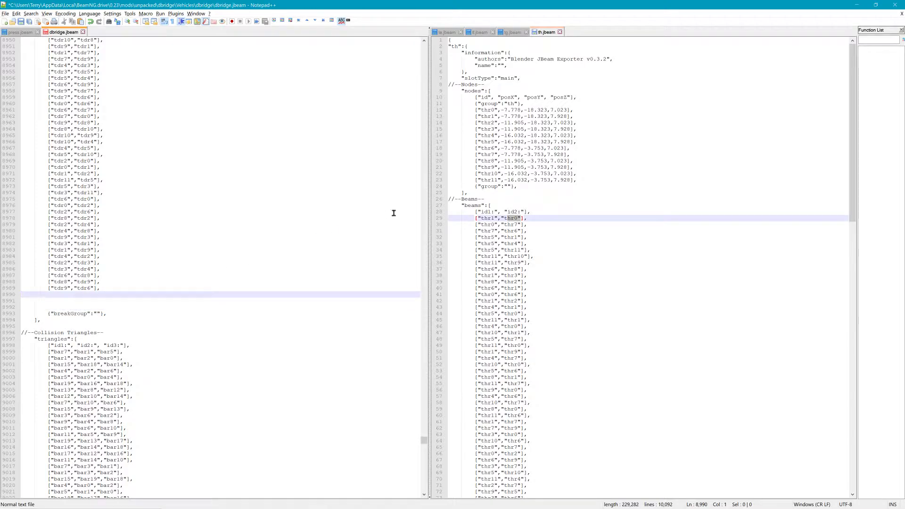
- Place all beam lines from te.jbeam, ending with ter9–tel6, below the last tdr beam line in dbridge.jbeam
{"action": "left_click", "coordinate": [446, 32]}
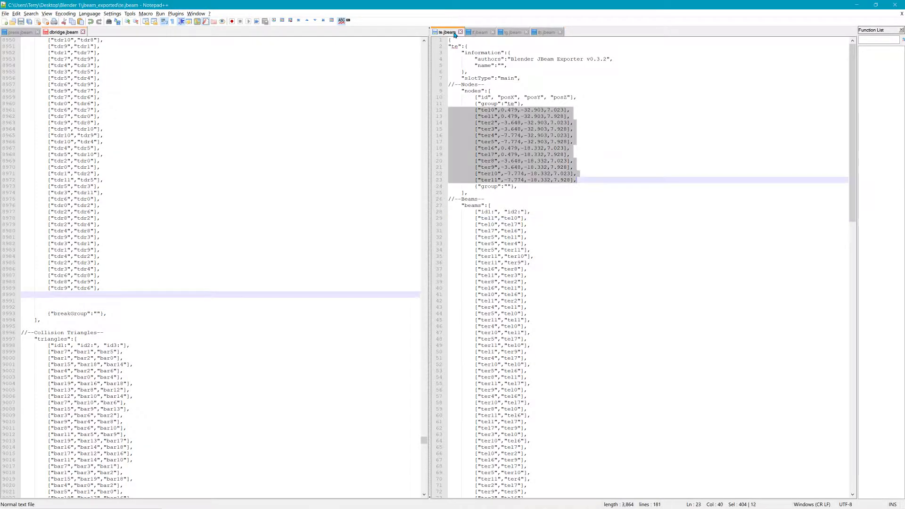
{"action": "left_click_drag", "start_coordinate": [457, 220], "coordinate": [668, 327]}
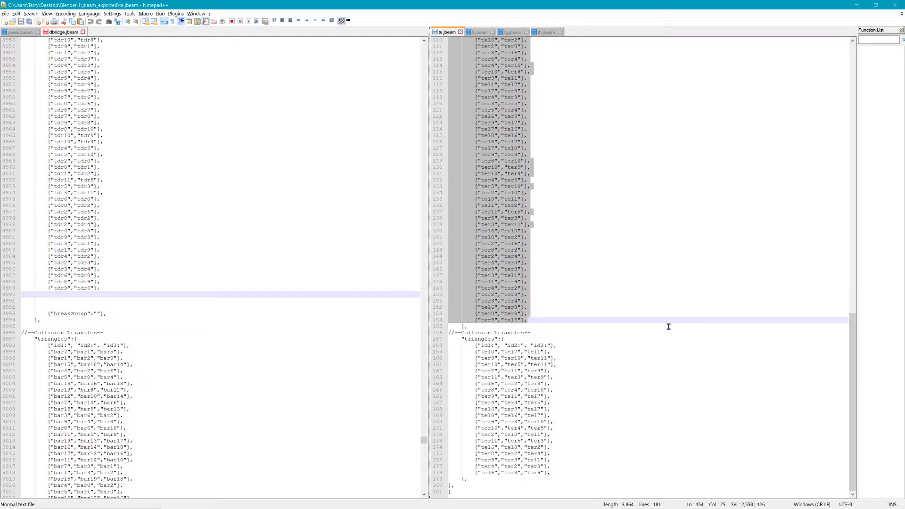
{"action": "left_click_drag", "start_coordinate": [460, 245], "coordinate": [26, 301]}
{"action": "scroll", "coordinate": [295, 354], "scroll_direction": "down", "scroll_amount": 20}
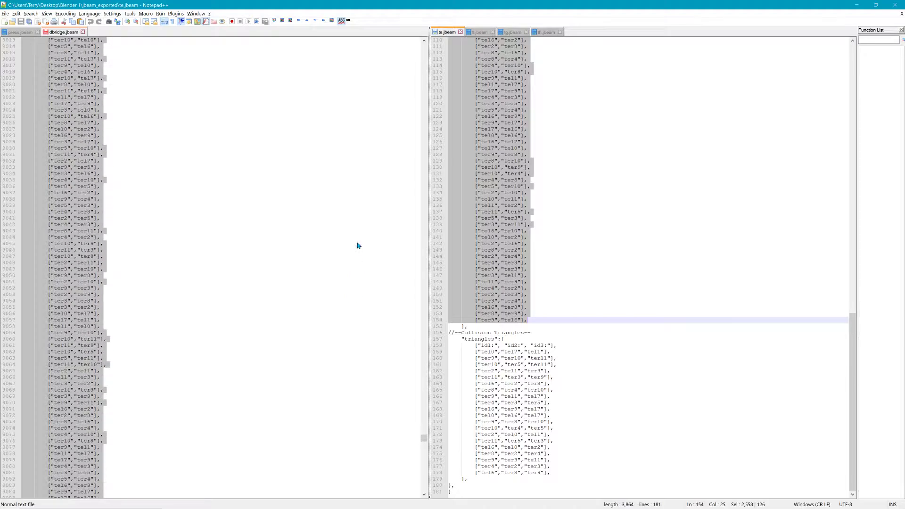
{"action": "scroll", "coordinate": [357, 246], "scroll_direction": "down", "scroll_amount": 20}
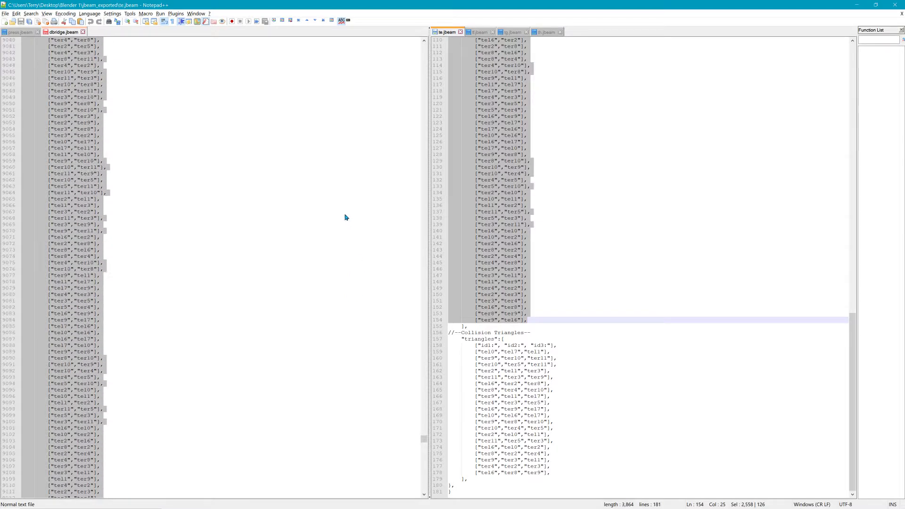
- Place all beam lines from tf.jbeam, ending with tfr9–tfr6, directly below the last te beam line in dbridge.jbeam
{"action": "left_click", "coordinate": [481, 32]}
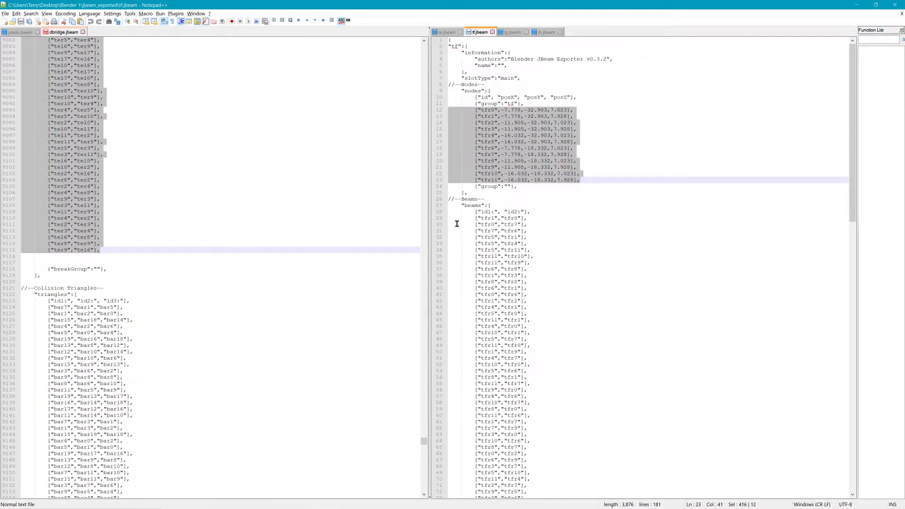
{"action": "left_click_drag", "start_coordinate": [455, 218], "coordinate": [593, 326]}
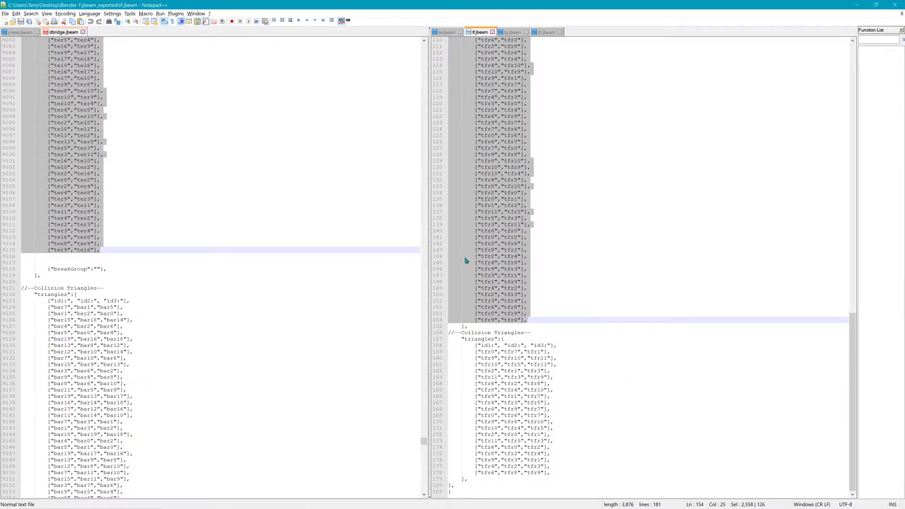
{"action": "left_click_drag", "start_coordinate": [465, 260], "coordinate": [22, 262]}
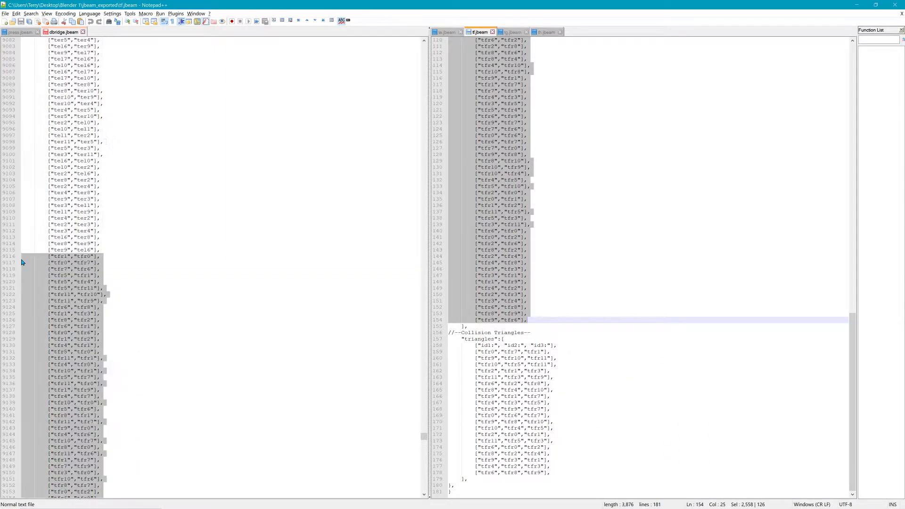
- Add a line below the last tf beam in dbridge.jbeam and place all tg.jbeam beam lines there, ending with tgr9–tgl6
{"action": "left_click", "coordinate": [513, 32]}
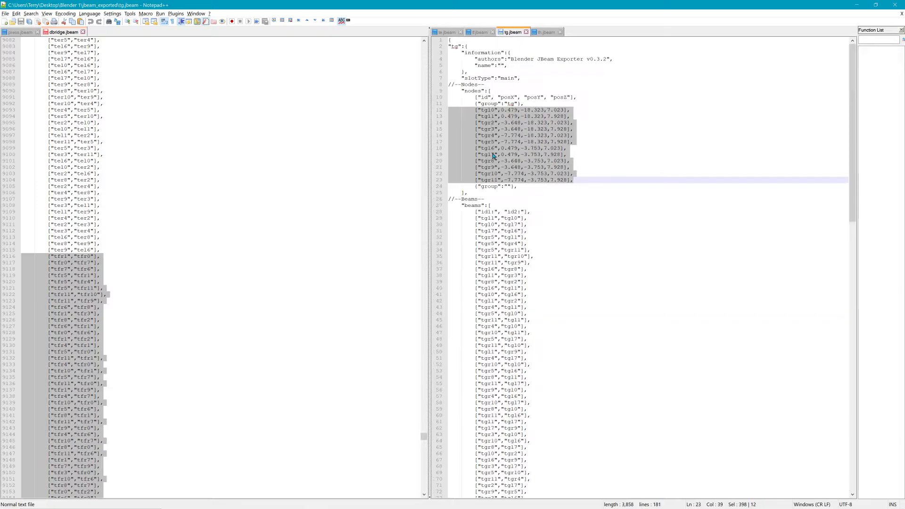
{"action": "left_click_drag", "start_coordinate": [460, 219], "coordinate": [572, 323]}
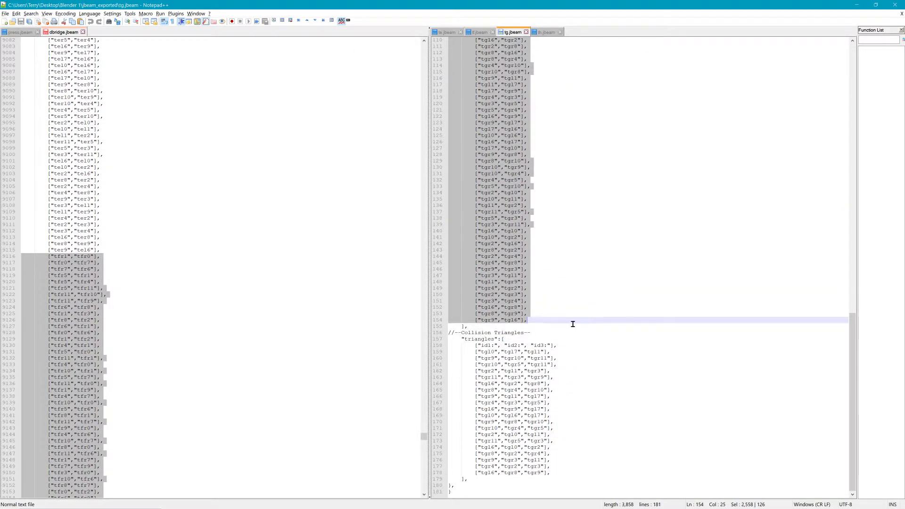
{"action": "scroll", "coordinate": [369, 281], "scroll_direction": "down", "scroll_amount": 9}
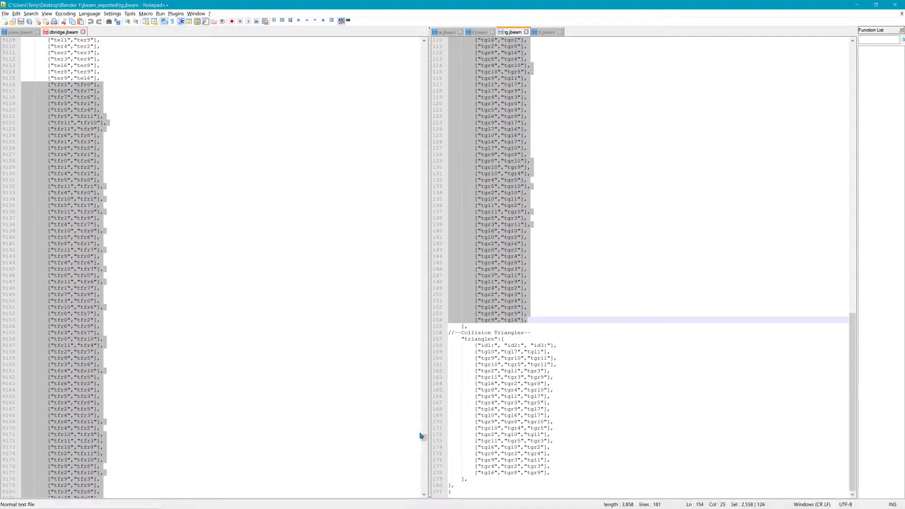
{"action": "left_click_drag", "start_coordinate": [423, 438], "coordinate": [423, 442]}
{"action": "scroll", "coordinate": [423, 441], "scroll_direction": "down", "scroll_amount": 9}
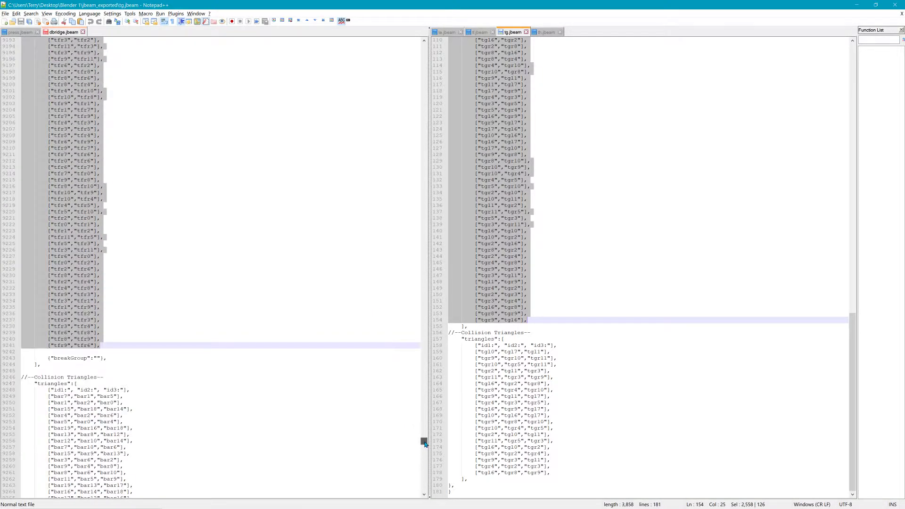
{"action": "left_click", "coordinate": [109, 345]}
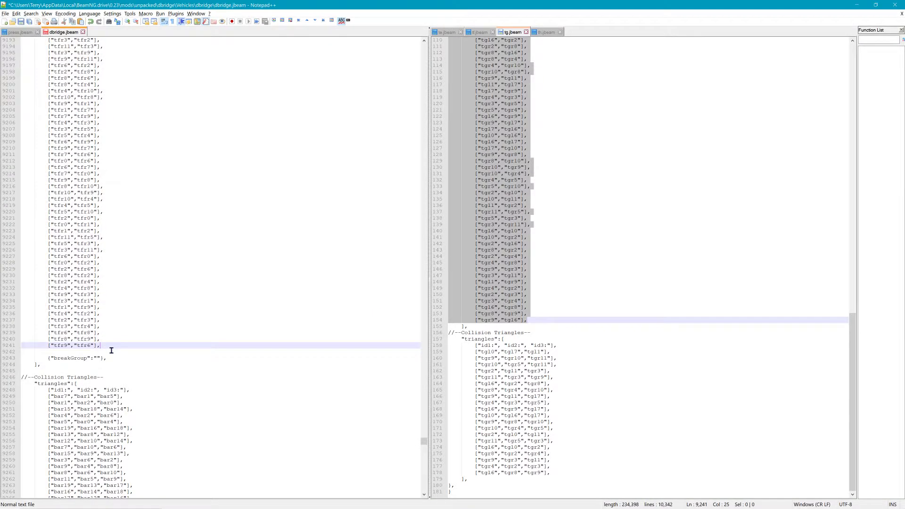
{"action": "key", "text": "Return"}
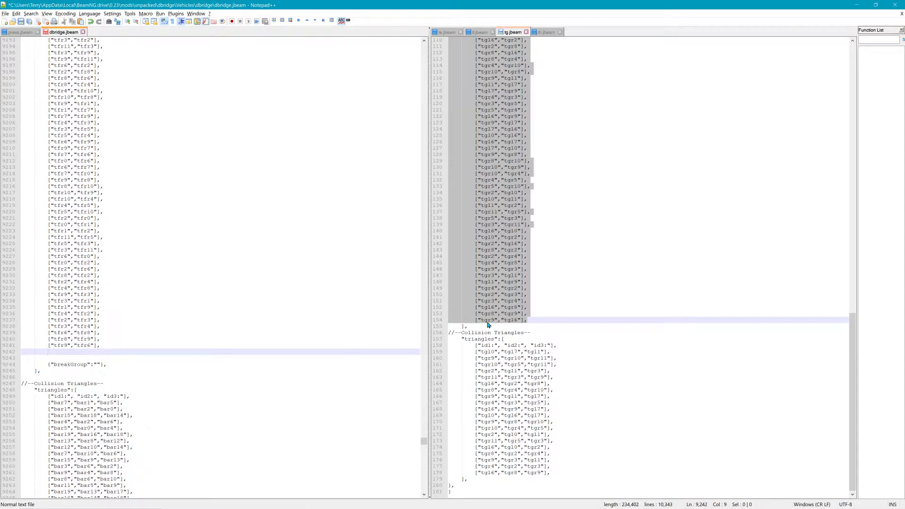
{"action": "left_click_drag", "start_coordinate": [466, 307], "coordinate": [22, 353]}
- Place all beam lines from th.jbeam, ending with thr9–thr6, below the last tg beam line in dbridge.jbeam
{"action": "left_click", "coordinate": [549, 32]}
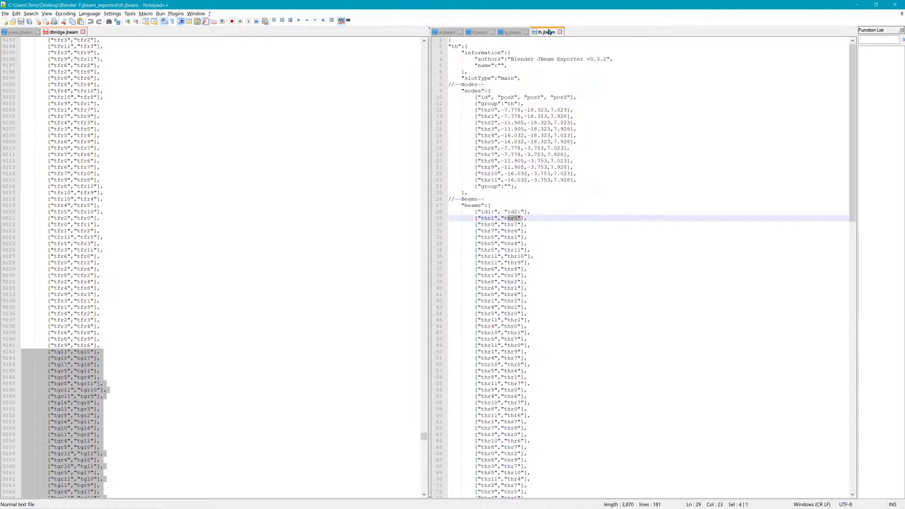
{"action": "left_click_drag", "start_coordinate": [457, 219], "coordinate": [567, 323]}
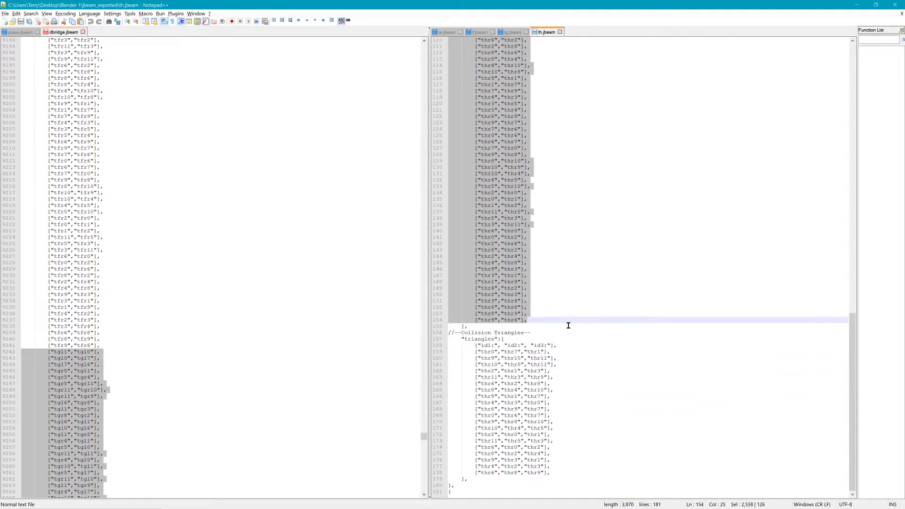
{"action": "mouse_move", "coordinate": [425, 441]}
{"action": "left_mouse_down"}
{"action": "mouse_move", "coordinate": [424, 466]}
{"action": "mouse_move", "coordinate": [424, 440]}
{"action": "left_mouse_up"}
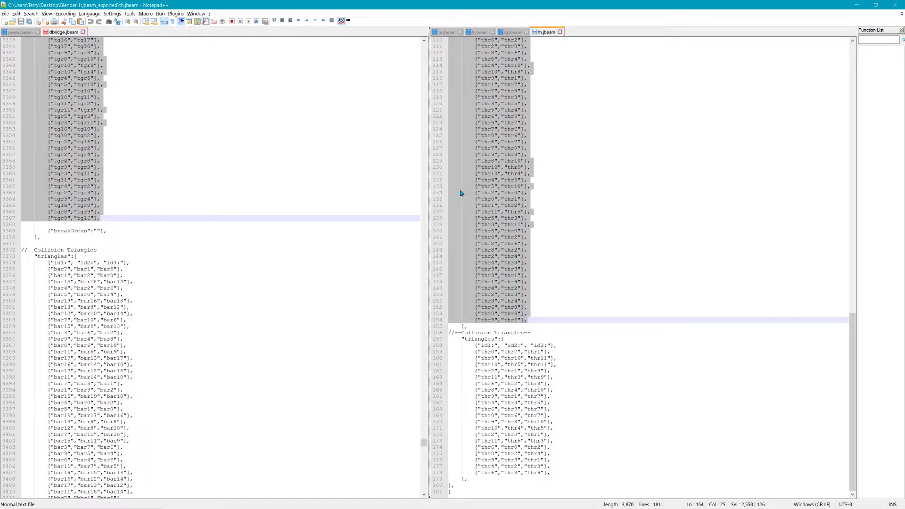
{"action": "left_click_drag", "start_coordinate": [460, 191], "coordinate": [25, 225]}
{"action": "scroll", "coordinate": [359, 415], "scroll_direction": "down", "scroll_amount": 5}
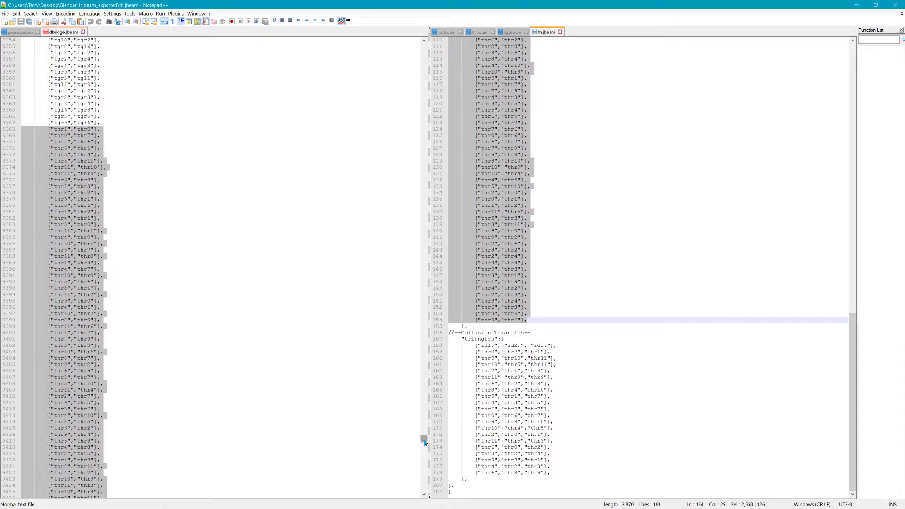
{"action": "mouse_move", "coordinate": [424, 442]}
{"action": "left_mouse_down"}
{"action": "mouse_move", "coordinate": [424, 492]}
{"action": "mouse_move", "coordinate": [424, 414]}
{"action": "mouse_move", "coordinate": [424, 445]}
{"action": "left_mouse_up"}
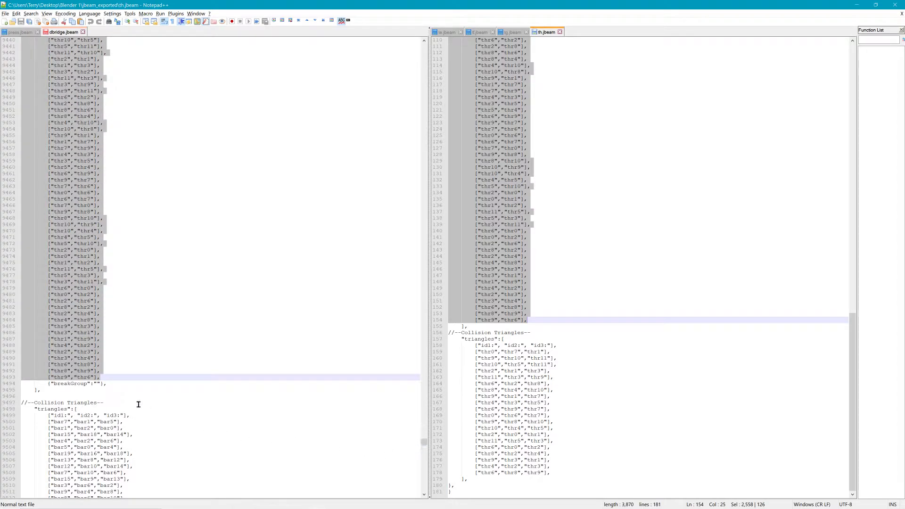
- Examine the closing breakGroup line and bracket of the Beams section and the opening line of the Collision Triangles section in dbridge.jbeam
{"action": "left_click_drag", "start_coordinate": [115, 384], "coordinate": [51, 389]}
{"action": "scroll", "coordinate": [94, 400], "scroll_direction": "down", "scroll_amount": 1}
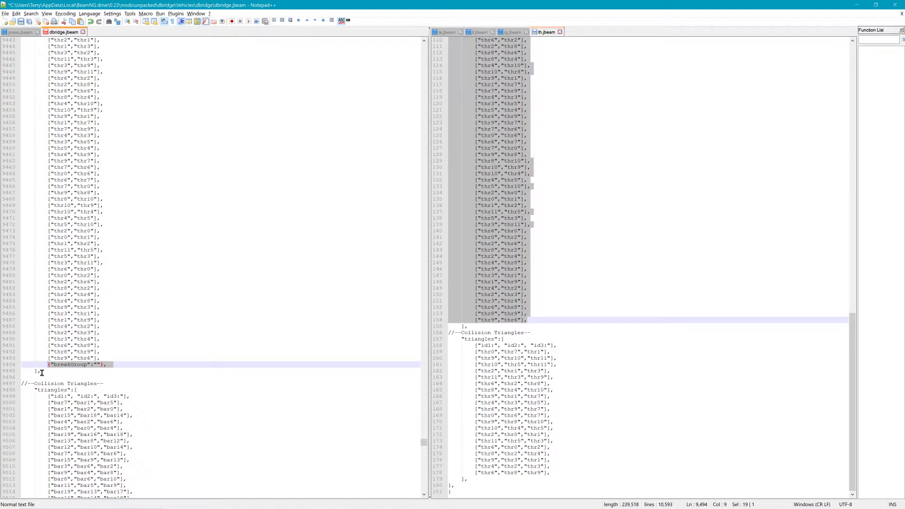
{"action": "left_click", "coordinate": [41, 372]}
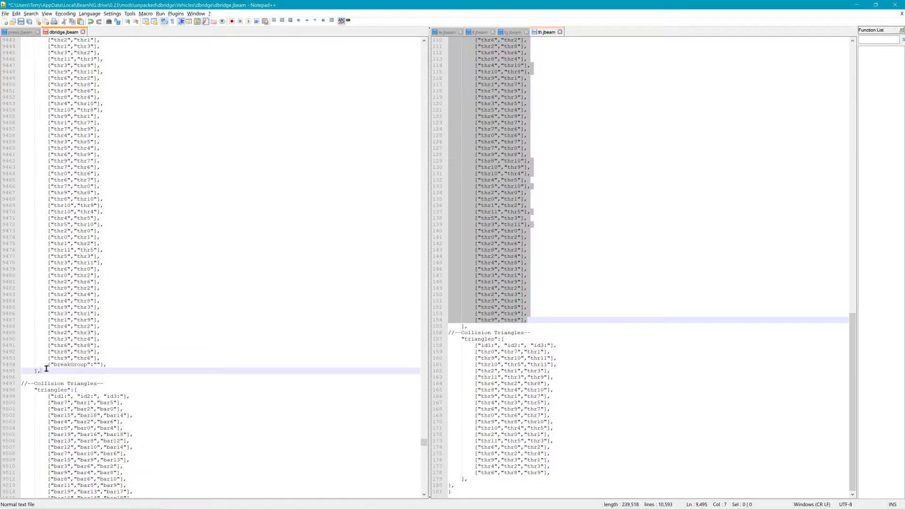
{"action": "left_click_drag", "start_coordinate": [46, 368], "coordinate": [131, 371]}
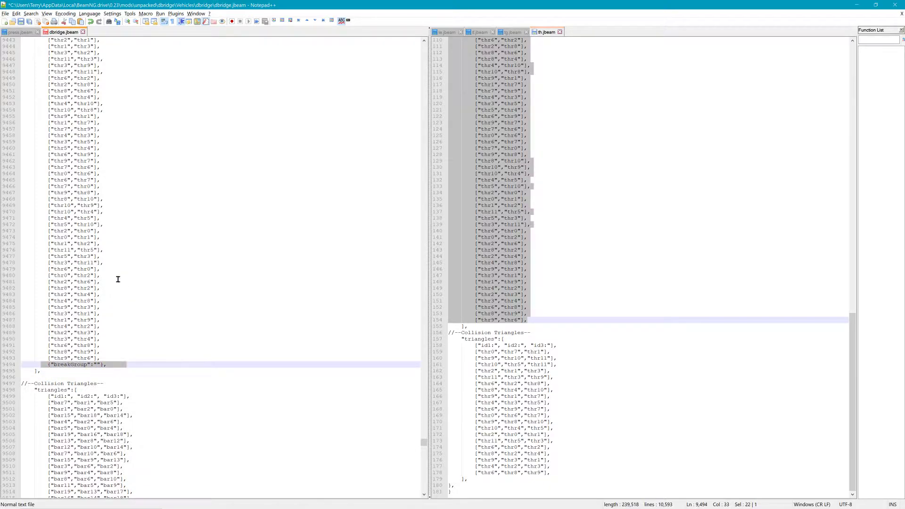
{"action": "left_click", "coordinate": [65, 374]}
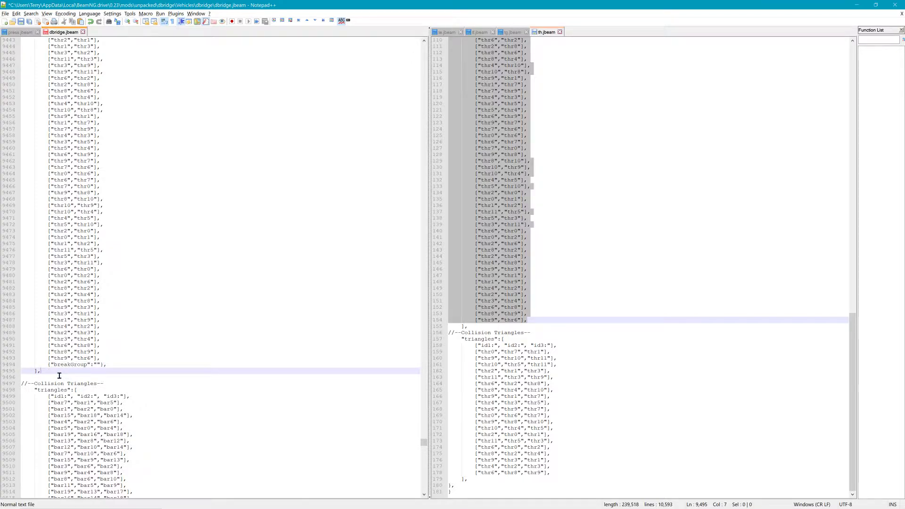
{"action": "left_click_drag", "start_coordinate": [57, 376], "coordinate": [30, 376]}
{"action": "scroll", "coordinate": [52, 377], "scroll_direction": "down", "scroll_amount": 1}
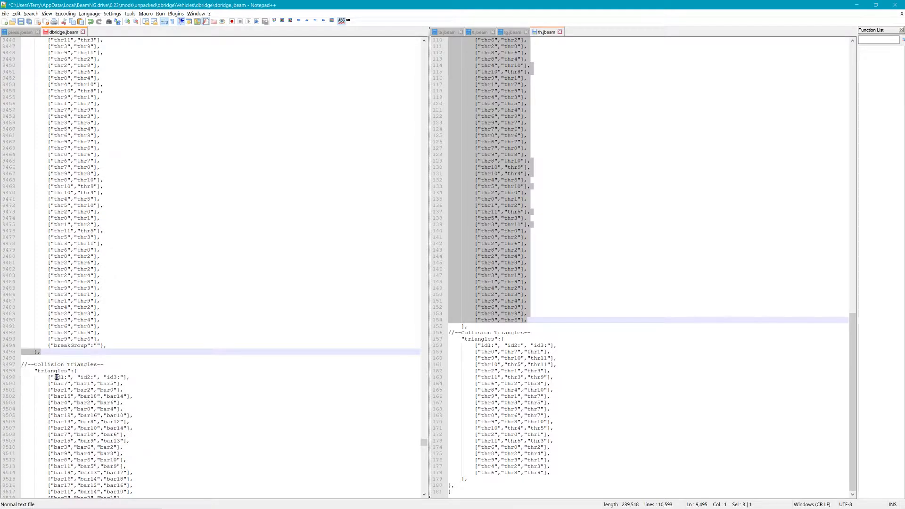
{"action": "left_click_drag", "start_coordinate": [29, 378], "coordinate": [90, 377]}
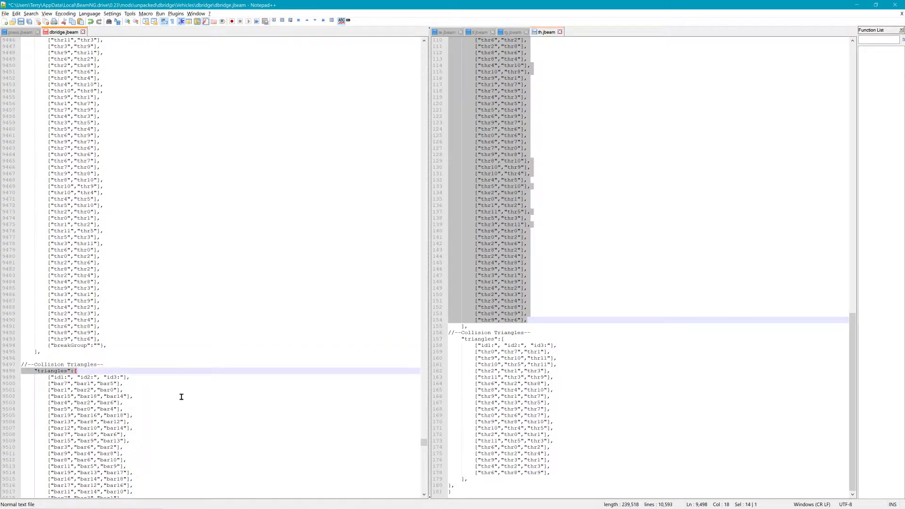
{"action": "scroll", "coordinate": [191, 399], "scroll_direction": "down", "scroll_amount": 3}
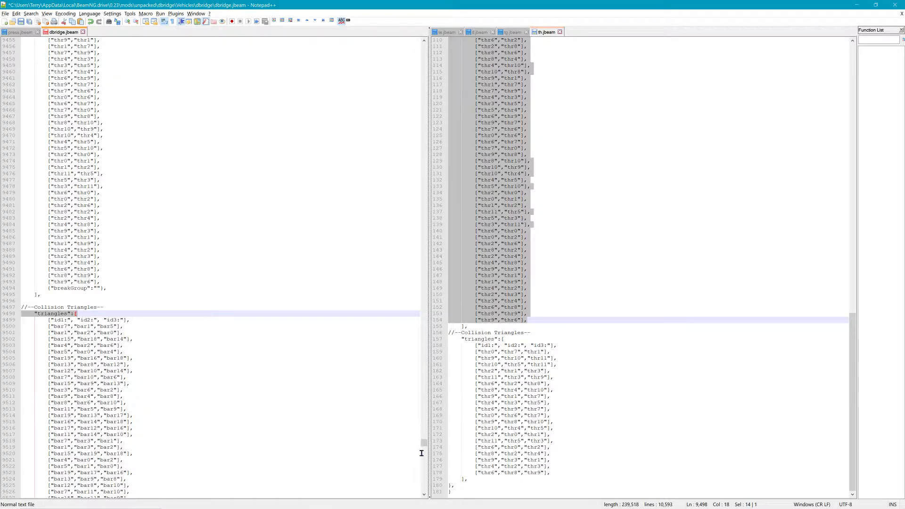
- Add a line below the last tdr triangle in dbridge.jbeam and place all te.jbeam triangle lines there, ending with tel6–ter8–ter9
{"action": "left_click_drag", "start_coordinate": [424, 444], "coordinate": [424, 491]}
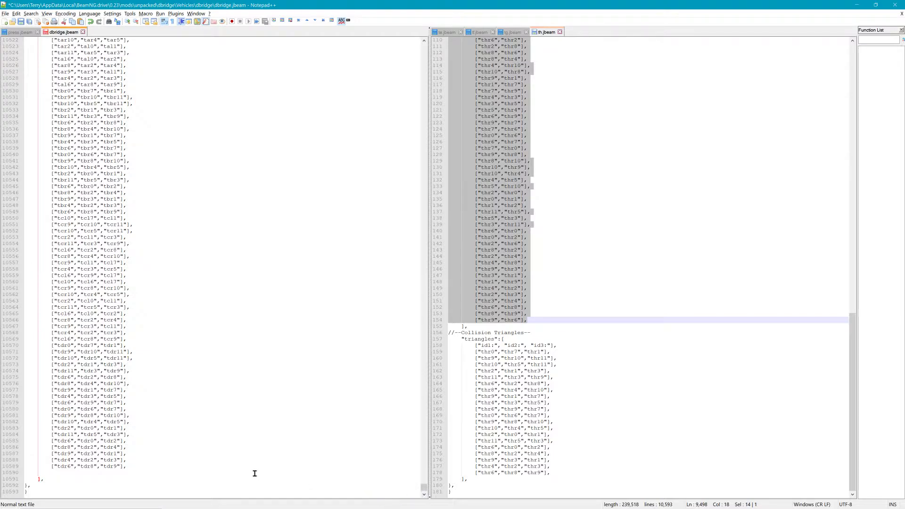
{"action": "left_click", "coordinate": [166, 469]}
{"action": "key", "text": "Return"}
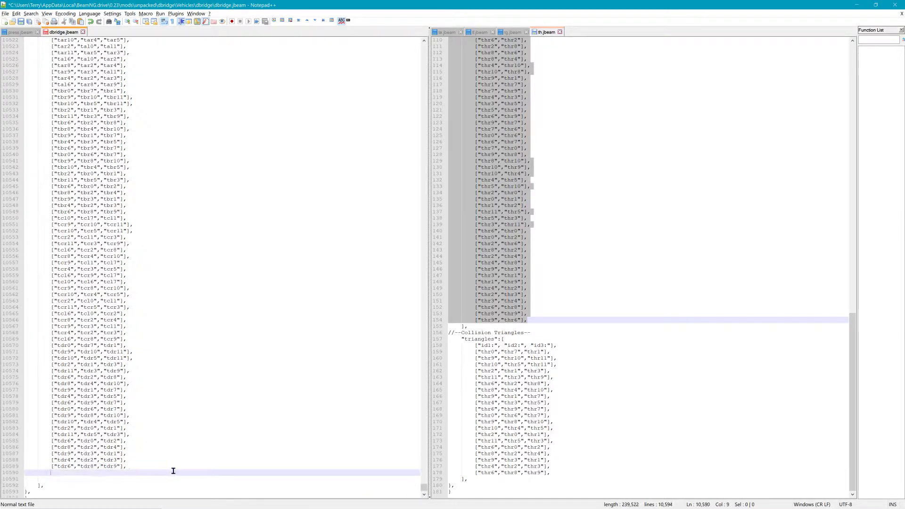
{"action": "left_click", "coordinate": [445, 33]}
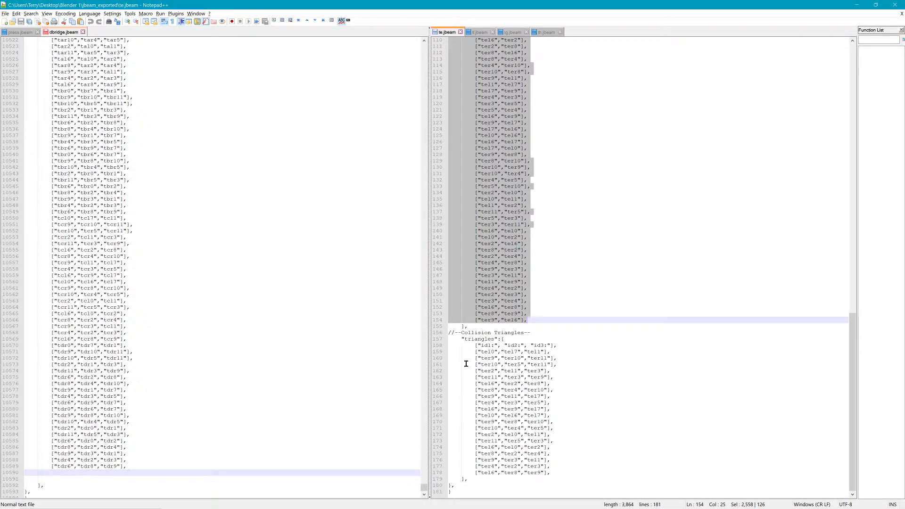
{"action": "left_click_drag", "start_coordinate": [451, 353], "coordinate": [622, 474]}
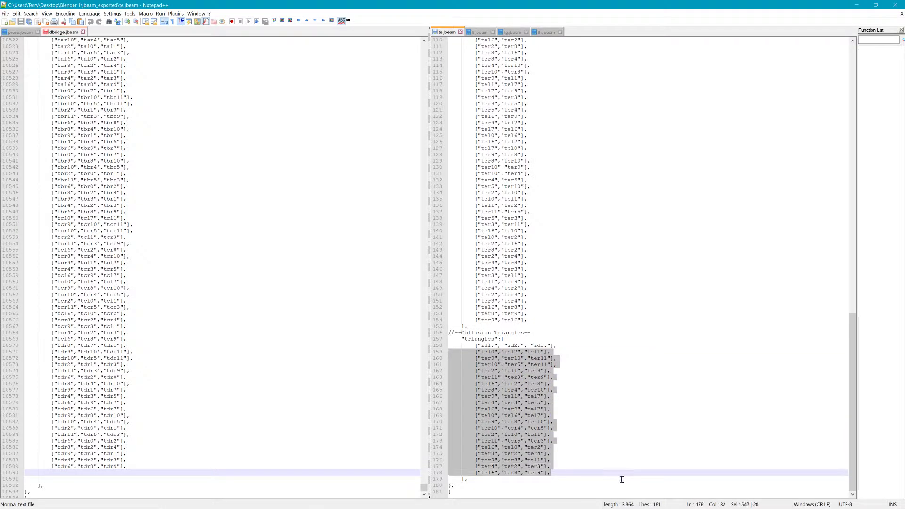
{"action": "left_click_drag", "start_coordinate": [451, 356], "coordinate": [28, 473]}
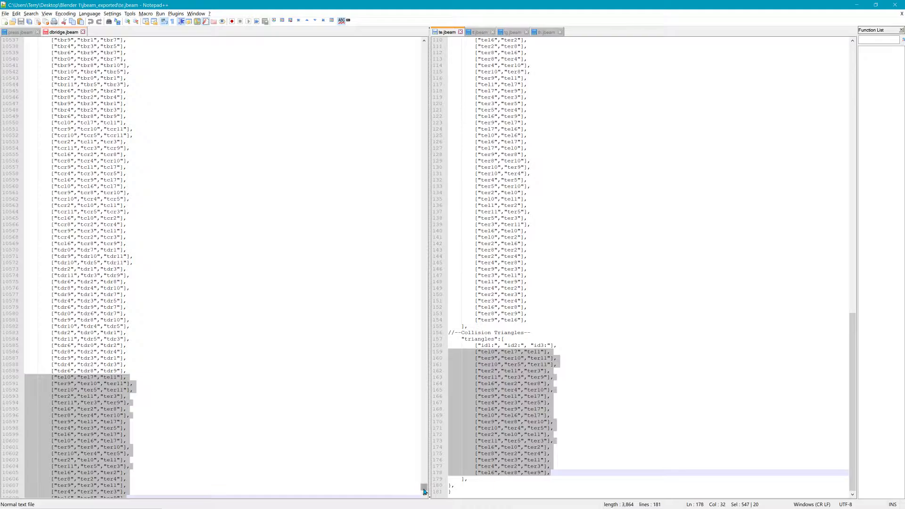
{"action": "scroll", "coordinate": [424, 488], "scroll_direction": "down", "scroll_amount": 2}
- Insert four blank lines between the last te triangle line and the closing bracket of the triangles section in dbridge.jbeam
{"action": "left_click", "coordinate": [143, 471]}
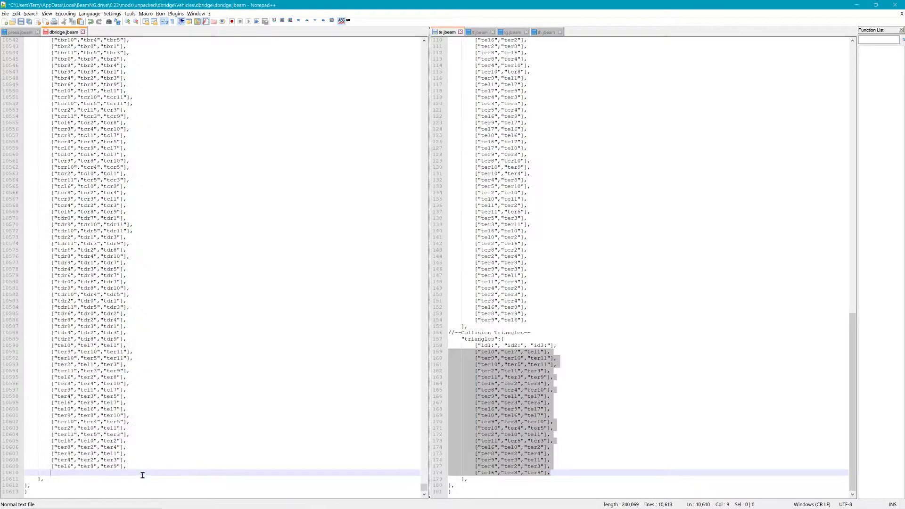
{"action": "key", "text": "Return"}
{"action": "key", "text": "Return"}
{"action": "key", "text": "Return"}
{"action": "key", "text": "Return"}
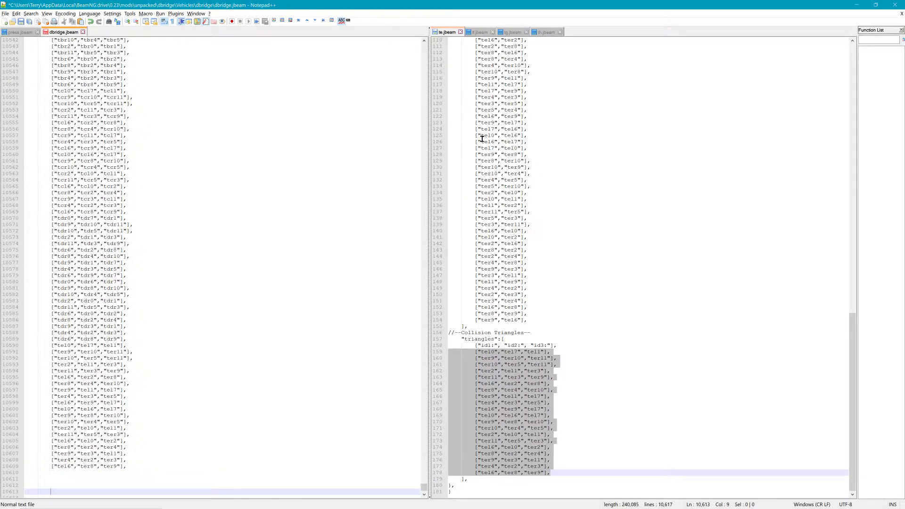
- Place all triangle lines from tf.jbeam, ending with tfr6–tfr8–tfr9, directly below the last te triangle line in dbridge.jbeam
{"action": "left_click", "coordinate": [481, 33]}
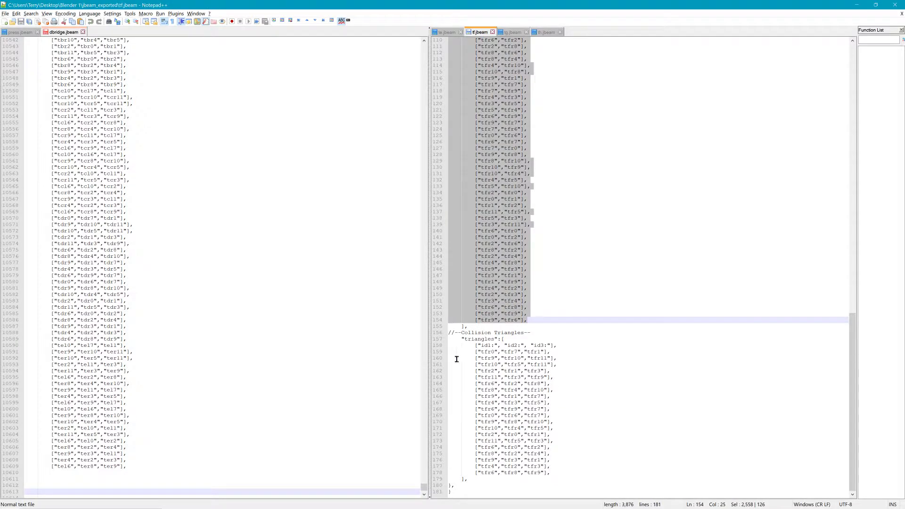
{"action": "left_click_drag", "start_coordinate": [452, 352], "coordinate": [605, 479]}
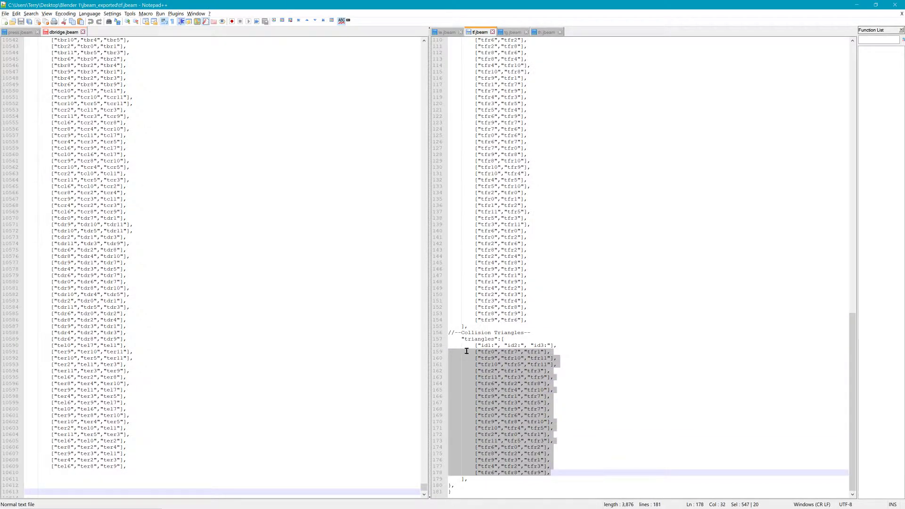
{"action": "left_click_drag", "start_coordinate": [466, 351], "coordinate": [25, 469]}
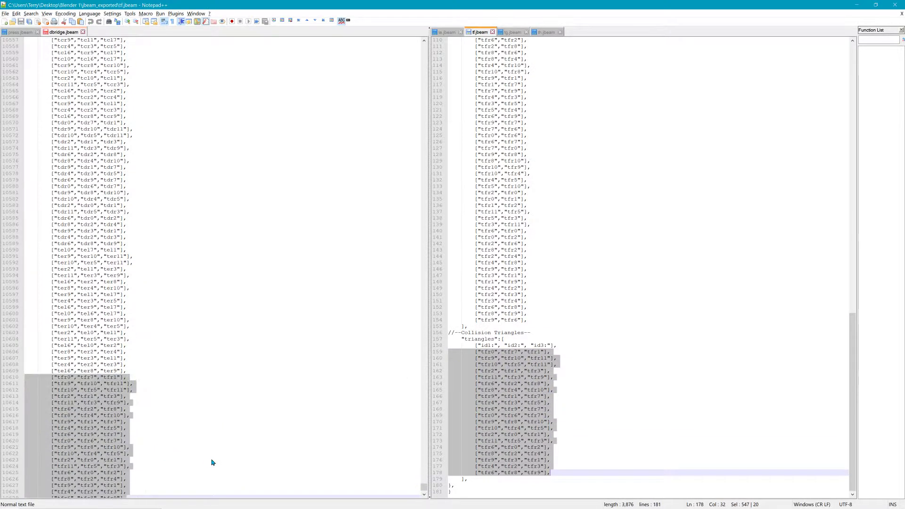
{"action": "scroll", "coordinate": [423, 491], "scroll_direction": "down", "scroll_amount": 3}
- Place all triangle lines from tg.jbeam, ending with tgl6–tgr8–tgr9, directly below the last tf triangle line in dbridge.jbeam
{"action": "left_click", "coordinate": [511, 33]}
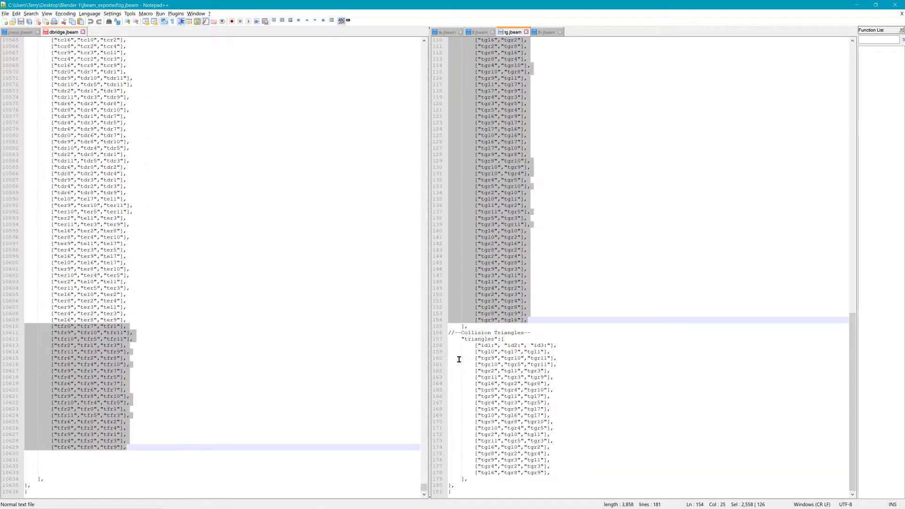
{"action": "left_click_drag", "start_coordinate": [450, 353], "coordinate": [606, 477]}
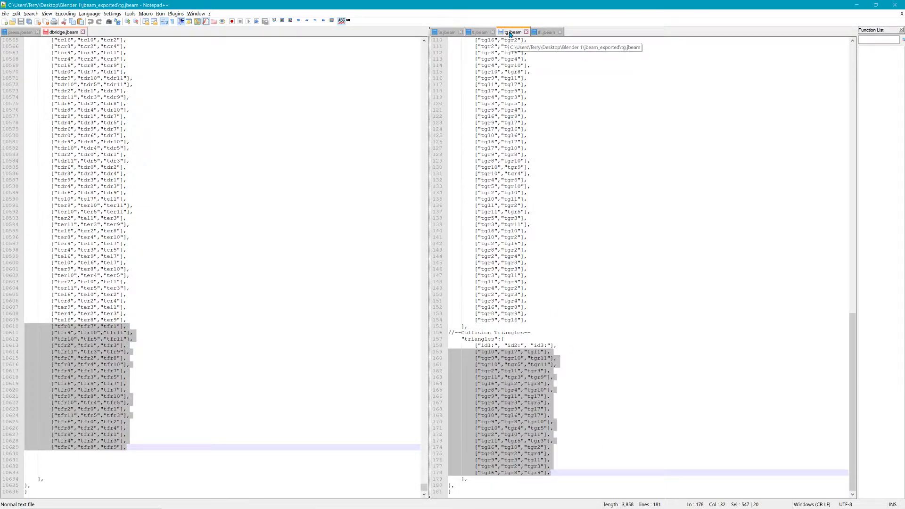
{"action": "left_click_drag", "start_coordinate": [456, 354], "coordinate": [147, 450]}
{"action": "scroll", "coordinate": [295, 434], "scroll_direction": "down", "scroll_amount": 6}
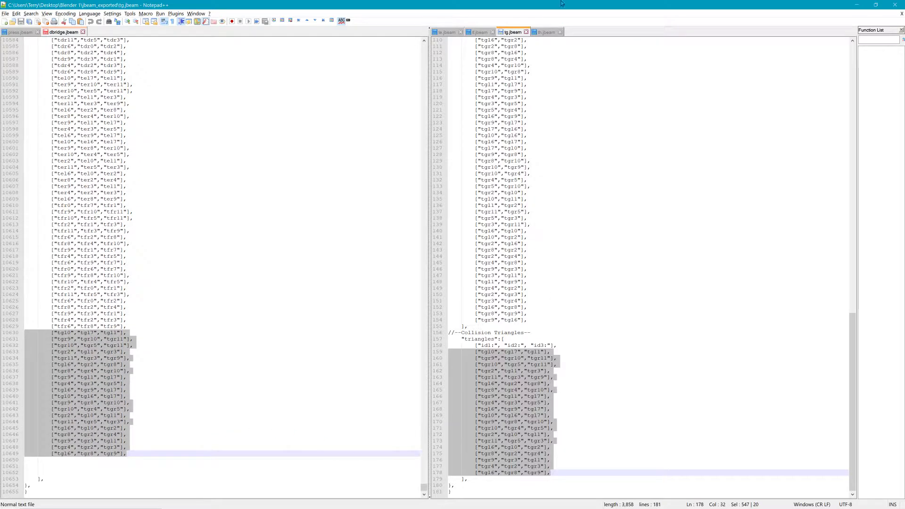
- Place all triangle lines from th.jbeam, ending with thr6–thr8–thr9, directly below the last tg triangle line in dbridge.jbeam
{"action": "left_click", "coordinate": [547, 32]}
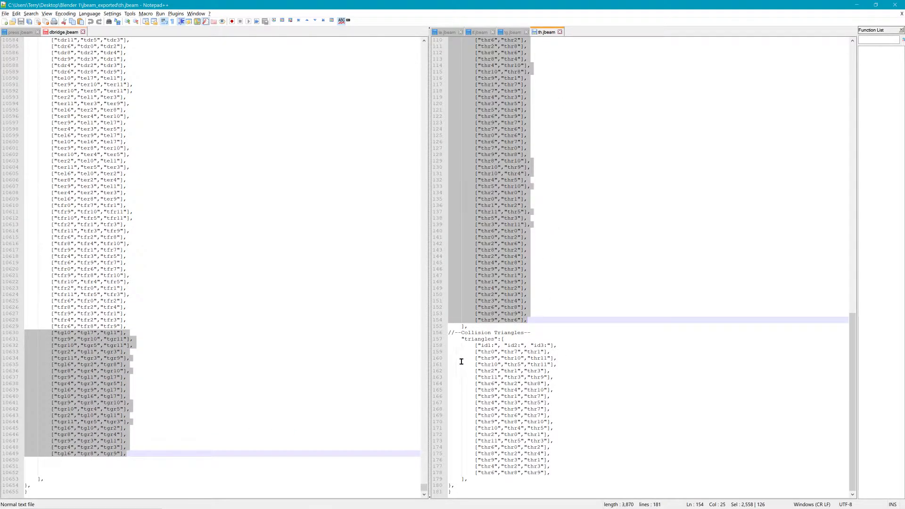
{"action": "left_click_drag", "start_coordinate": [459, 354], "coordinate": [31, 460]}
{"action": "left_click", "coordinate": [574, 485]}
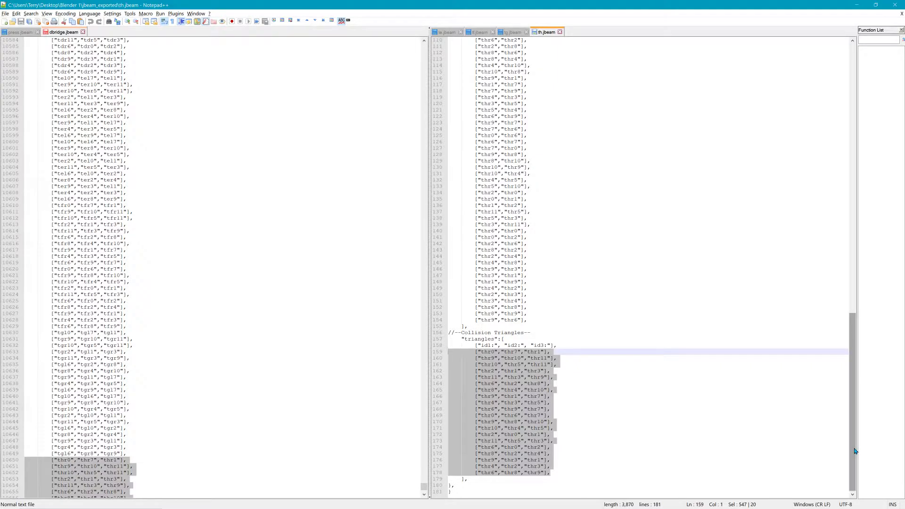
- Check the refNodes, cameraExternal and flexbodies sections at the start of dbridge.jbeam and save the file
{"action": "left_click_drag", "start_coordinate": [855, 451], "coordinate": [874, 117]}
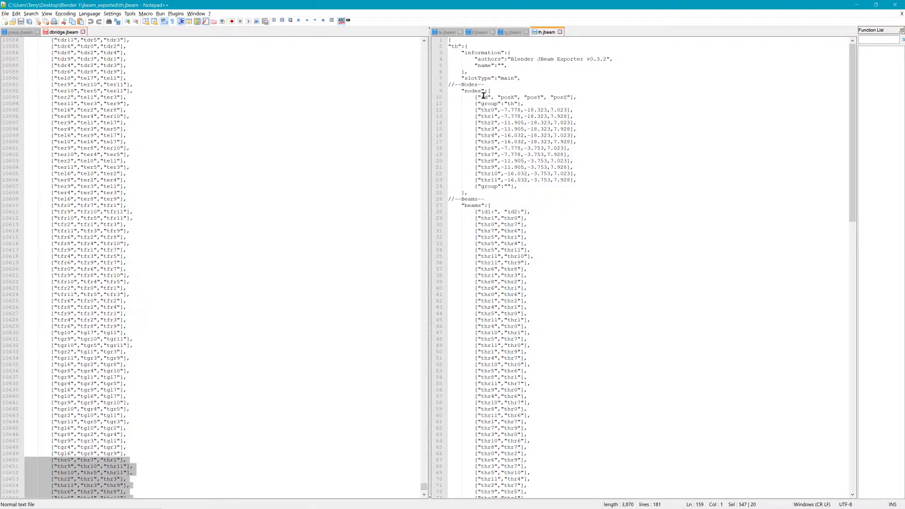
{"action": "left_click_drag", "start_coordinate": [423, 487], "coordinate": [422, 44]}
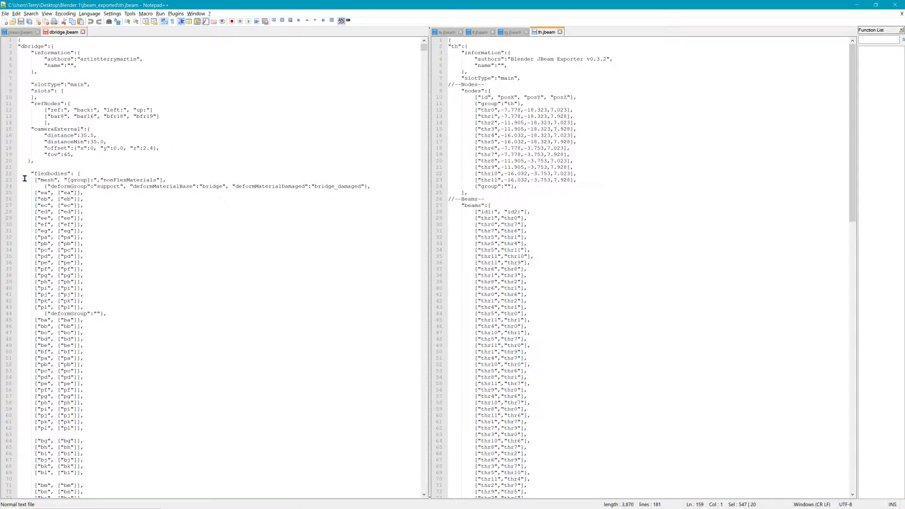
{"action": "left_click_drag", "start_coordinate": [18, 173], "coordinate": [381, 191]}
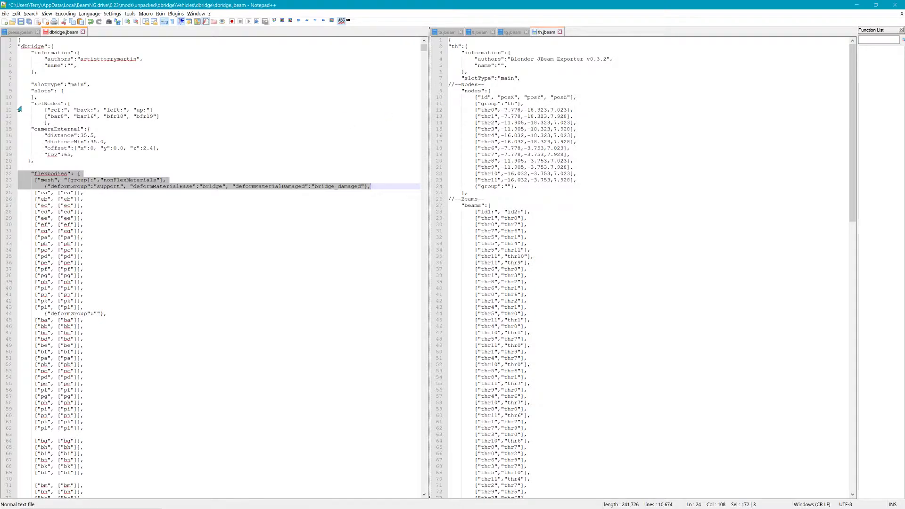
{"action": "left_click_drag", "start_coordinate": [22, 103], "coordinate": [265, 192]}
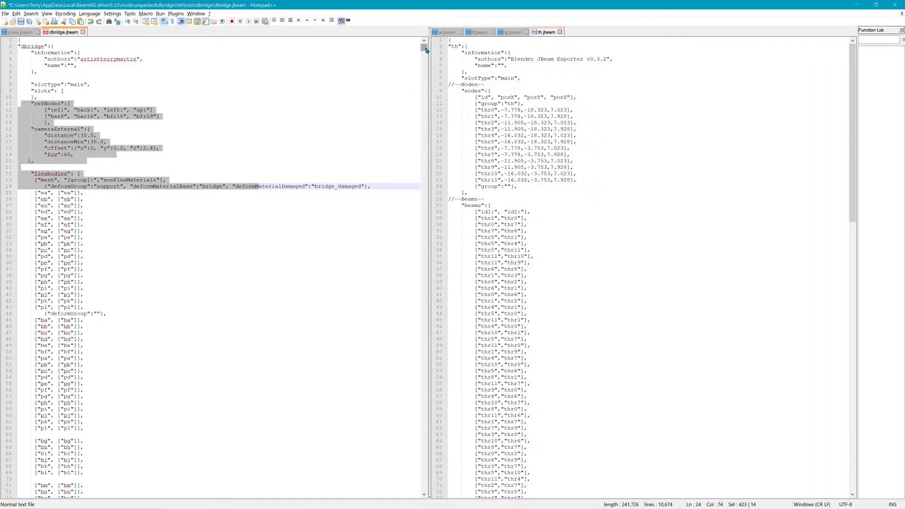
{"action": "left_click", "coordinate": [21, 22]}
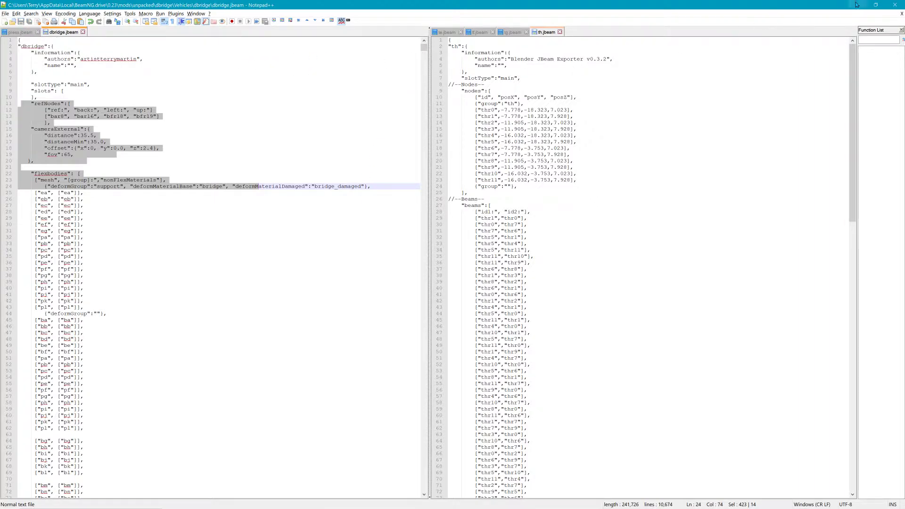
- Switch to the desktop and launch the BeamNG.drive game
{"action": "left_click", "coordinate": [857, 5]}
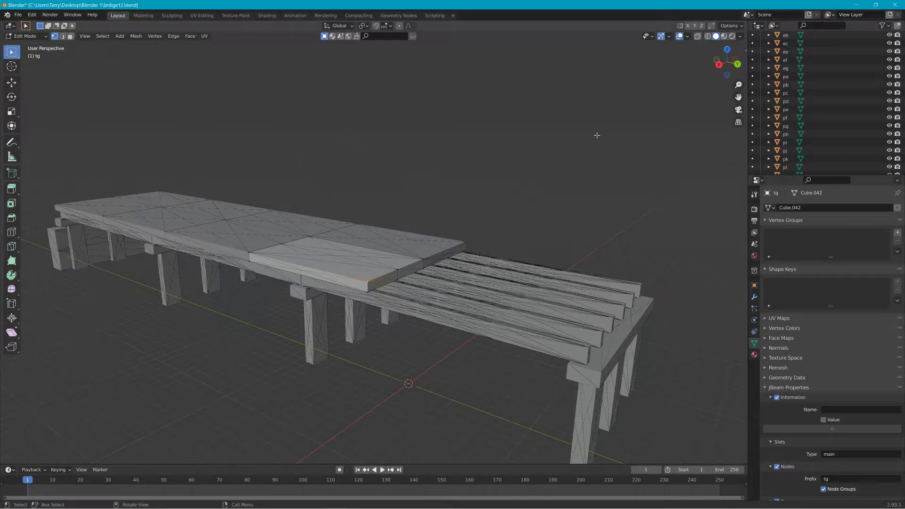
{"action": "left_click", "coordinate": [856, 5]}
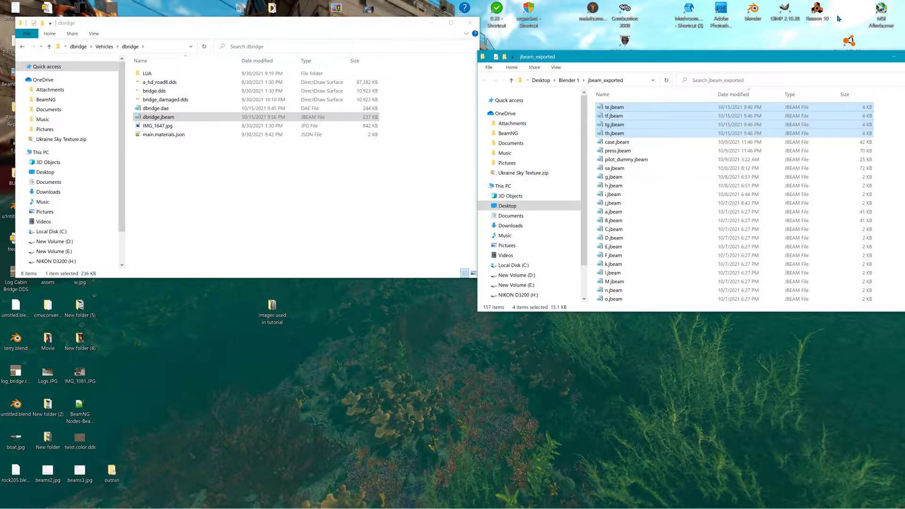
{"action": "double_click", "coordinate": [849, 41]}
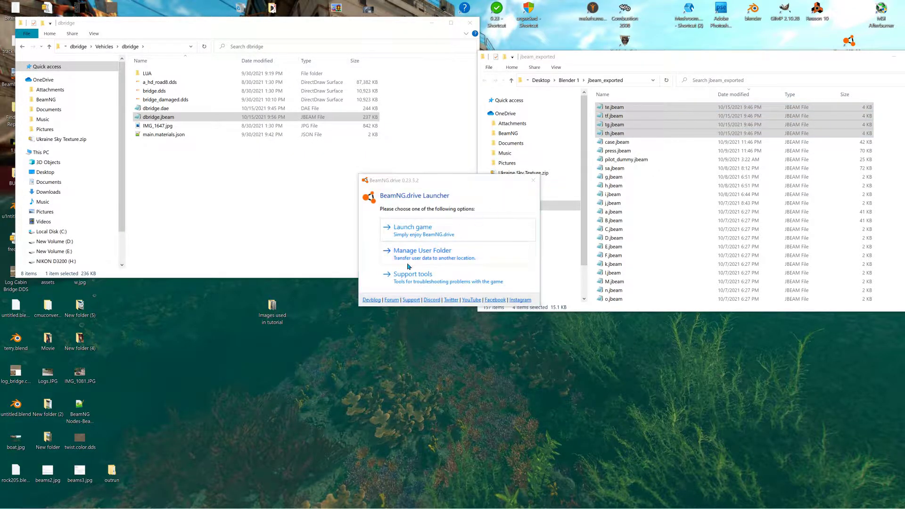
{"action": "left_click", "coordinate": [421, 230]}
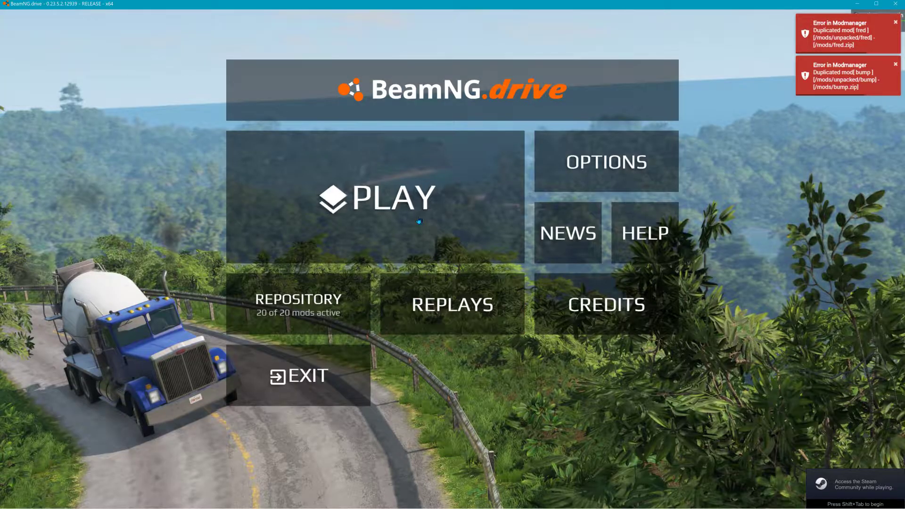
- Start a freeroam session on the Grid, Small, Pure map at the default spawn point
{"action": "left_click", "coordinate": [419, 222]}
{"action": "left_click", "coordinate": [476, 206]}
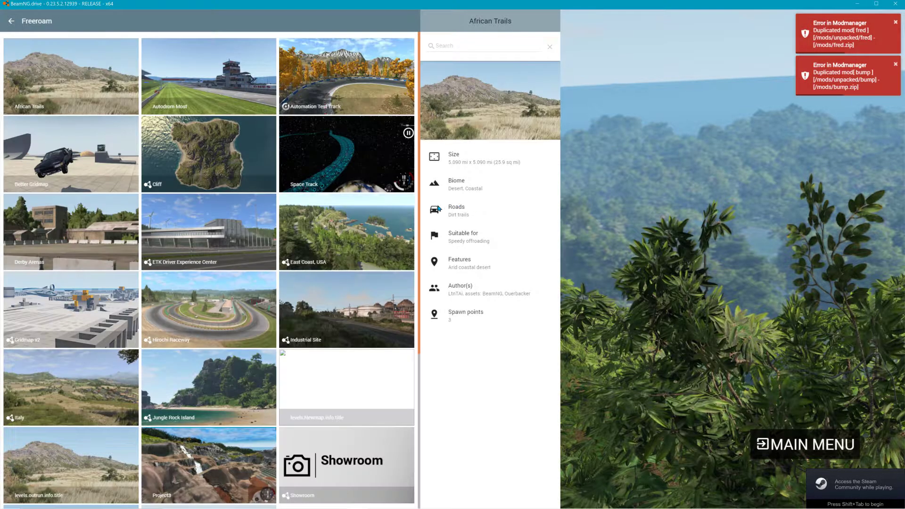
{"action": "scroll", "coordinate": [336, 330], "scroll_direction": "down", "scroll_amount": 4}
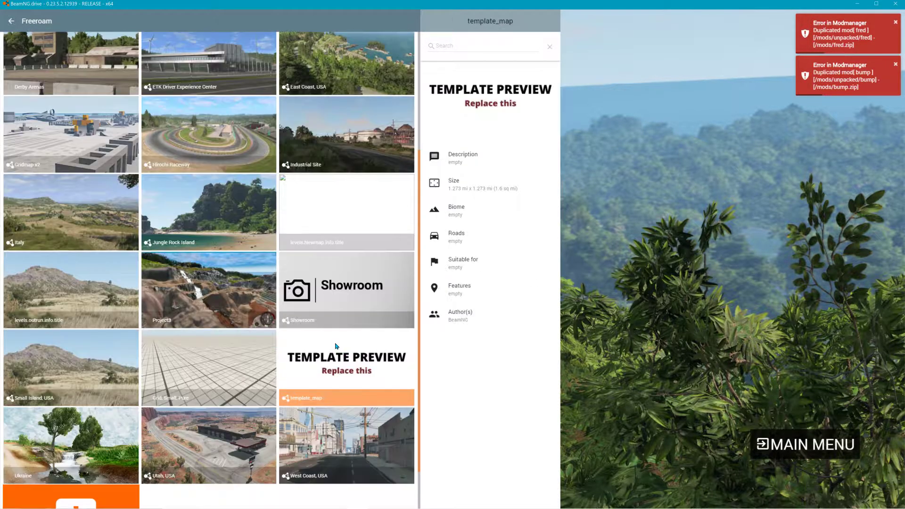
{"action": "left_click", "coordinate": [223, 381]}
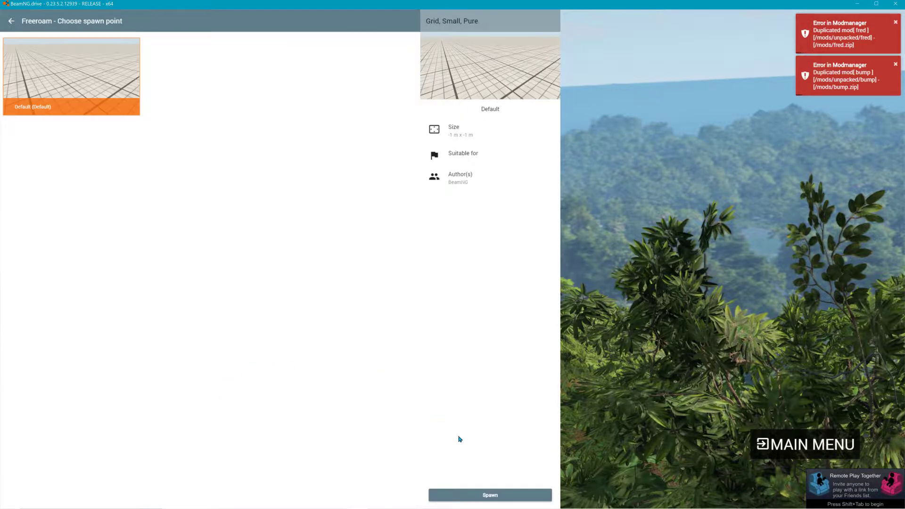
{"action": "left_click", "coordinate": [499, 496]}
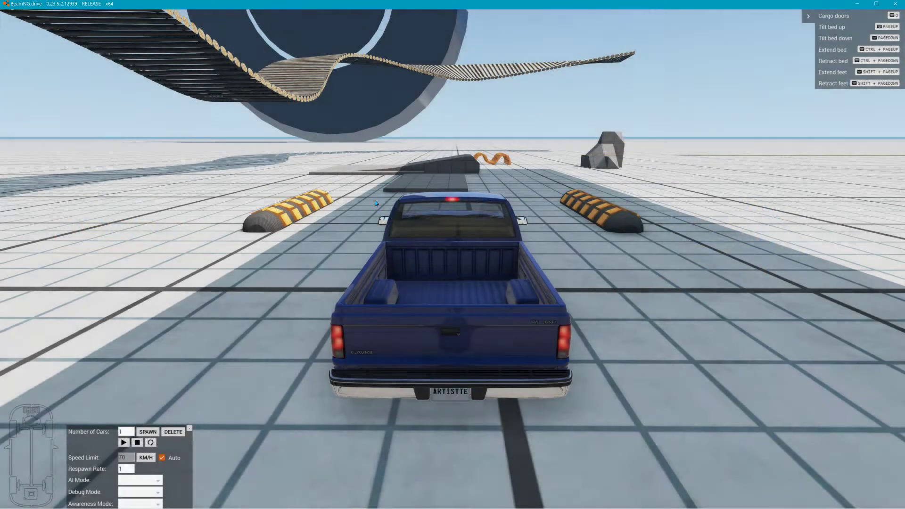
- Switch to the free camera, move it away from the truck and slow the simulation to 100 times slower than realtime
{"action": "key", "text": "shift+c"}
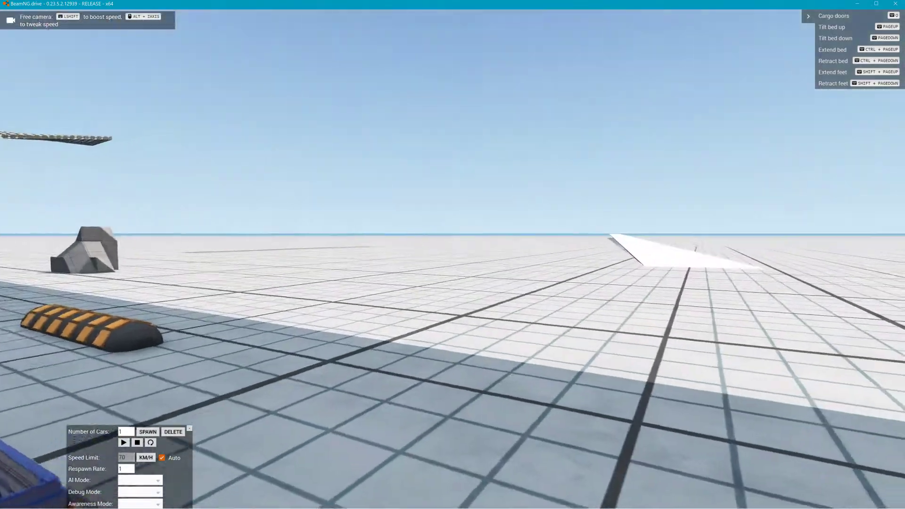
{"action": "key", "text": "w"}
{"action": "right_click_drag", "start_coordinate": [424, 197], "coordinate": [387, 197]}
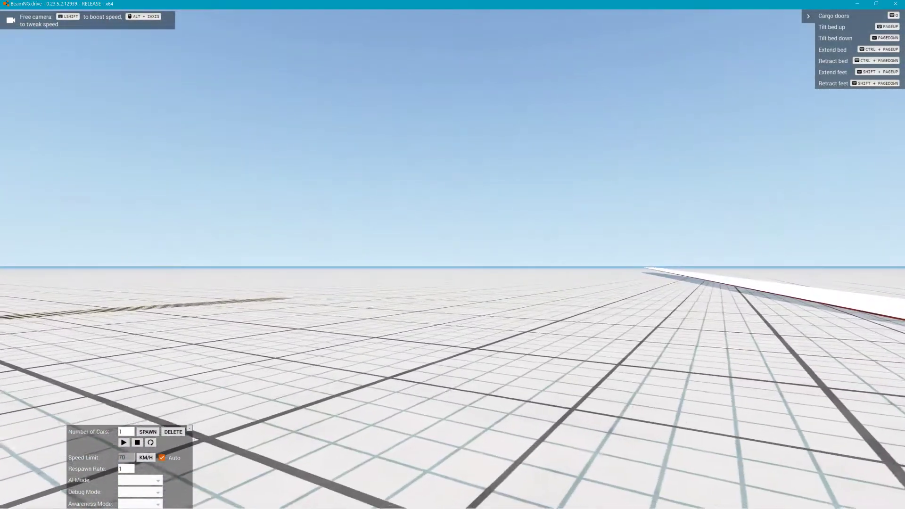
{"action": "key", "text": "alt+Up"}
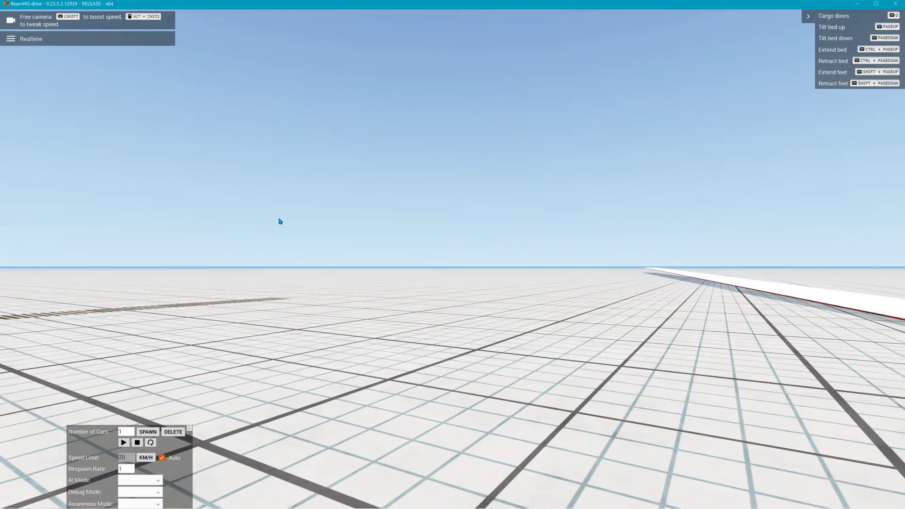
{"action": "key", "text": "alt+Down"}
{"action": "key", "text": "alt+Down"}
{"action": "key", "text": "alt+Down"}
- Load the dbridge model from the vehicle selection and pause the simulation
{"action": "key", "text": "Escape"}
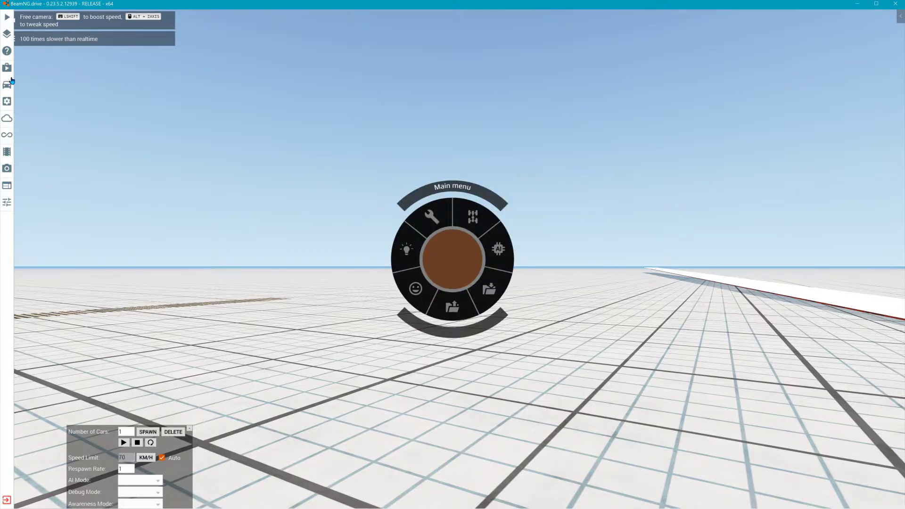
{"action": "left_click", "coordinate": [10, 84]}
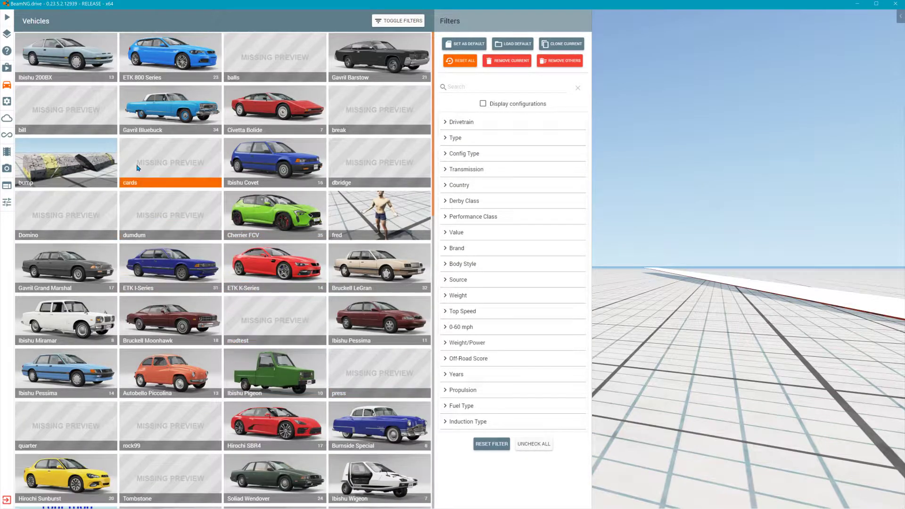
{"action": "left_click", "coordinate": [370, 157]}
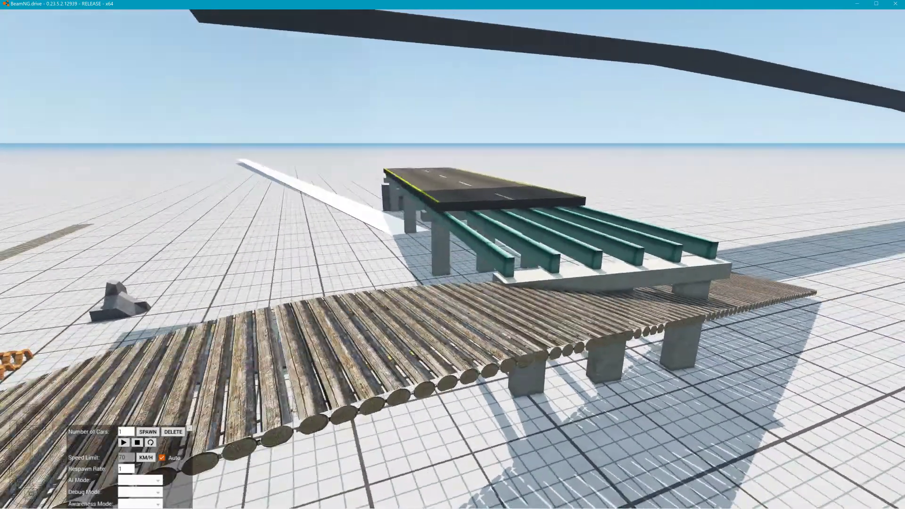
{"action": "right_click_drag", "start_coordinate": [524, 189], "coordinate": [690, 174]}
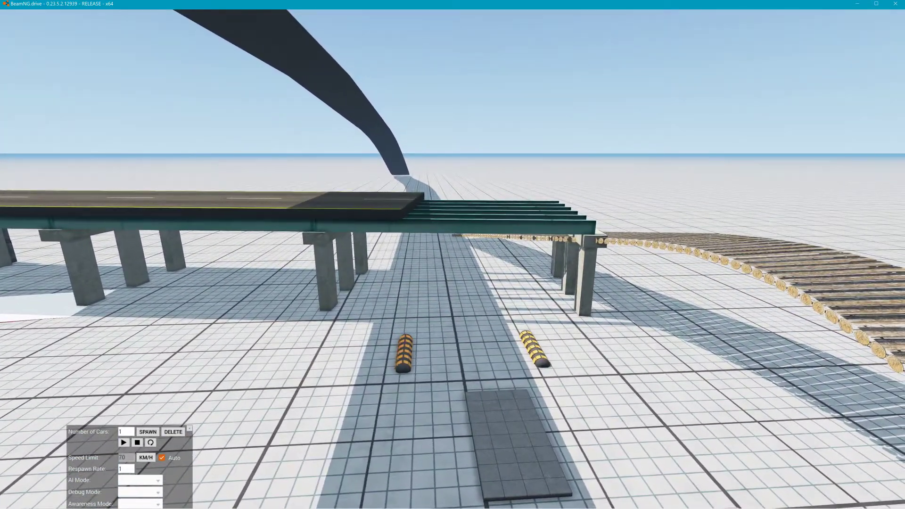
{"action": "key", "text": "j"}
{"action": "right_click_drag", "start_coordinate": [411, 198], "coordinate": [358, 195]}
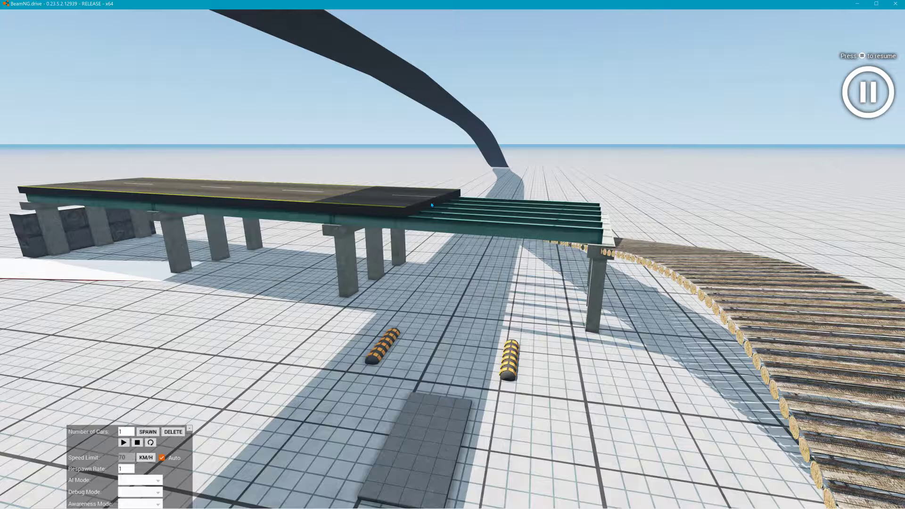
- Open the world editor and move the log-textured mesh road sideways, away from the end of the bridge
{"action": "key", "text": "F11"}
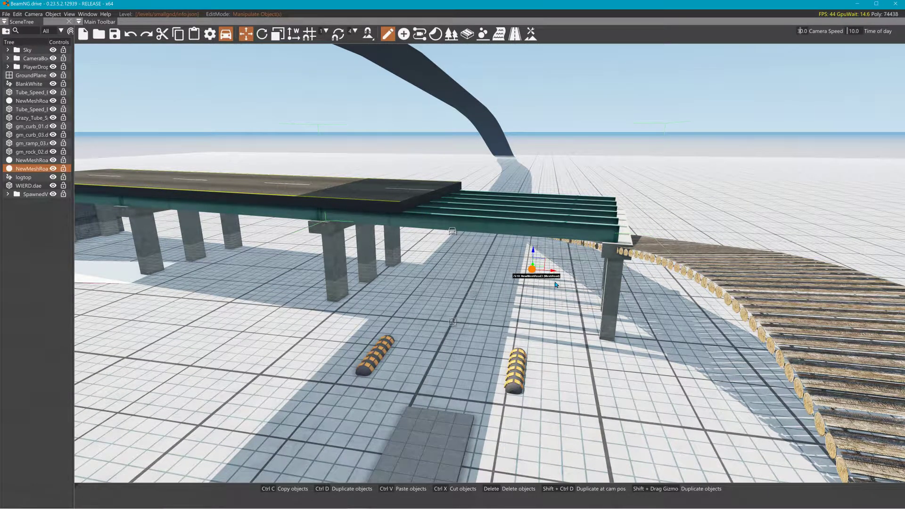
{"action": "left_click_drag", "start_coordinate": [556, 284], "coordinate": [670, 283]}
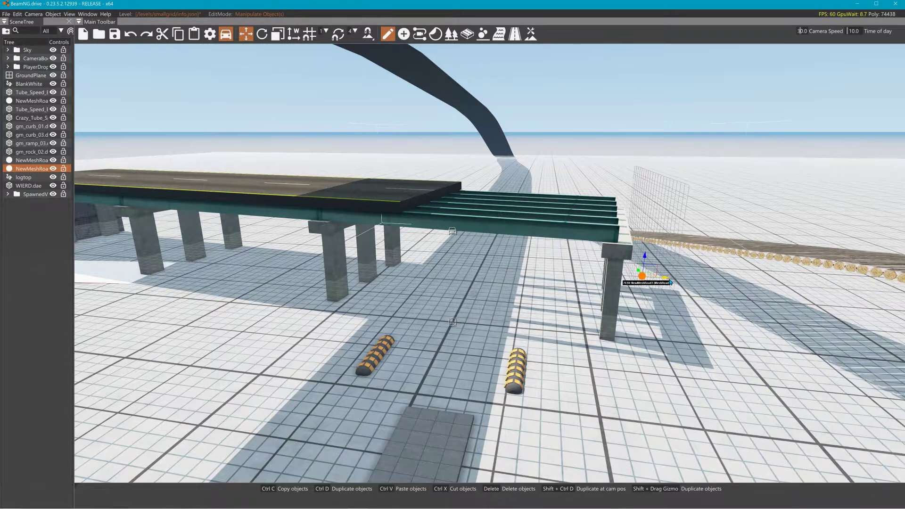
- Select the bridge as thePlayer among the spawned vehicles and shift it sideways along one axis, clear of the speed bumps
{"action": "left_click", "coordinate": [409, 260]}
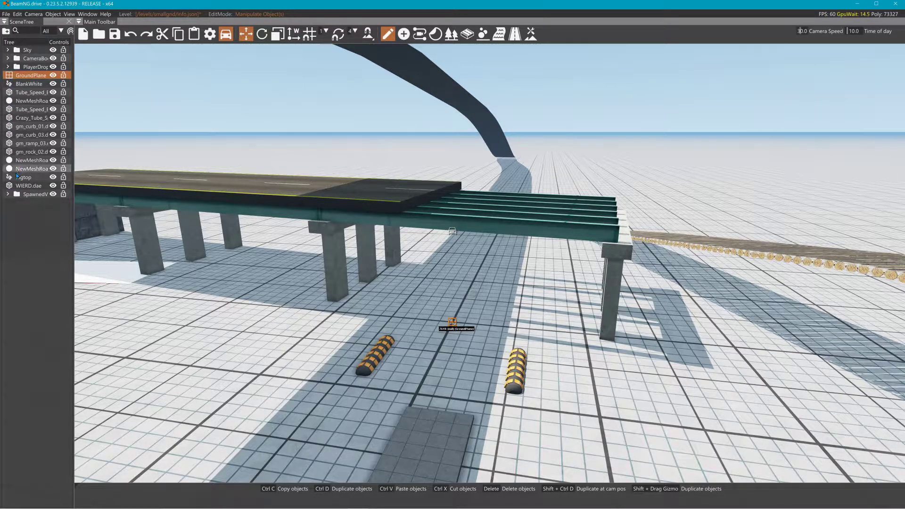
{"action": "left_click", "coordinate": [7, 194]}
{"action": "left_click", "coordinate": [22, 203]}
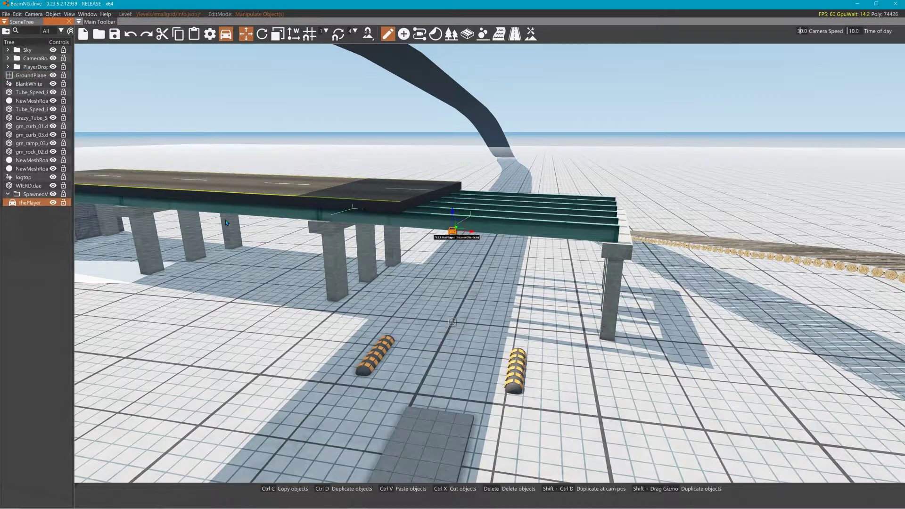
{"action": "left_click_drag", "start_coordinate": [489, 235], "coordinate": [191, 246]}
{"action": "right_click_drag", "start_coordinate": [191, 246], "coordinate": [192, 243]}
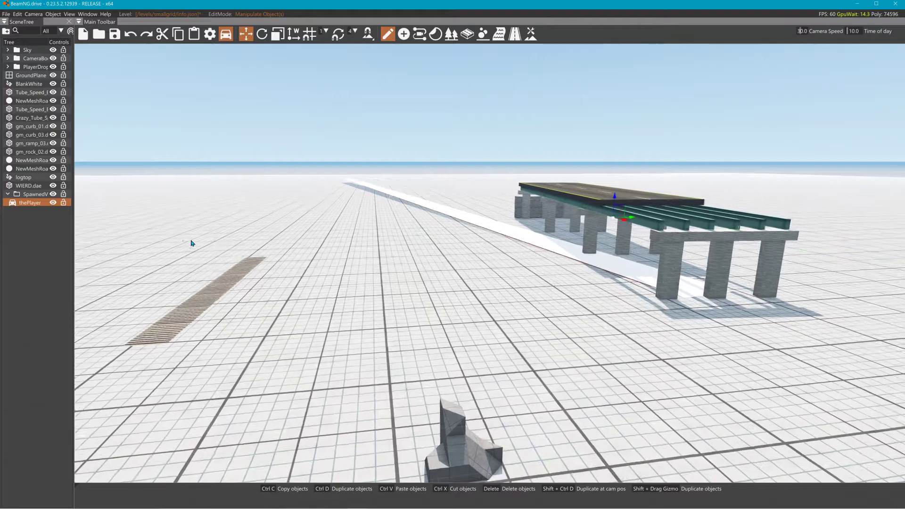
- Delete the long white mesh road that runs beneath the bridge
{"action": "left_click", "coordinate": [483, 228]}
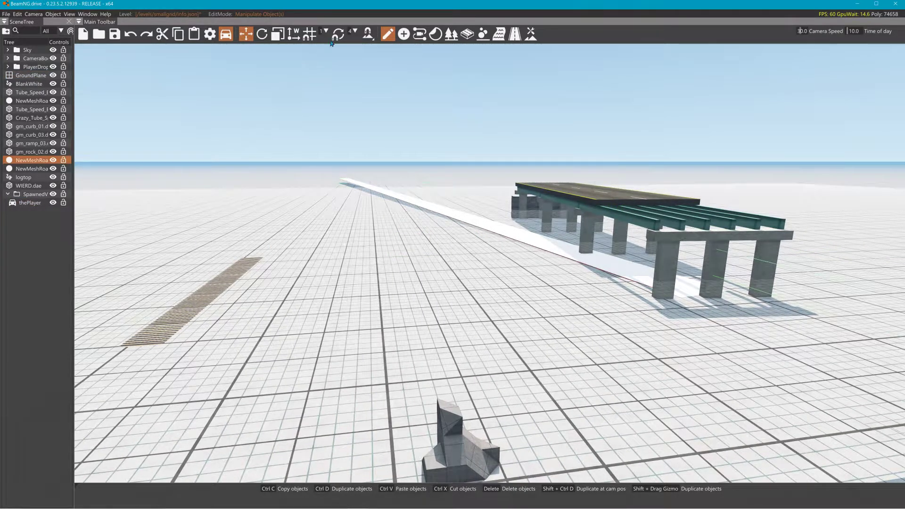
{"action": "left_click", "coordinate": [467, 34]}
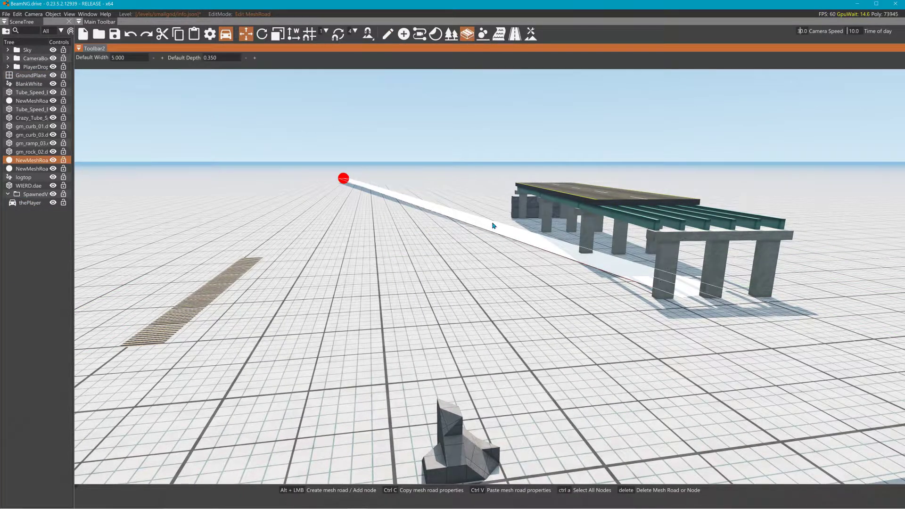
{"action": "key", "text": "Delete"}
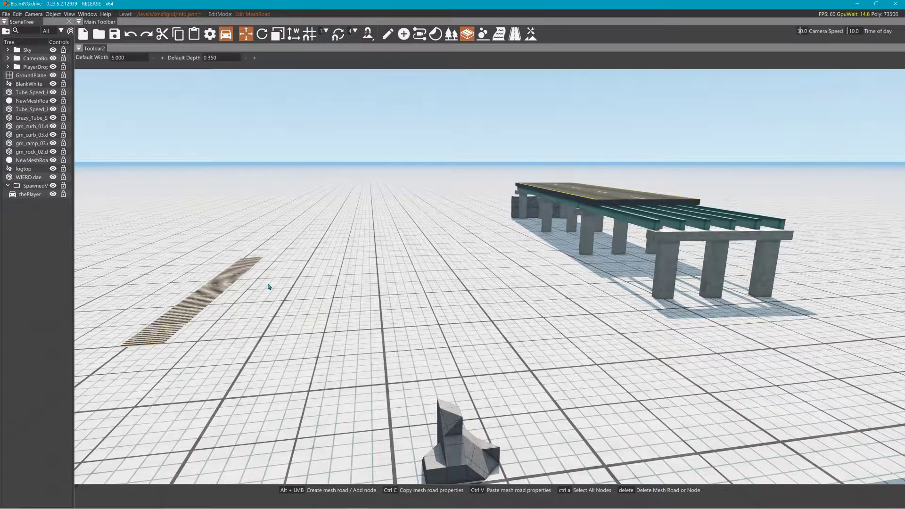
- Inspect the bridge's road deck, exposed green girders and concrete supports from above, beside and below
{"action": "right_click_drag", "start_coordinate": [454, 288], "coordinate": [636, 233]}
{"action": "key", "text": "w"}
{"action": "key", "text": "w"}
{"action": "key", "text": "s"}
{"action": "key", "text": "s"}
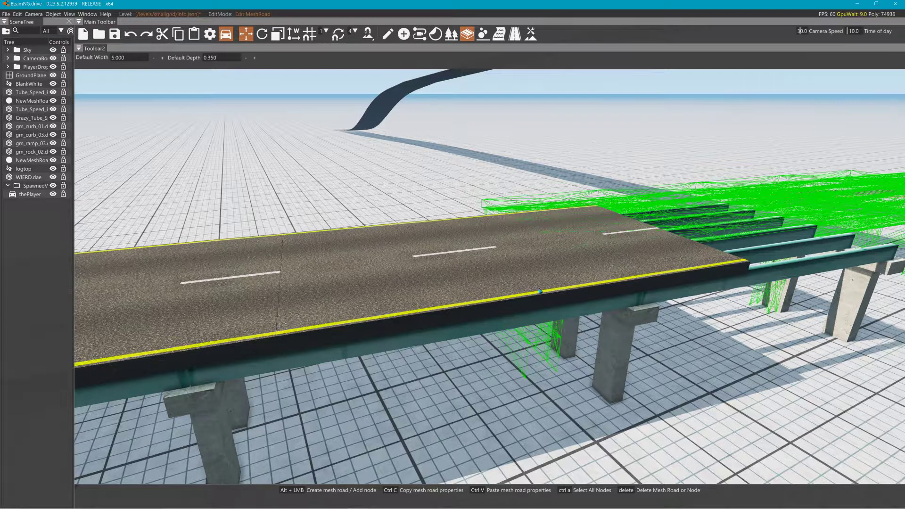
{"action": "right_click_drag", "start_coordinate": [540, 291], "coordinate": [569, 281]}
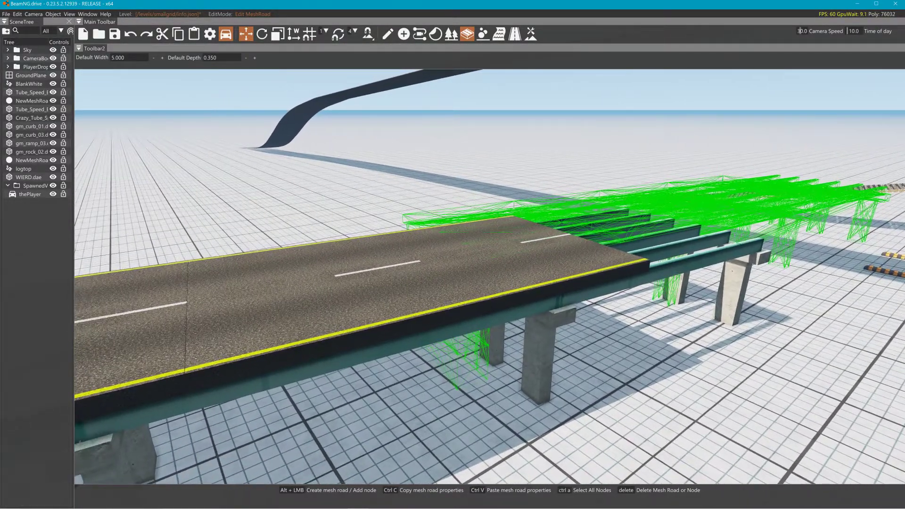
{"action": "left_click", "coordinate": [547, 285]}
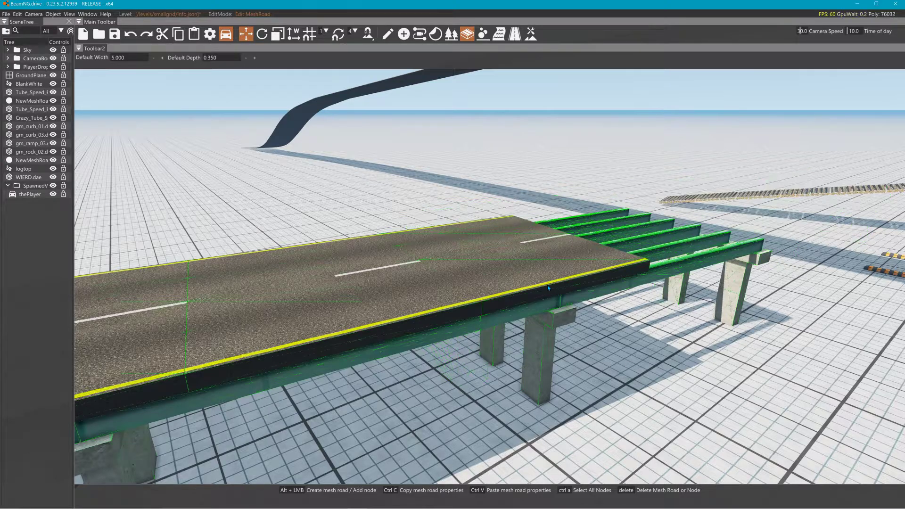
{"action": "right_click_drag", "start_coordinate": [548, 285], "coordinate": [508, 295]}
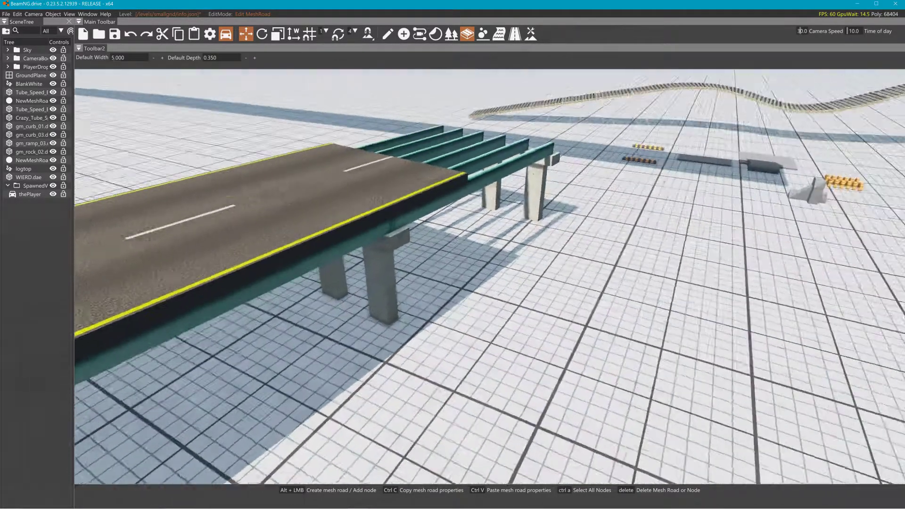
{"action": "key", "text": "w"}
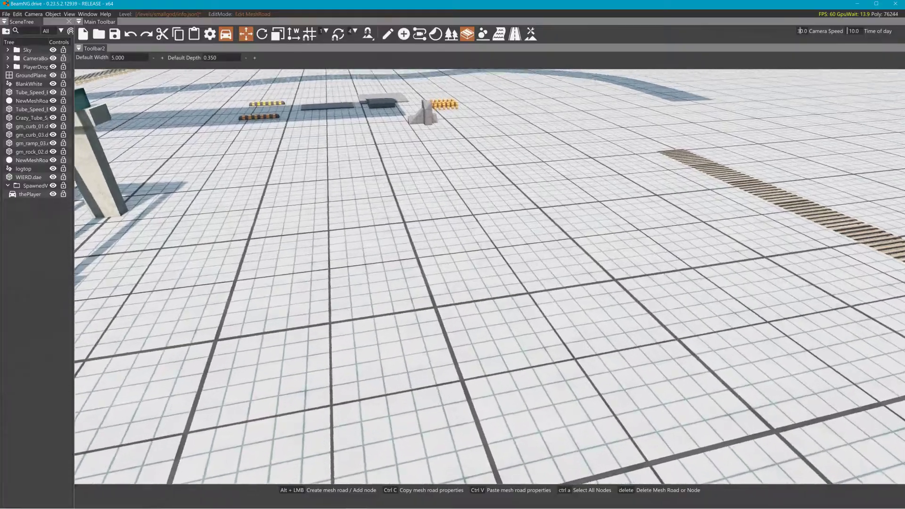
{"action": "key", "text": "w"}
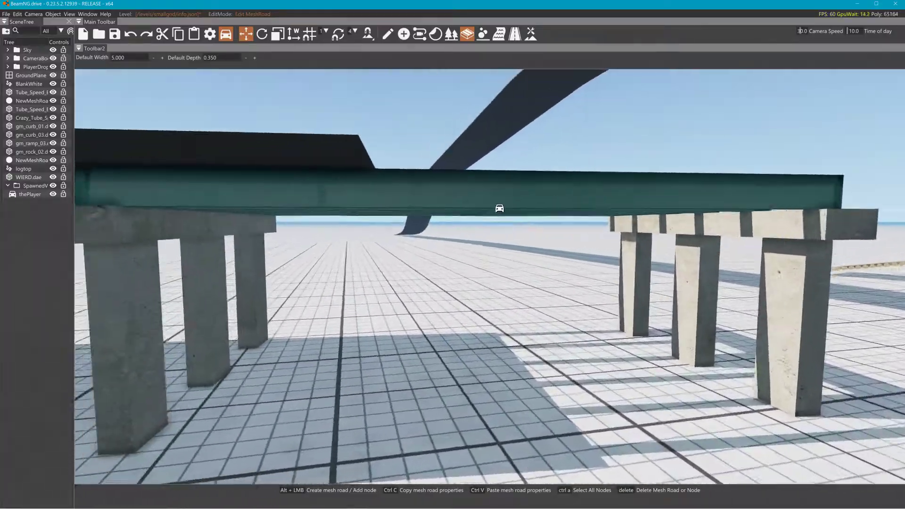
{"action": "key", "text": "w"}
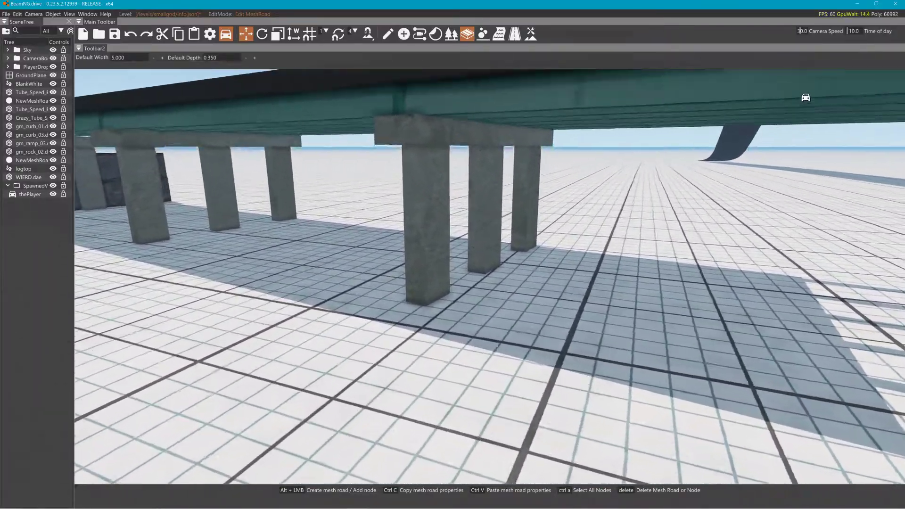
- Examine the bridge's supports, deck and beam connections from several sides during the collapse
{"action": "key", "text": "w"}
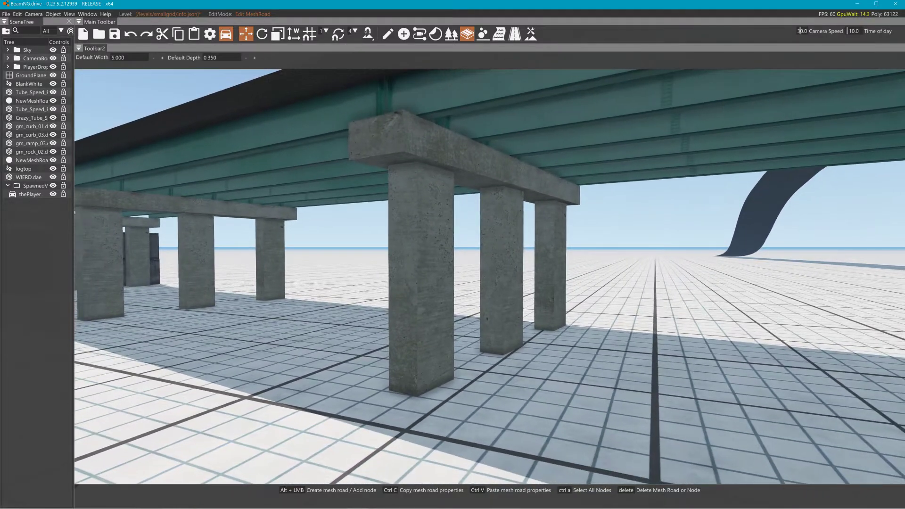
{"action": "right_click_drag", "start_coordinate": [495, 294], "coordinate": [485, 285]}
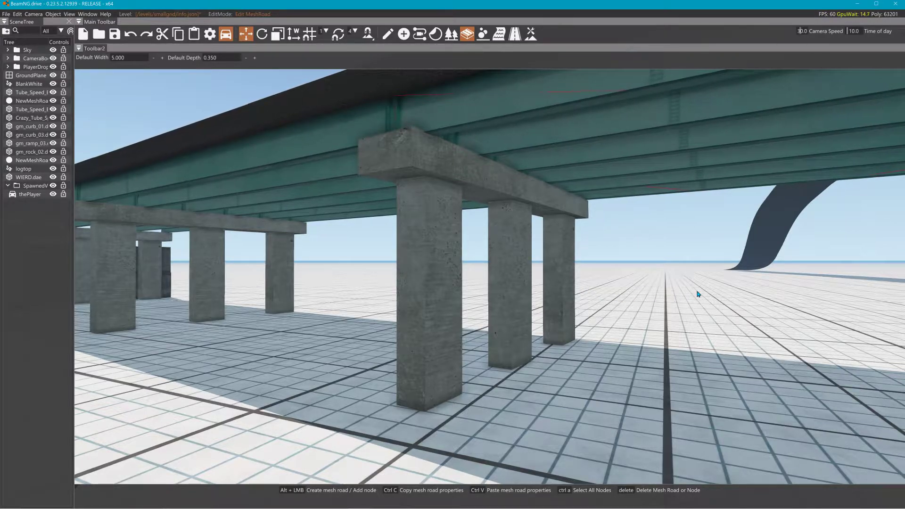
{"action": "key", "text": "alt"}
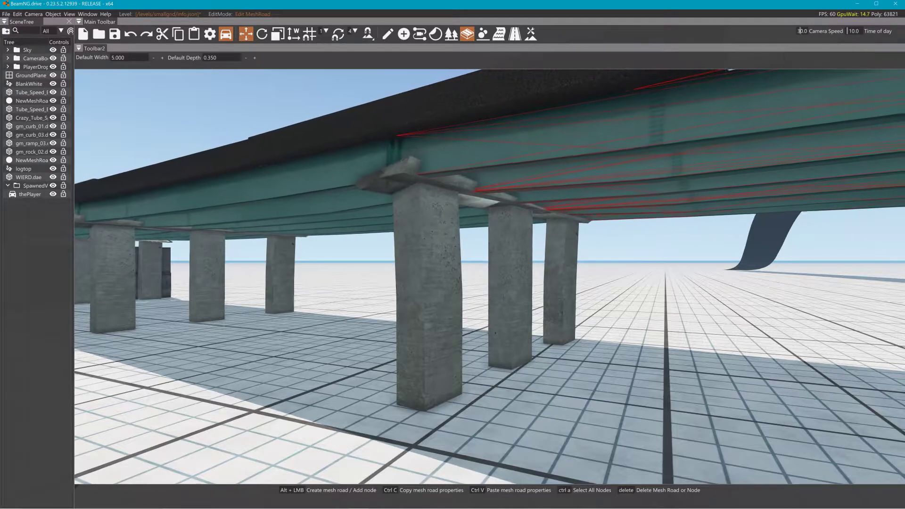
{"action": "mouse_move", "coordinate": [627, 280]}
{"action": "right_mouse_down"}
{"action": "mouse_move", "coordinate": [629, 293]}
{"action": "mouse_move", "coordinate": [631, 280]}
{"action": "right_mouse_up"}
{"action": "key", "text": "s"}
{"action": "key", "text": "s"}
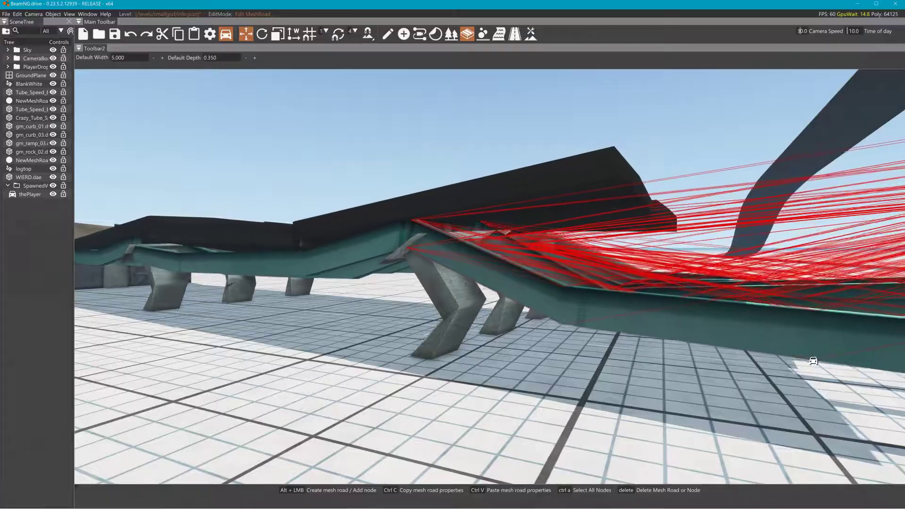
{"action": "key", "text": "e"}
{"action": "key", "text": "s"}
{"action": "right_click_drag", "start_coordinate": [519, 247], "coordinate": [536, 279]}
{"action": "key", "text": "w"}
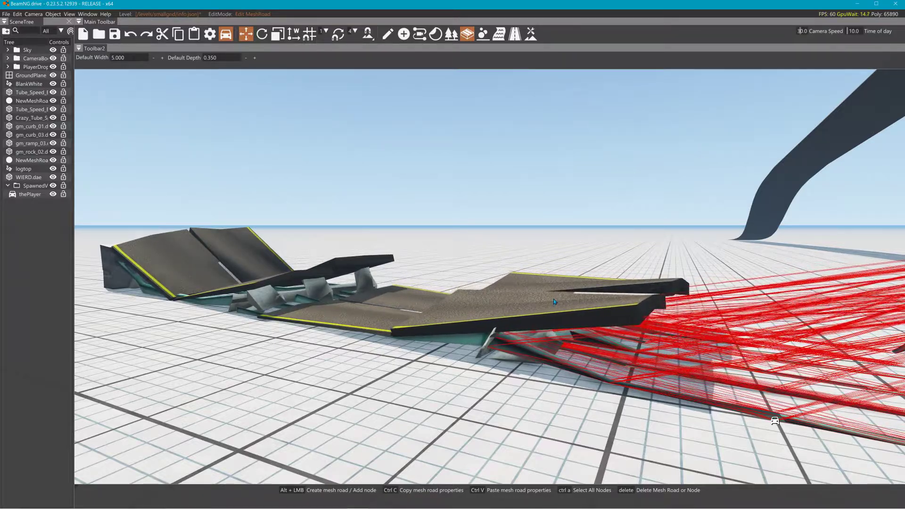
{"action": "right_click_drag", "start_coordinate": [554, 299], "coordinate": [657, 295]}
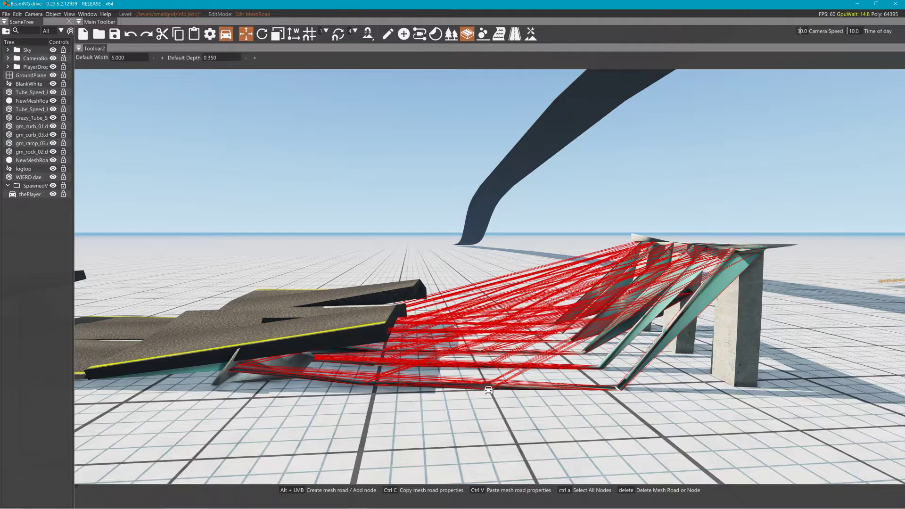
{"action": "right_click_drag", "start_coordinate": [489, 276], "coordinate": [297, 293]}
{"action": "key", "text": "w"}
{"action": "key", "text": "s"}
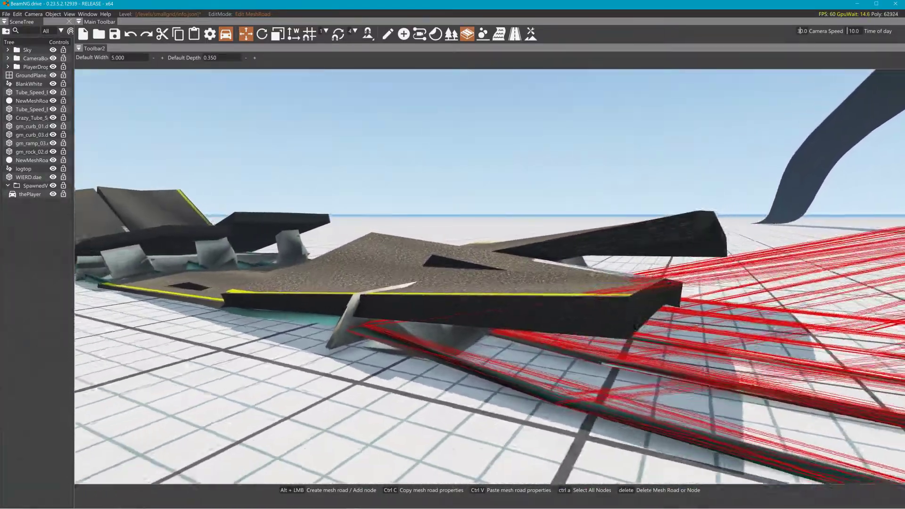
{"action": "mouse_move", "coordinate": [529, 299]}
{"action": "right_mouse_down"}
{"action": "mouse_move", "coordinate": [531, 310]}
{"action": "mouse_move", "coordinate": [540, 305]}
{"action": "right_mouse_up"}
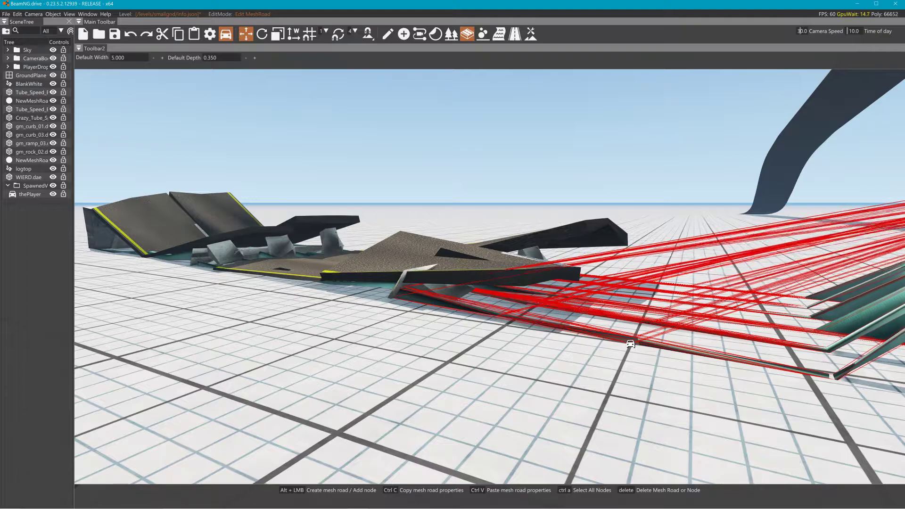
- Reset the bridge, leave the world editor and watch the collapse with the free camera
{"action": "key", "text": "r"}
{"action": "mouse_move", "coordinate": [716, 242]}
{"action": "right_mouse_down"}
{"action": "mouse_move", "coordinate": [829, 193]}
{"action": "mouse_move", "coordinate": [886, 200]}
{"action": "mouse_move", "coordinate": [717, 244]}
{"action": "right_mouse_up"}
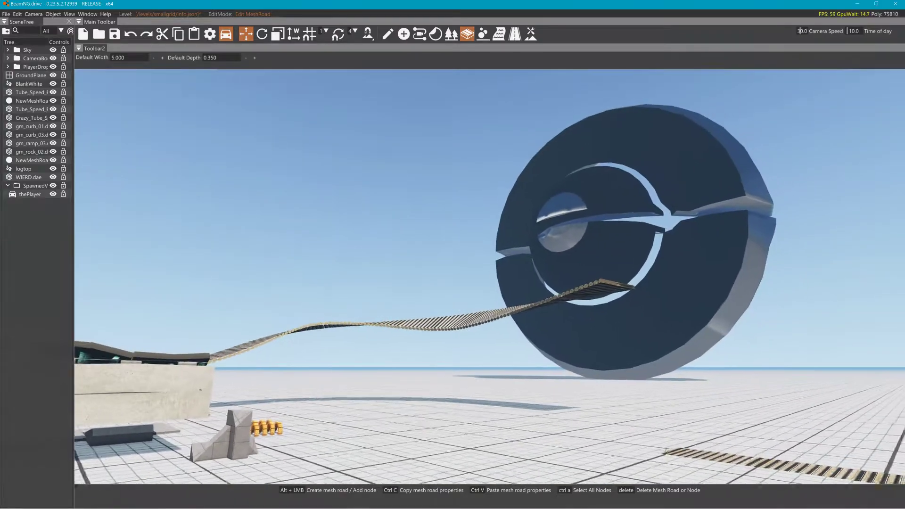
{"action": "right_click_drag", "start_coordinate": [452, 254], "coordinate": [732, 275]}
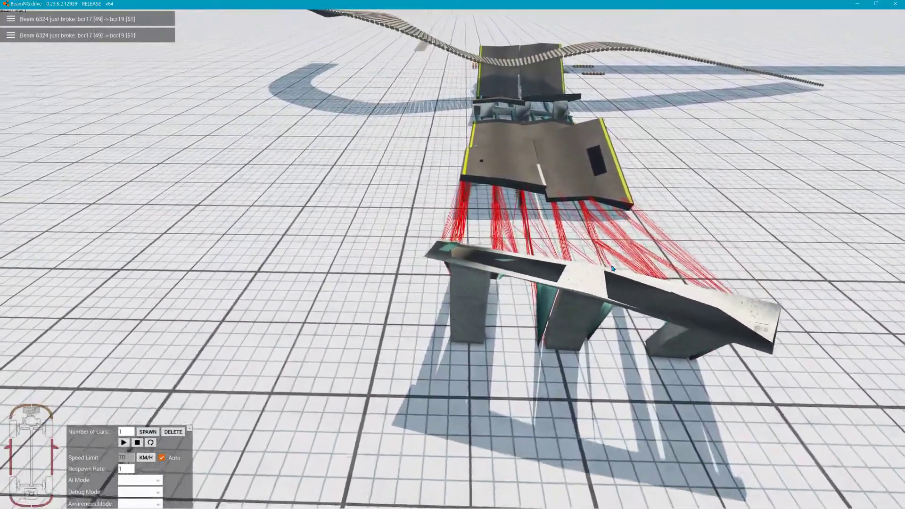
{"action": "key", "text": "shift+c"}
{"action": "right_click_drag", "start_coordinate": [613, 269], "coordinate": [202, 185]}
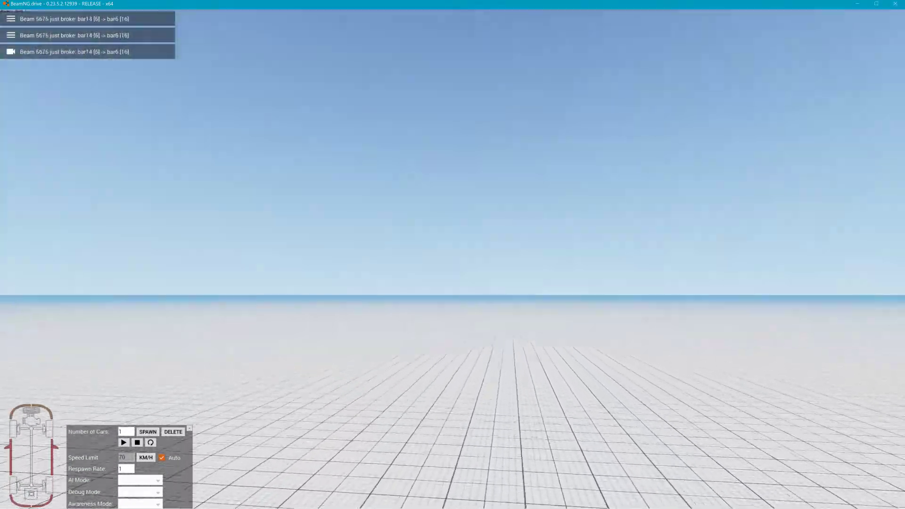
{"action": "key", "text": "shift+c"}
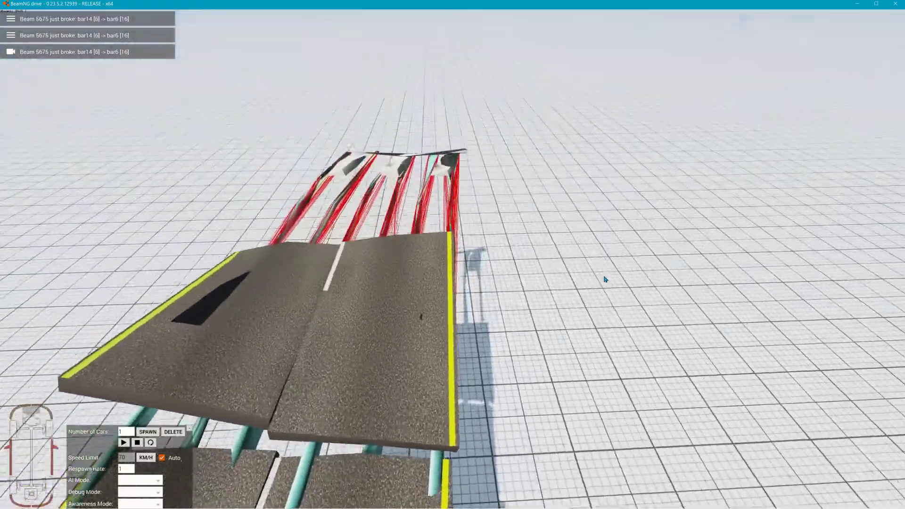
{"action": "key", "text": "r"}
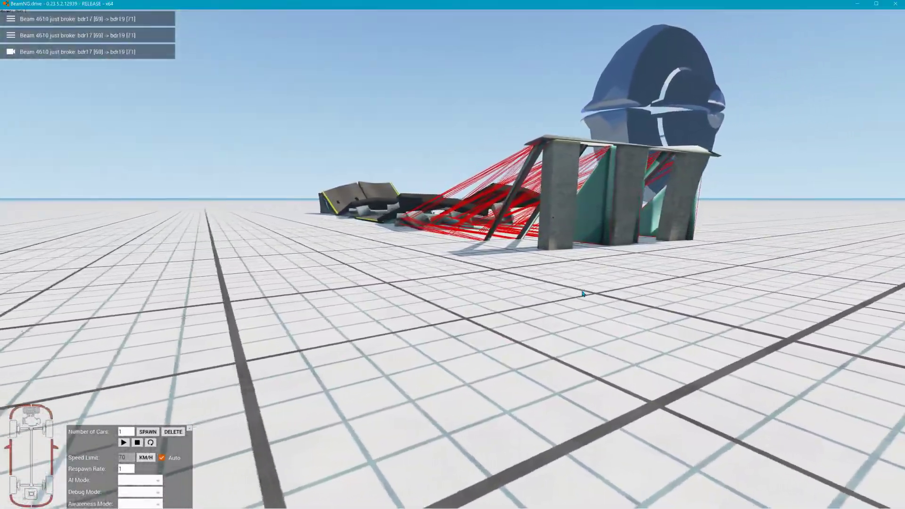
{"action": "key", "text": "shift+c"}
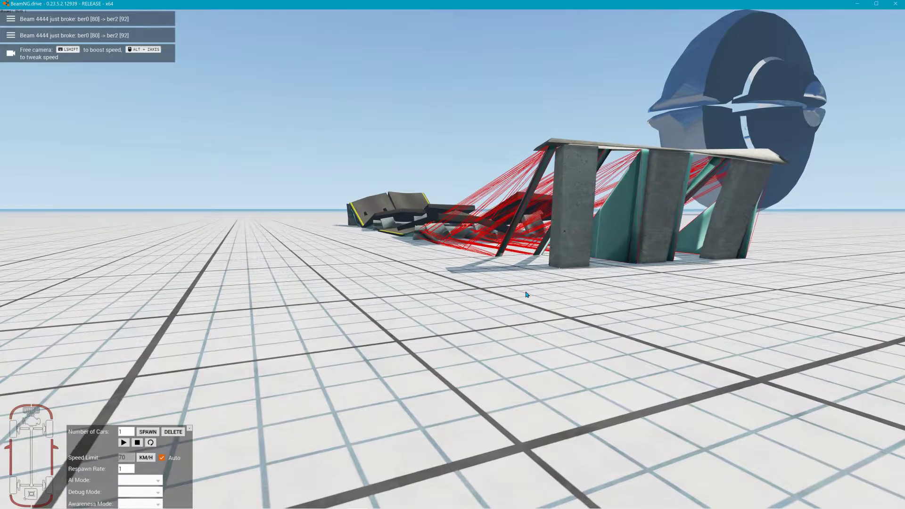
- Set the beam visualization to Break groups and inspect the collapsed deck without the broken-beam lines
{"action": "key", "text": "ctrl+b"}
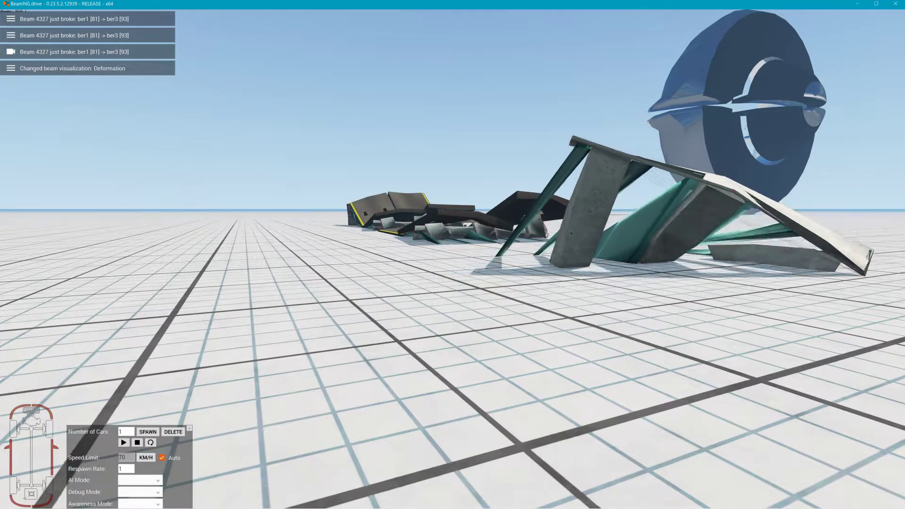
{"action": "key", "text": "ctrl+b"}
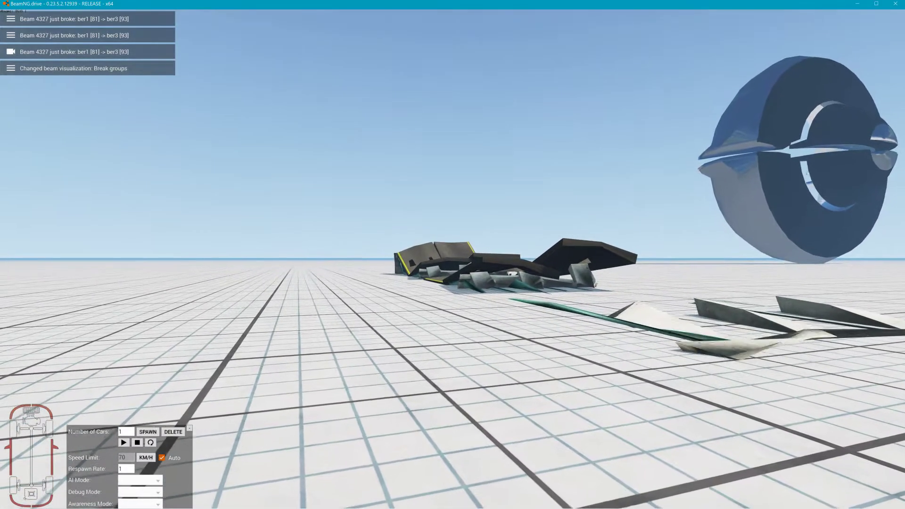
{"action": "key", "text": "w"}
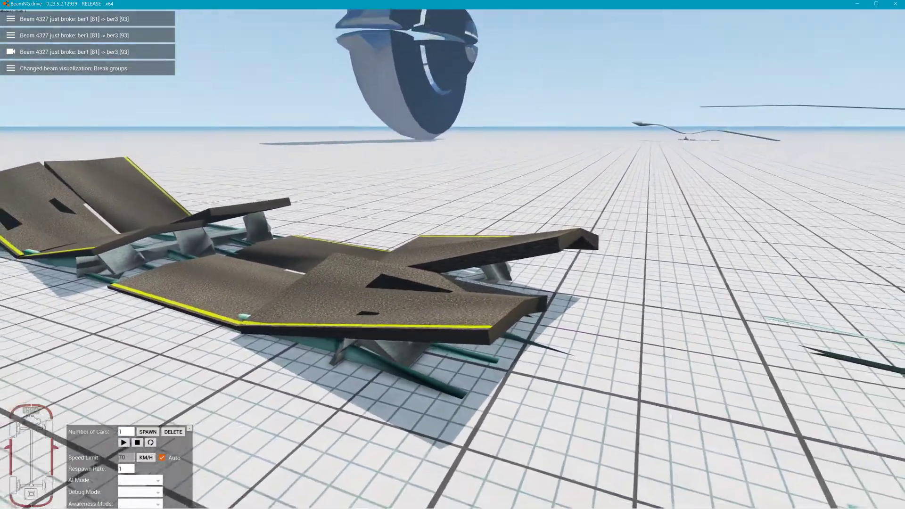
{"action": "right_click_drag", "start_coordinate": [541, 288], "coordinate": [514, 283]}
{"action": "key", "text": "s"}
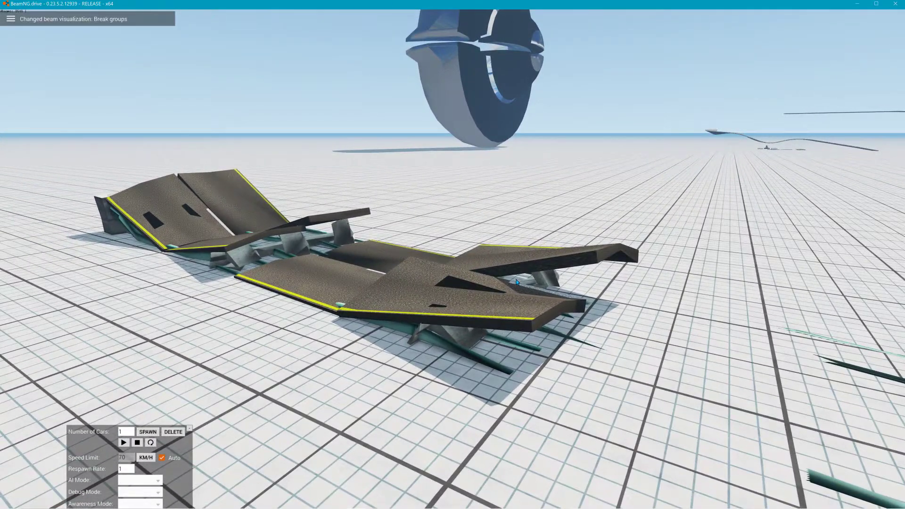
- Restore the bridge to its home position, recover it and exit into walking mode
{"action": "key", "text": "Home"}
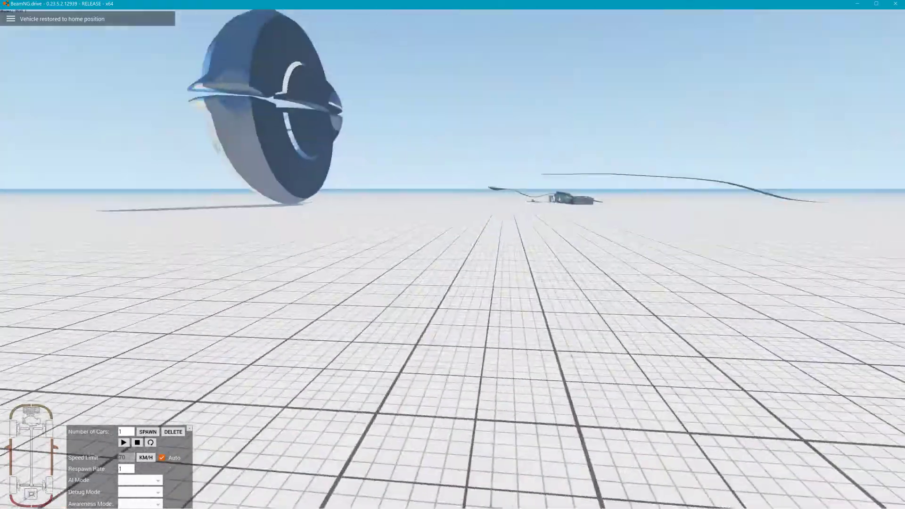
{"action": "right_click_drag", "start_coordinate": [515, 283], "coordinate": [409, 339]}
{"action": "key", "text": "Insert"}
{"action": "key", "text": "f"}
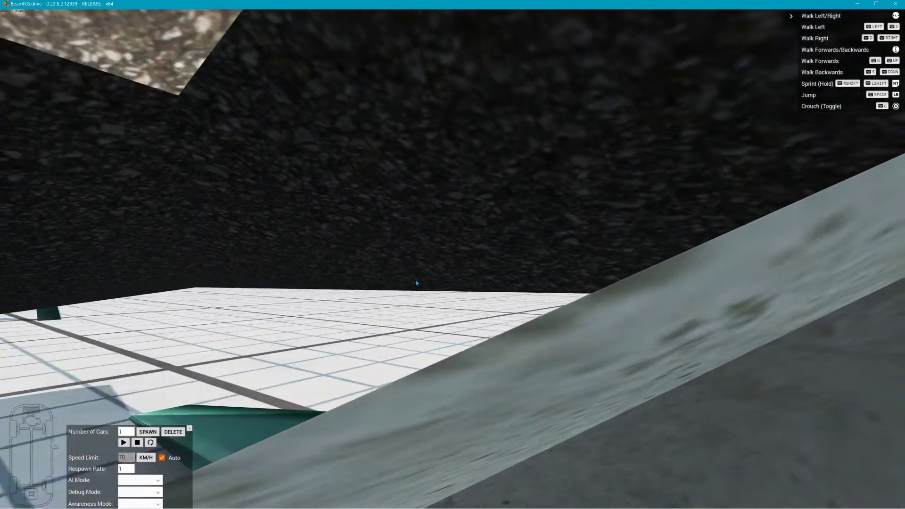
- Switch to the free camera and examine the fallen deck sections and green girders from the side
{"action": "key", "text": "shift+c"}
{"action": "key", "text": "s"}
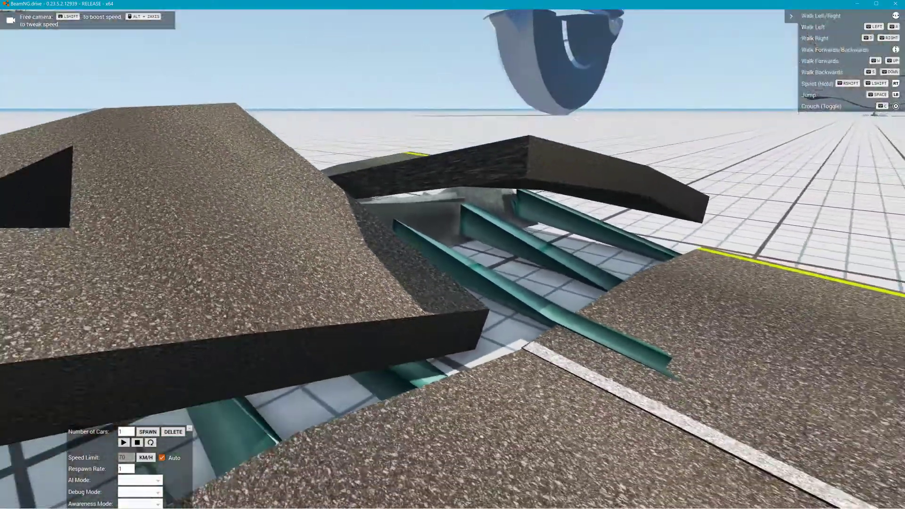
{"action": "key", "text": "d"}
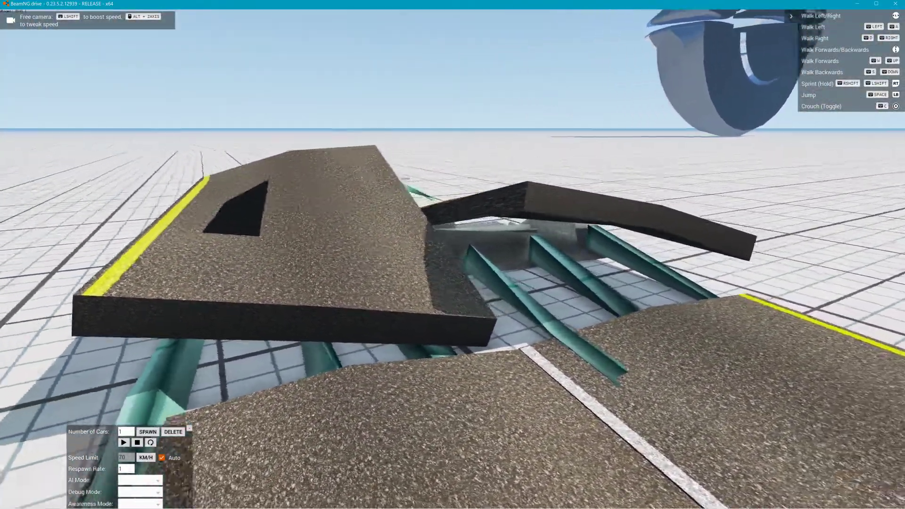
{"action": "key", "text": "d"}
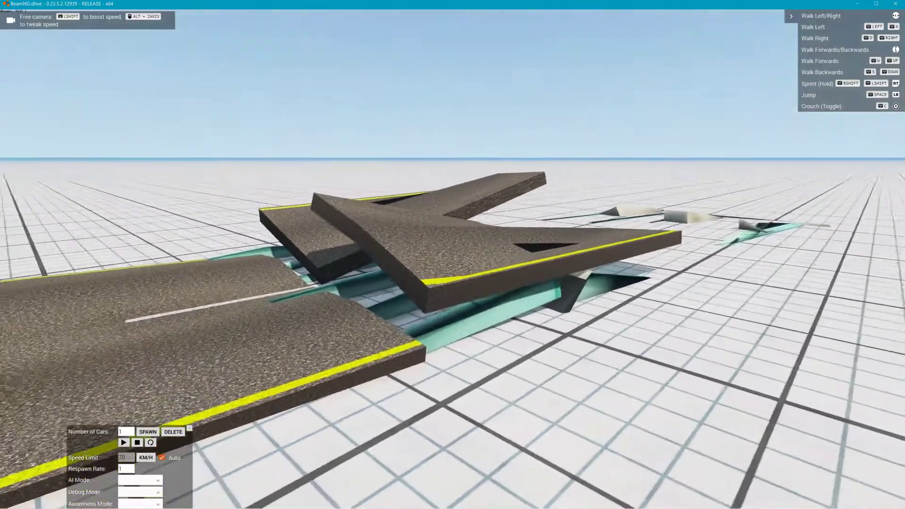
{"action": "key", "text": "d"}
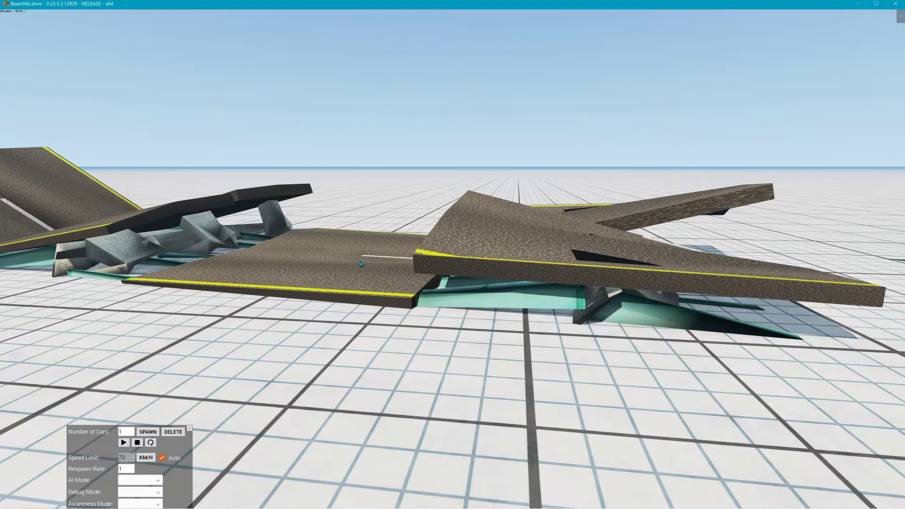
{"action": "key", "text": "a"}
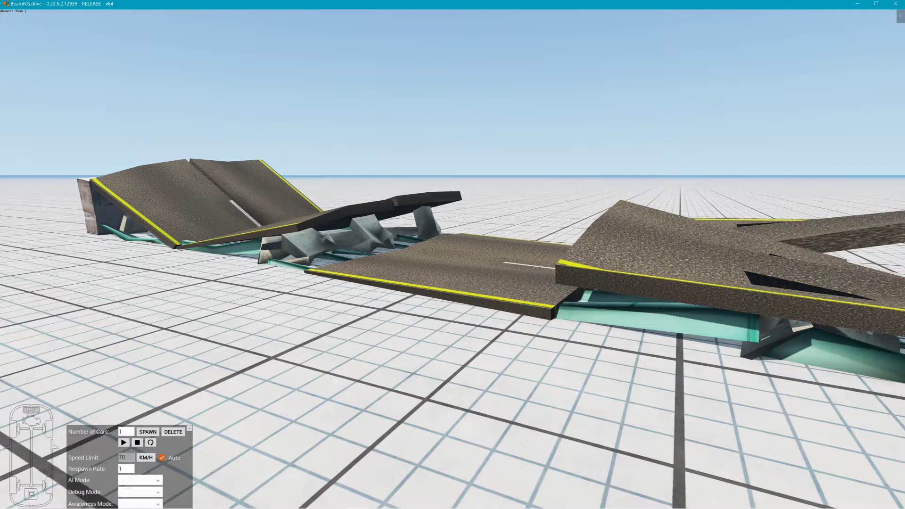
- Reset the bridge repeatedly and observe how its concrete pillars and deck behave under load
{"action": "key", "text": "r"}
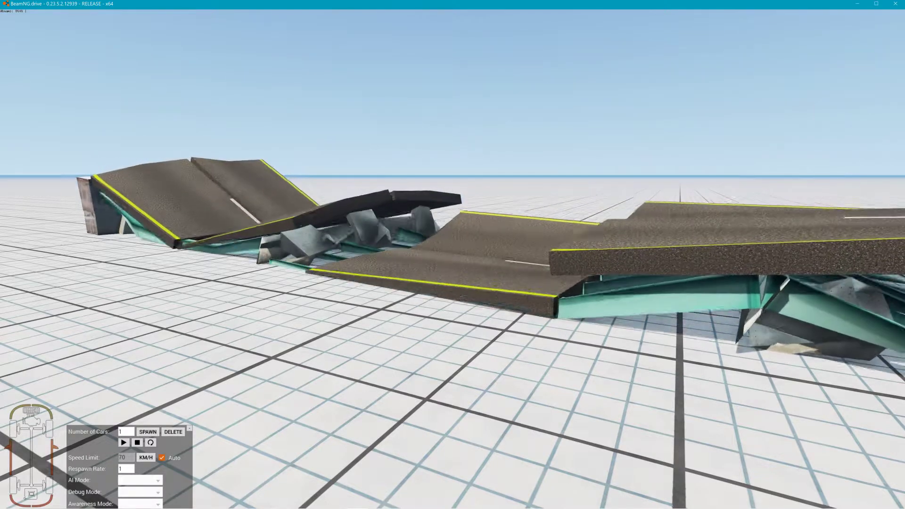
{"action": "right_click_drag", "start_coordinate": [244, 266], "coordinate": [223, 277]}
{"action": "key", "text": "r"}
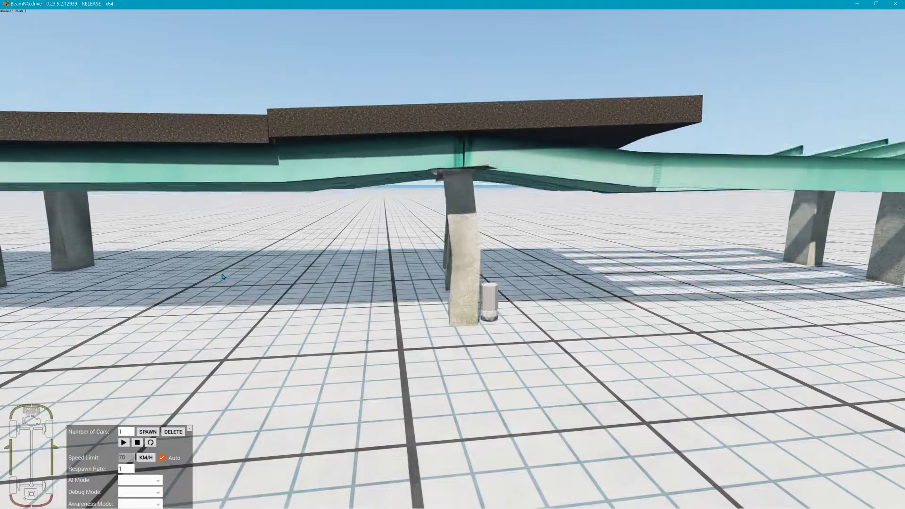
{"action": "key", "text": "r"}
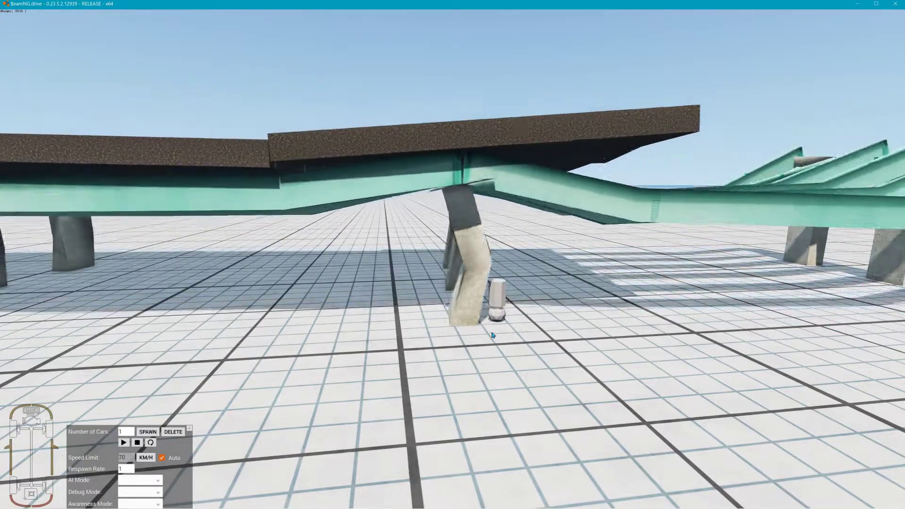
{"action": "key", "text": "r"}
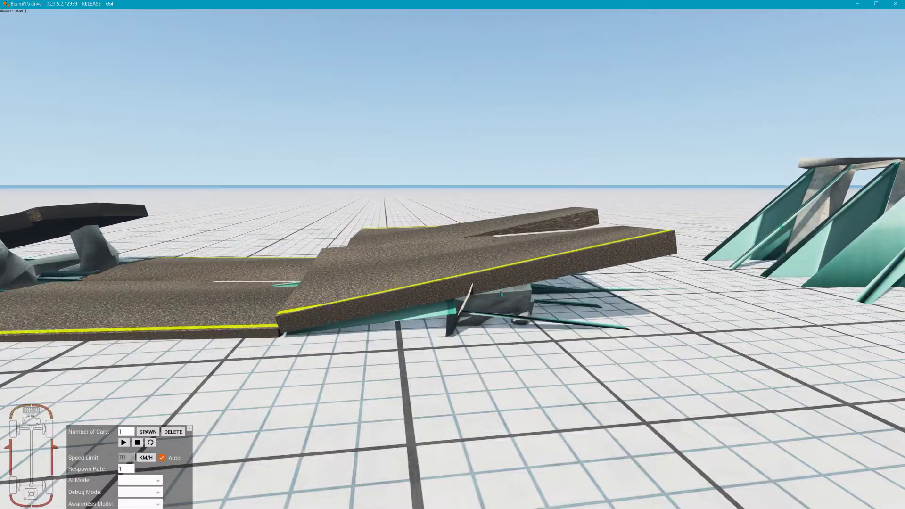
{"action": "right_click_drag", "start_coordinate": [501, 294], "coordinate": [363, 264]}
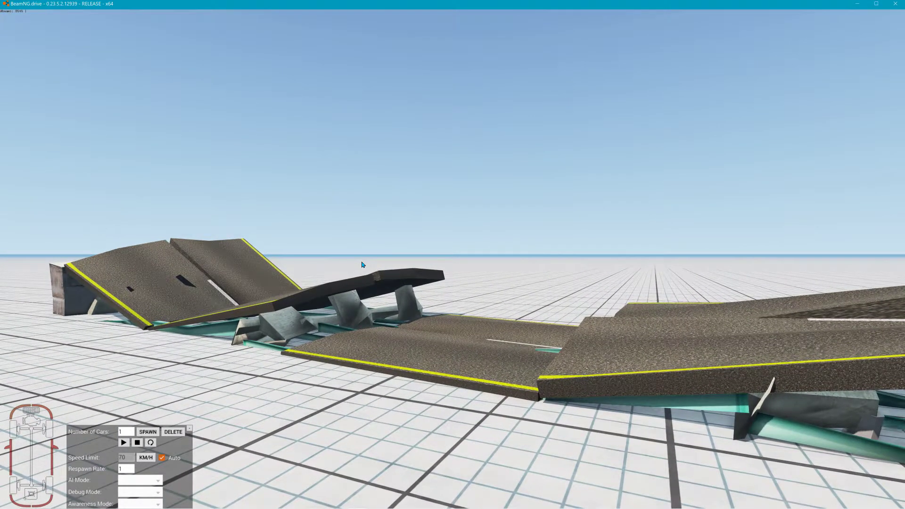
- Pause the simulation, spawn a Hirochi SBR4 eSBR 800 as a new vehicle near the bridge and switch to the free camera
{"action": "key", "text": "j"}
{"action": "key", "text": "Escape"}
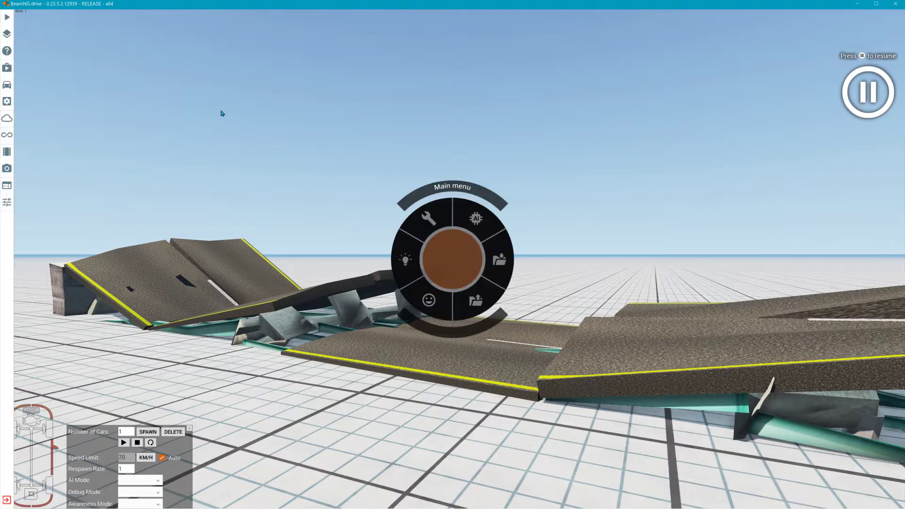
{"action": "left_click", "coordinate": [15, 86]}
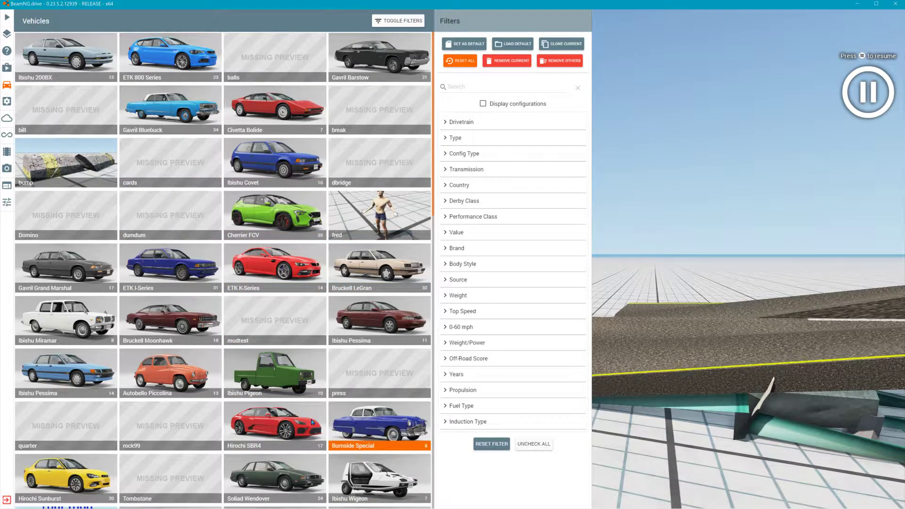
{"action": "left_click", "coordinate": [294, 421]}
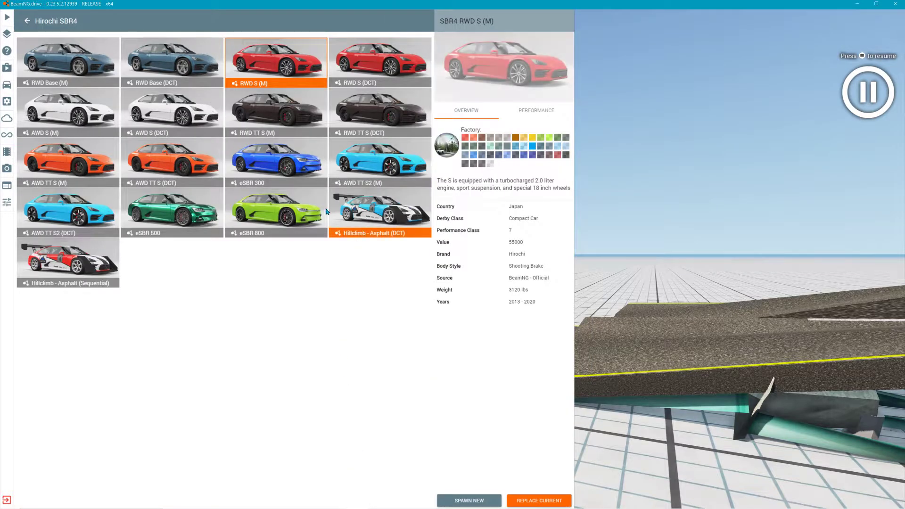
{"action": "left_click", "coordinate": [478, 501]}
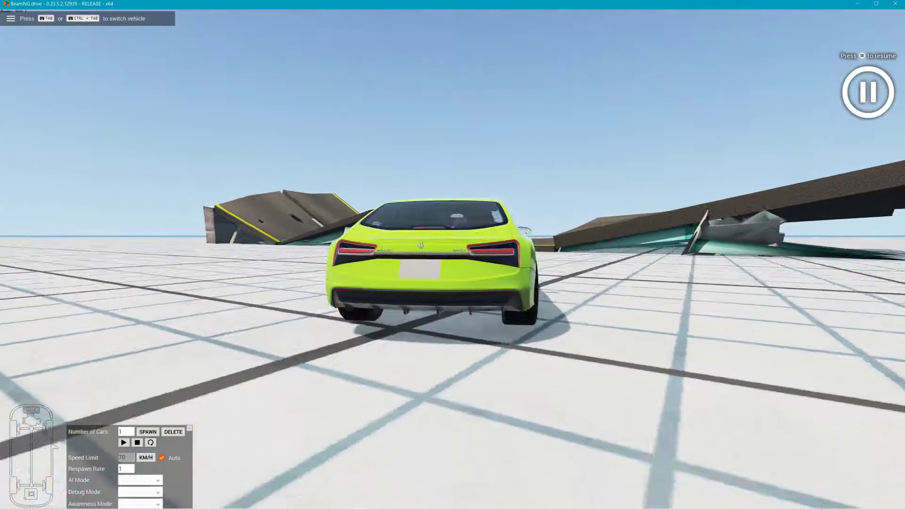
{"action": "key", "text": "shift+c"}
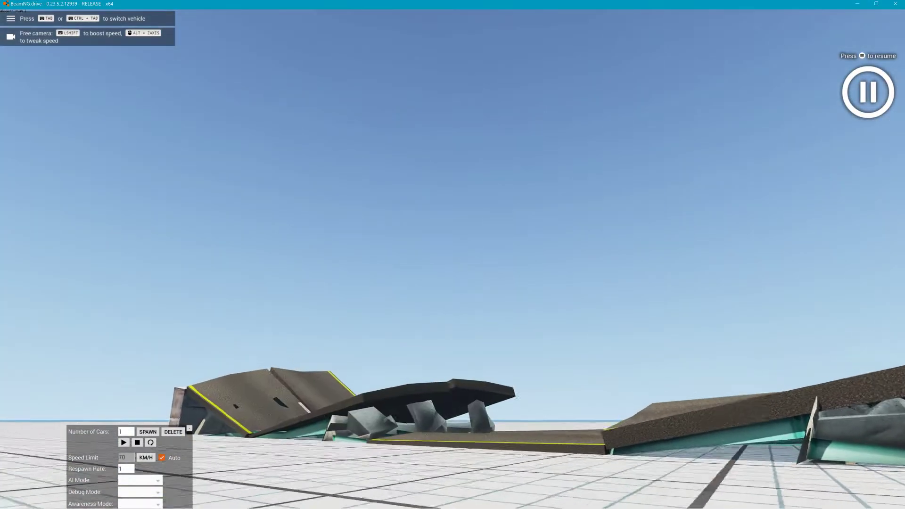
- Fly over the fallen deck sections to the car hanging in the air and recover the car onto the wreckage
{"action": "key", "text": "w"}
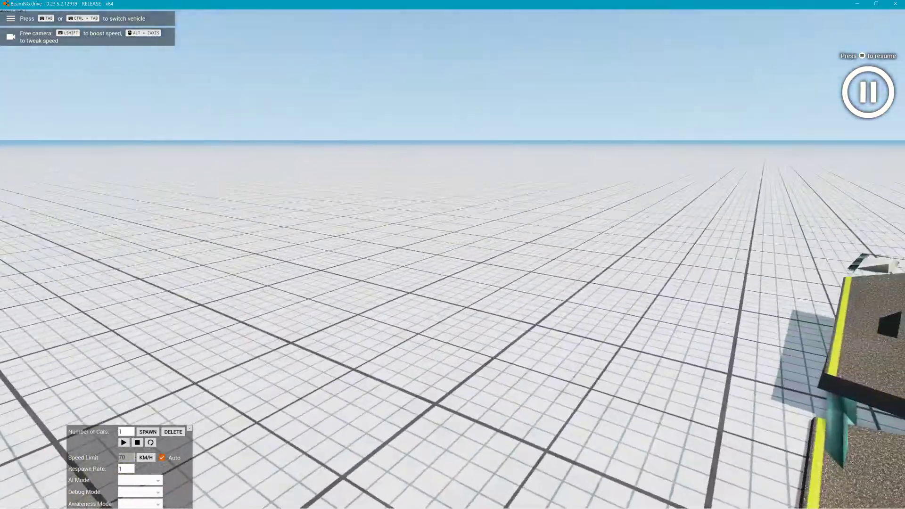
{"action": "key", "text": "w"}
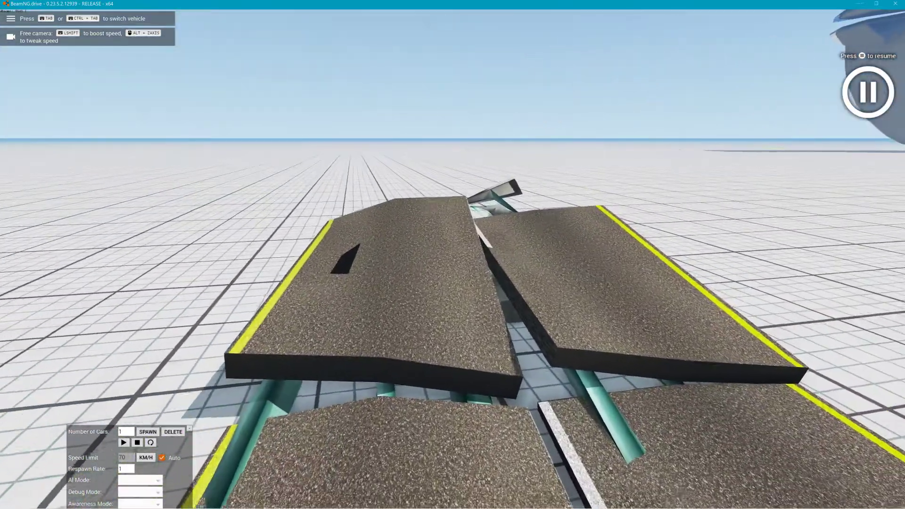
{"action": "key", "text": "s"}
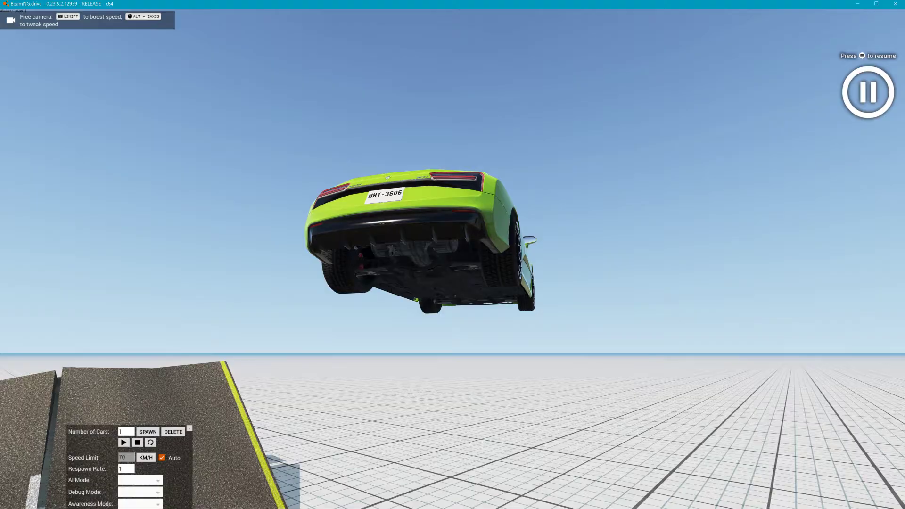
{"action": "key", "text": "Insert"}
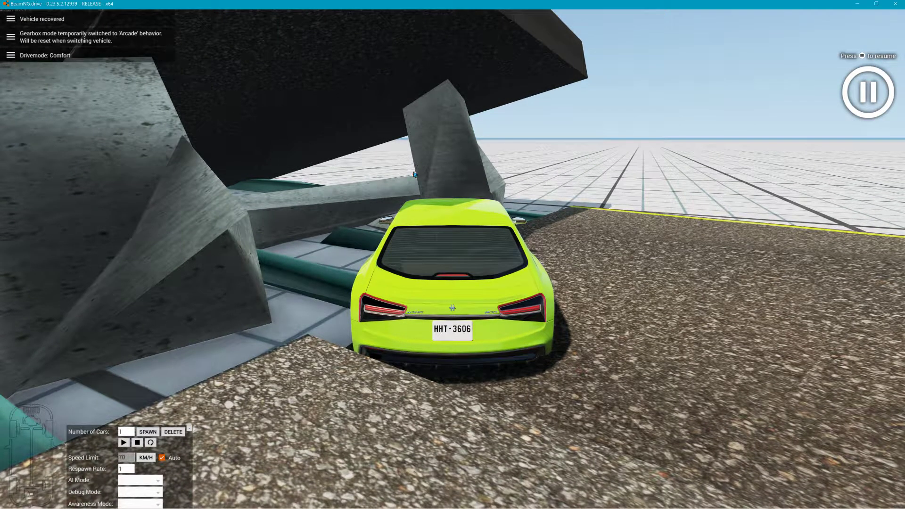
- Reset the collapsed bridge to its intact shape and look along its road deck with the free camera
{"action": "key", "text": "Tab"}
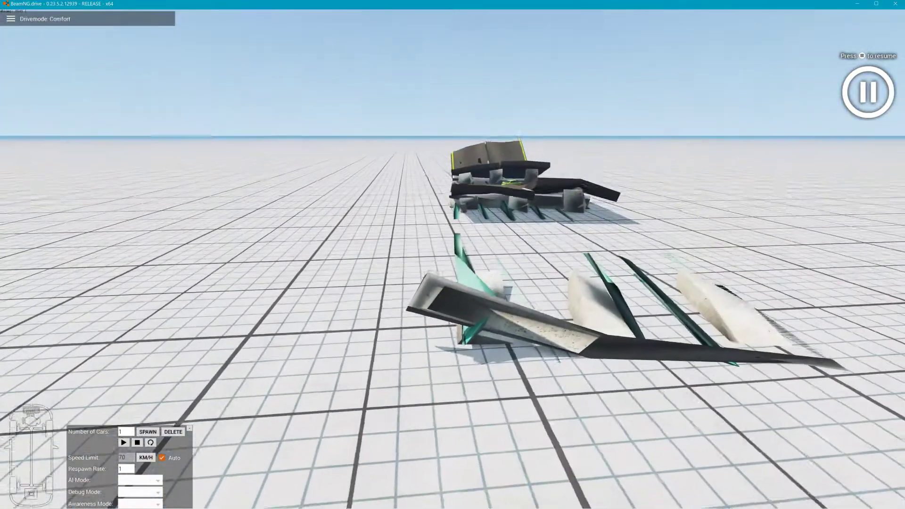
{"action": "key", "text": "r"}
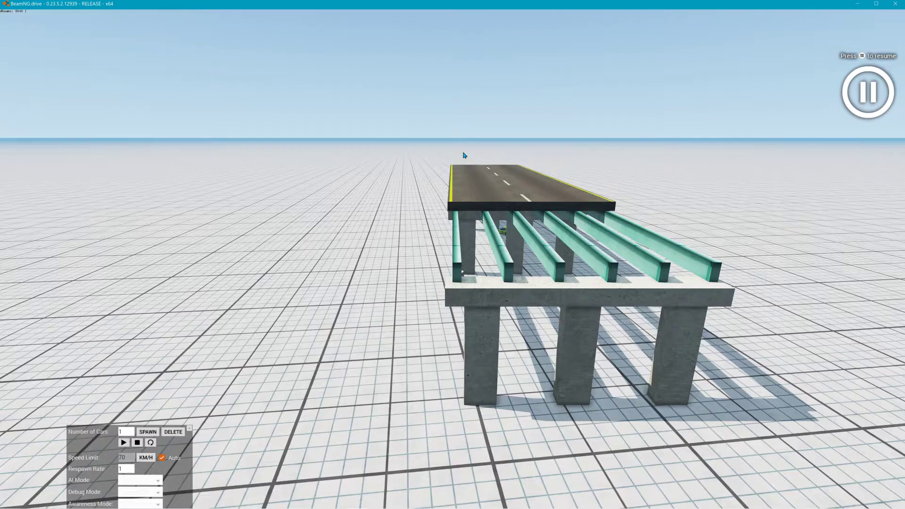
{"action": "key", "text": "Tab"}
{"action": "key", "text": "shift+c"}
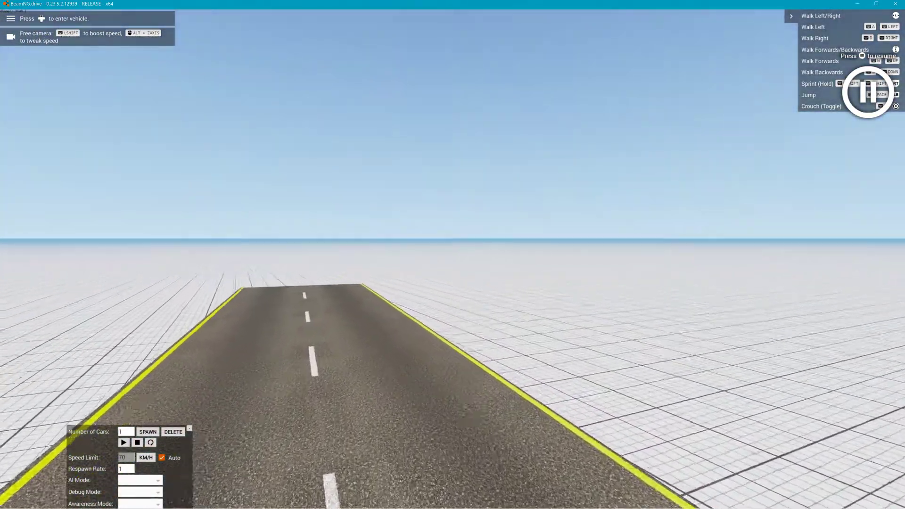
{"action": "key", "text": "w"}
{"action": "key", "text": "w"}
{"action": "right_click_drag", "start_coordinate": [473, 154], "coordinate": [474, 154]}
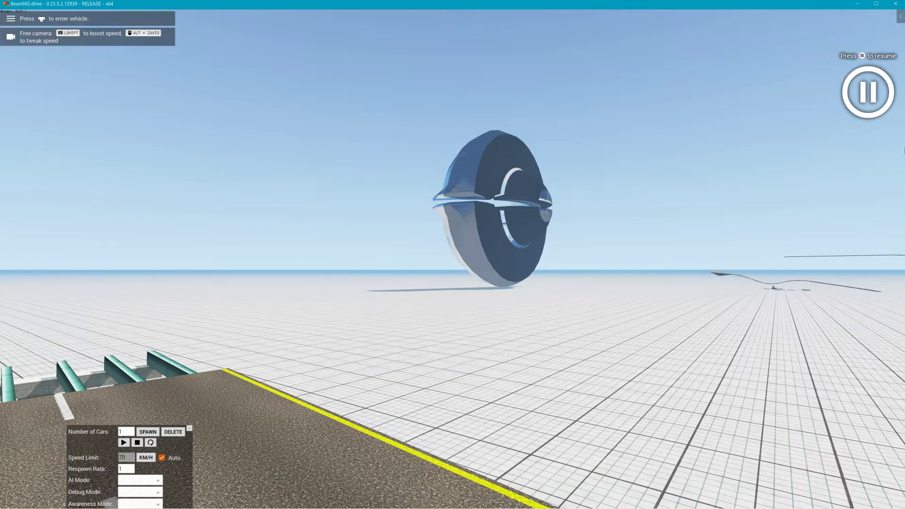
{"action": "key", "text": "shift+c"}
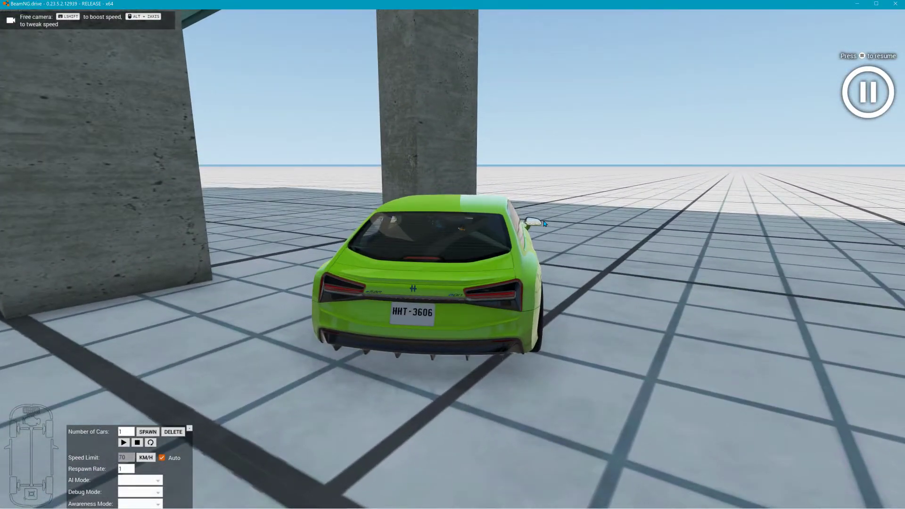
- In the world editor, raise the green car from beneath the bridge onto the road deck and return to the simulation
{"action": "key", "text": "s"}
{"action": "mouse_move", "coordinate": [544, 223]}
{"action": "right_mouse_down"}
{"action": "mouse_move", "coordinate": [544, 245]}
{"action": "mouse_move", "coordinate": [544, 235]}
{"action": "right_mouse_up"}
{"action": "key", "text": "F11"}
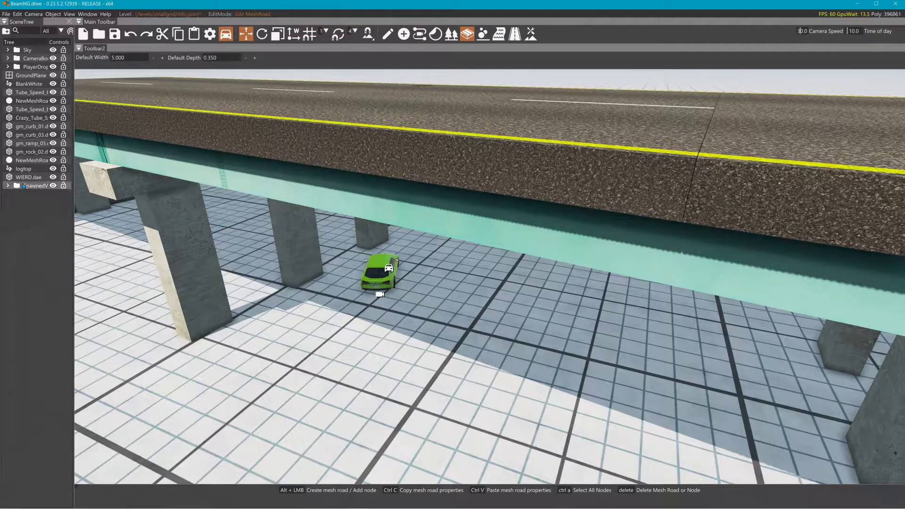
{"action": "left_click", "coordinate": [384, 36]}
{"action": "left_click", "coordinate": [391, 276]}
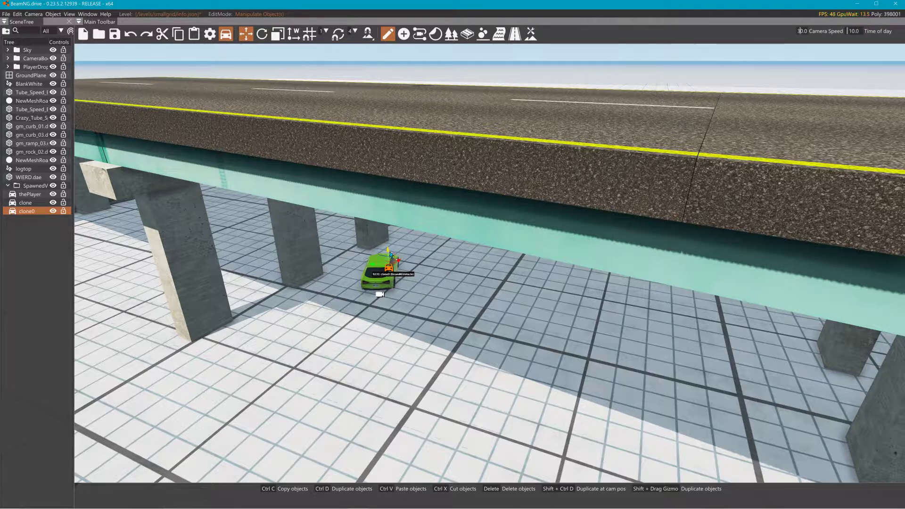
{"action": "left_click_drag", "start_coordinate": [390, 255], "coordinate": [385, 65]}
{"action": "key", "text": "F11"}
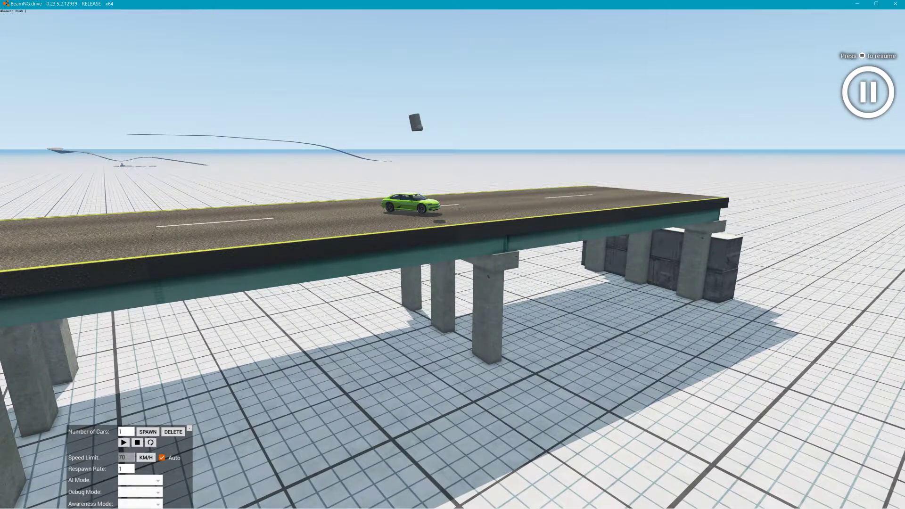
- Resume the simulation and reset the car and bridge in turn to observe the collapse with the car on the deck
{"action": "key", "text": "j"}
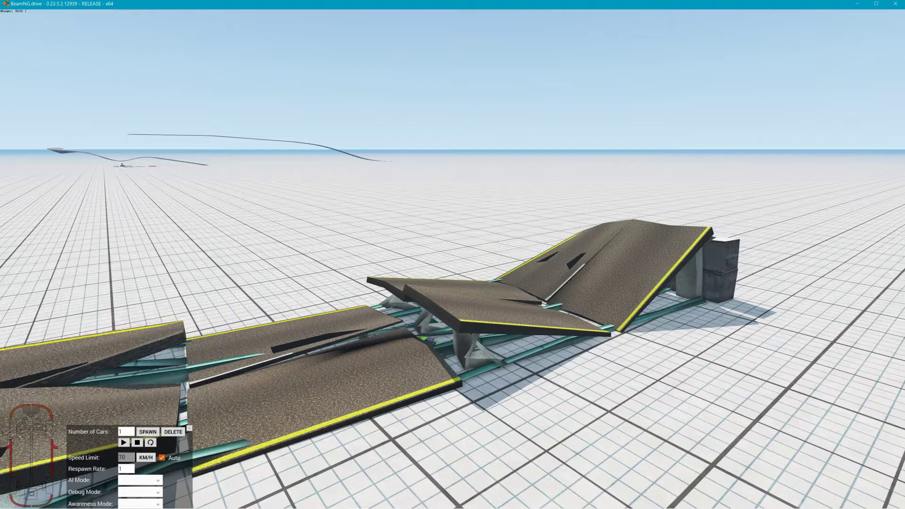
{"action": "key", "text": "Tab"}
{"action": "key", "text": "r"}
{"action": "key", "text": "Tab"}
{"action": "key", "text": "r"}
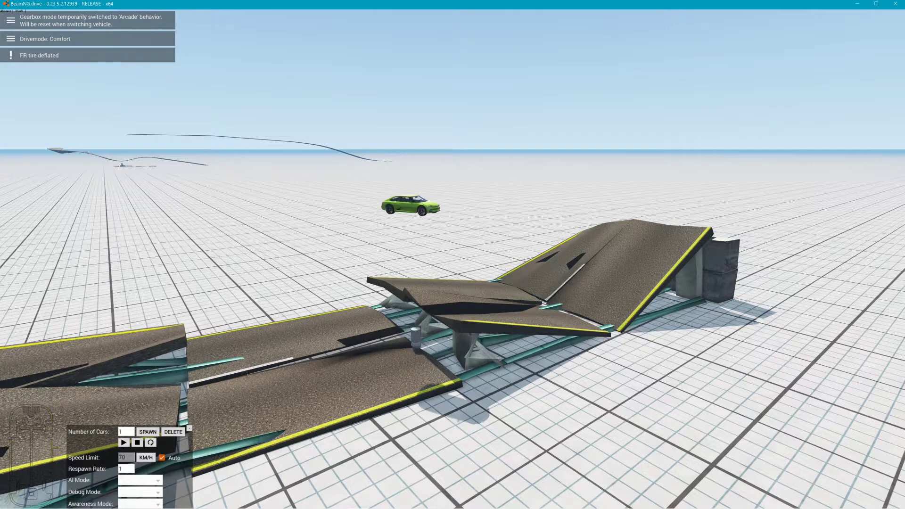
{"action": "key", "text": "r"}
{"action": "key", "text": "Tab"}
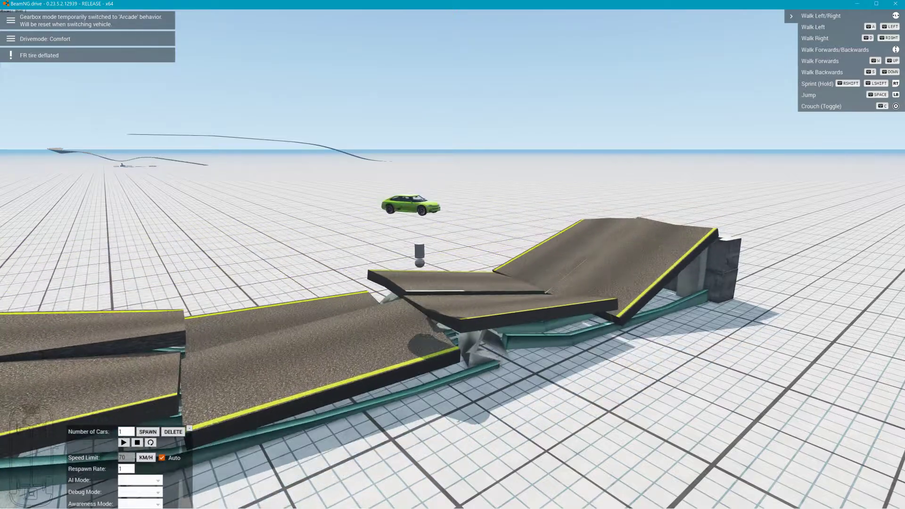
{"action": "key", "text": "r"}
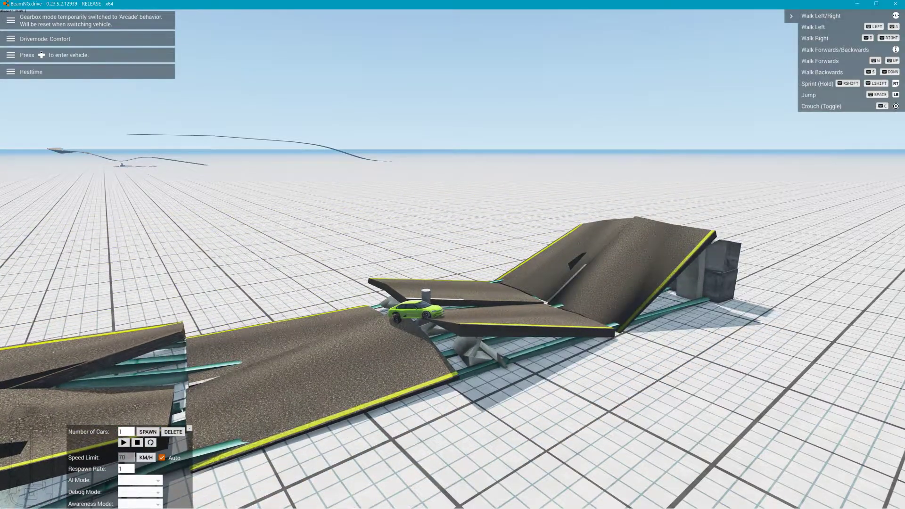
- Slow the simulation to 4 times slower than realtime and reset the bridge and car to watch the collapse again
{"action": "key", "text": "alt+Down"}
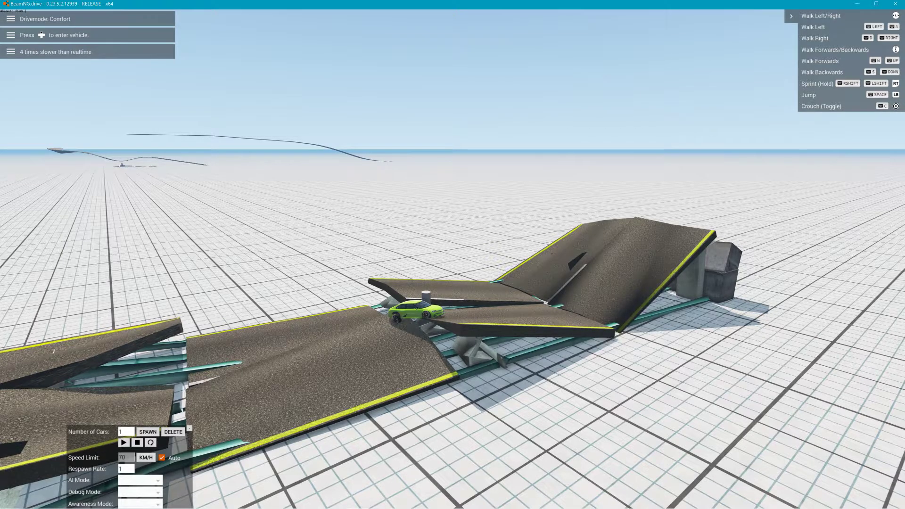
{"action": "key", "text": "r"}
{"action": "key", "text": "Tab"}
{"action": "key", "text": "r"}
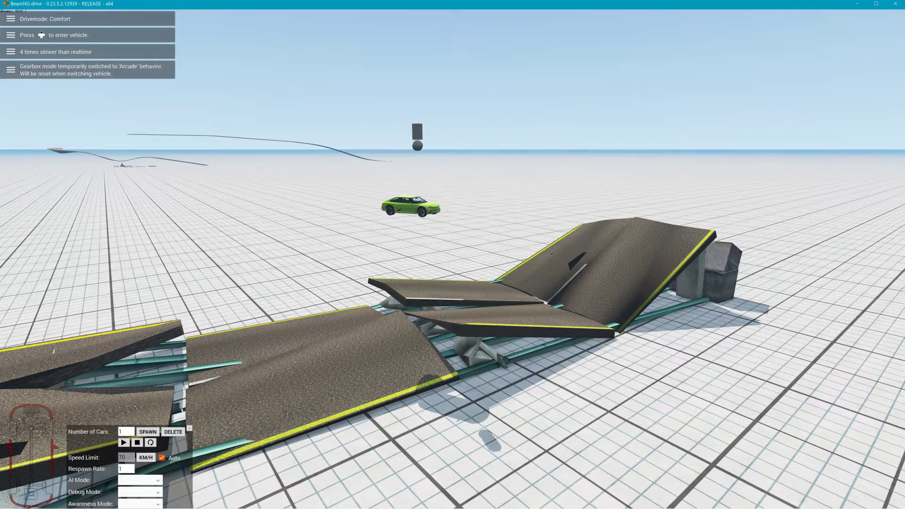
{"action": "key", "text": "Tab"}
{"action": "key", "text": "Tab"}
{"action": "key", "text": "r"}
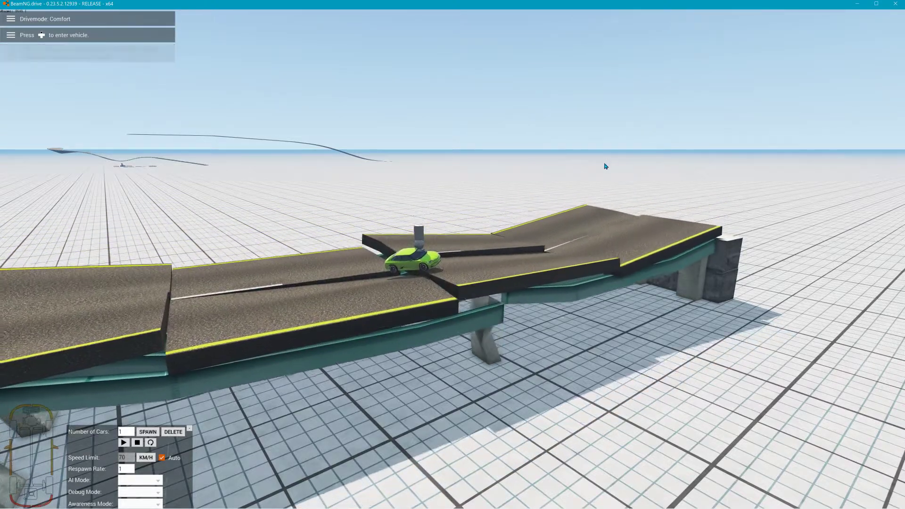
{"action": "right_click_drag", "start_coordinate": [594, 196], "coordinate": [595, 229]}
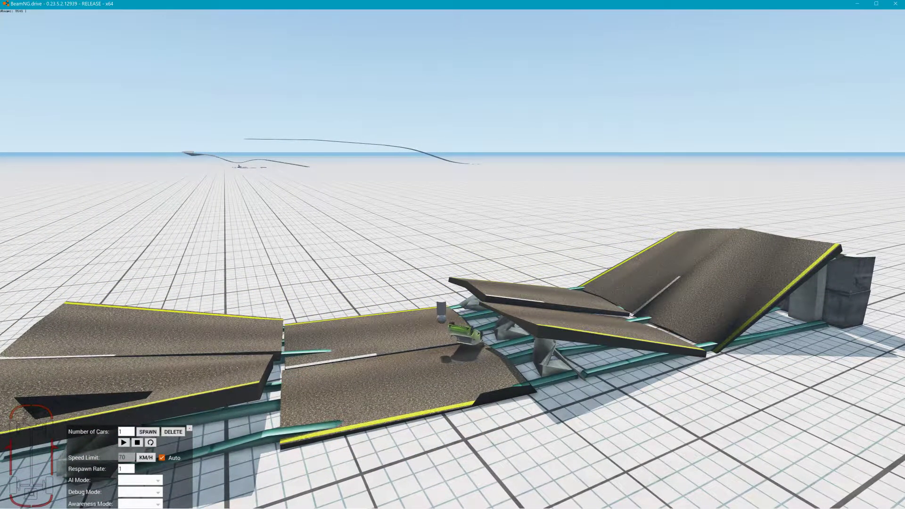
- Return the simulation to realtime and pull a fallen deck section away from the wreckage
{"action": "key", "text": "alt+Right"}
{"action": "key", "text": "alt+Right"}
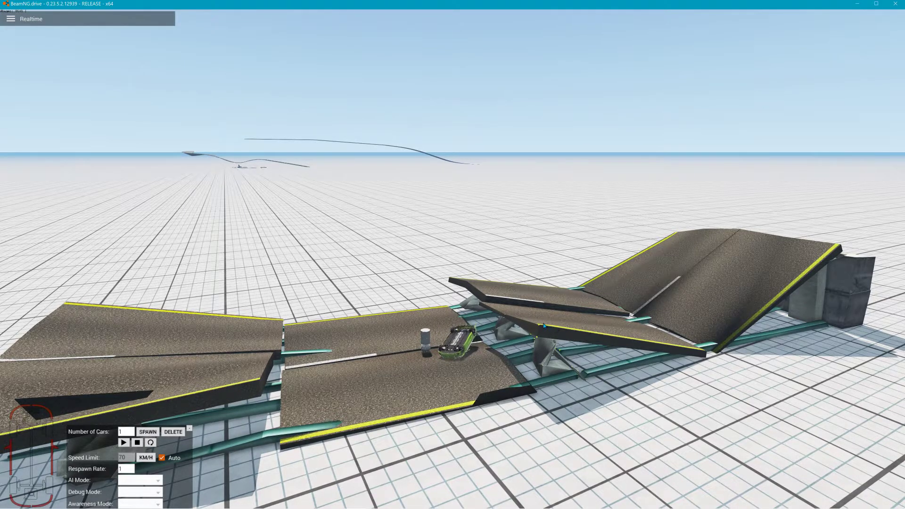
{"action": "left_click_drag", "start_coordinate": [541, 326], "coordinate": [6, 32]}
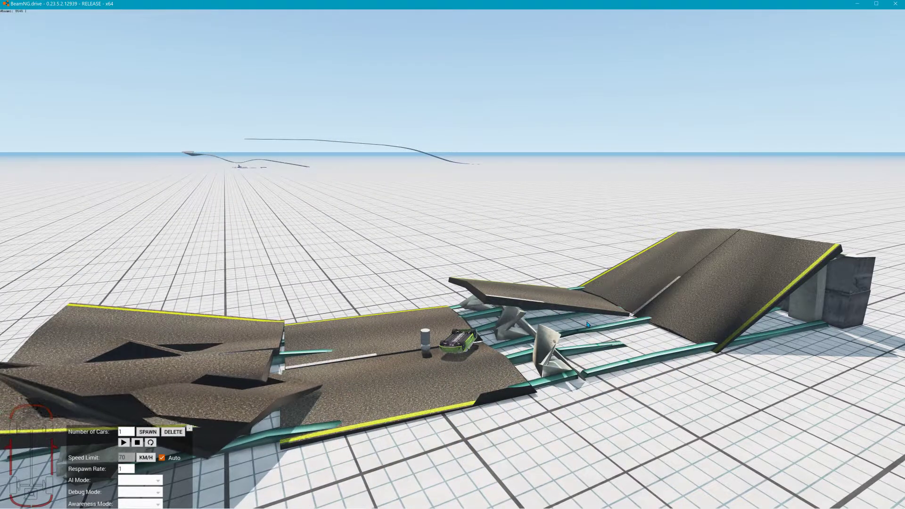
- Switch to Notepad++ and examine the flexbodies list and its opening deformGroup line in dbridge.jbeam
{"action": "key", "text": "alt+Tab"}
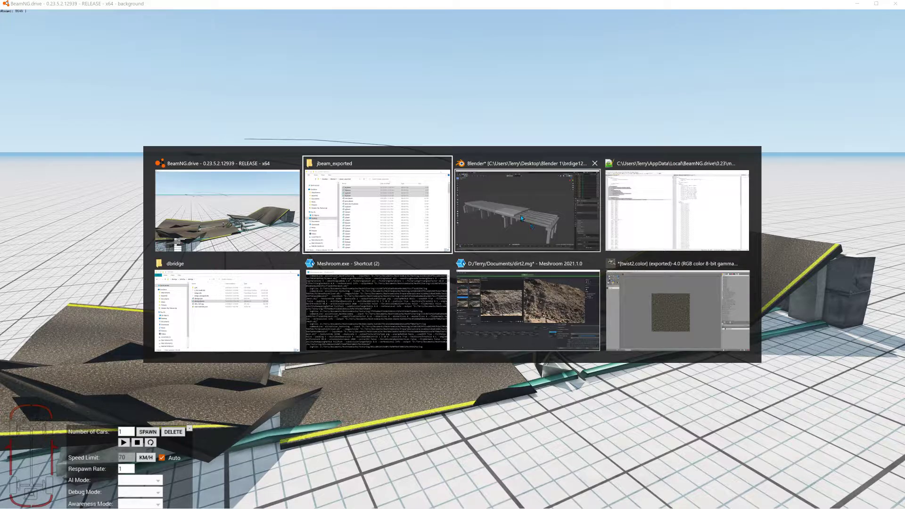
{"action": "key", "text": "Tab"}
{"action": "key", "text": "Tab"}
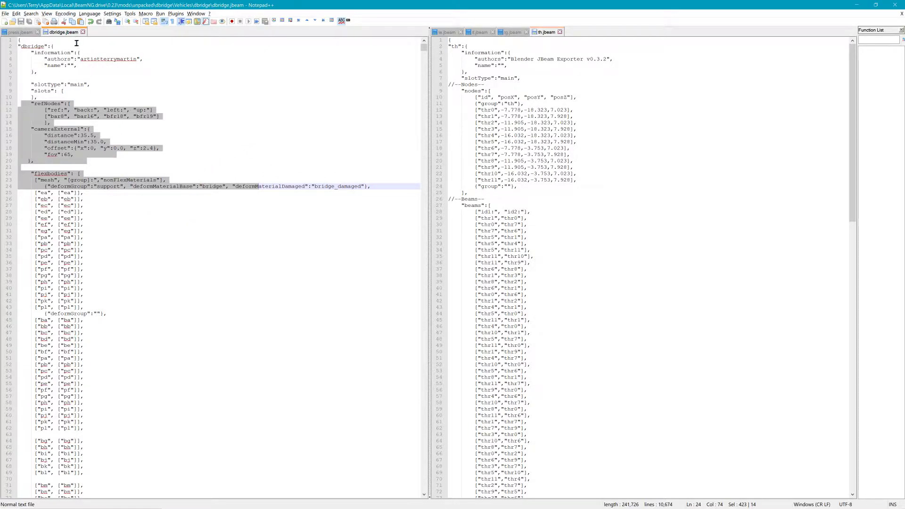
{"action": "scroll", "coordinate": [176, 115], "scroll_direction": "down", "scroll_amount": 6}
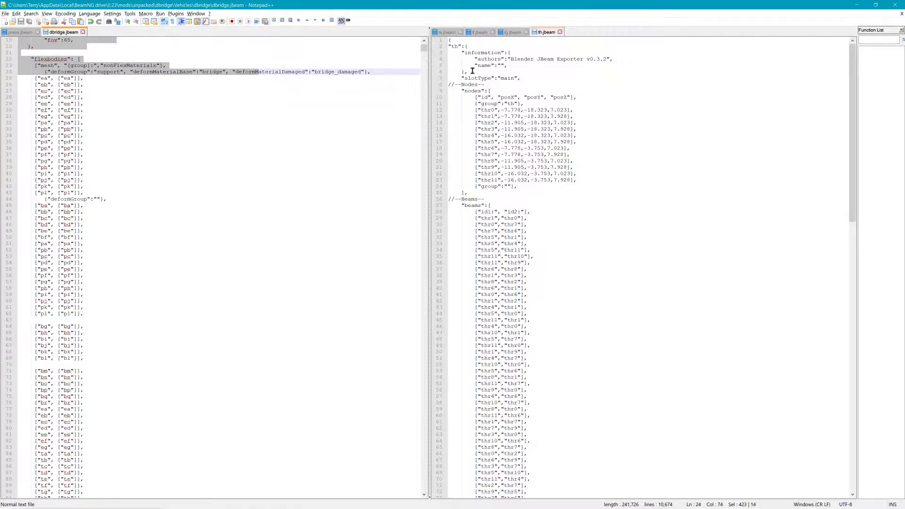
{"action": "scroll", "coordinate": [424, 49], "scroll_direction": "down", "scroll_amount": 9}
{"action": "scroll", "coordinate": [425, 48], "scroll_direction": "up", "scroll_amount": 15}
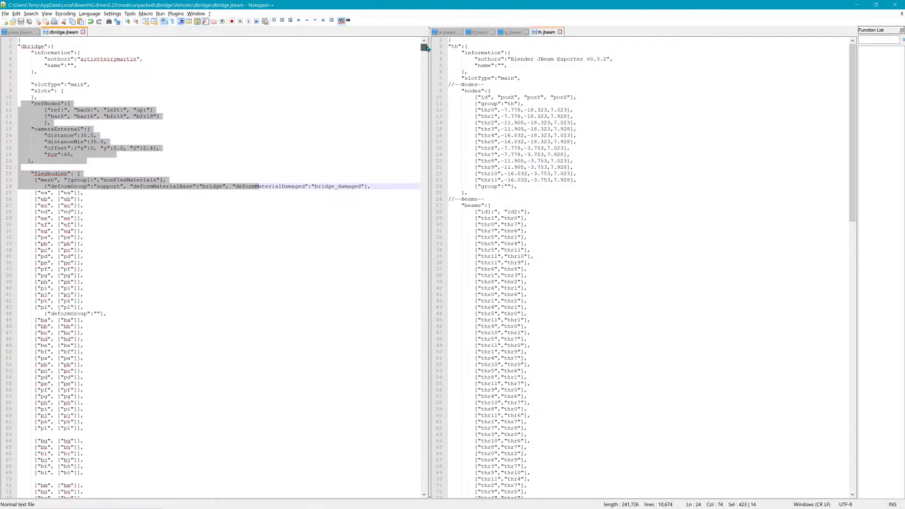
{"action": "left_click", "coordinate": [250, 187]}
{"action": "key", "text": "Up"}
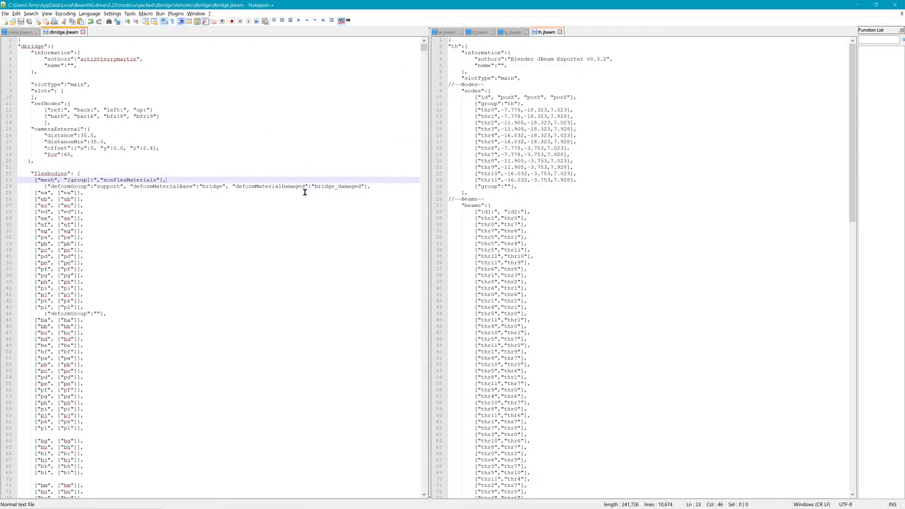
{"action": "left_click", "coordinate": [304, 189]}
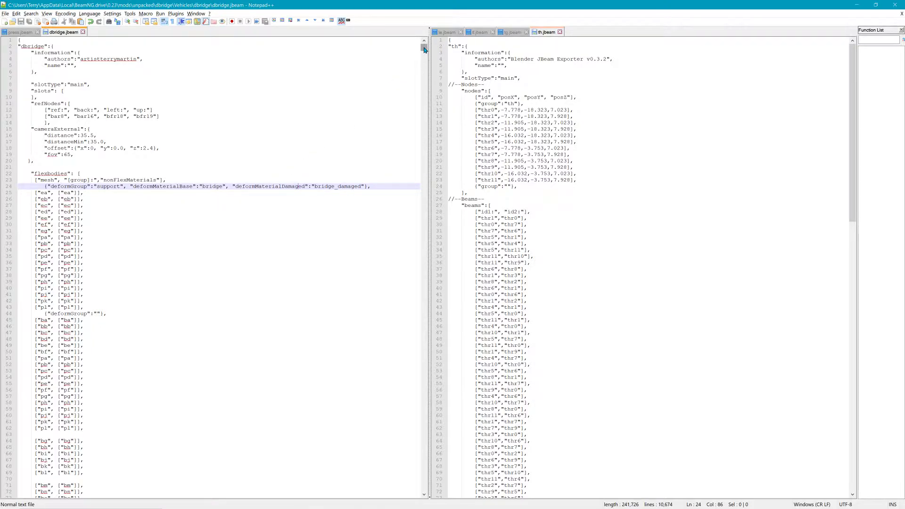
{"action": "left_click_drag", "start_coordinate": [424, 50], "coordinate": [425, 50]}
{"action": "scroll", "coordinate": [244, 90], "scroll_direction": "up", "scroll_amount": 7}
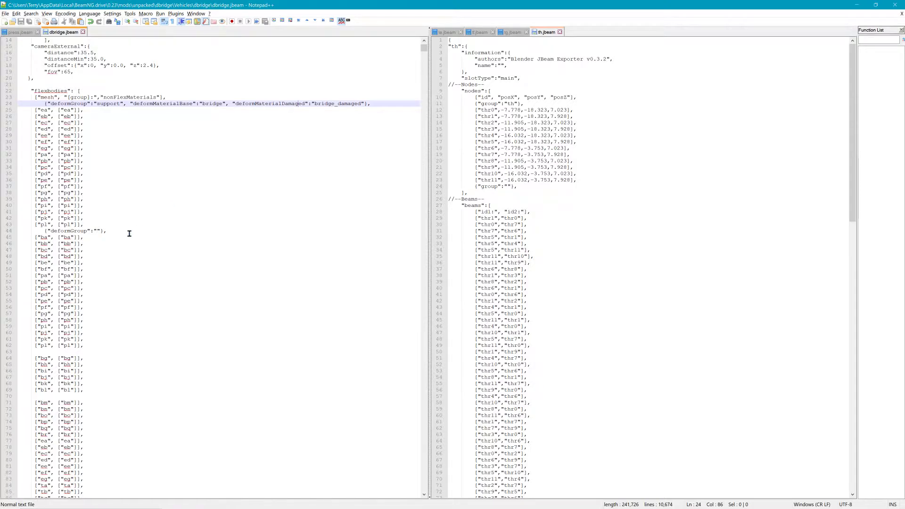
- Fill the empty deformGroup value after the "pl" flexbody entry with "support"
{"action": "left_click", "coordinate": [104, 232]}
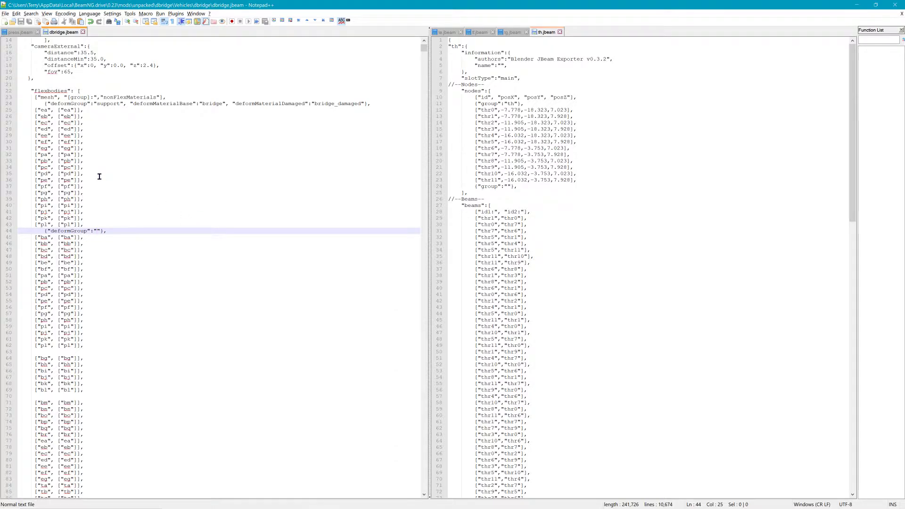
{"action": "type", "text": "s"}
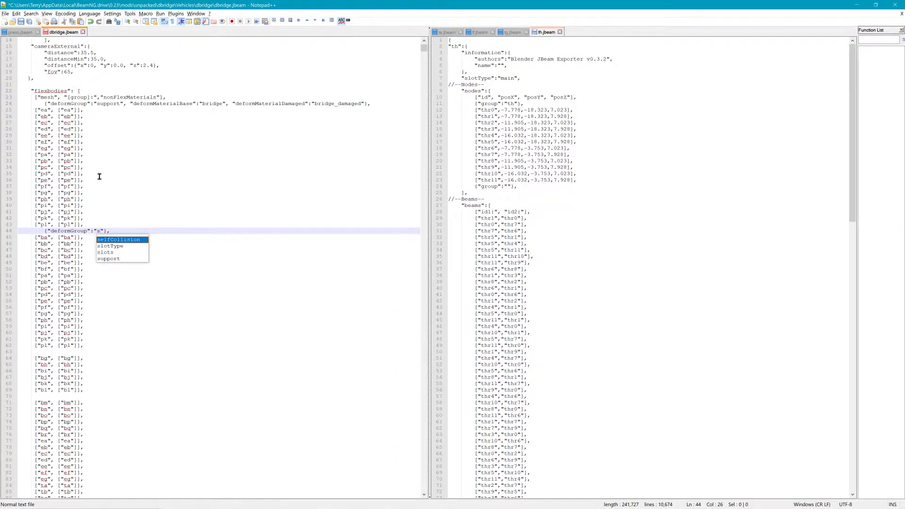
{"action": "key", "text": "Down"}
{"action": "key", "text": "Down"}
{"action": "key", "text": "Down"}
{"action": "key", "text": "Return"}
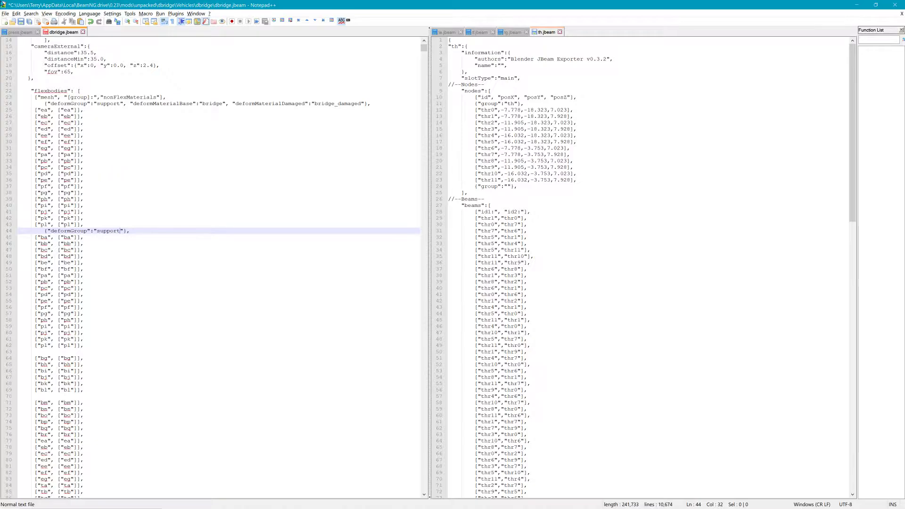
- Set beamDeform to 100000 and beamStrength to "150000" at the start of the beams section and save dbridge.jbeam
{"action": "scroll", "coordinate": [287, 245], "scroll_direction": "down", "scroll_amount": 18}
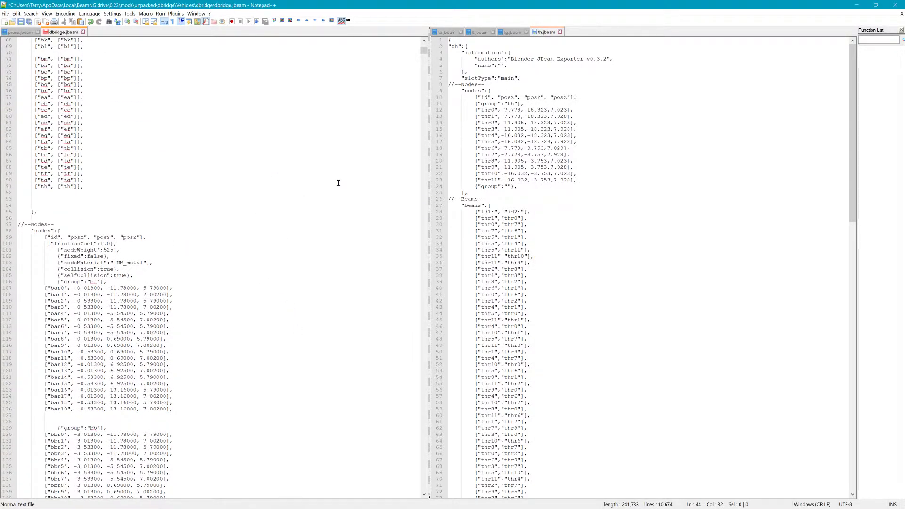
{"action": "scroll", "coordinate": [239, 289], "scroll_direction": "down", "scroll_amount": 4}
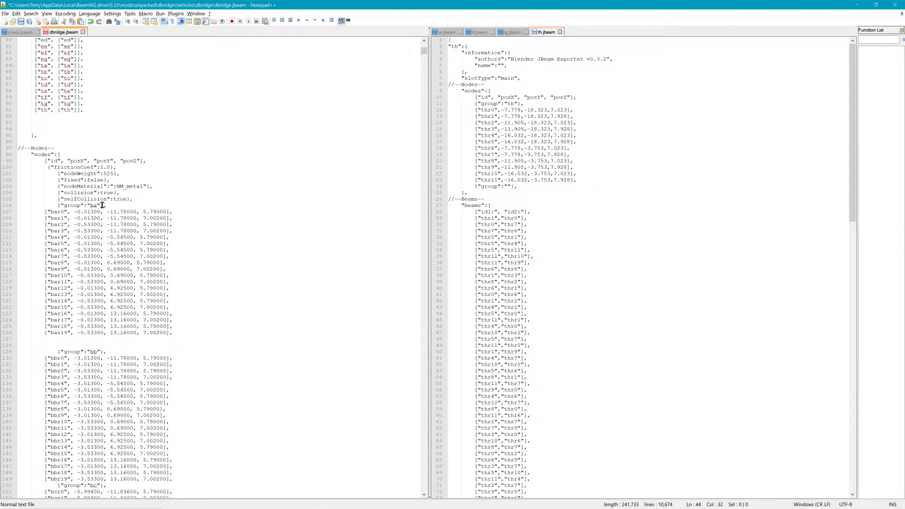
{"action": "scroll", "coordinate": [198, 195], "scroll_direction": "down", "scroll_amount": 4}
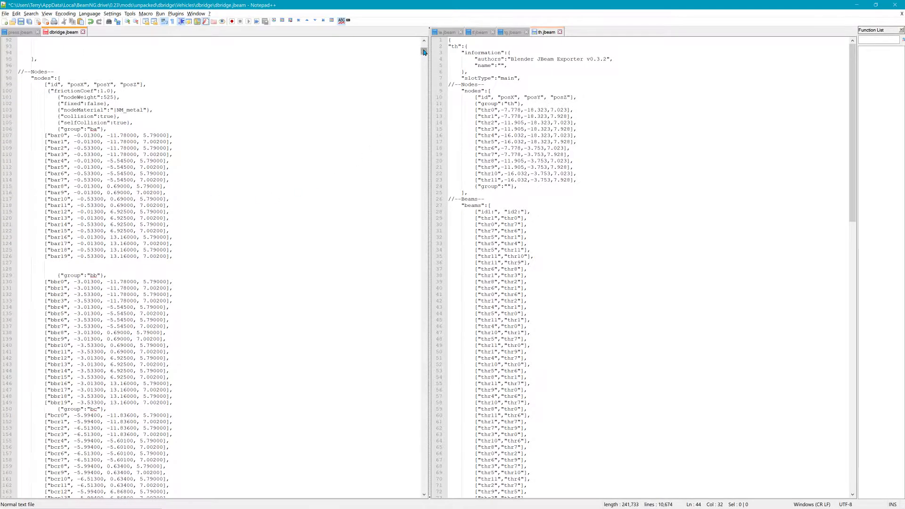
{"action": "left_click_drag", "start_coordinate": [423, 51], "coordinate": [424, 82]}
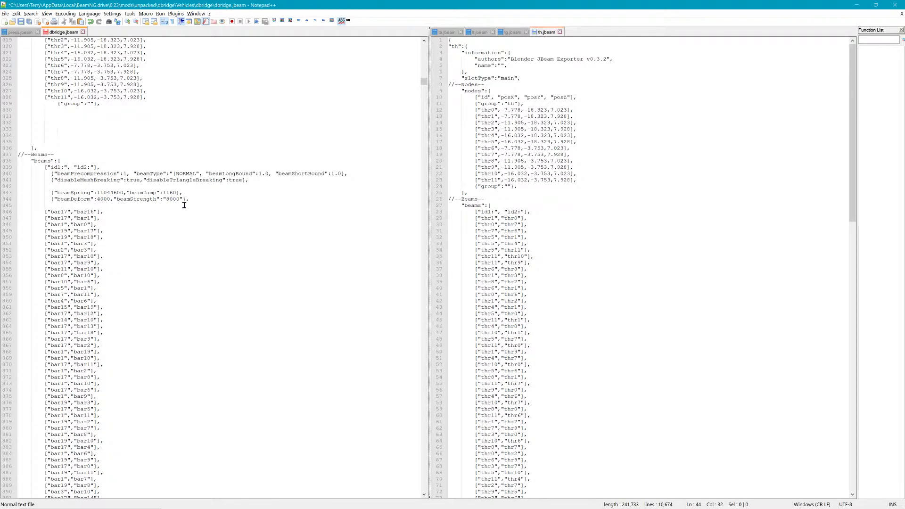
{"action": "left_click_drag", "start_coordinate": [102, 205], "coordinate": [107, 204]}
{"action": "double_click", "coordinate": [103, 204]}
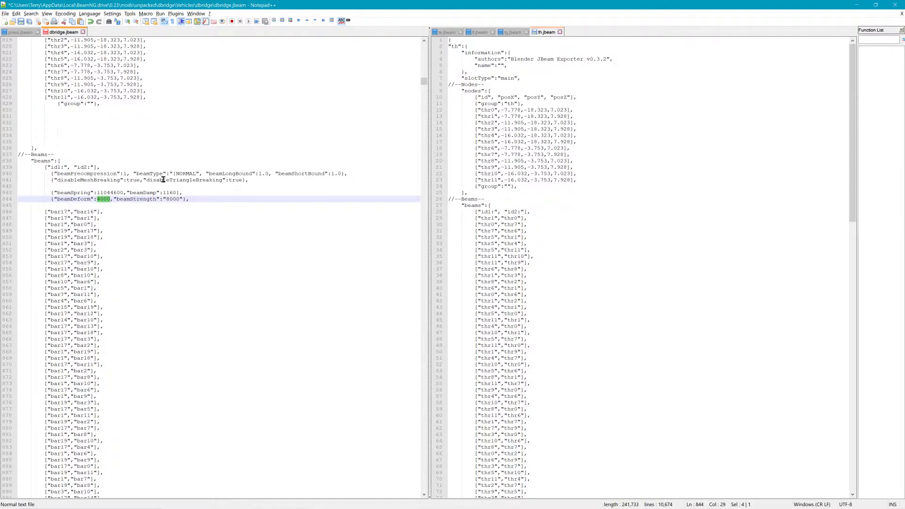
{"action": "type", "text": "100000"}
{"action": "key", "text": "ctrl+s"}
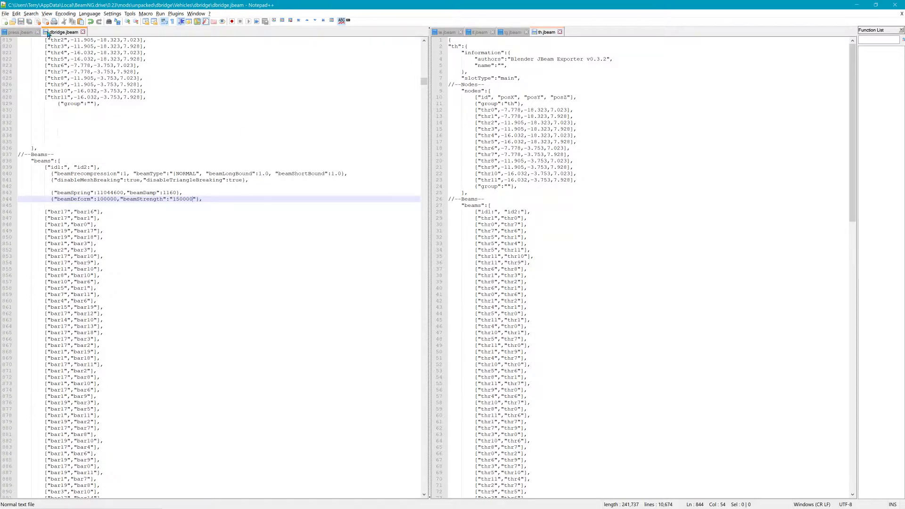
- Switch to BeamNG.drive and load the dbridge vehicle from the vehicle selector
{"action": "key", "text": "alt+Tab"}
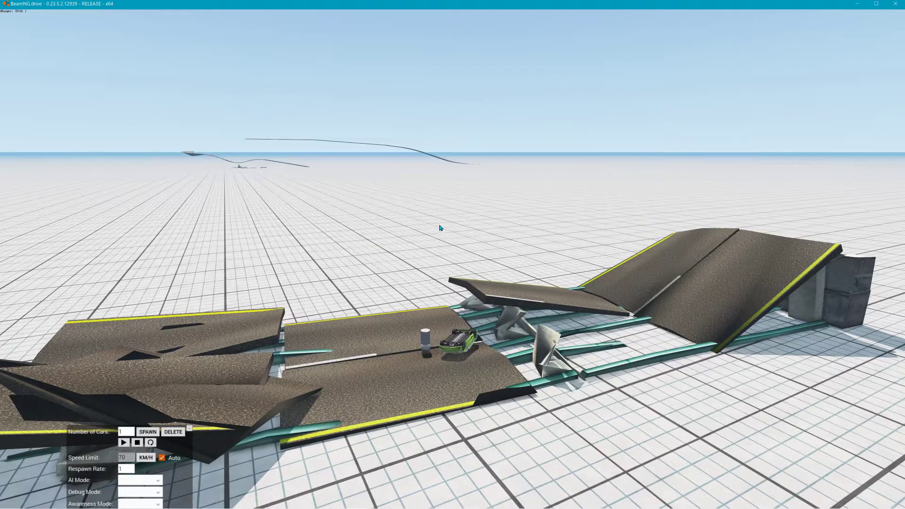
{"action": "key", "text": "Escape"}
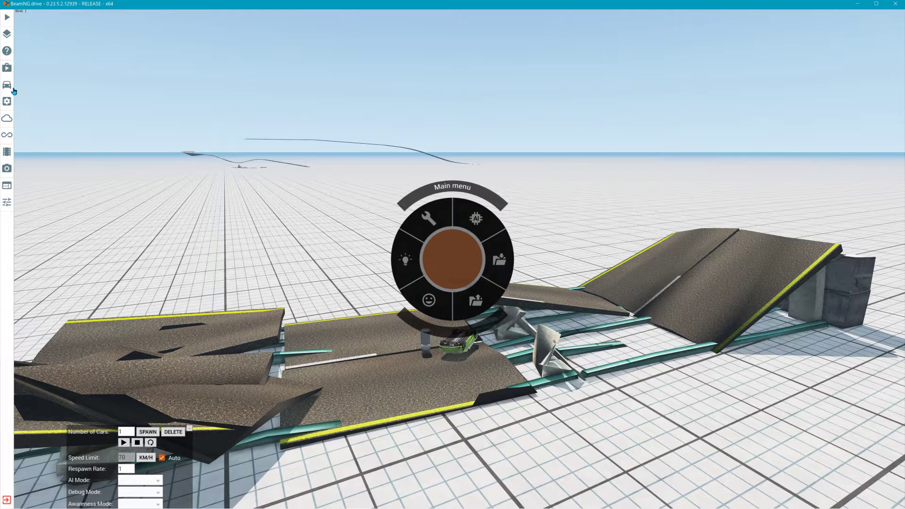
{"action": "left_click", "coordinate": [7, 86]}
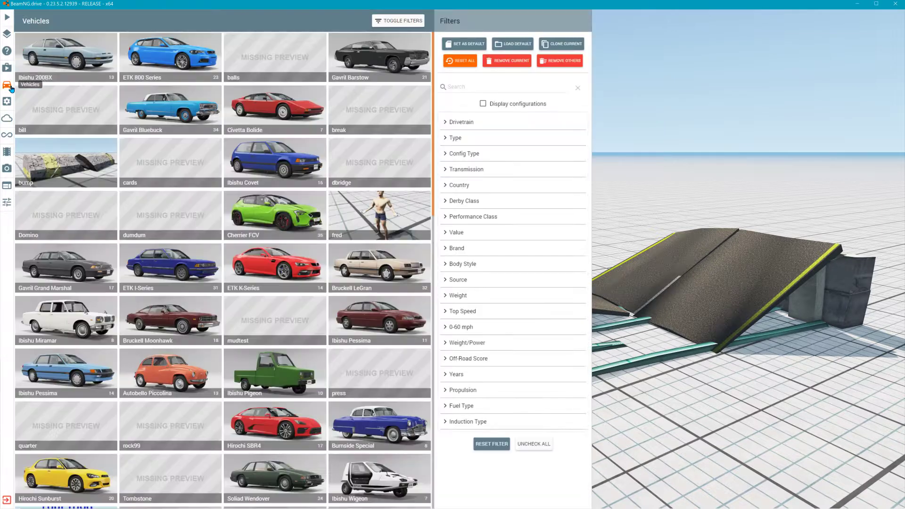
{"action": "double_click", "coordinate": [358, 166]}
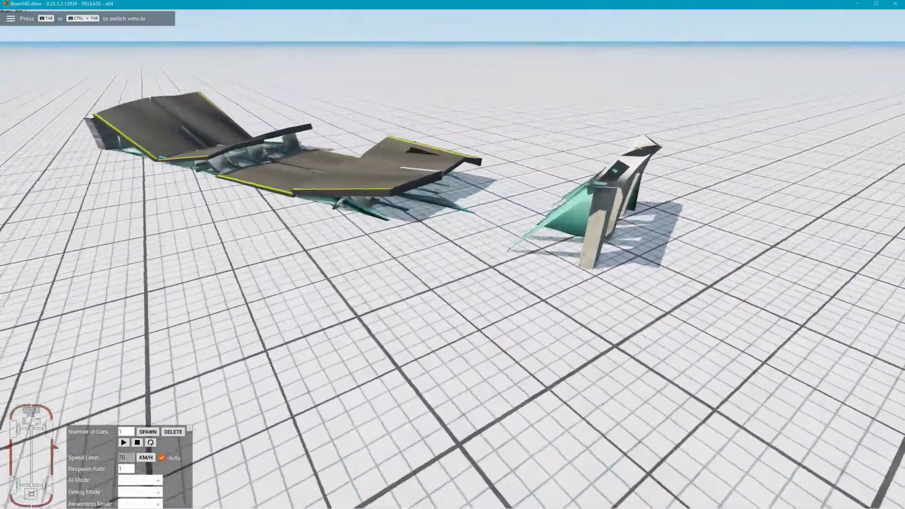
- Quit the current level to the main menu without saving the level changes
{"action": "key", "text": "Escape"}
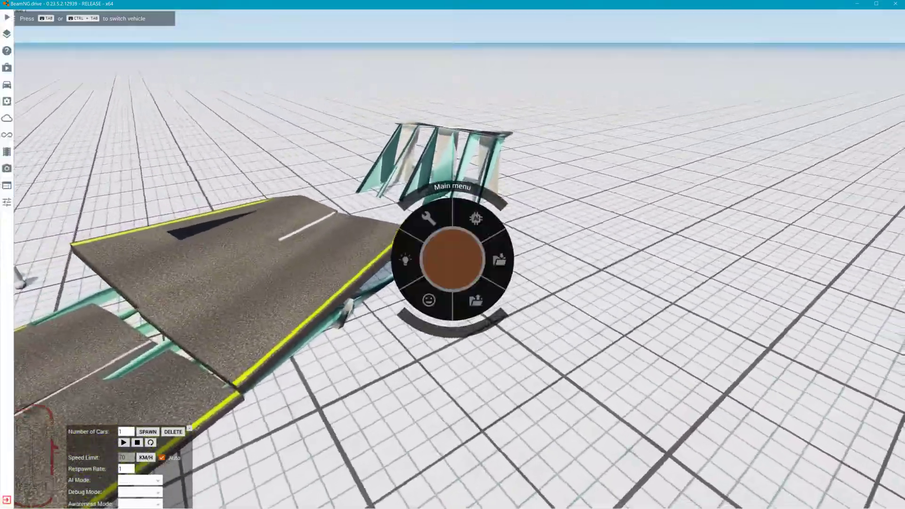
{"action": "key", "text": "Escape"}
{"action": "key", "text": "Escape"}
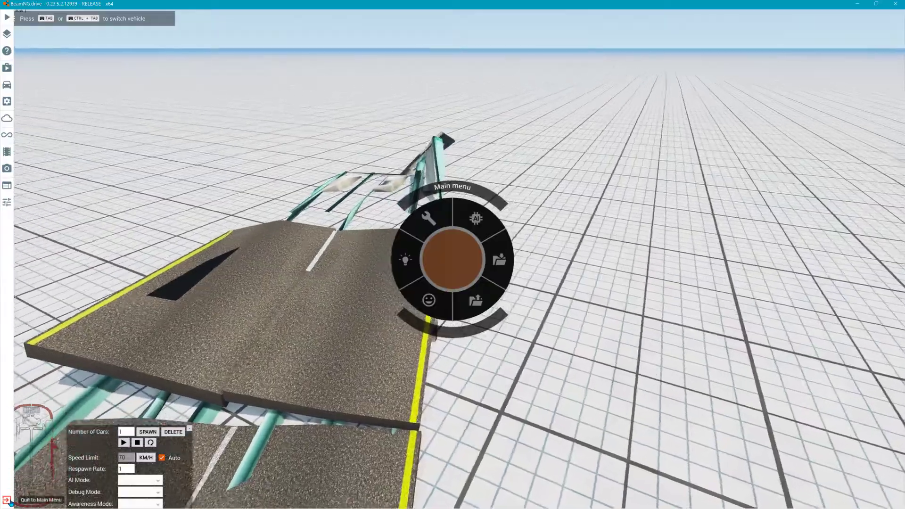
{"action": "left_click", "coordinate": [7, 500]}
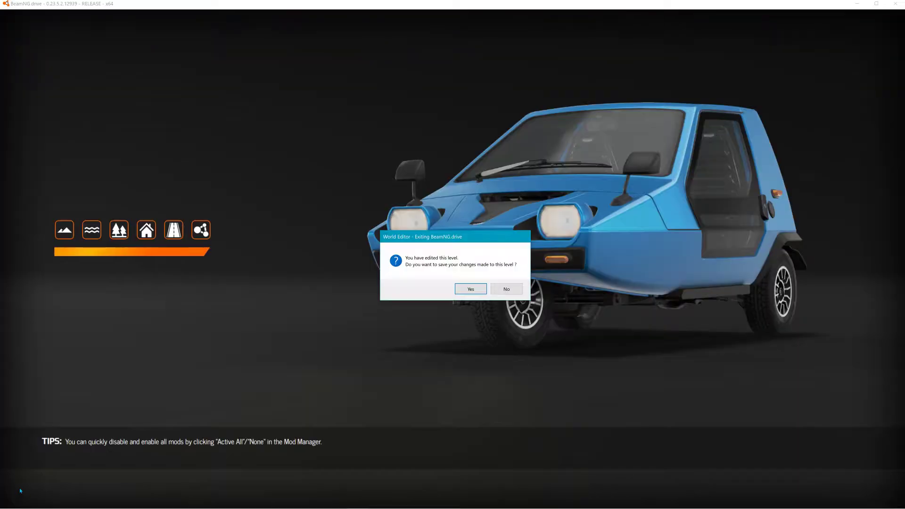
{"action": "left_click", "coordinate": [506, 289]}
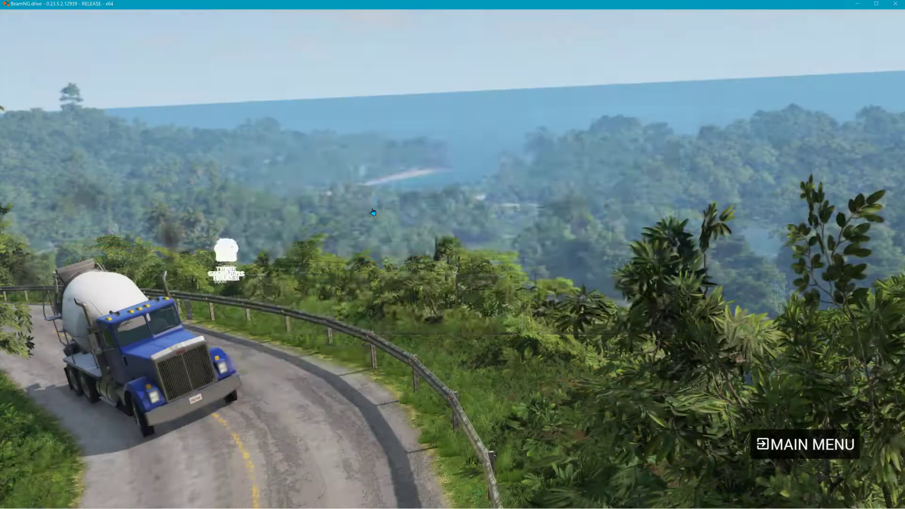
- Load the Grid, Small, Pure level in Freeroam at its default spawn point
{"action": "left_click", "coordinate": [460, 202]}
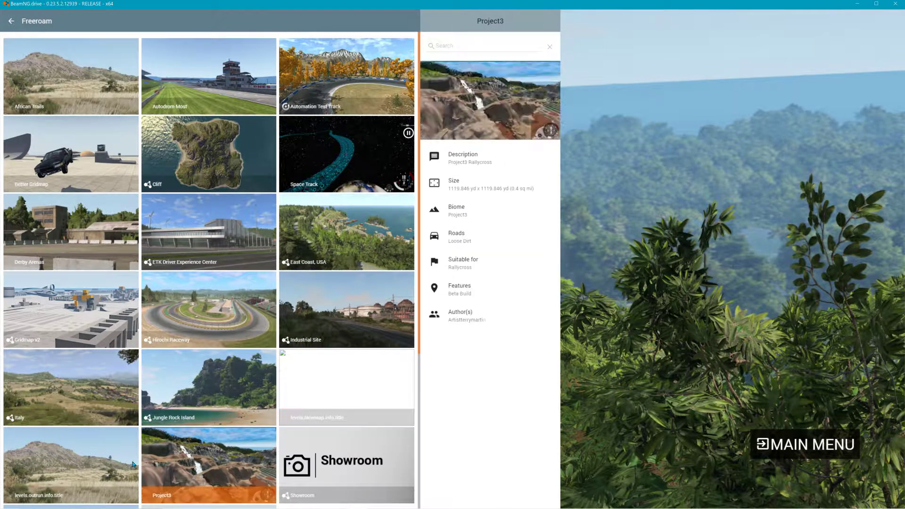
{"action": "scroll", "coordinate": [132, 464], "scroll_direction": "down", "scroll_amount": 3}
{"action": "left_click", "coordinate": [208, 391]}
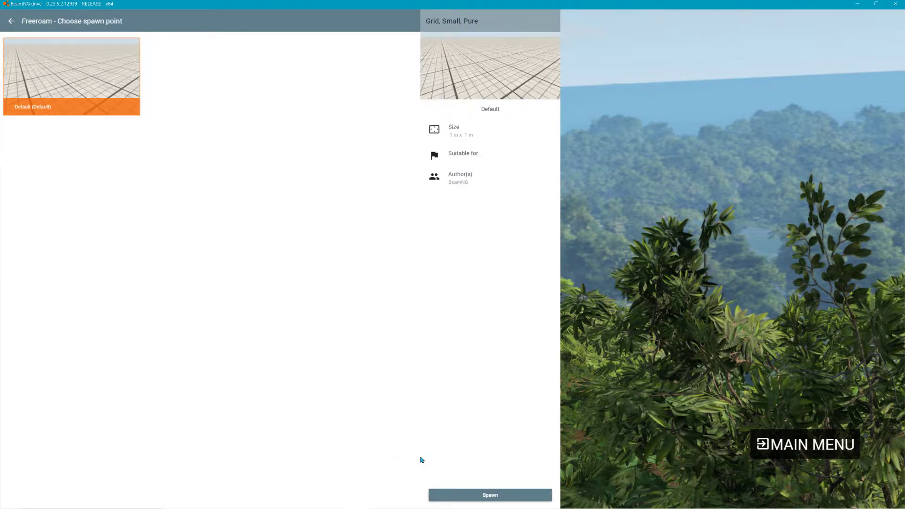
{"action": "left_click", "coordinate": [517, 496]}
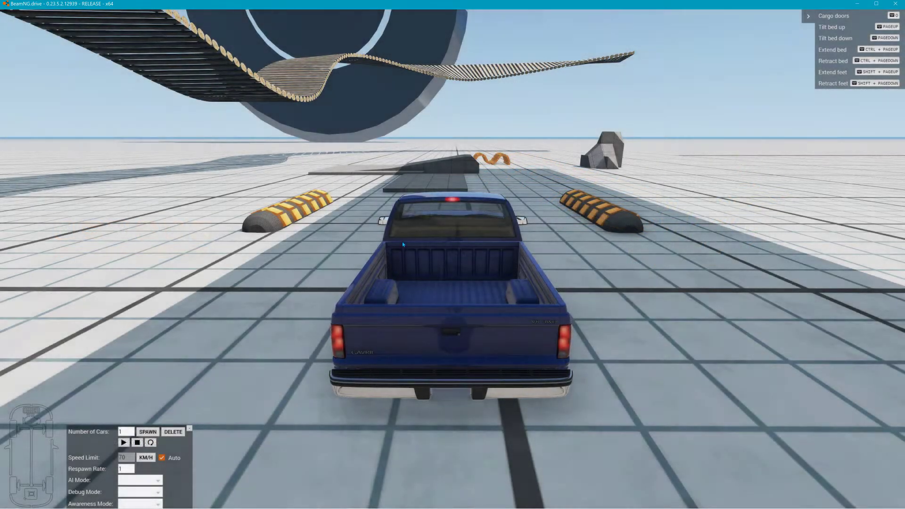
- Fly the free camera away from the pickup, open the World Editor and delete the giant split-disc object
{"action": "key", "text": "c"}
{"action": "key", "text": "shift+c"}
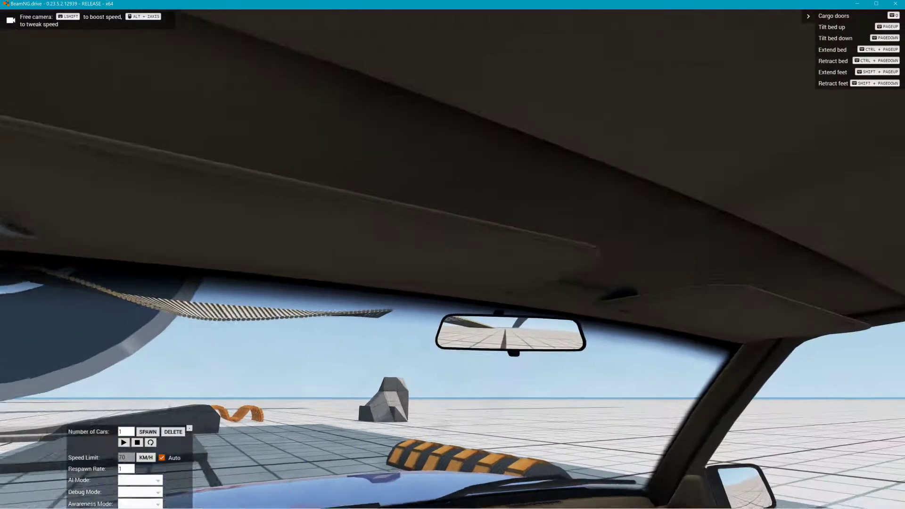
{"action": "key", "text": "w"}
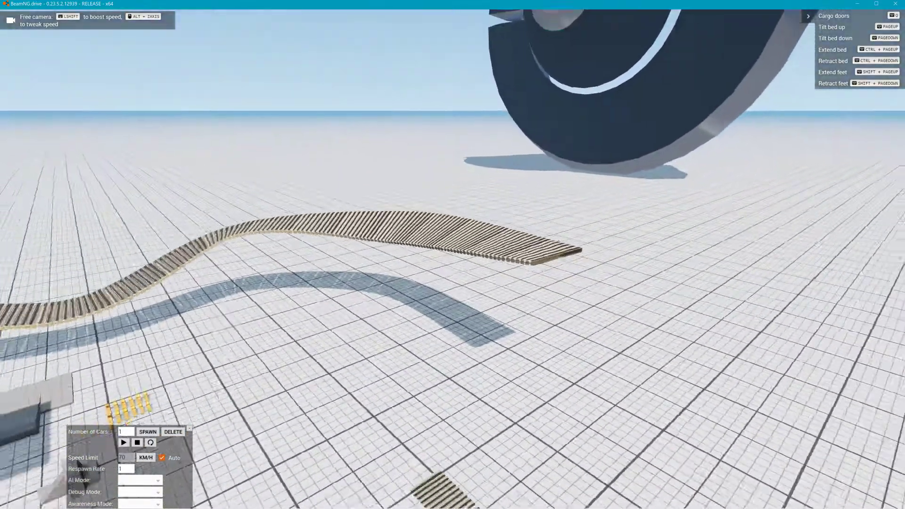
{"action": "key", "text": "s"}
{"action": "key", "text": "F11"}
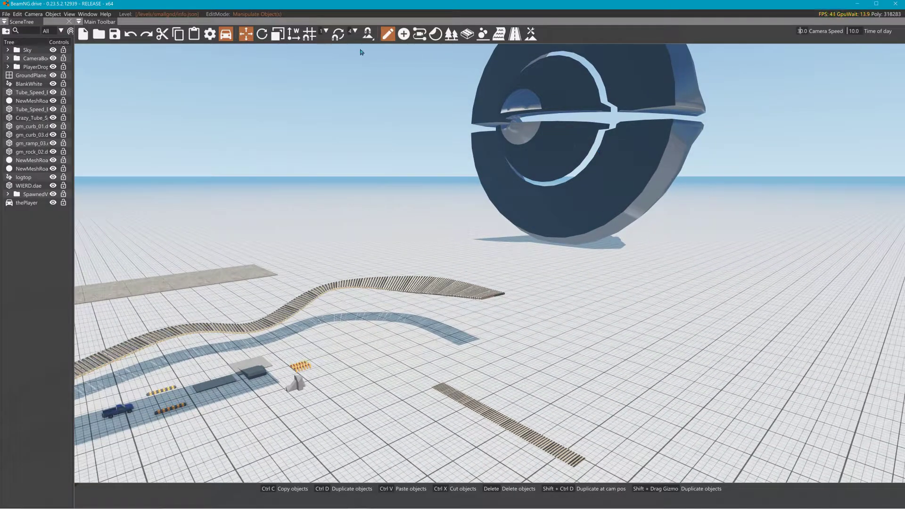
{"action": "left_click", "coordinate": [531, 108]}
{"action": "key", "text": "Delete"}
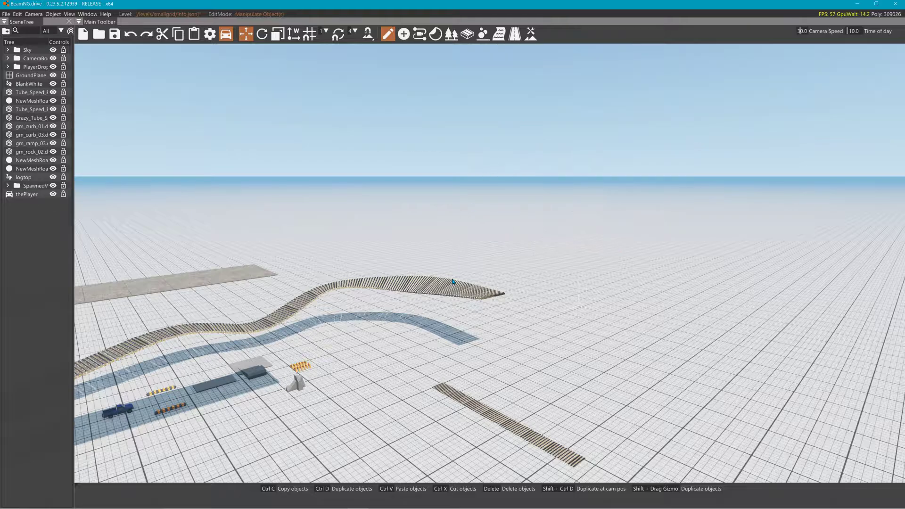
- Delete the wavy plank mesh road and the long straight grey mesh road
{"action": "left_click", "coordinate": [467, 33]}
{"action": "key", "text": "Delete"}
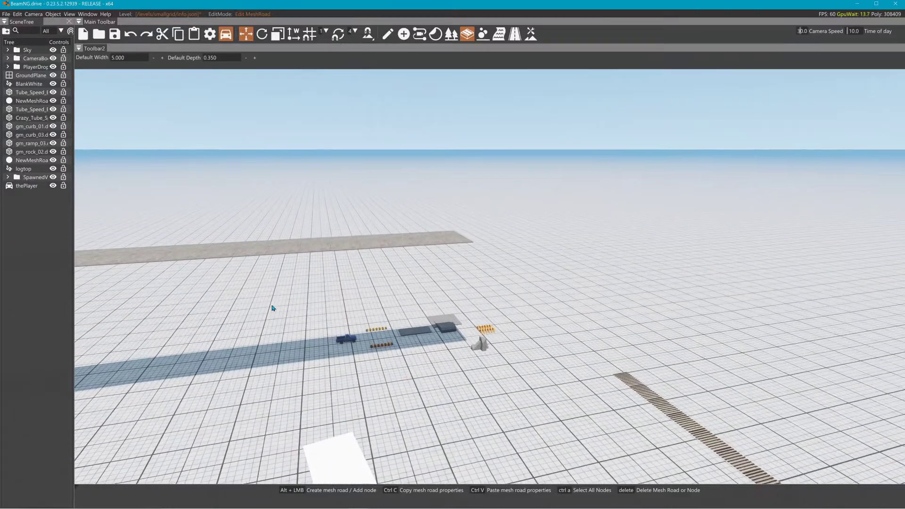
{"action": "left_click", "coordinate": [289, 245]}
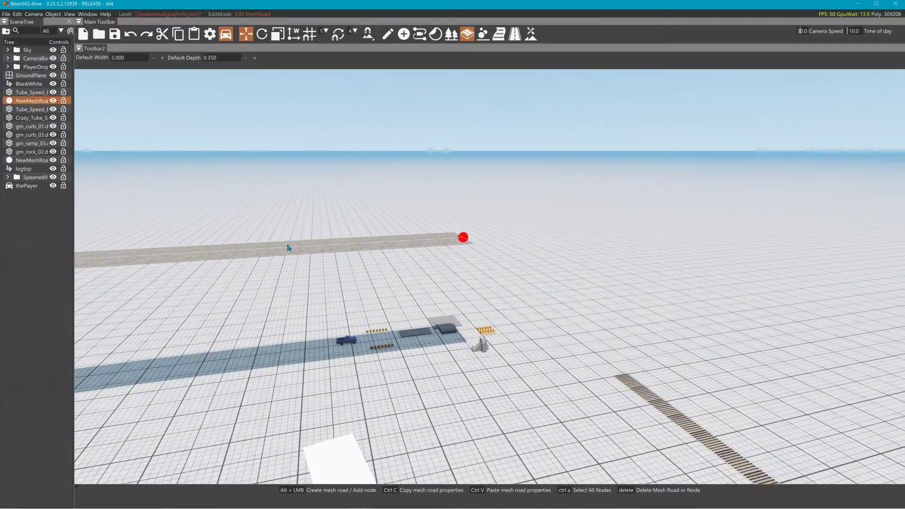
{"action": "key", "text": "Delete"}
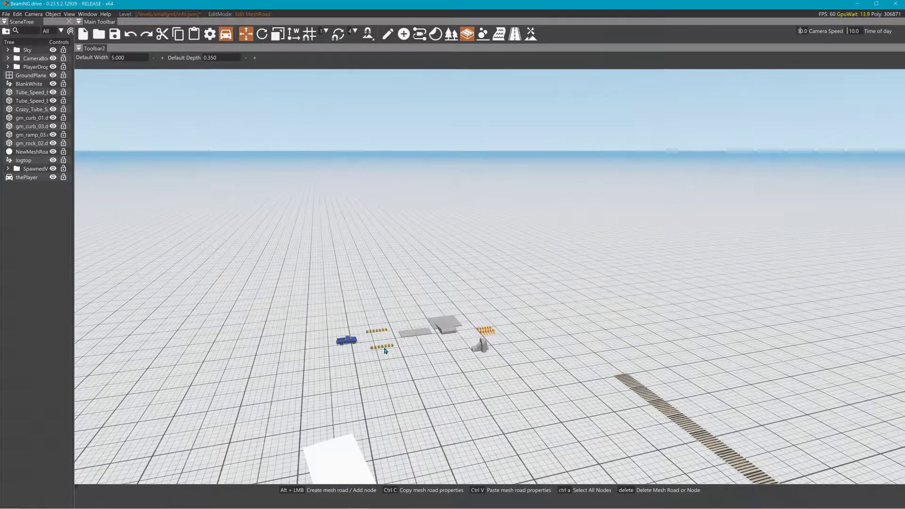
- Delete the two tube speed bumps near the pickup and undo the accidental deletion of the ground plane
{"action": "left_click", "coordinate": [385, 36]}
{"action": "left_click", "coordinate": [388, 34]}
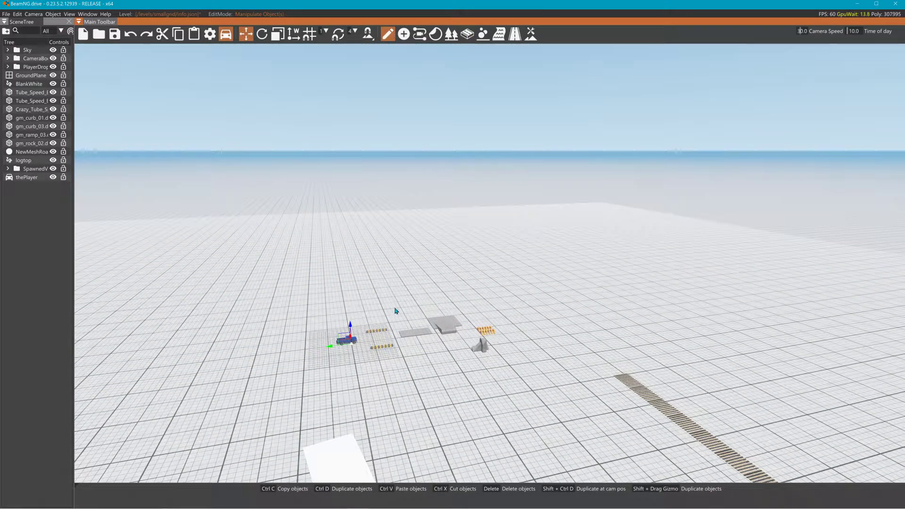
{"action": "left_click", "coordinate": [383, 332]}
{"action": "key", "text": "Delete"}
{"action": "left_click", "coordinate": [383, 334]}
{"action": "key", "text": "Delete"}
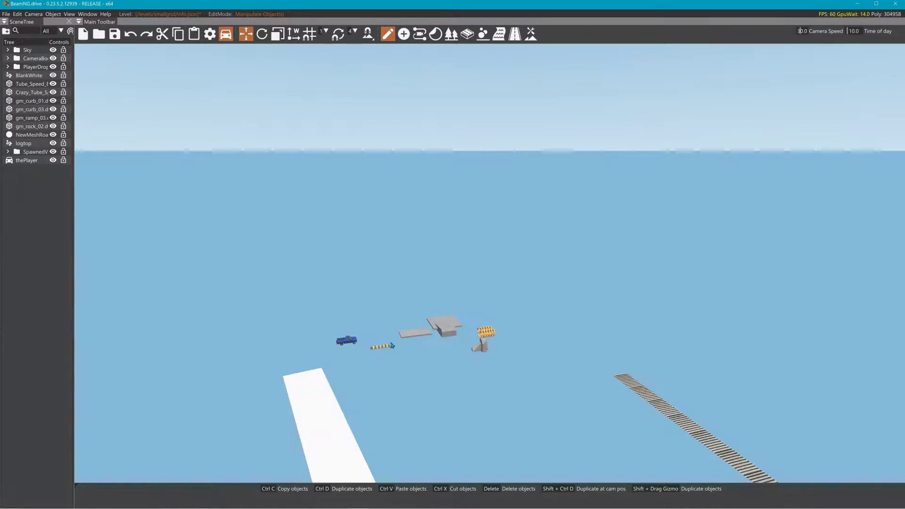
{"action": "key", "text": "ctrl+z"}
{"action": "left_click", "coordinate": [382, 346]}
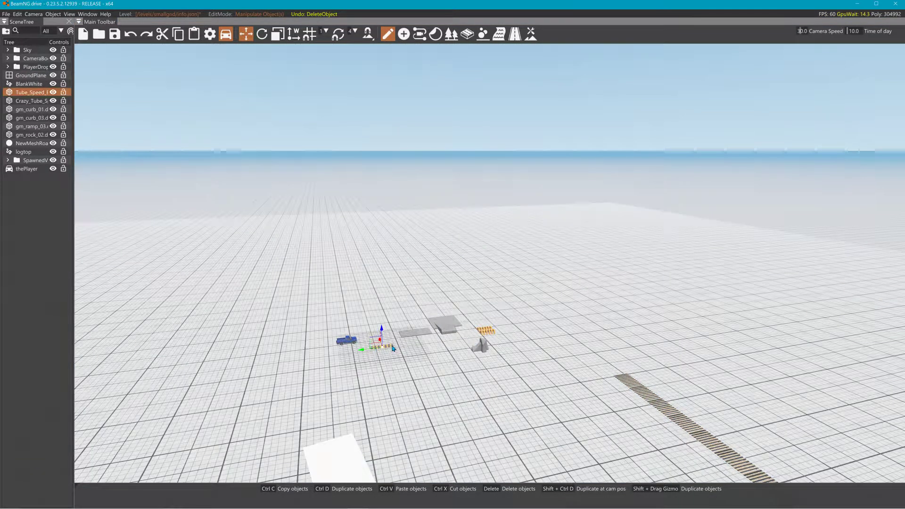
{"action": "key", "text": "Delete"}
- Delete the remaining props ahead of the pickup: the curb pieces, ramp, orange tube and rock
{"action": "left_click", "coordinate": [410, 337]}
{"action": "key", "text": "Delete"}
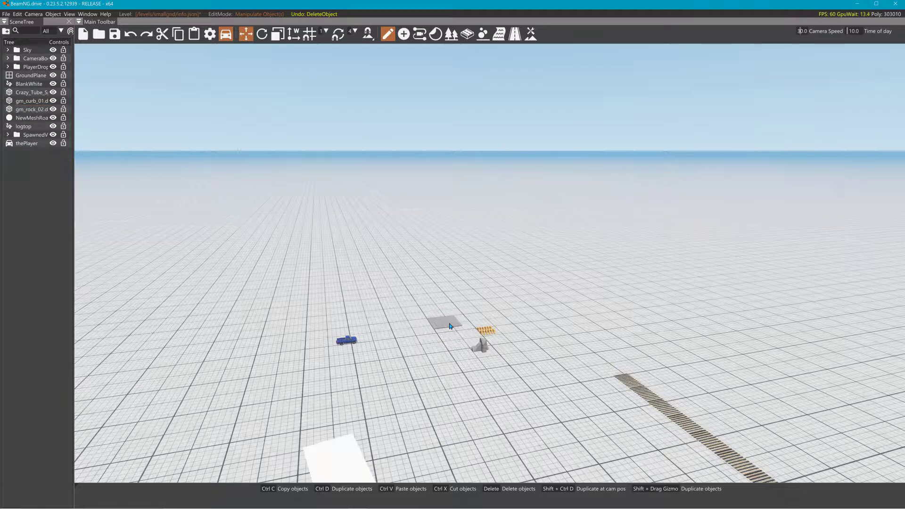
{"action": "left_click", "coordinate": [442, 324]}
{"action": "key", "text": "Delete"}
{"action": "left_click", "coordinate": [487, 331]}
{"action": "key", "text": "Delete"}
{"action": "left_click", "coordinate": [483, 346]}
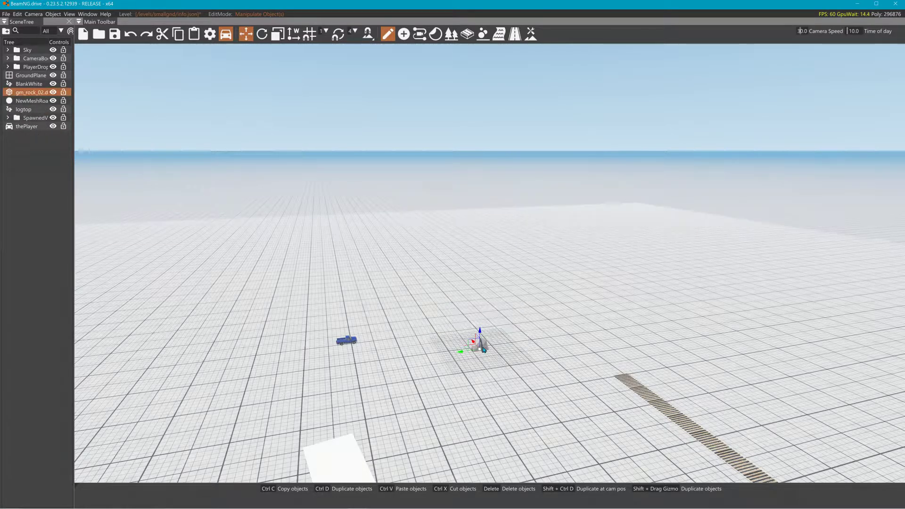
{"action": "key", "text": "Delete"}
- Select the leftover mesh road at the pickup and delete it with the mesh road editing tool
{"action": "right_click_drag", "start_coordinate": [500, 336], "coordinate": [500, 336]}
{"action": "left_click", "coordinate": [500, 335]}
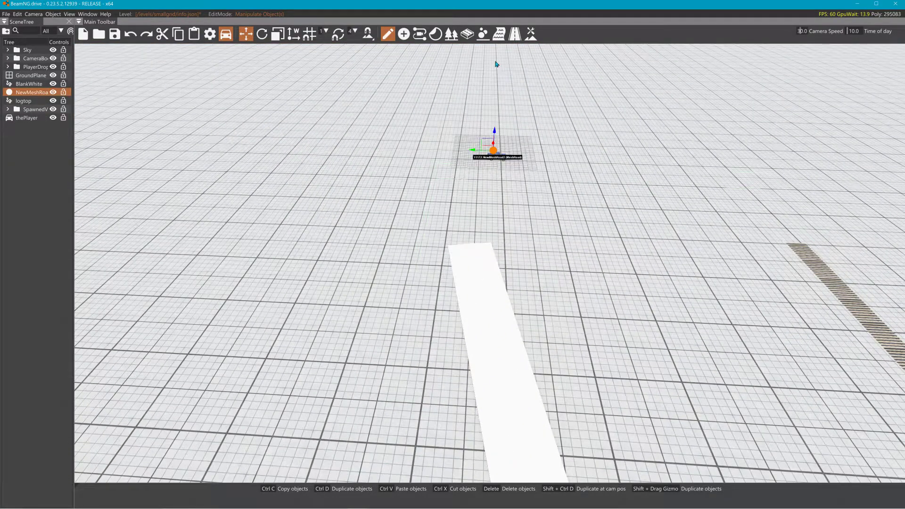
{"action": "left_click", "coordinate": [514, 34]}
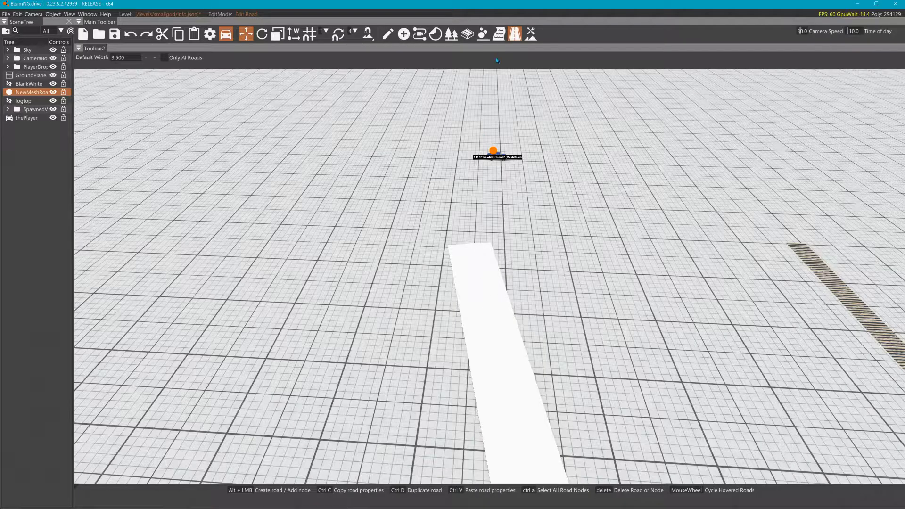
{"action": "right_click_drag", "start_coordinate": [477, 266], "coordinate": [477, 267]}
{"action": "right_click_drag", "start_coordinate": [461, 195], "coordinate": [461, 196]}
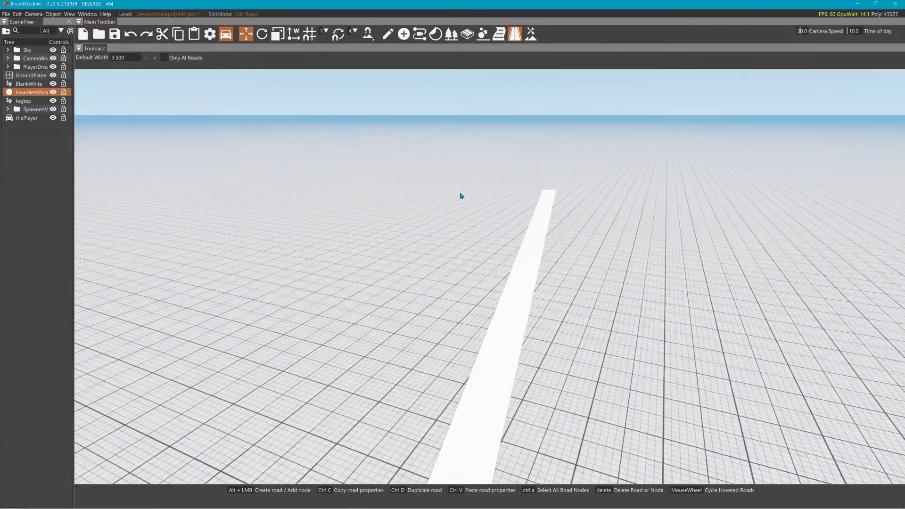
{"action": "left_click", "coordinate": [467, 34]}
{"action": "key", "text": "Delete"}
- Delete the logtop plank road lying on the grid and save the level
{"action": "right_click_drag", "start_coordinate": [540, 255], "coordinate": [514, 172]}
{"action": "left_click", "coordinate": [420, 332]}
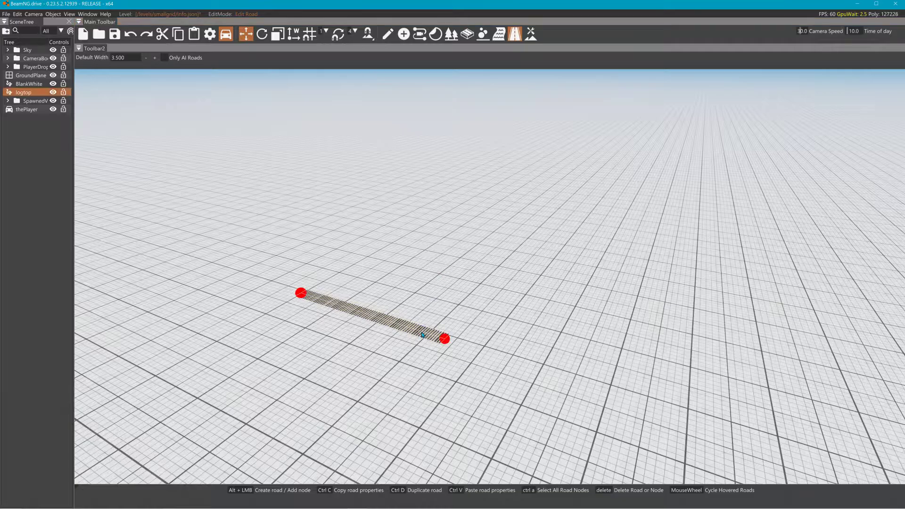
{"action": "key", "text": "Delete"}
{"action": "right_click_drag", "start_coordinate": [454, 266], "coordinate": [359, 245]}
{"action": "left_click", "coordinate": [122, 38]}
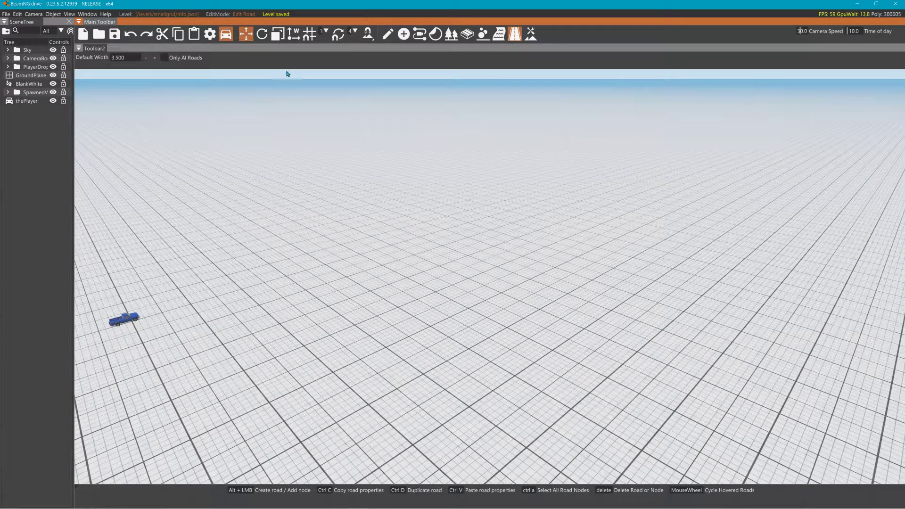
- Rebuild the level's collision data and close the world editor
{"action": "right_click_drag", "start_coordinate": [287, 72], "coordinate": [277, 112]}
{"action": "left_click", "coordinate": [21, 14]}
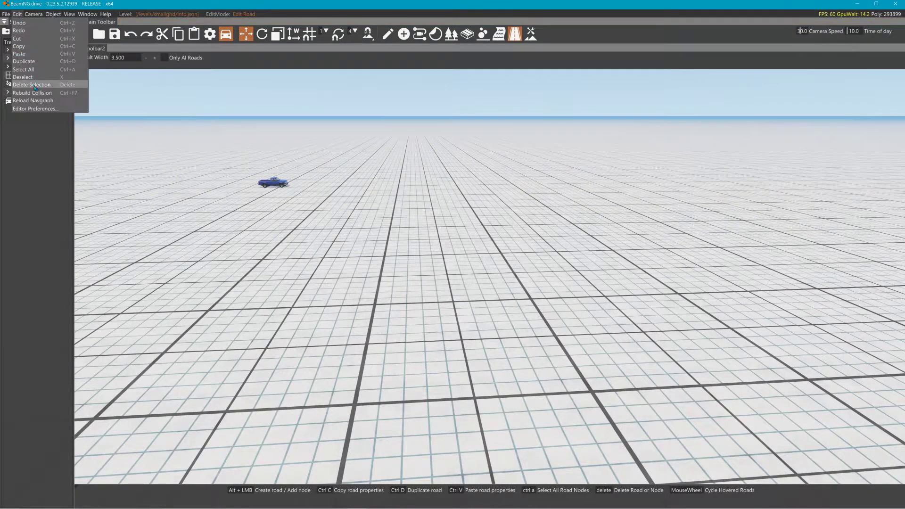
{"action": "left_click", "coordinate": [41, 94]}
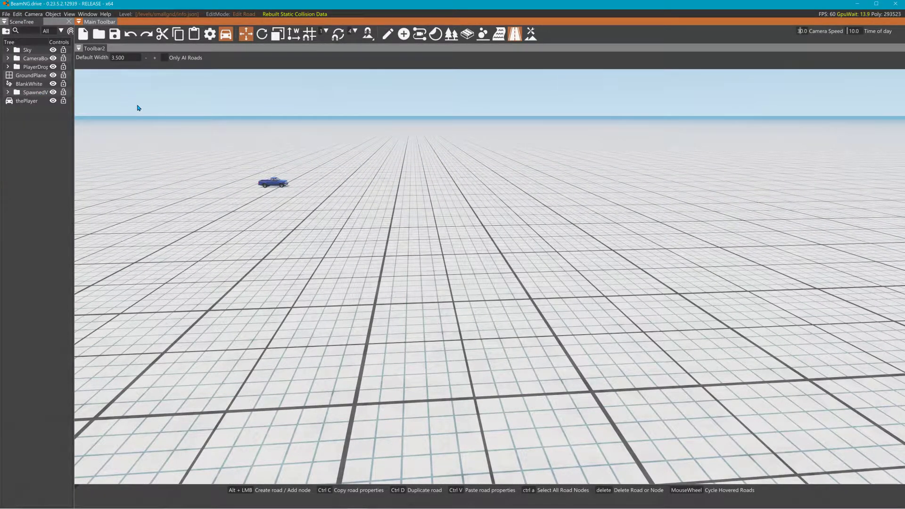
{"action": "key", "text": "F11"}
- Load the dbridge model from the vehicle selector onto the cleared grid
{"action": "key", "text": "Escape"}
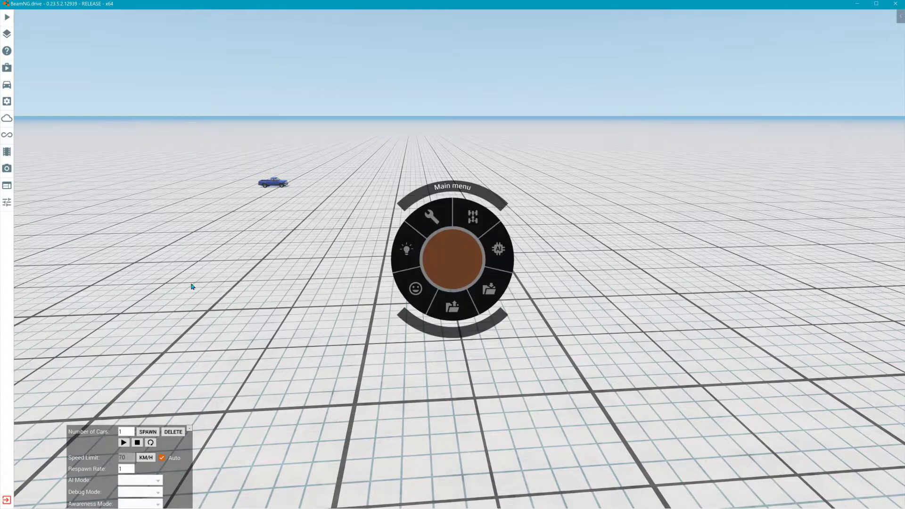
{"action": "left_click", "coordinate": [9, 88]}
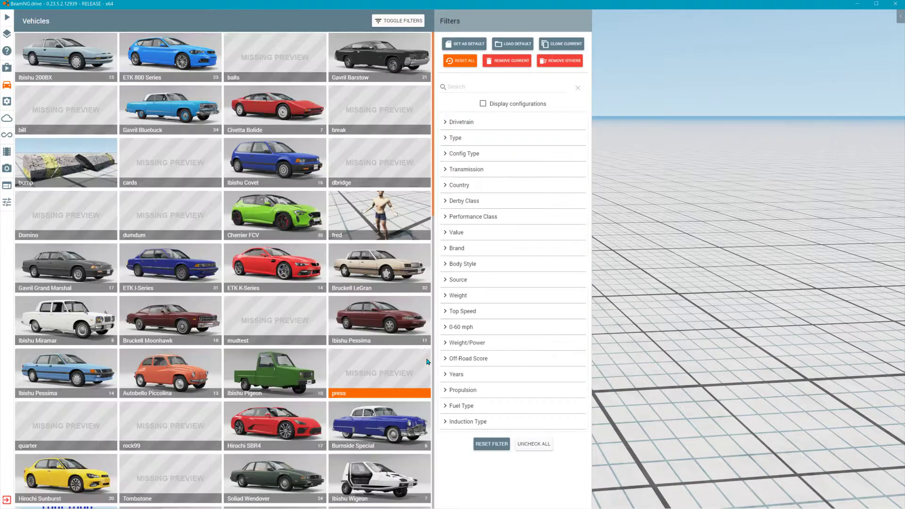
{"action": "double_click", "coordinate": [390, 176]}
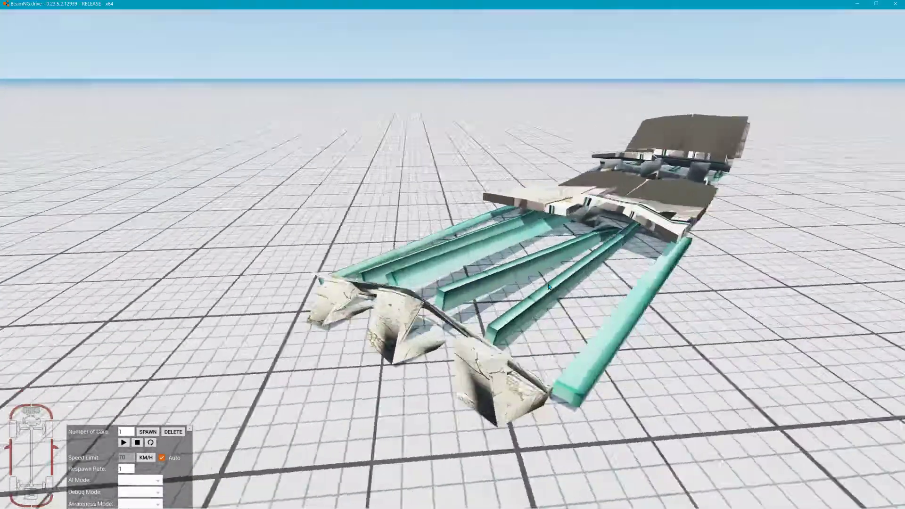
- Examine the collapsed bridge's deck slabs, green girders and broken piers from several sides with the free camera
{"action": "key", "text": "shift+c"}
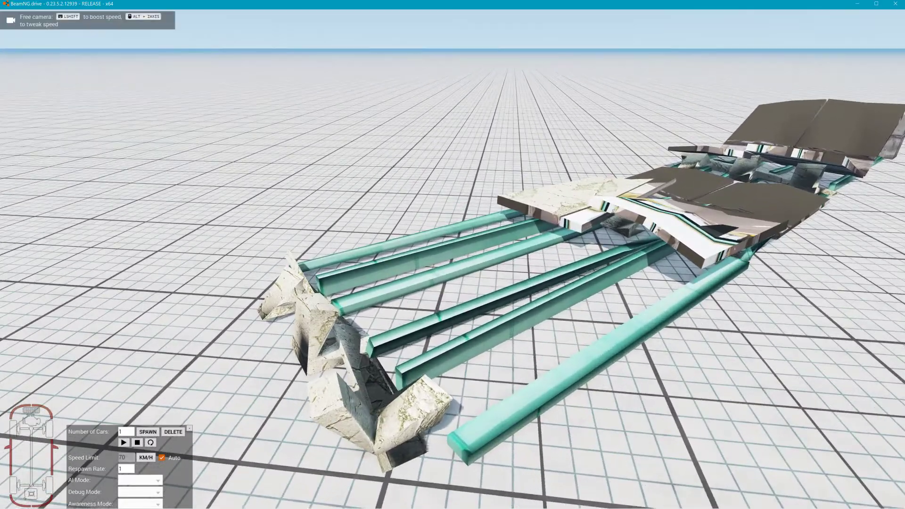
{"action": "key", "text": "w"}
{"action": "mouse_move", "coordinate": [235, 292]}
{"action": "right_mouse_down"}
{"action": "mouse_move", "coordinate": [309, 264]}
{"action": "mouse_move", "coordinate": [235, 291]}
{"action": "right_mouse_up"}
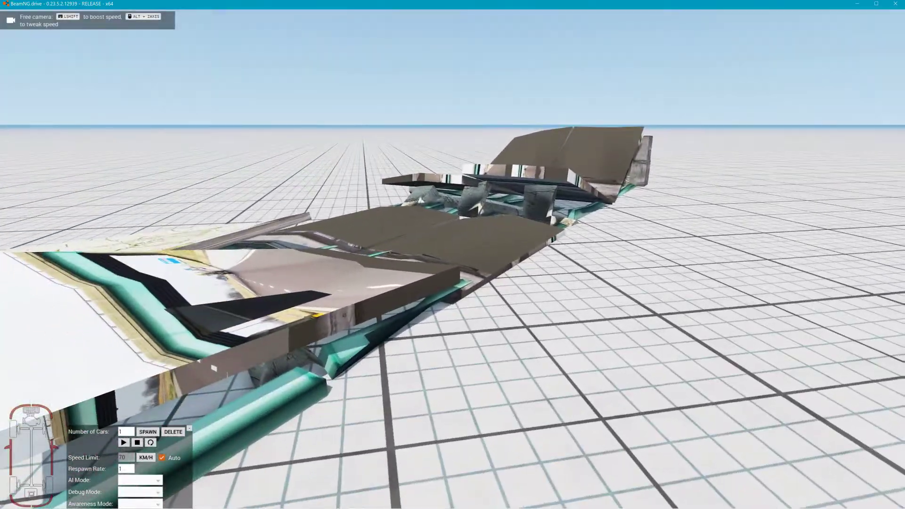
{"action": "right_click_drag", "start_coordinate": [140, 313], "coordinate": [94, 299]}
{"action": "key", "text": "w"}
{"action": "key", "text": "d"}
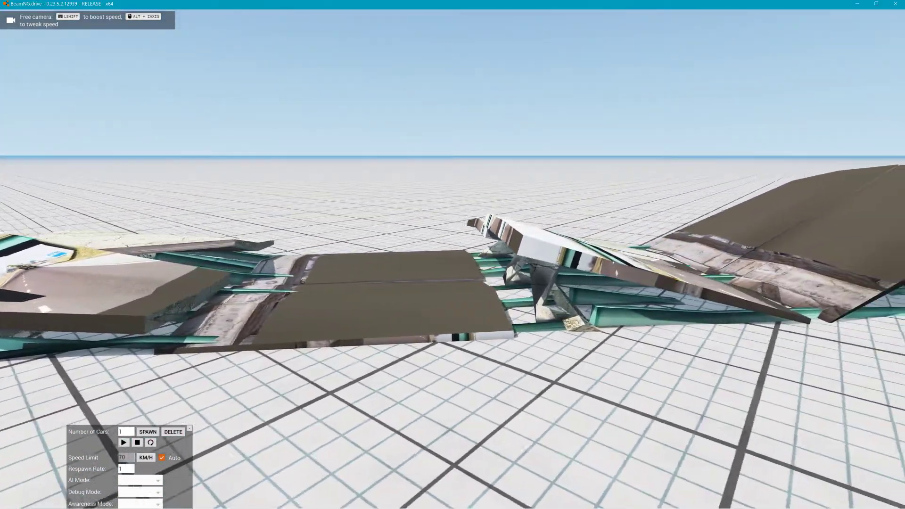
{"action": "right_click_drag", "start_coordinate": [452, 254], "coordinate": [235, 233]}
{"action": "key", "text": "a"}
{"action": "key", "text": "w"}
{"action": "right_click_drag", "start_coordinate": [452, 254], "coordinate": [509, 291]}
{"action": "key", "text": "s"}
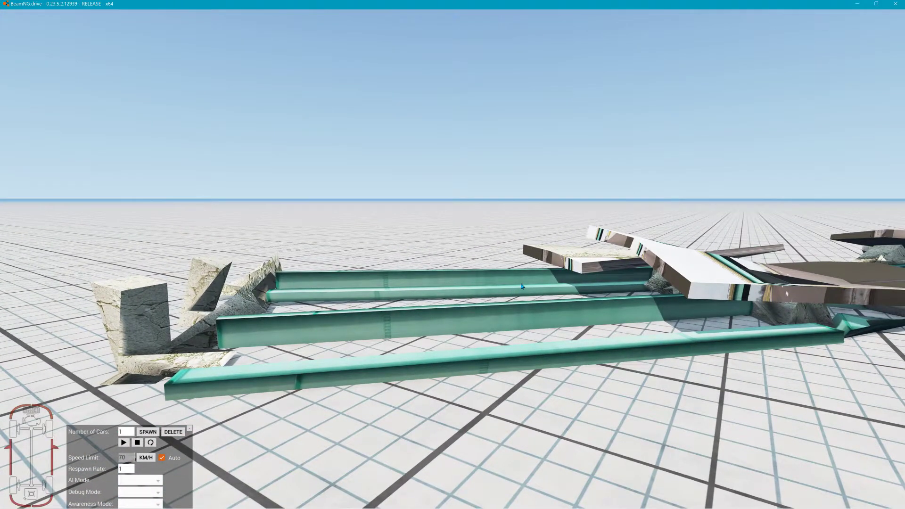
- Restore the bridge to its home position and slow the simulation to 100 times slower than realtime
{"action": "key", "text": "Home"}
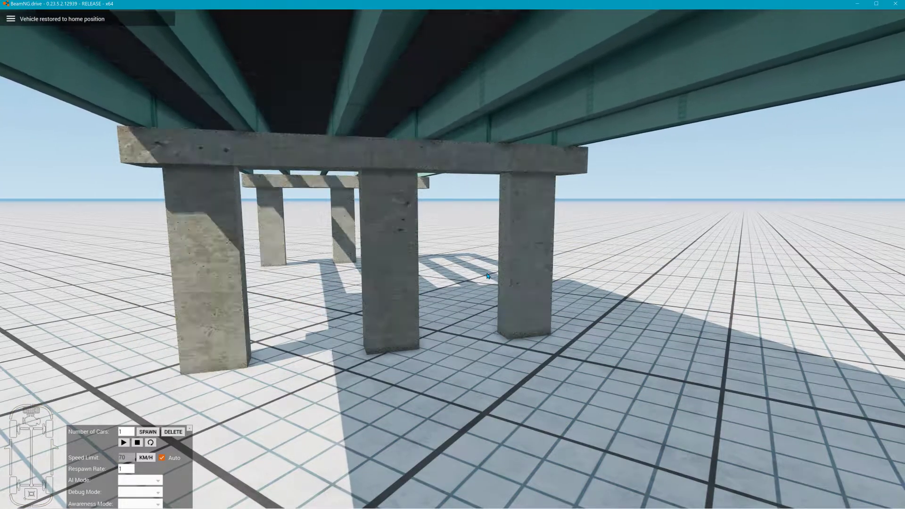
{"action": "key", "text": "alt+Down"}
{"action": "key", "text": "alt+Down"}
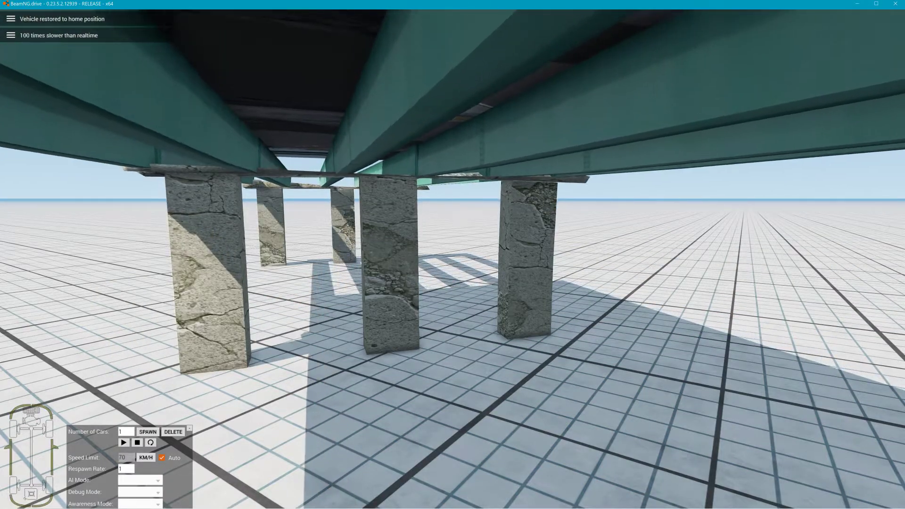
- Examine the slowed bridge's piers, girders and deck textures from below and along its side
{"action": "right_click_drag", "start_coordinate": [630, 253], "coordinate": [569, 283]}
{"action": "key", "text": "s"}
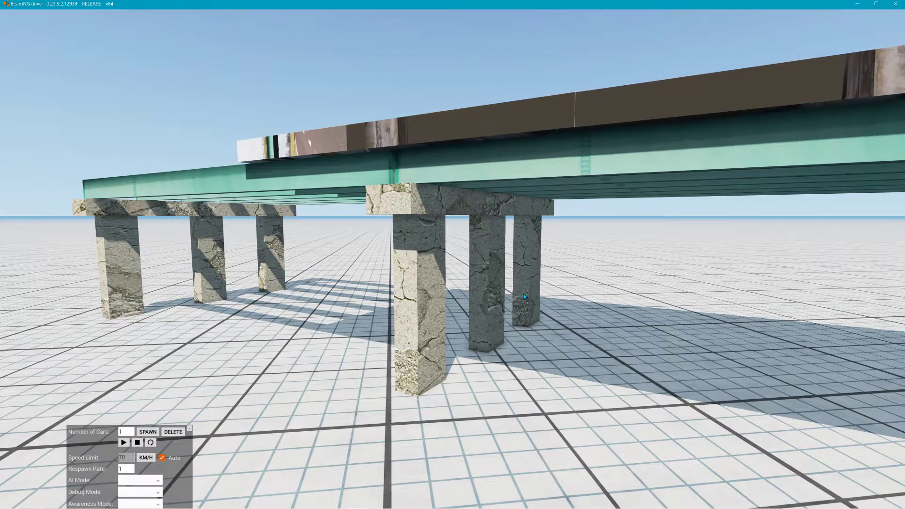
{"action": "right_click_drag", "start_coordinate": [524, 294], "coordinate": [691, 371]}
{"action": "key", "text": "w"}
{"action": "key", "text": "s"}
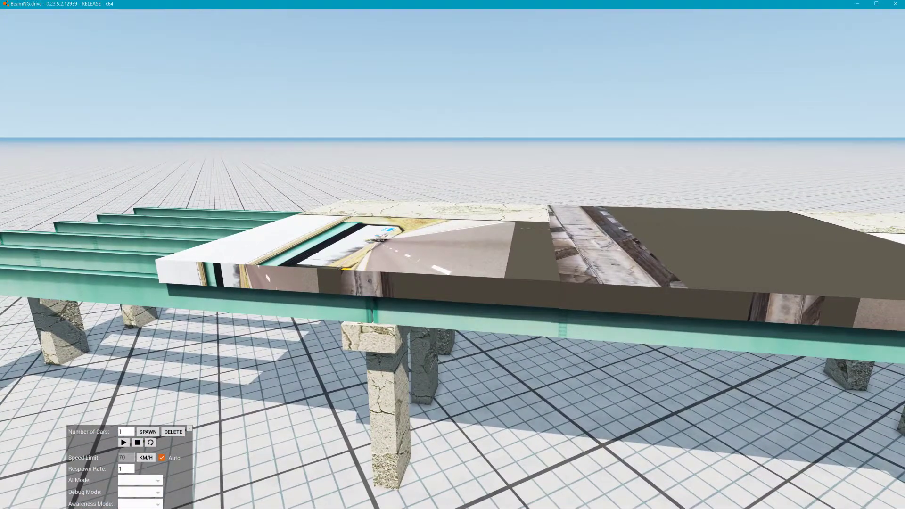
{"action": "right_click_drag", "start_coordinate": [481, 207], "coordinate": [529, 207]}
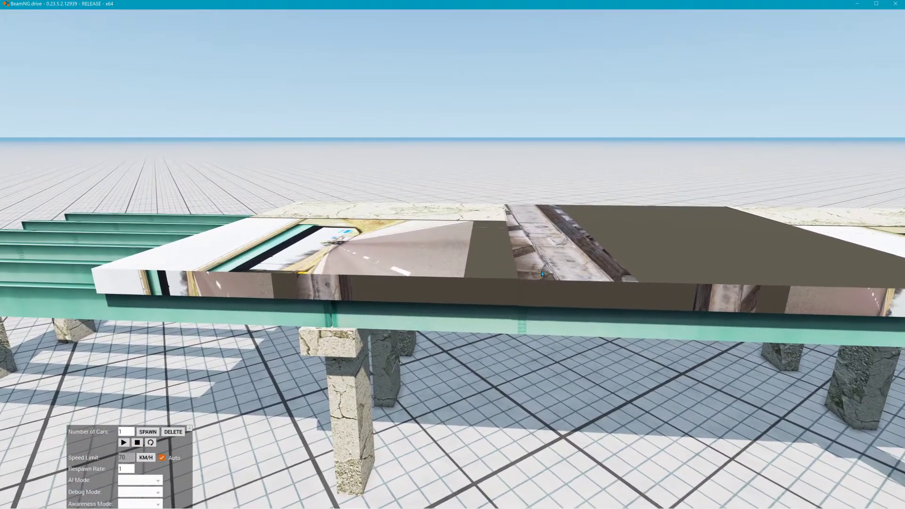
{"action": "right_click_drag", "start_coordinate": [691, 257], "coordinate": [877, 235]}
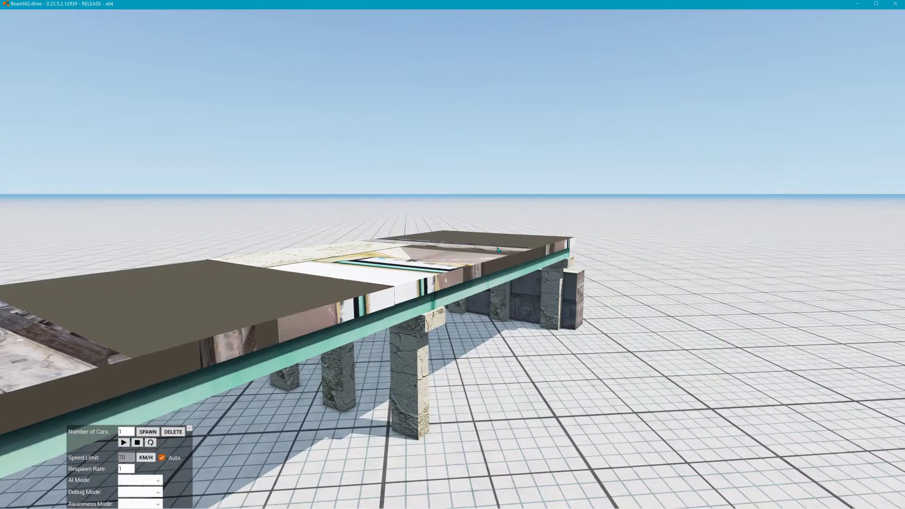
- Switch to Notepad++ and review the node settings and the flexbodies section with its deformGroup entries in dbridge.jbeam
{"action": "key", "text": "alt+Tab"}
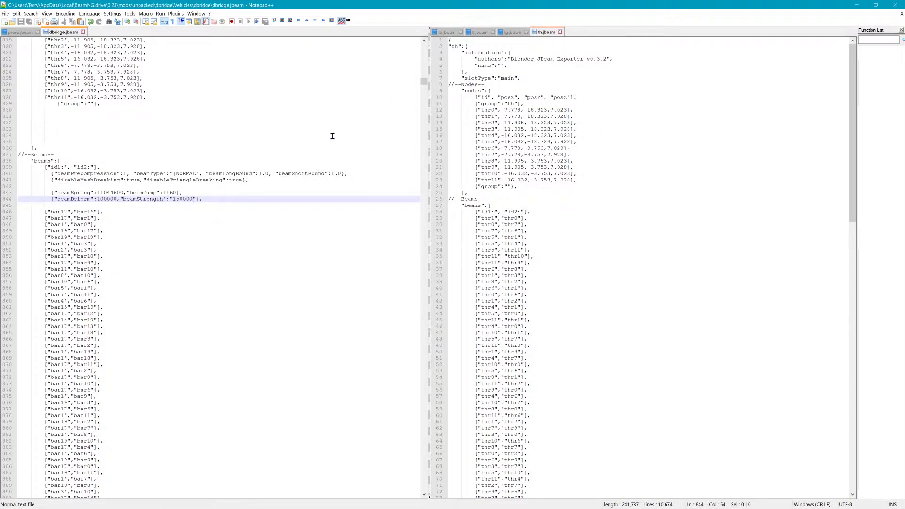
{"action": "scroll", "coordinate": [281, 178], "scroll_direction": "up", "scroll_amount": 2}
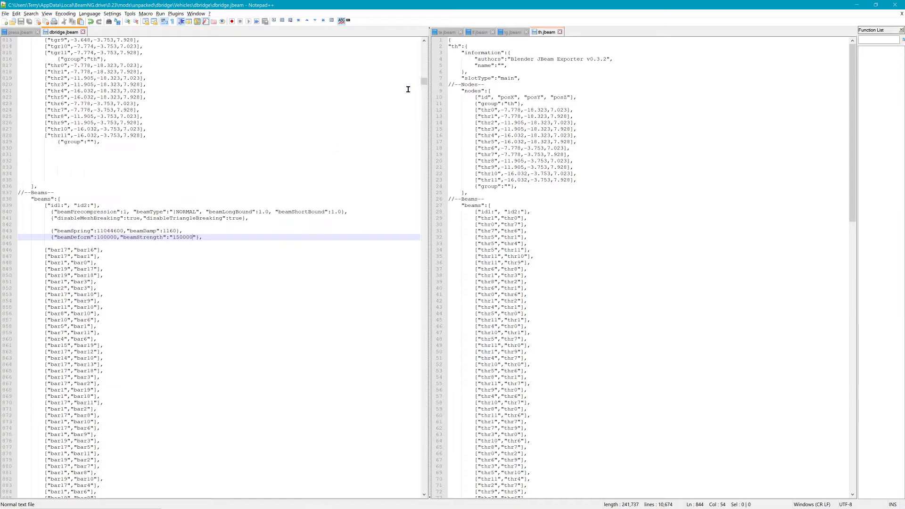
{"action": "left_click_drag", "start_coordinate": [425, 81], "coordinate": [431, 53]}
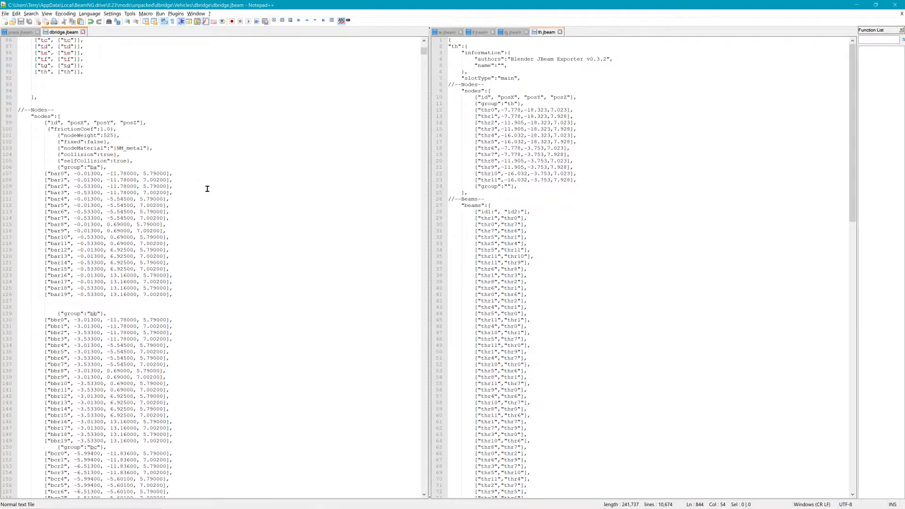
{"action": "scroll", "coordinate": [210, 190], "scroll_direction": "down", "scroll_amount": 4}
{"action": "scroll", "coordinate": [216, 190], "scroll_direction": "down", "scroll_amount": 3}
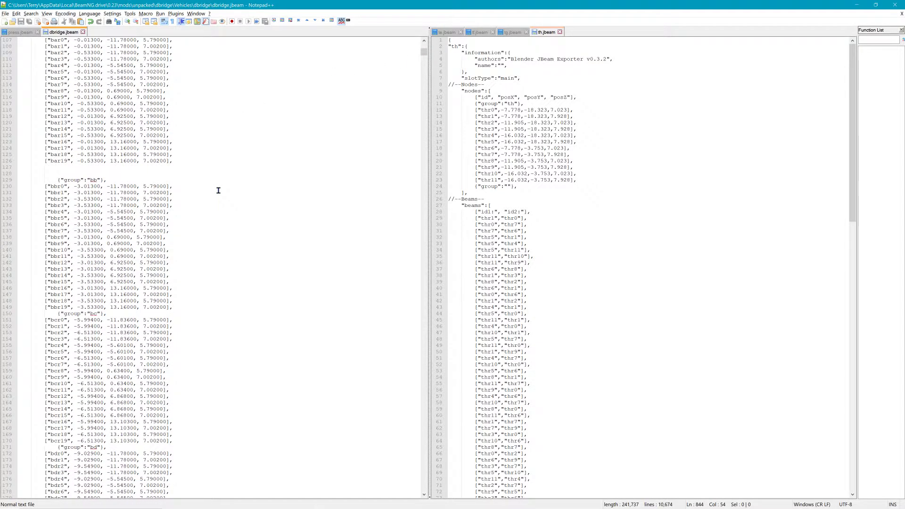
{"action": "scroll", "coordinate": [218, 189], "scroll_direction": "up", "scroll_amount": 20}
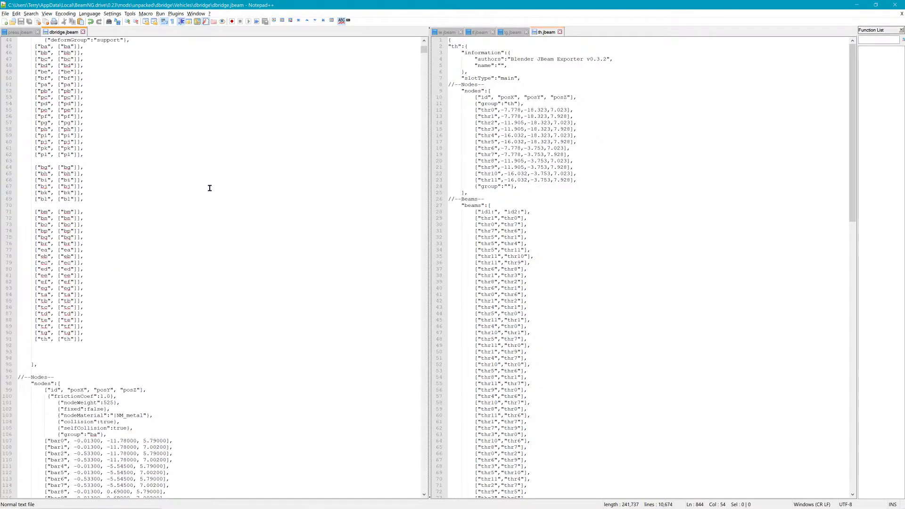
{"action": "scroll", "coordinate": [208, 189], "scroll_direction": "up", "scroll_amount": 6}
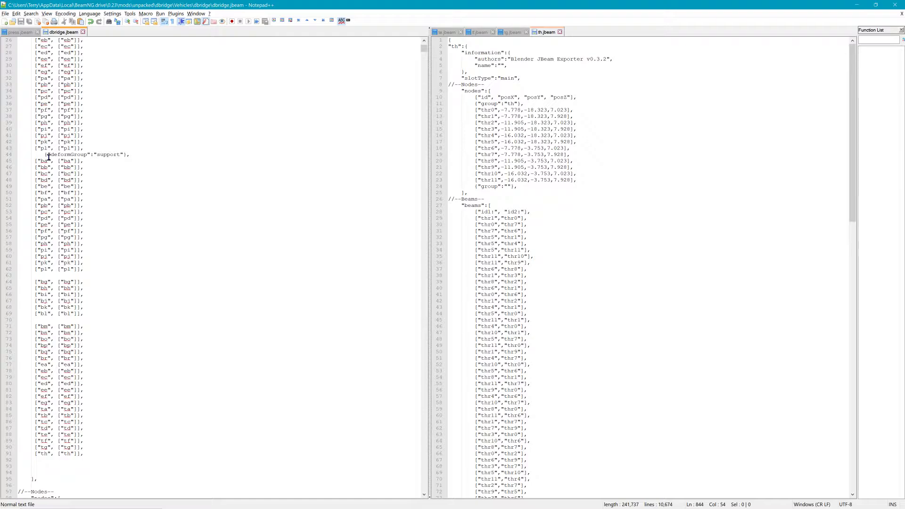
{"action": "scroll", "coordinate": [49, 157], "scroll_direction": "up", "scroll_amount": 4}
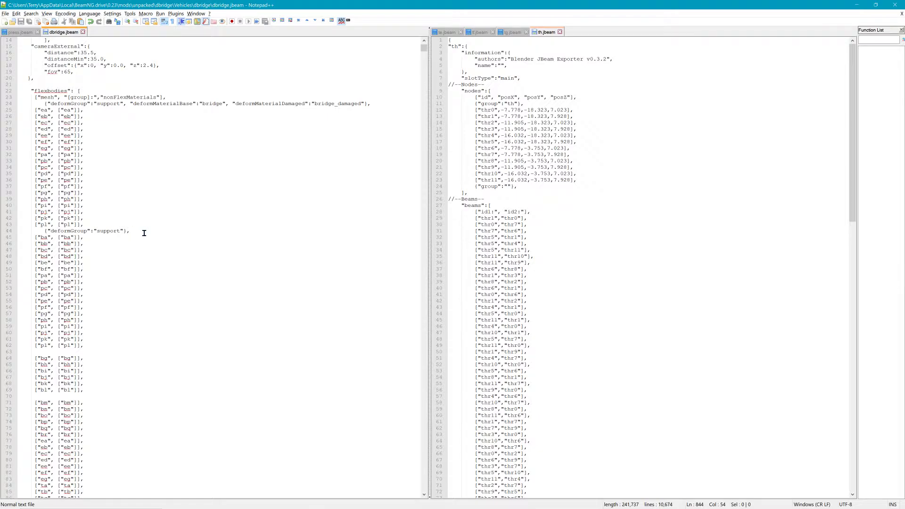
{"action": "scroll", "coordinate": [114, 262], "scroll_direction": "down", "scroll_amount": 3}
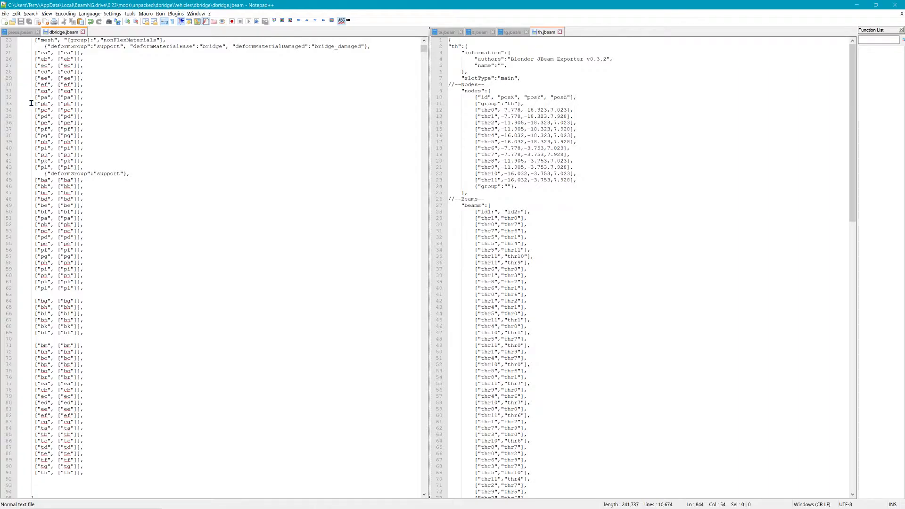
- Copy the pa to pl flexbody lines from the first deformGroup block and paste them, indented, below the th line
{"action": "left_click_drag", "start_coordinate": [33, 97], "coordinate": [122, 172]}
{"action": "key", "text": "ctrl+c"}
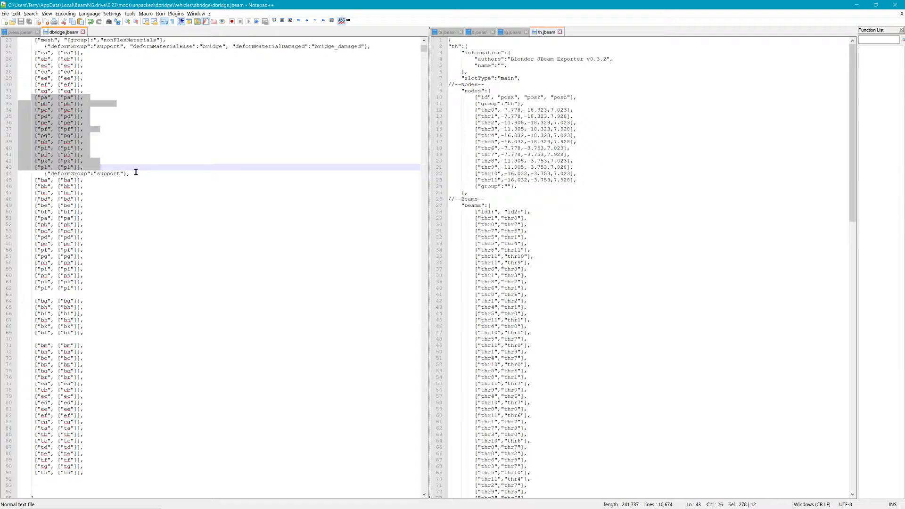
{"action": "left_click", "coordinate": [101, 475]}
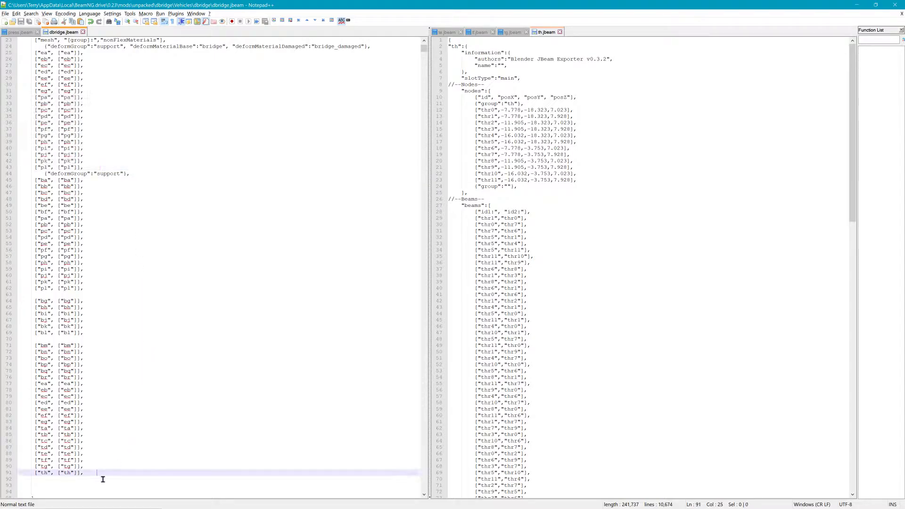
{"action": "key", "text": "Return"}
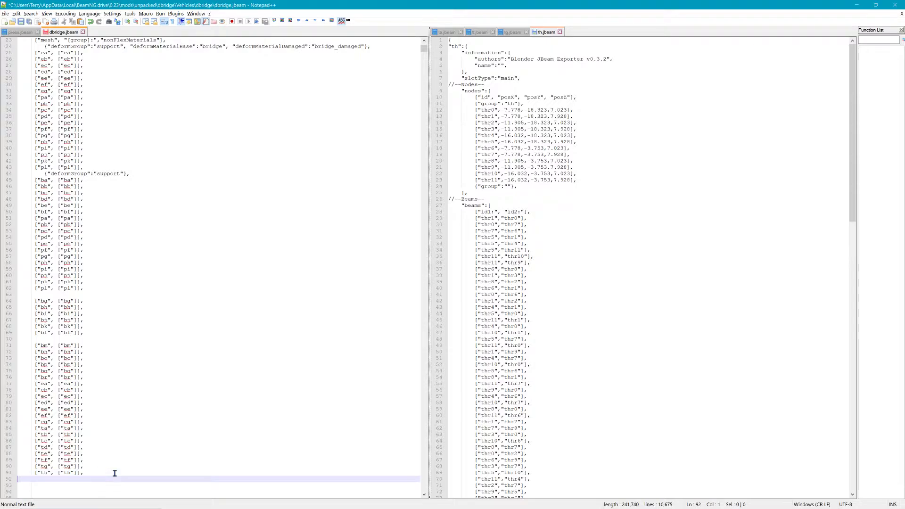
{"action": "key", "text": "Return"}
{"action": "key", "text": "ctrl+v"}
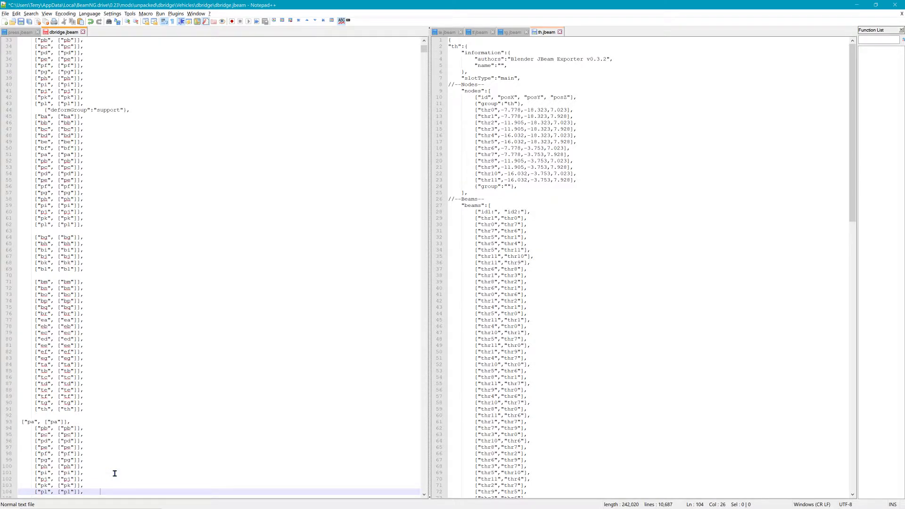
{"action": "left_click", "coordinate": [23, 421]}
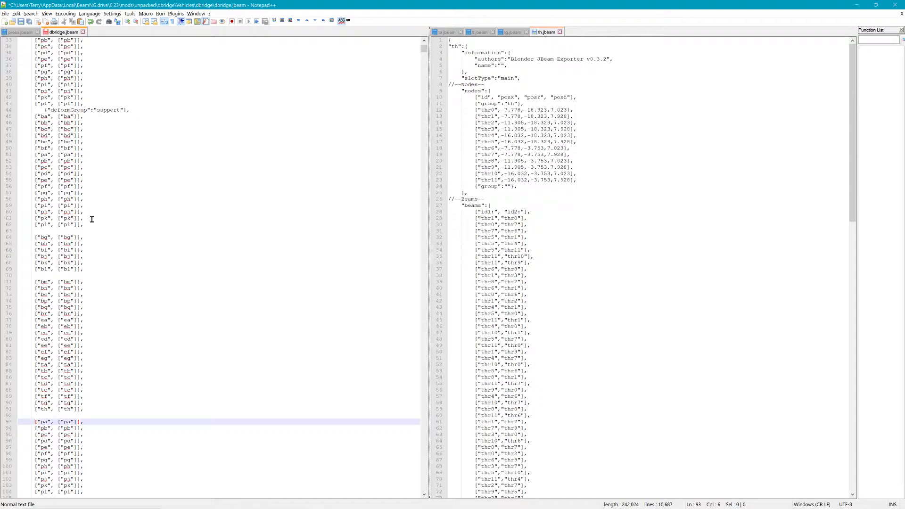
- Delete the pa to pl lines that follow bf and select the second deformGroup "support" line
{"action": "left_click_drag", "start_coordinate": [92, 230], "coordinate": [24, 161]}
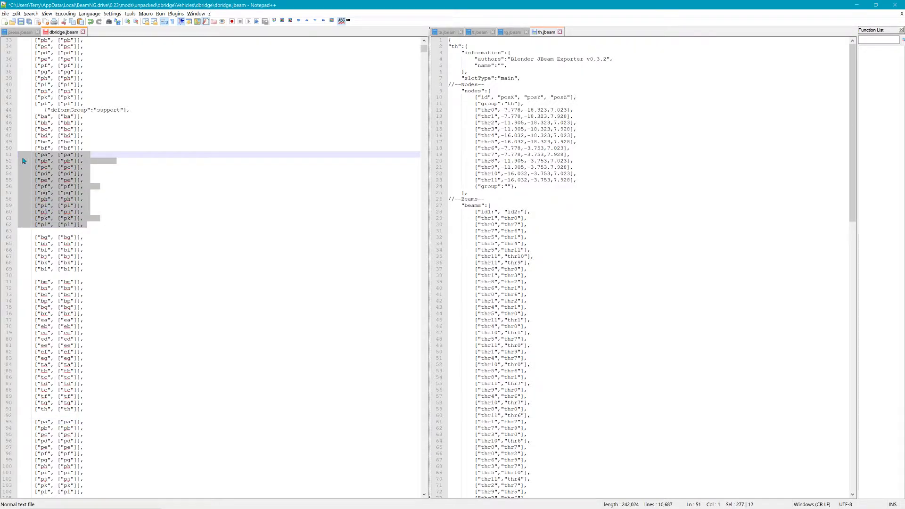
{"action": "key", "text": "Delete"}
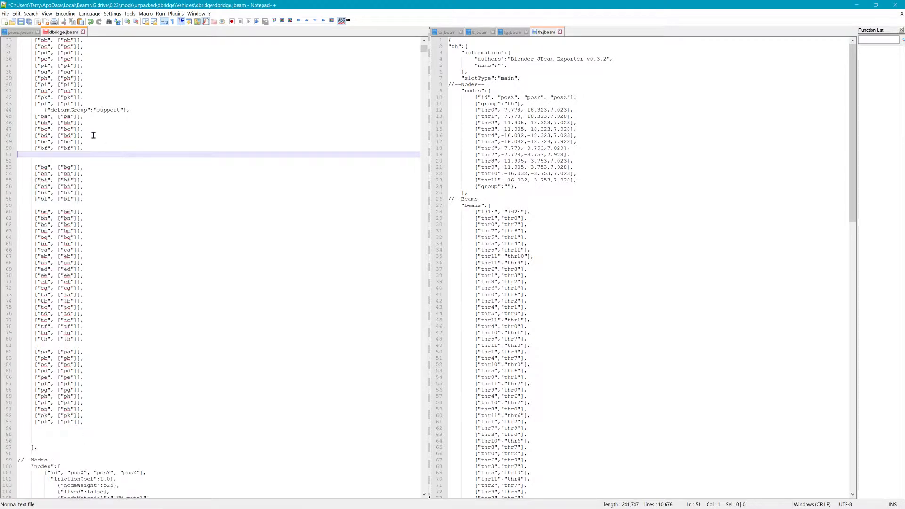
{"action": "left_click_drag", "start_coordinate": [45, 111], "coordinate": [141, 113]}
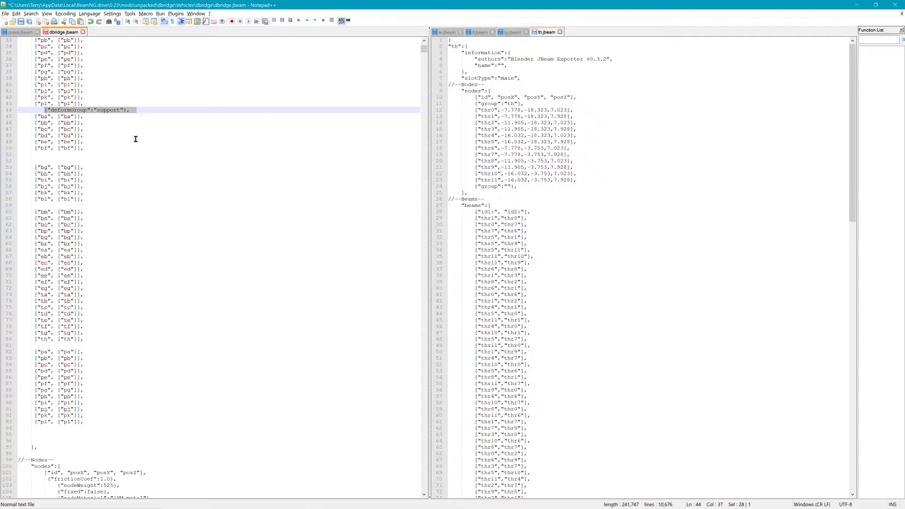
- Undo the deletion of the pa to pl lines after bf and the pasted block below the th line
{"action": "key", "text": "ctrl+z"}
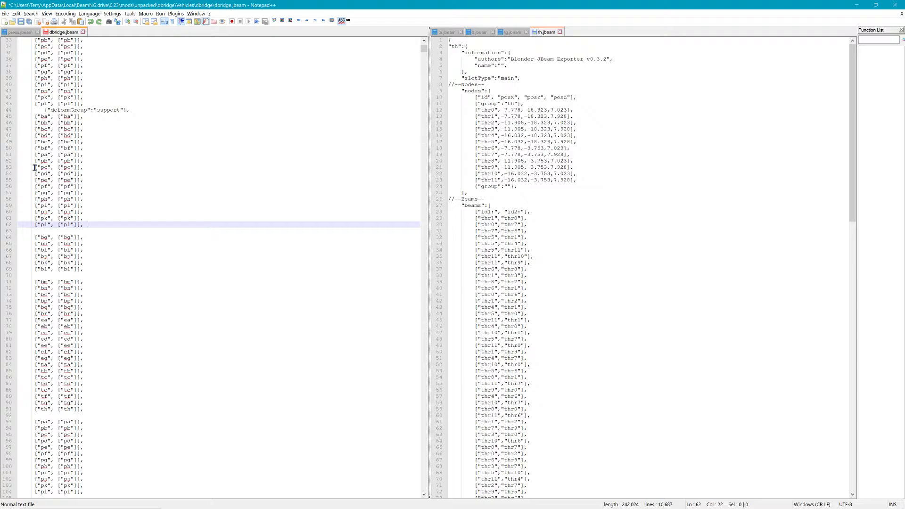
{"action": "key", "text": "ctrl+z"}
{"action": "key", "text": "ctrl+z"}
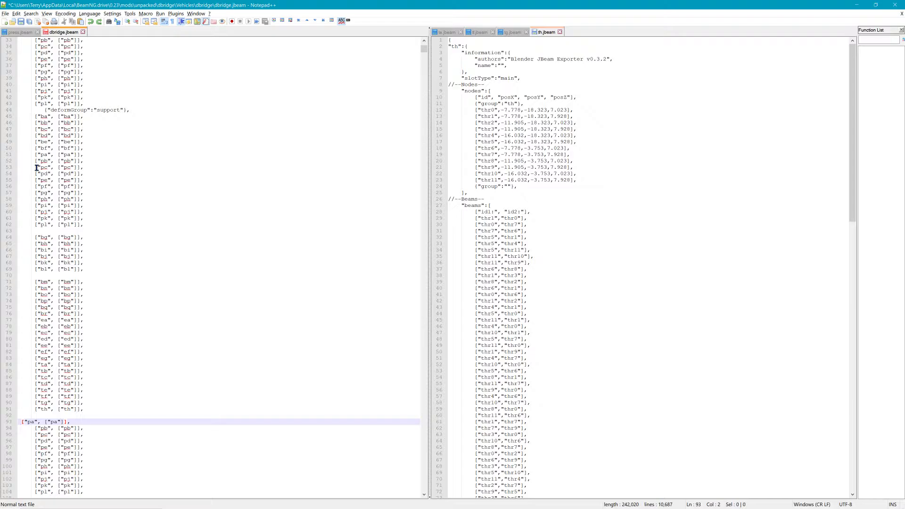
{"action": "key", "text": "ctrl+z"}
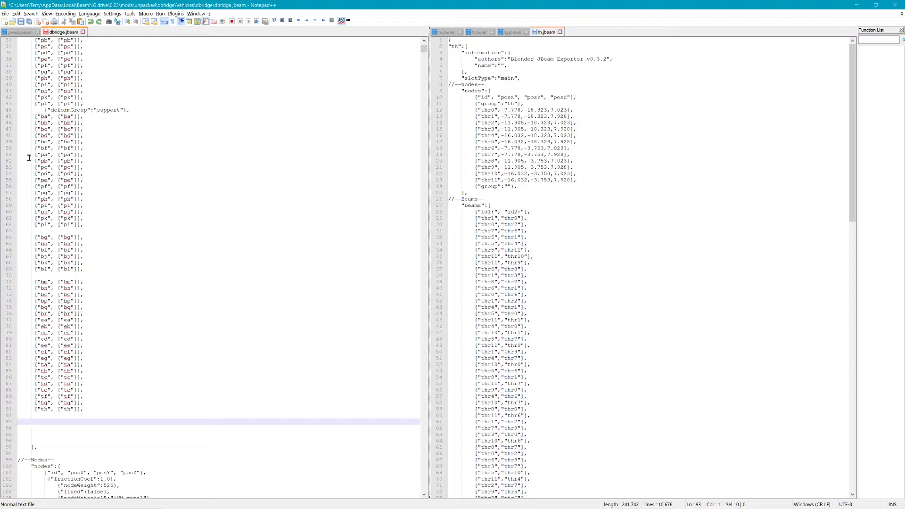
- Copy the pa to pl flexbody lines that follow bf and paste them below the th line, separated by a blank line
{"action": "left_click_drag", "start_coordinate": [29, 158], "coordinate": [110, 228]}
{"action": "key", "text": "ctrl+c"}
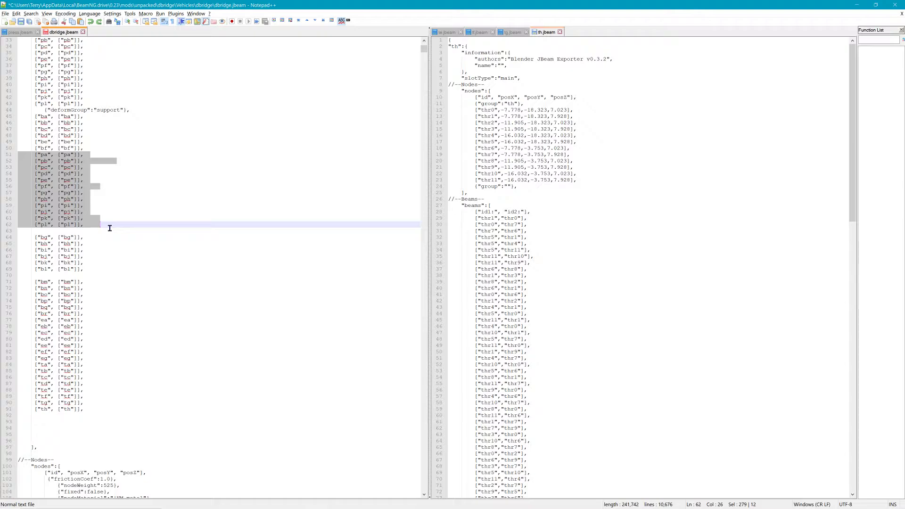
{"action": "left_click", "coordinate": [92, 410]}
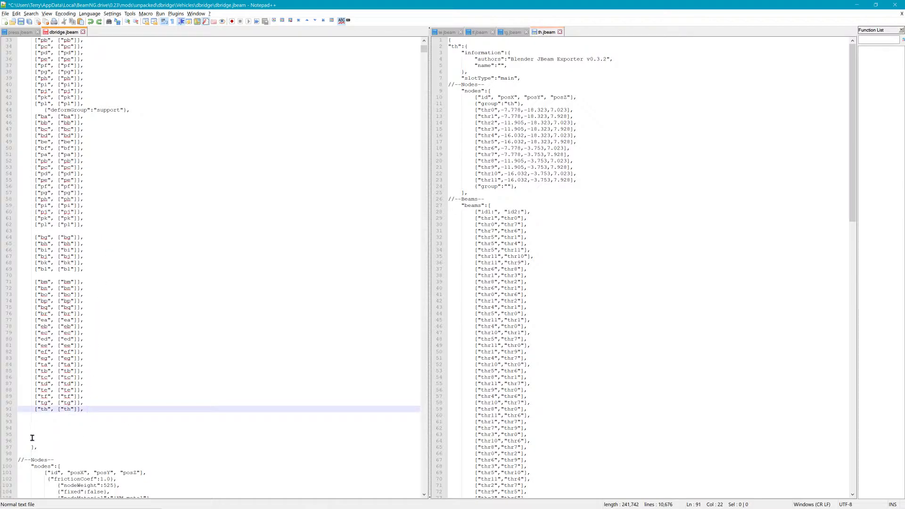
{"action": "key", "text": "Return"}
{"action": "key", "text": "Return"}
{"action": "key", "text": "ctrl+v"}
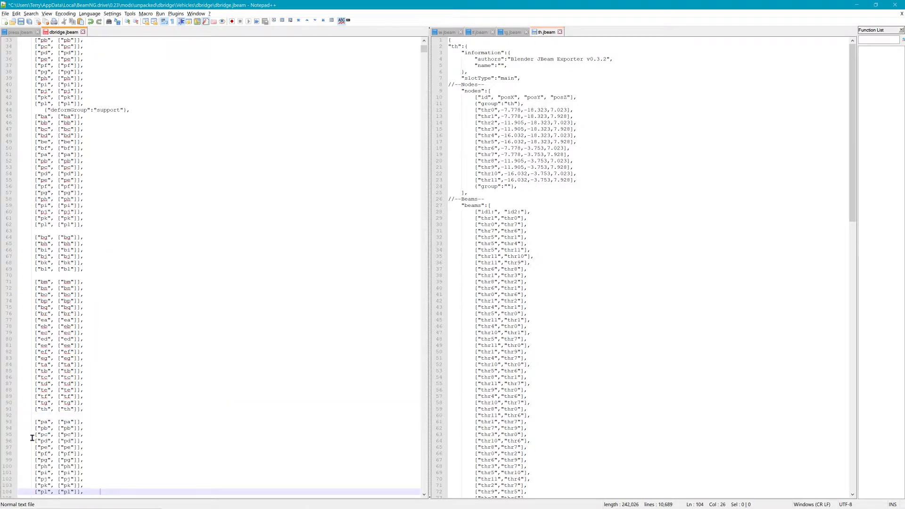
- Delete the pa to pl lines that follow bf and the earlier pa to pl lines that follow eg in the first deformGroup block
{"action": "left_click_drag", "start_coordinate": [97, 230], "coordinate": [14, 162]}
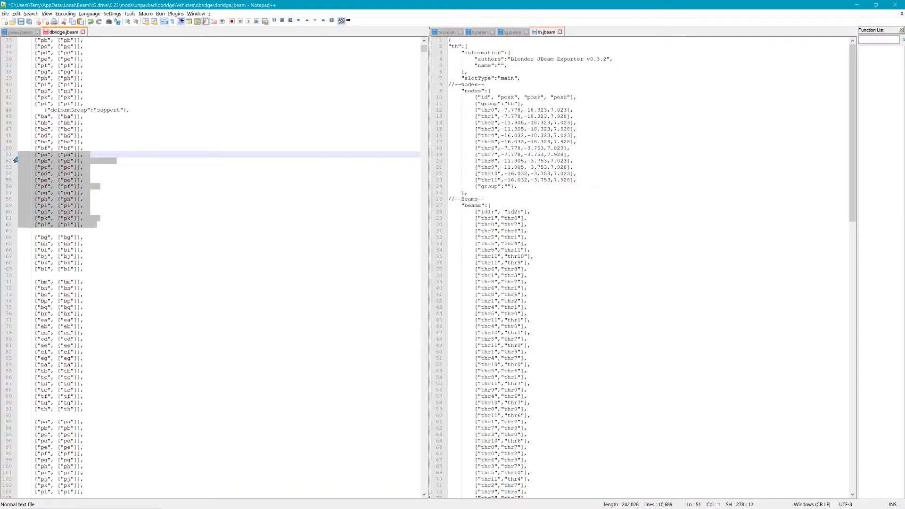
{"action": "key", "text": "Delete"}
{"action": "left_click_drag", "start_coordinate": [95, 105], "coordinate": [14, 74]}
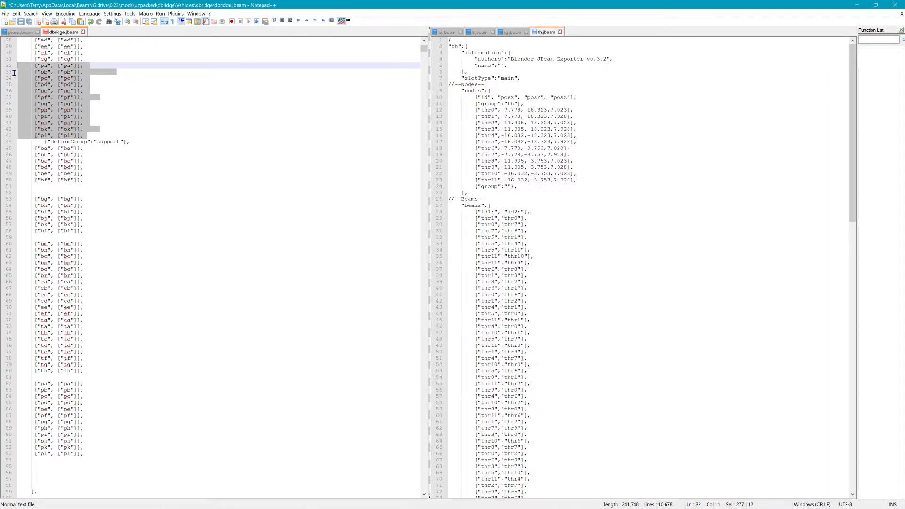
{"action": "key", "text": "Delete"}
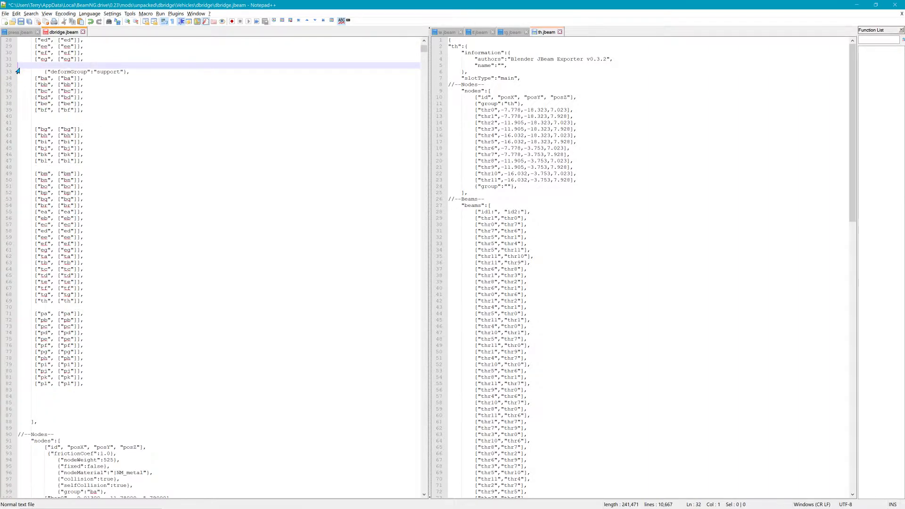
- Copy the {"deformGroup":"support"} line above ba and paste it on the blank line between th and the pa to pl block
{"action": "scroll", "coordinate": [19, 72], "scroll_direction": "up", "scroll_amount": 2}
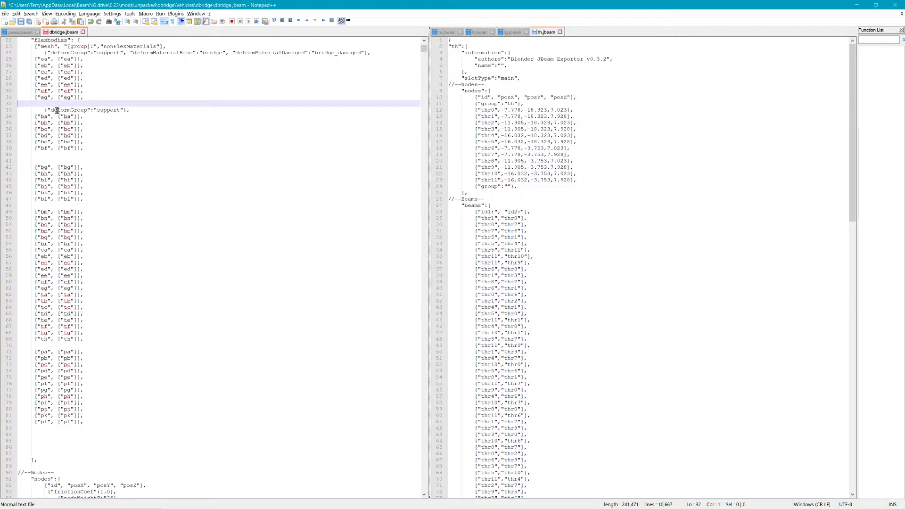
{"action": "left_click_drag", "start_coordinate": [45, 110], "coordinate": [139, 118]}
{"action": "key", "text": "ctrl+c"}
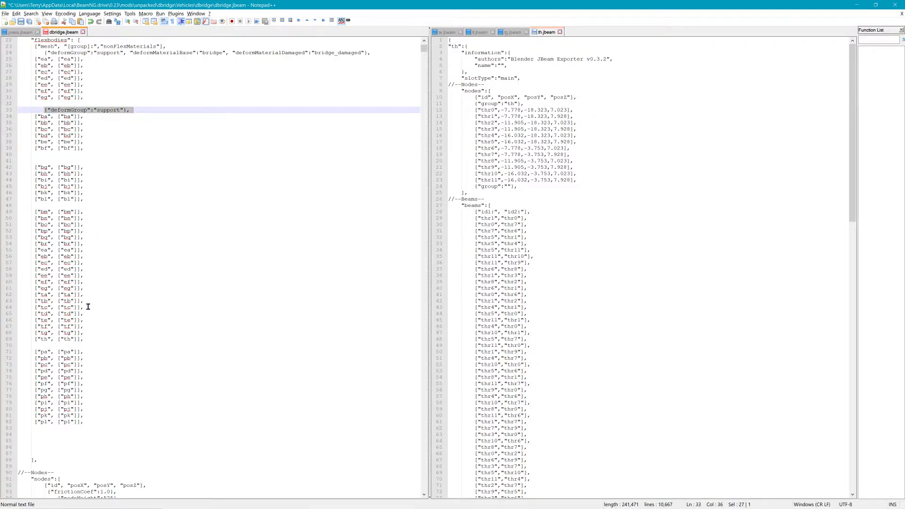
{"action": "left_click", "coordinate": [31, 347]}
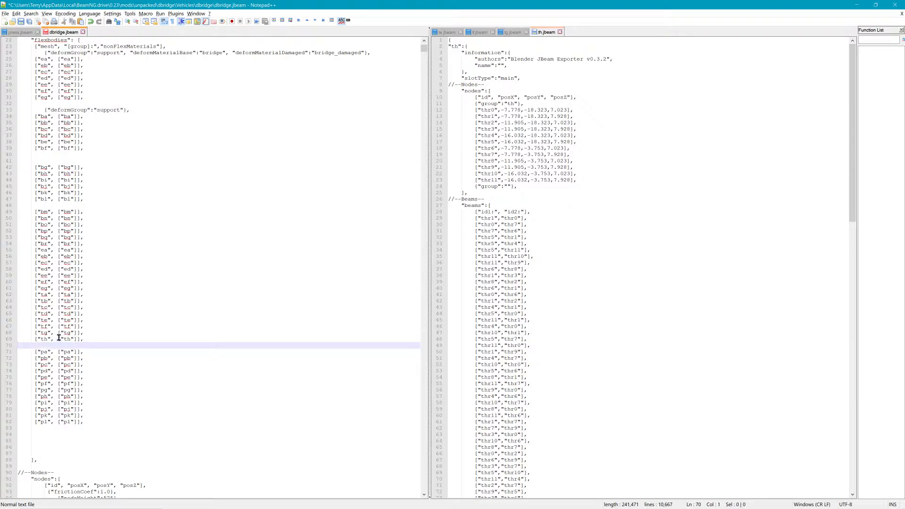
{"action": "key", "text": "ctrl+v"}
- At the start of the beams section, set beamSpring to 1104600, beamDeform to 900000 and beamStrength to "950000", and save the file
{"action": "scroll", "coordinate": [116, 269], "scroll_direction": "down", "scroll_amount": 8}
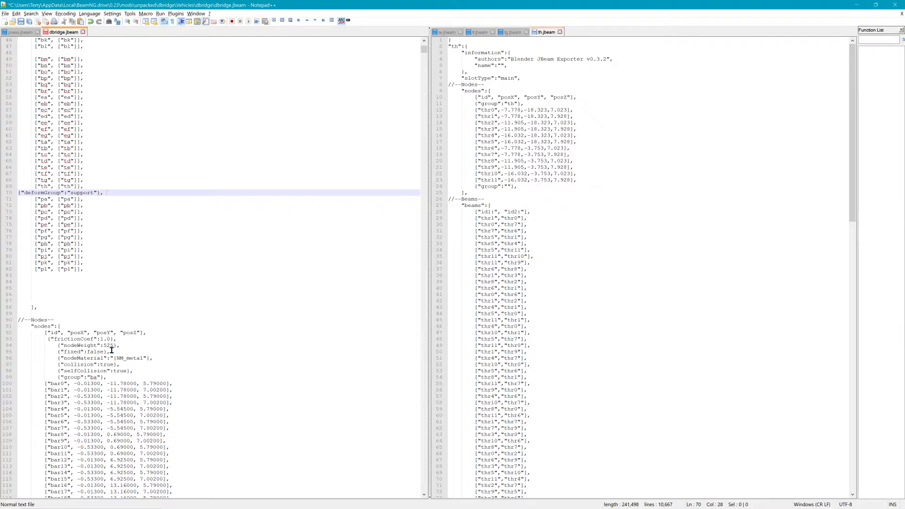
{"action": "left_click_drag", "start_coordinate": [104, 345], "coordinate": [107, 345]}
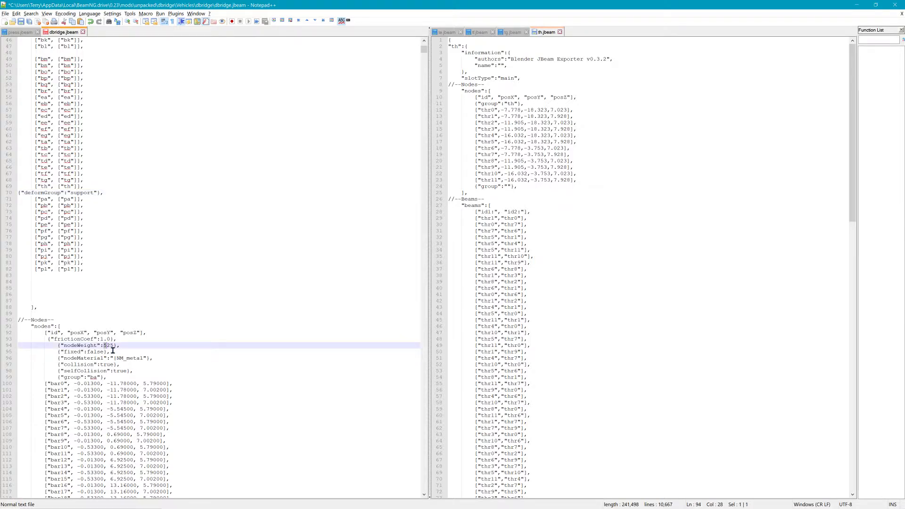
{"action": "scroll", "coordinate": [116, 352], "scroll_direction": "down", "scroll_amount": 5}
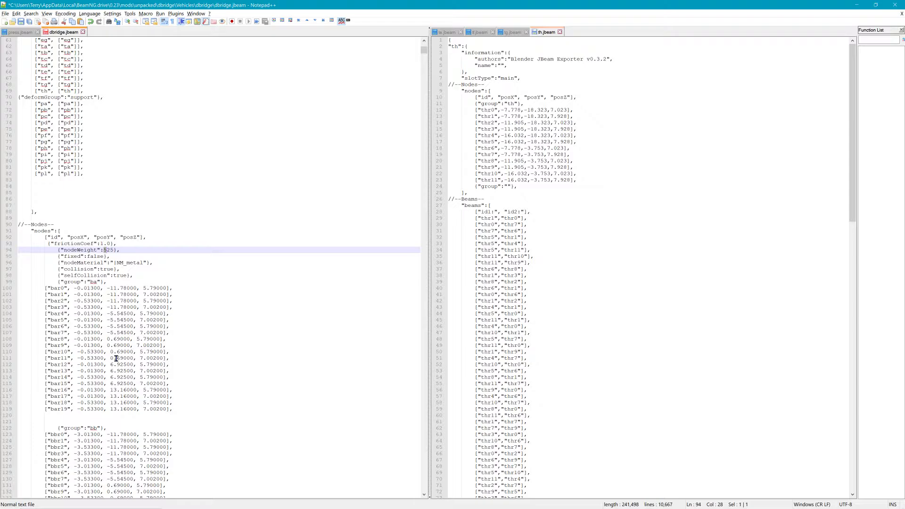
{"action": "scroll", "coordinate": [116, 357], "scroll_direction": "down", "scroll_amount": 5}
{"action": "scroll", "coordinate": [116, 353], "scroll_direction": "down", "scroll_amount": 12}
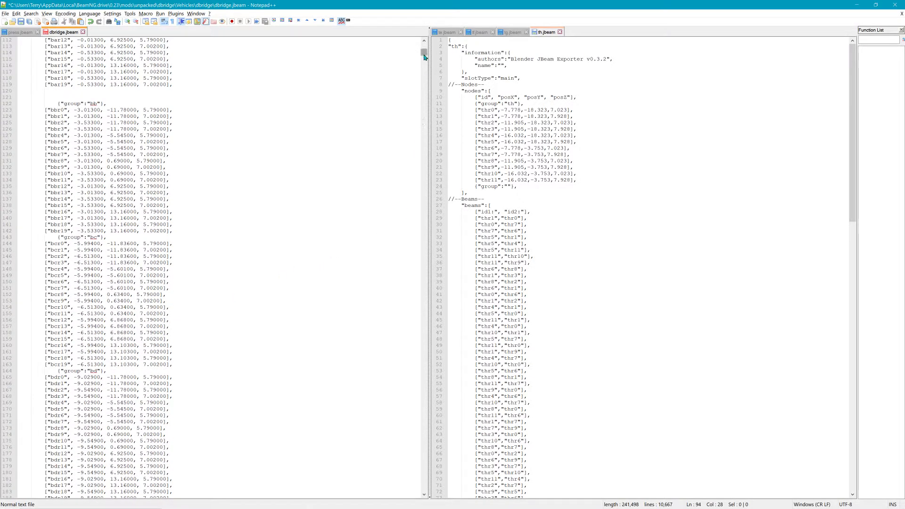
{"action": "left_click_drag", "start_coordinate": [423, 53], "coordinate": [425, 86]}
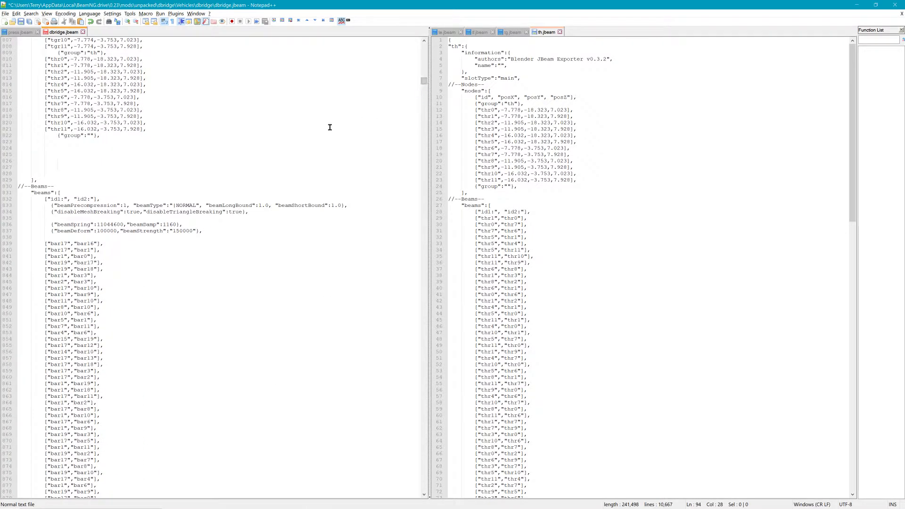
{"action": "left_click", "coordinate": [110, 226]}
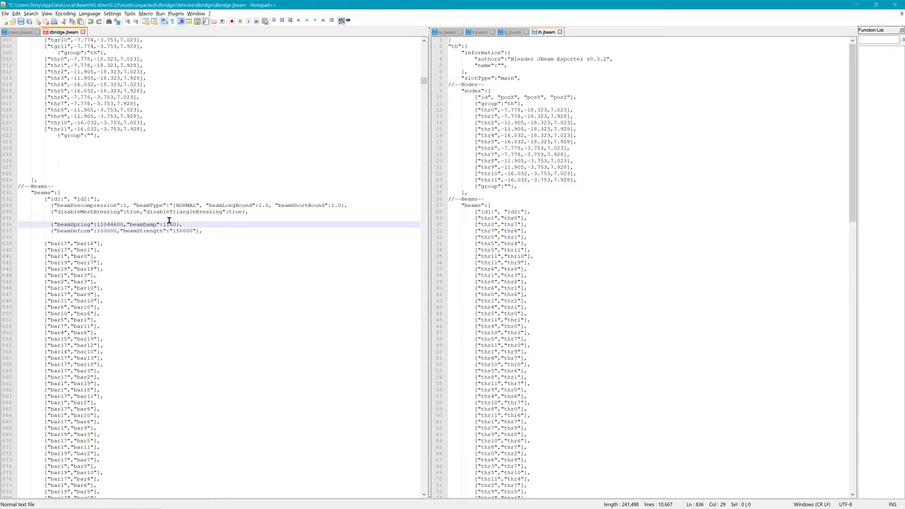
{"action": "key", "text": "BackSpace"}
{"action": "left_click_drag", "start_coordinate": [98, 233], "coordinate": [106, 234]}
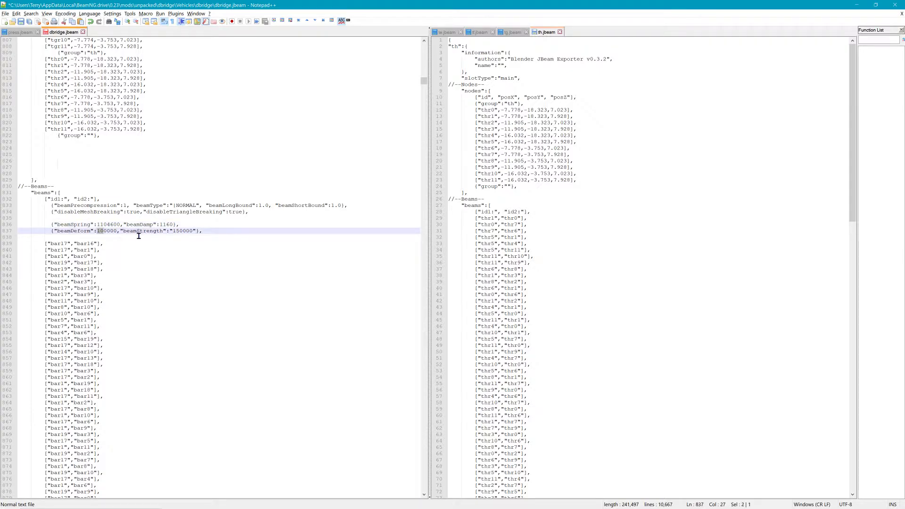
{"action": "type", "text": "900"}
{"action": "left_click", "coordinate": [22, 22]}
{"action": "scroll", "coordinate": [241, 191], "scroll_direction": "down", "scroll_amount": 5}
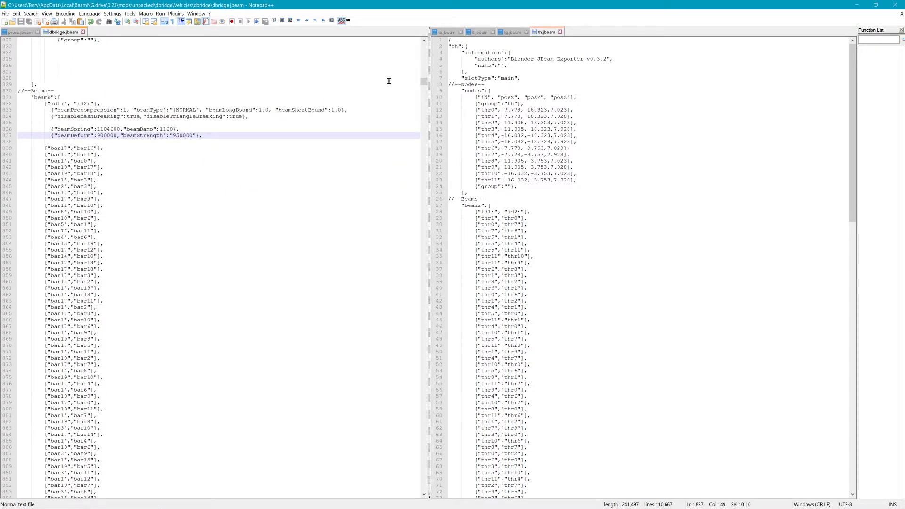
- Set beamDeform to 904000 for the par beams in the "support" deformGroup, save dbridge.jbeam and return to the file's start
{"action": "left_click_drag", "start_coordinate": [423, 81], "coordinate": [424, 158]}
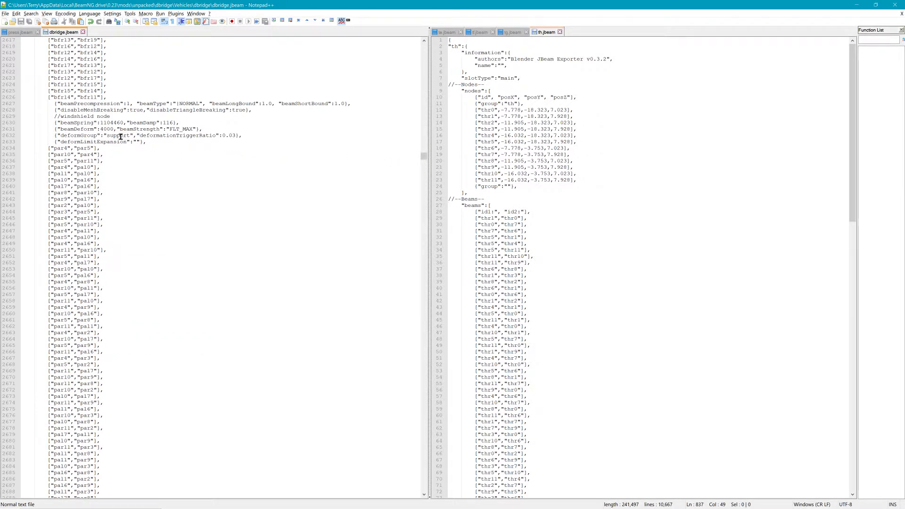
{"action": "left_click", "coordinate": [107, 132]}
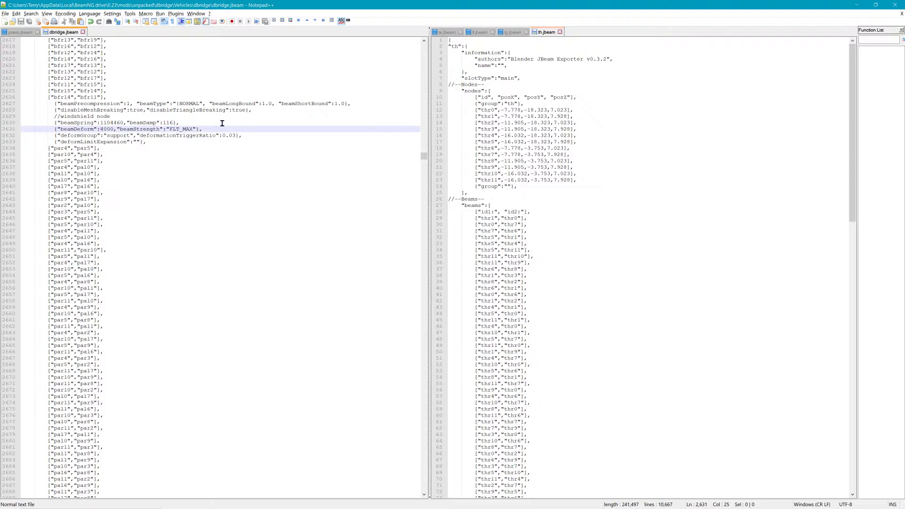
{"action": "type", "text": "90"}
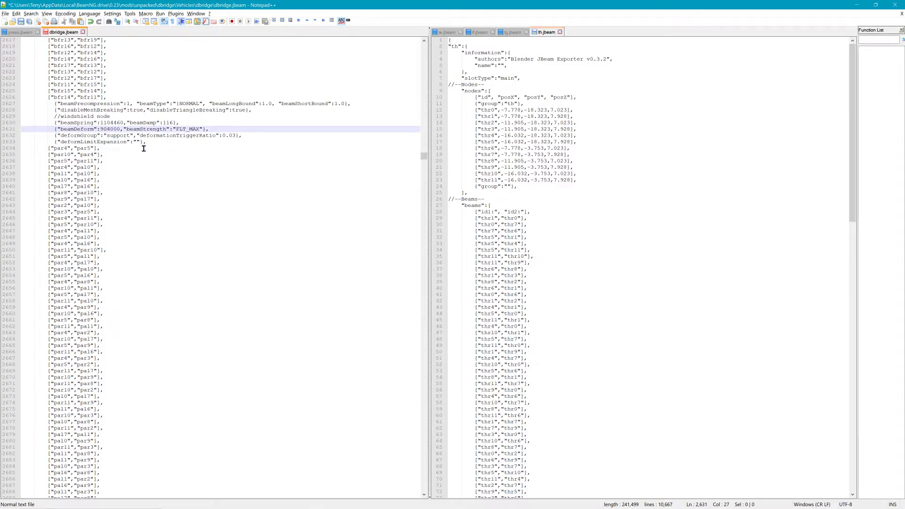
{"action": "scroll", "coordinate": [184, 179], "scroll_direction": "down", "scroll_amount": 4}
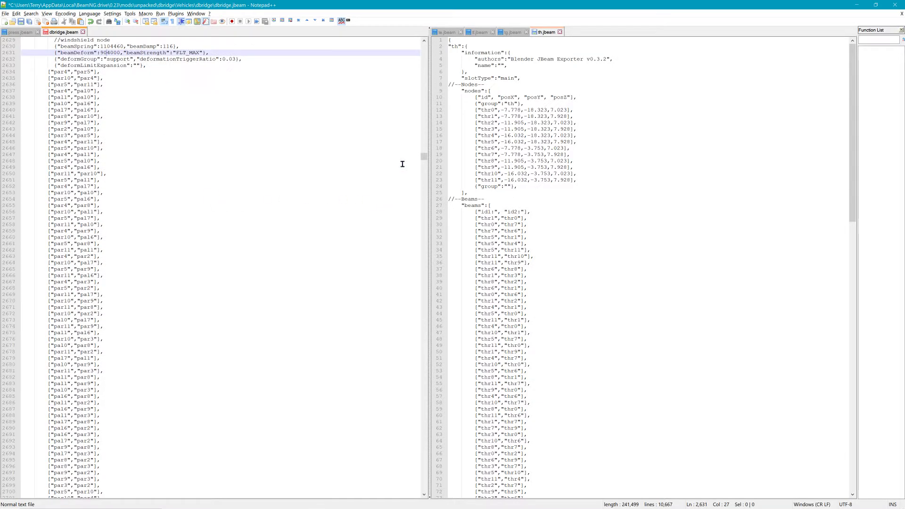
{"action": "left_click_drag", "start_coordinate": [424, 154], "coordinate": [401, 42]}
{"action": "left_click", "coordinate": [21, 21]}
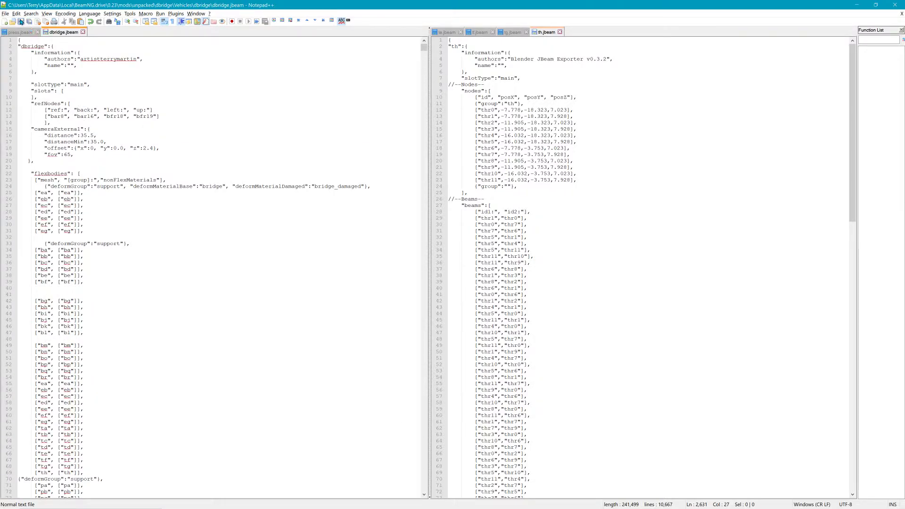
- Switch to BeamNG.drive, spawn the dbridge vehicle again and freeze the simulation to inspect the bridge's materials
{"action": "key", "text": "alt+Tab"}
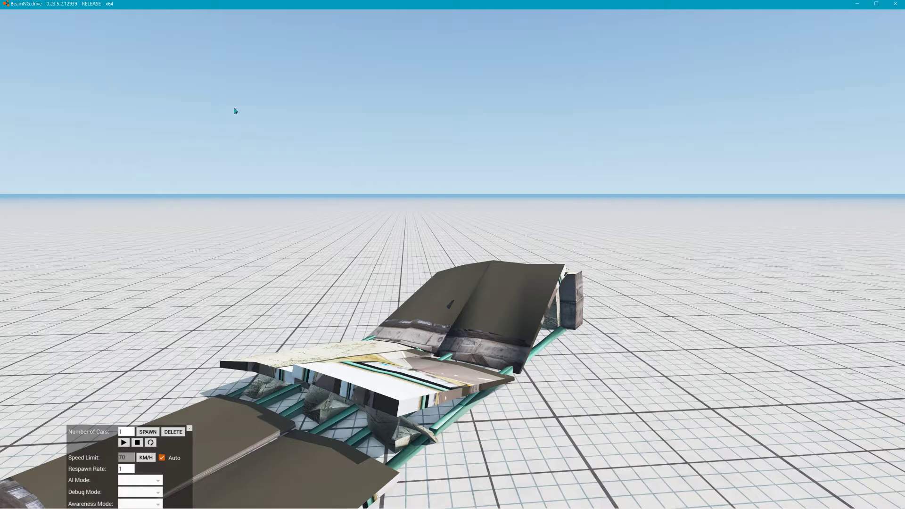
{"action": "key", "text": "Escape"}
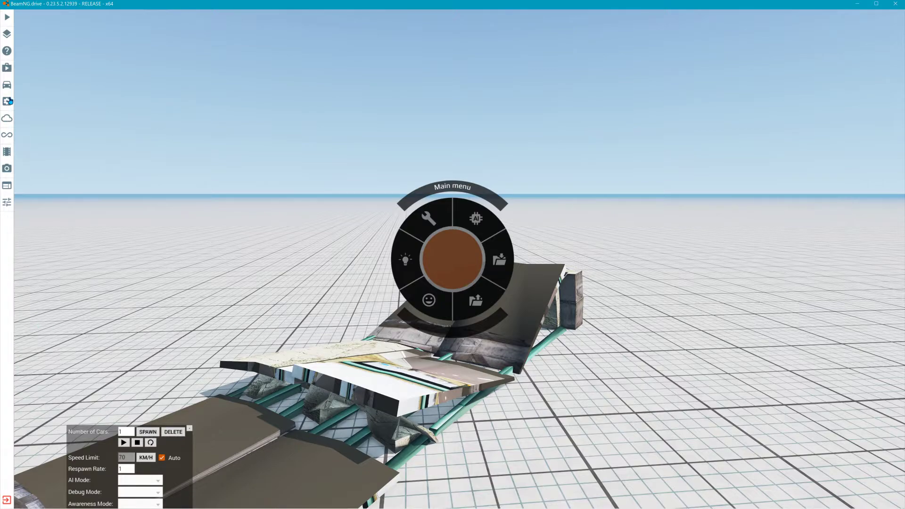
{"action": "left_click", "coordinate": [10, 84]}
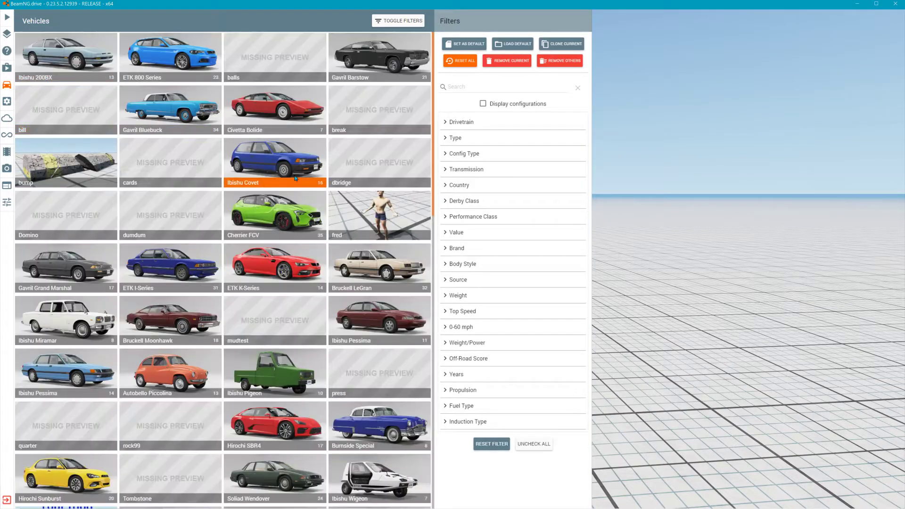
{"action": "left_click", "coordinate": [371, 154]}
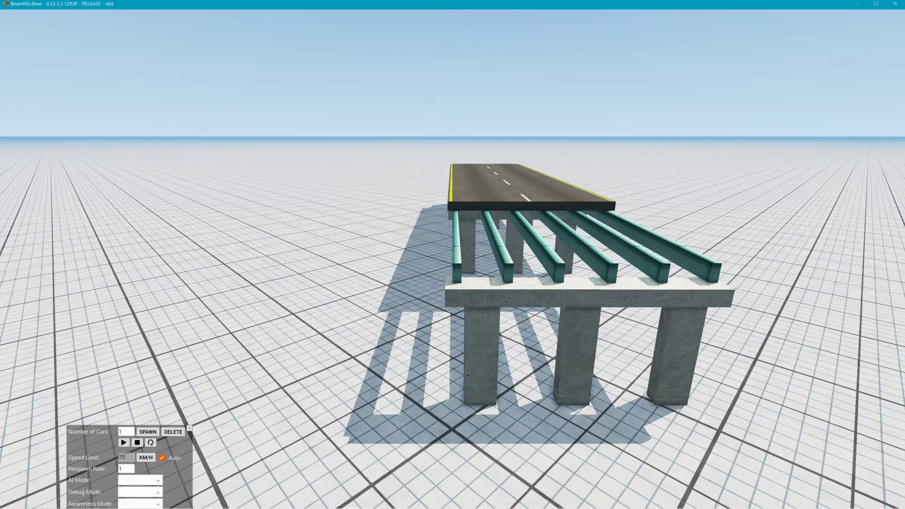
{"action": "key", "text": "j"}
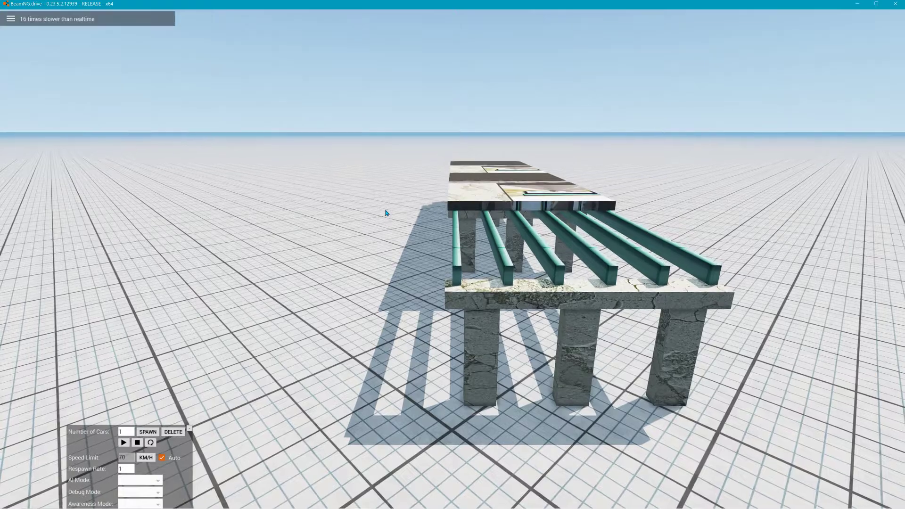
- Leave the current level and load the Grid, Small, Pure map in Freeroam at its default spawn point
{"action": "key", "text": "Escape"}
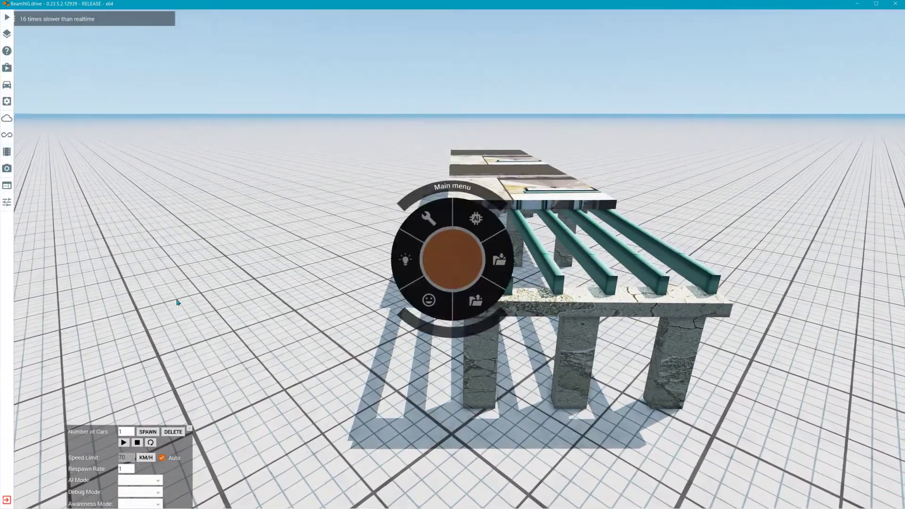
{"action": "left_click", "coordinate": [7, 500]}
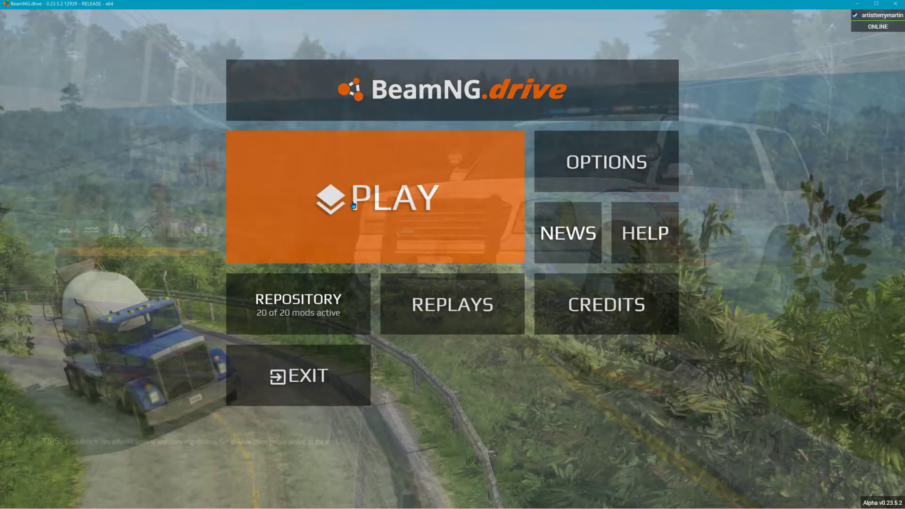
{"action": "left_click", "coordinate": [425, 207]}
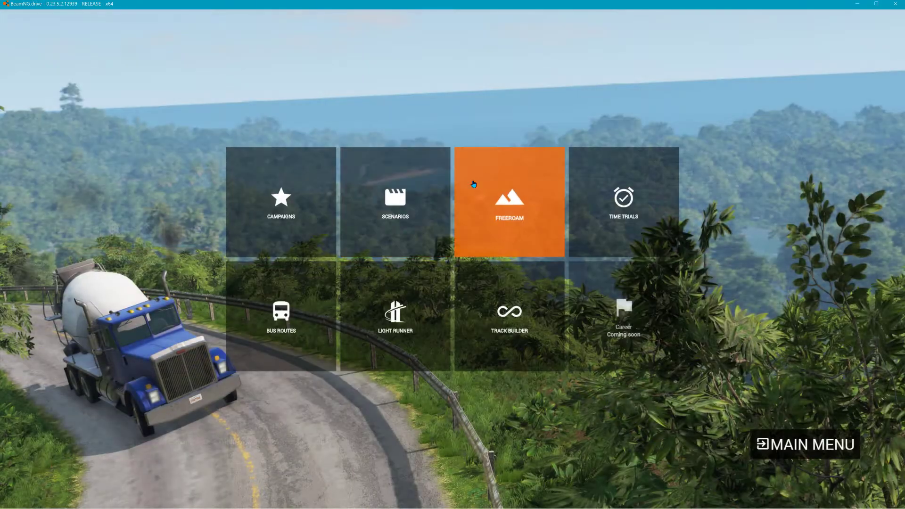
{"action": "left_click", "coordinate": [472, 183]}
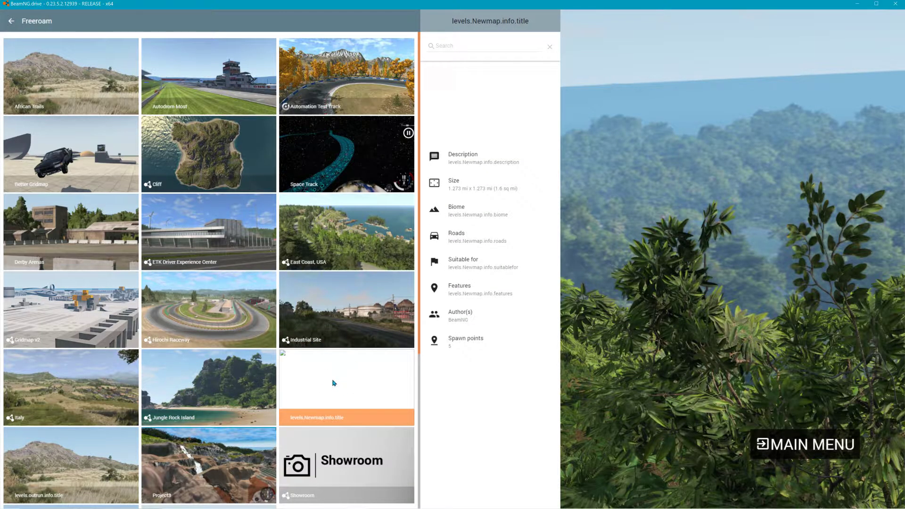
{"action": "scroll", "coordinate": [332, 383], "scroll_direction": "down", "scroll_amount": 3}
{"action": "left_click", "coordinate": [222, 433]}
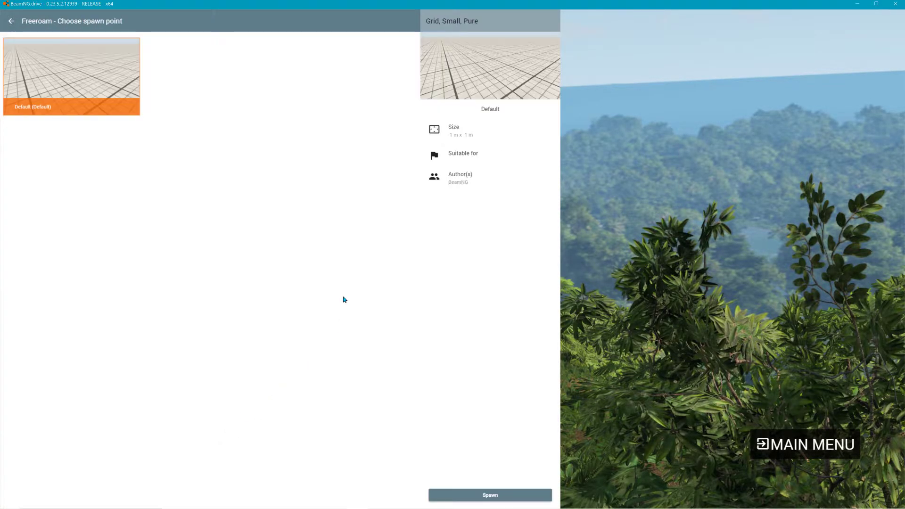
{"action": "left_click", "coordinate": [475, 496]}
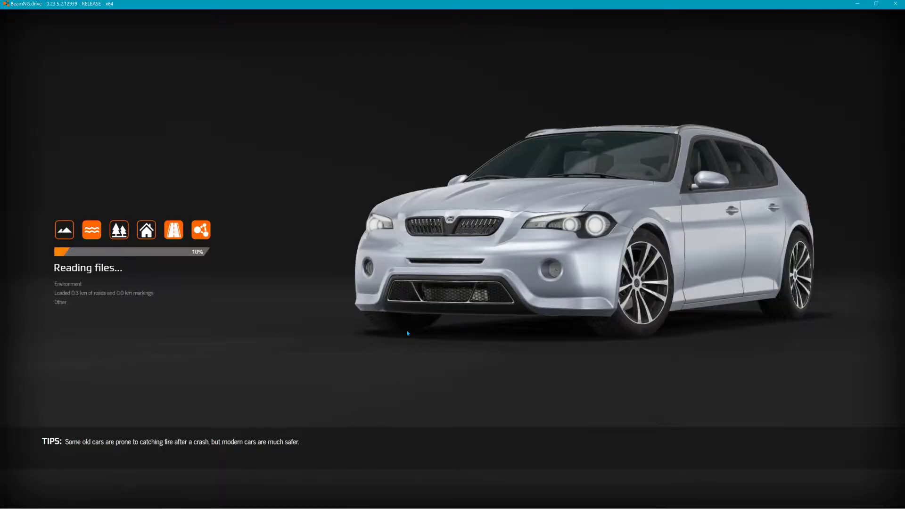
- Spawn the dbridge vehicle on the loaded grid map in place of the pickup truck
{"action": "key", "text": "Escape"}
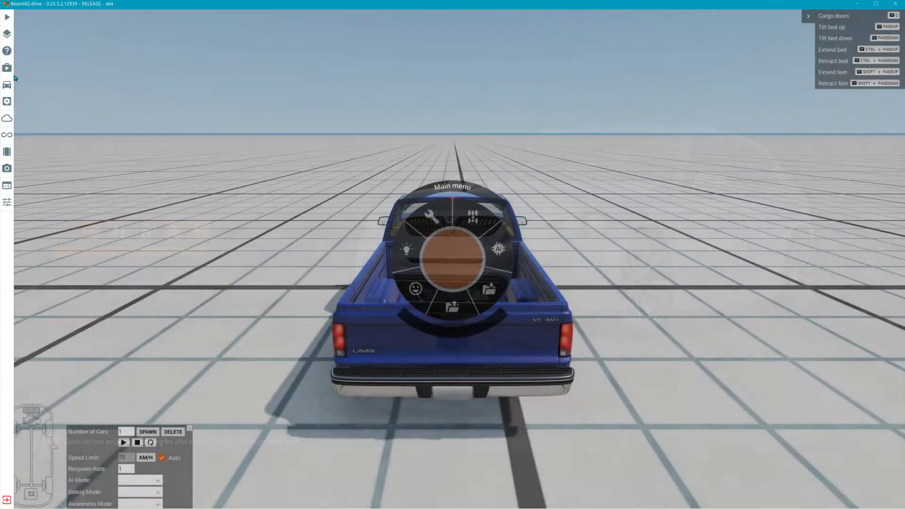
{"action": "left_click", "coordinate": [8, 69]}
{"action": "key", "text": "Escape"}
{"action": "key", "text": "Escape"}
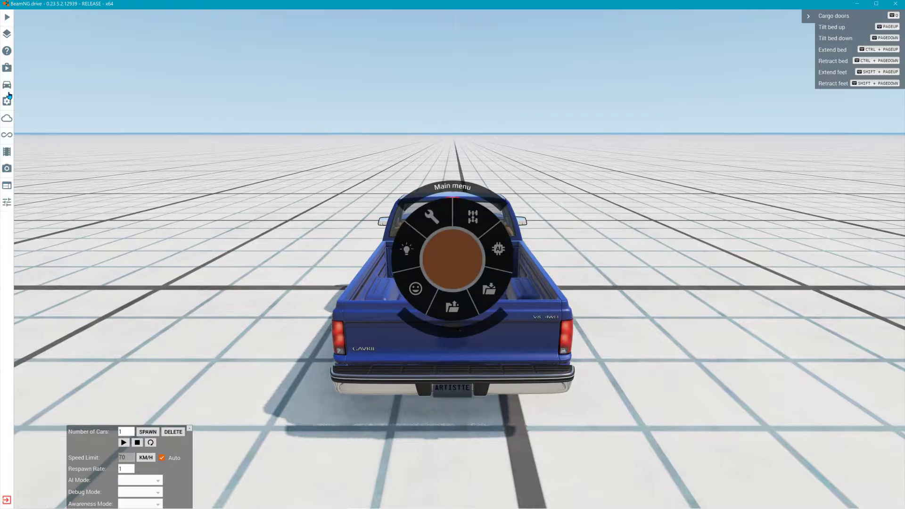
{"action": "left_click", "coordinate": [7, 84]}
{"action": "double_click", "coordinate": [384, 211]}
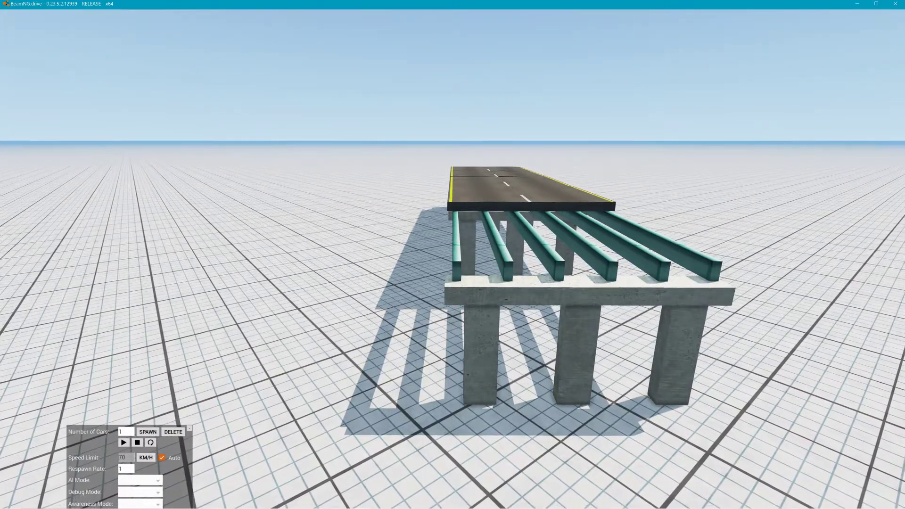
- Step the simulation speed up from slow motion to realtime
{"action": "key", "text": "alt+Down"}
{"action": "key", "text": "alt+Right"}
{"action": "key", "text": "alt+Right"}
{"action": "key", "text": "alt+Right"}
{"action": "key", "text": "alt+Right"}
{"action": "key", "text": "alt+Right"}
{"action": "key", "text": "alt+Right"}
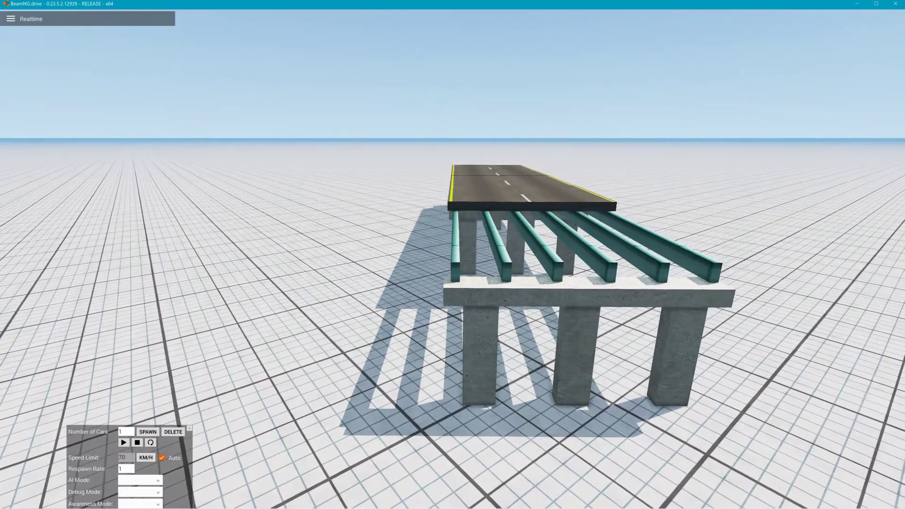
- Fly around and beneath the bridge with the free camera to examine its deck, beams and pillars
{"action": "right_click_drag", "start_coordinate": [269, 124], "coordinate": [260, 124]}
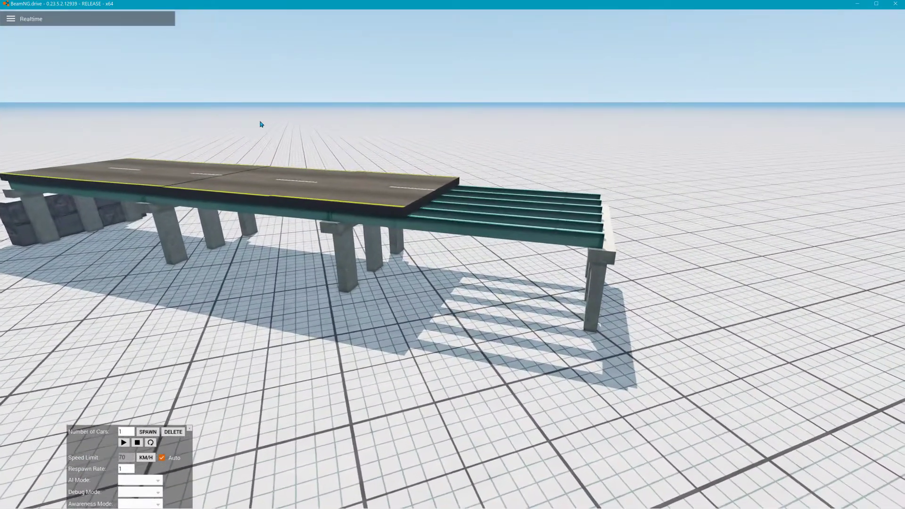
{"action": "key", "text": "shift+c"}
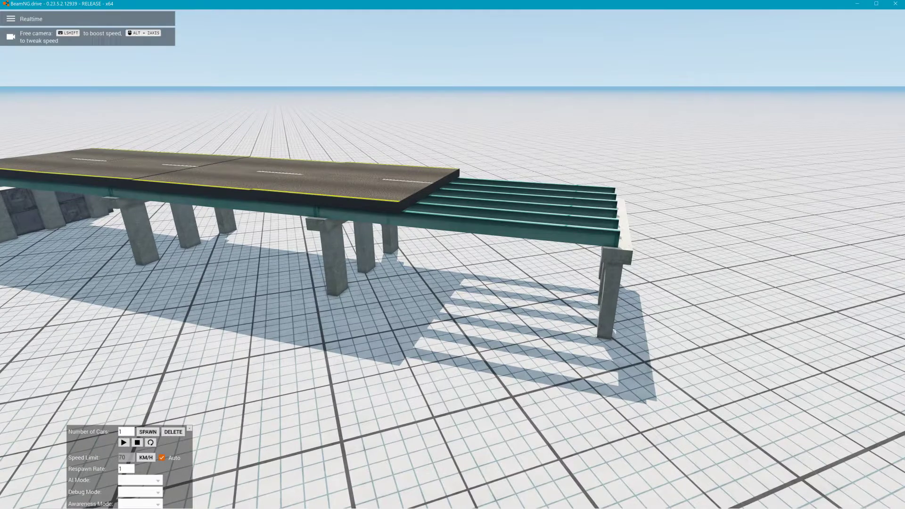
{"action": "key", "text": "a"}
{"action": "right_click_drag", "start_coordinate": [250, 127], "coordinate": [280, 126]}
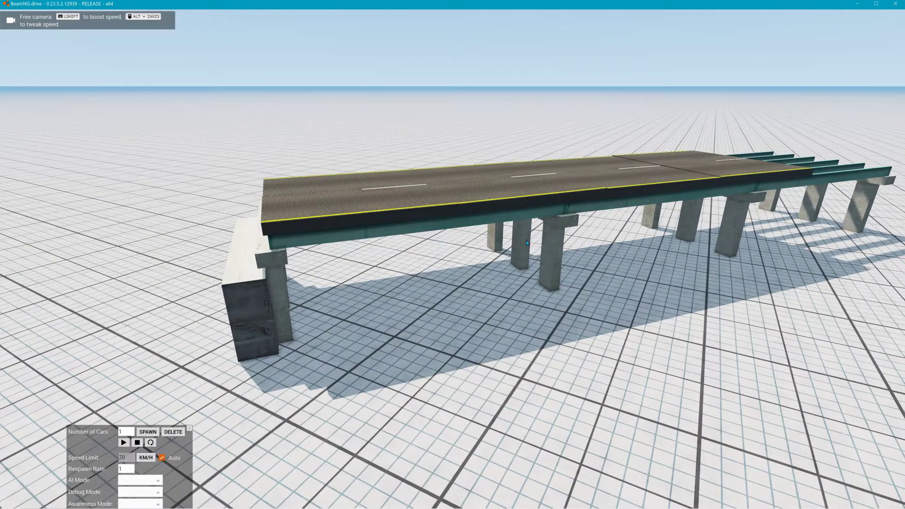
{"action": "right_click_drag", "start_coordinate": [575, 242], "coordinate": [569, 215]}
{"action": "key", "text": "w"}
{"action": "key", "text": "s"}
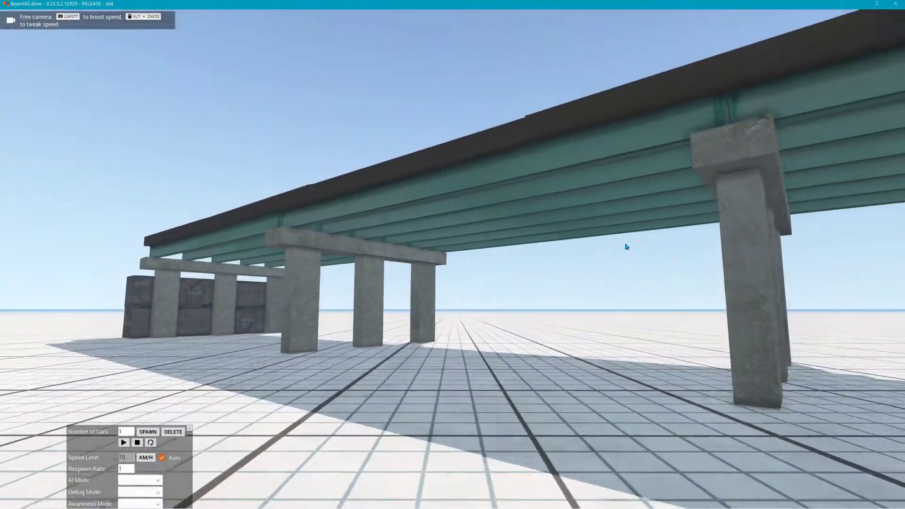
- Pull concrete pillars out from under the bridge to test how the structure collapses
{"action": "left_click_drag", "start_coordinate": [321, 302], "coordinate": [2, 241]}
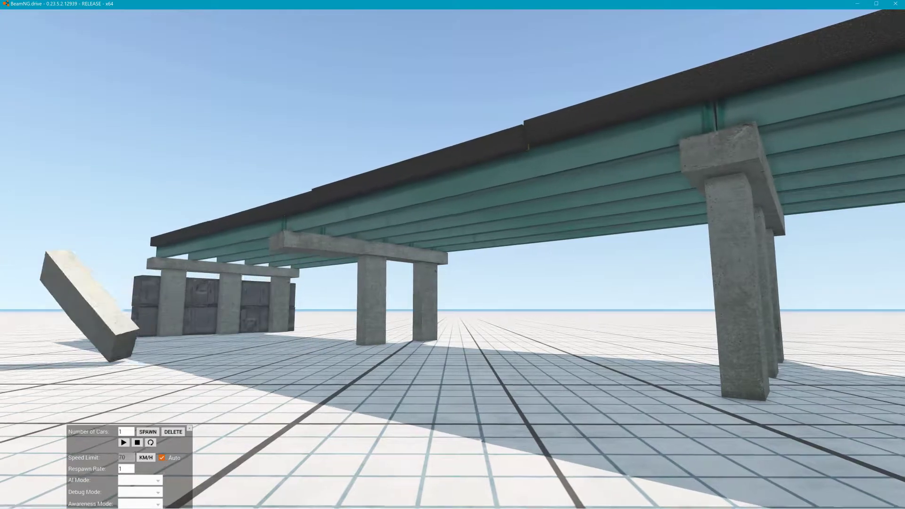
{"action": "right_click_drag", "start_coordinate": [1, 241], "coordinate": [153, 257]}
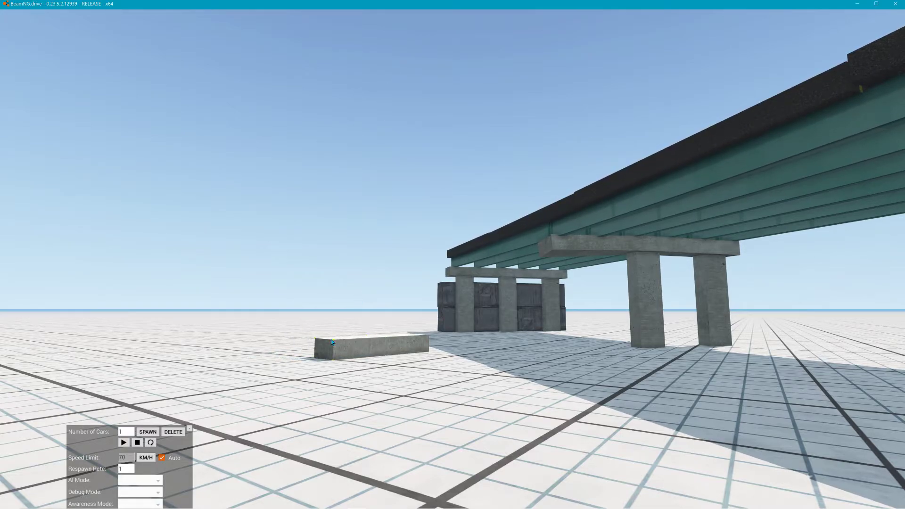
{"action": "left_click_drag", "start_coordinate": [333, 342], "coordinate": [136, 144]}
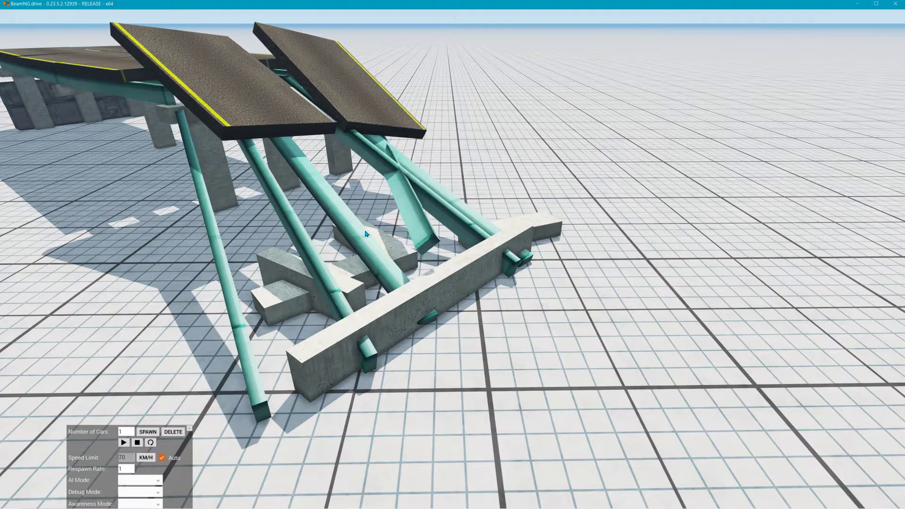
- Switch to dbridge.jbeam in Notepad++ and set beamDeform to 500000 at the start of the beams section
{"action": "key", "text": "alt+Tab"}
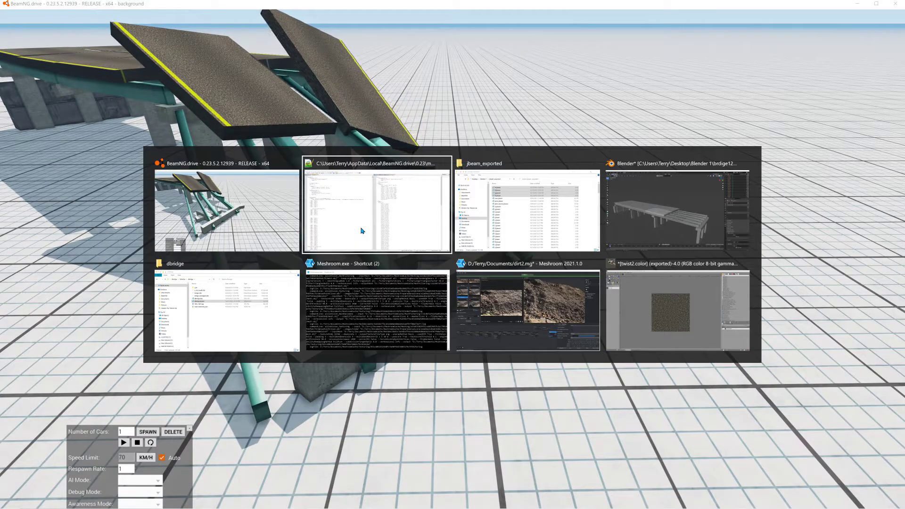
{"action": "left_click", "coordinate": [362, 231]}
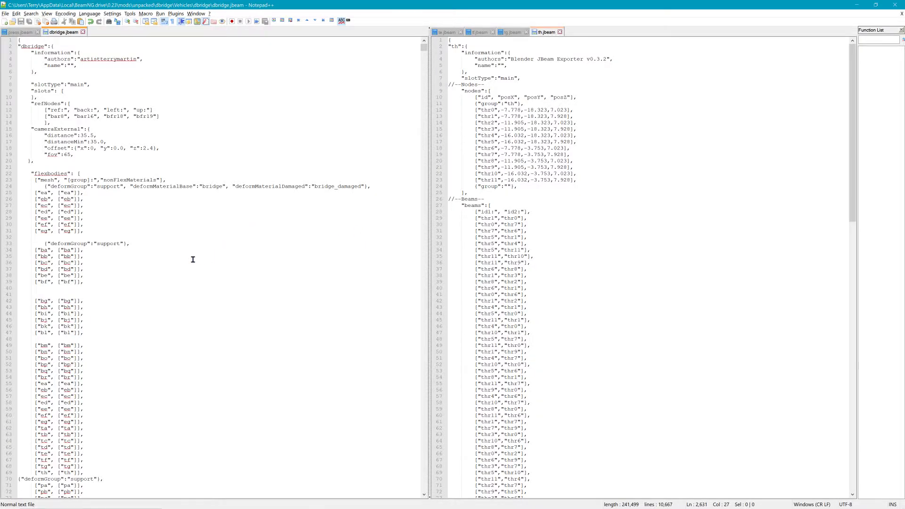
{"action": "scroll", "coordinate": [193, 259], "scroll_direction": "down", "scroll_amount": 12}
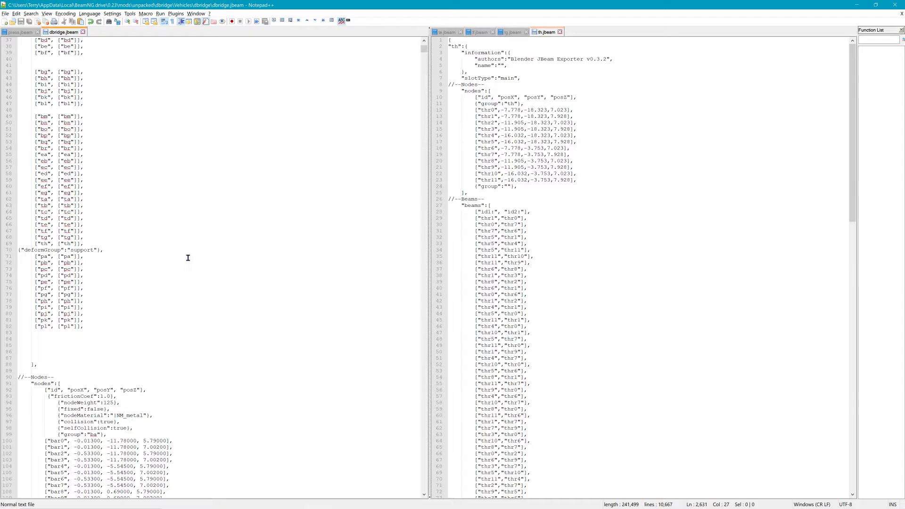
{"action": "scroll", "coordinate": [126, 266], "scroll_direction": "down", "scroll_amount": 4}
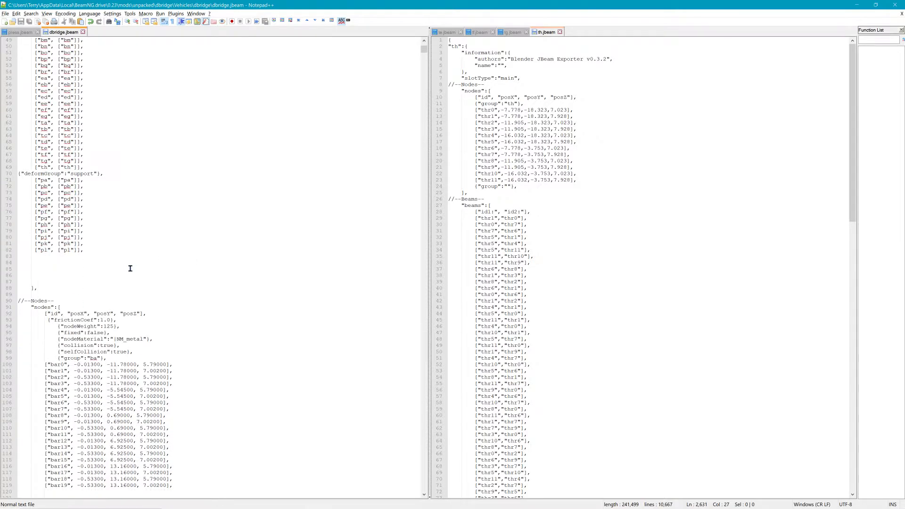
{"action": "scroll", "coordinate": [145, 325], "scroll_direction": "down", "scroll_amount": 14}
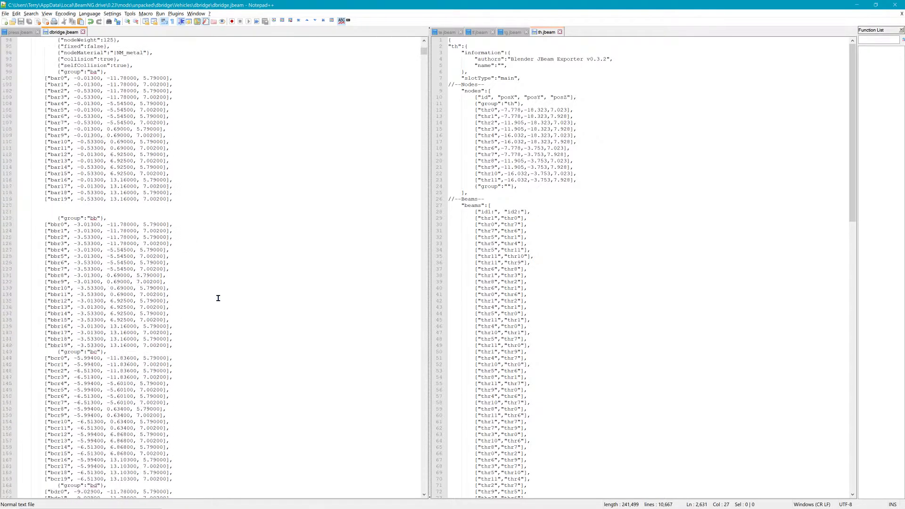
{"action": "left_click_drag", "start_coordinate": [422, 56], "coordinate": [424, 157]}
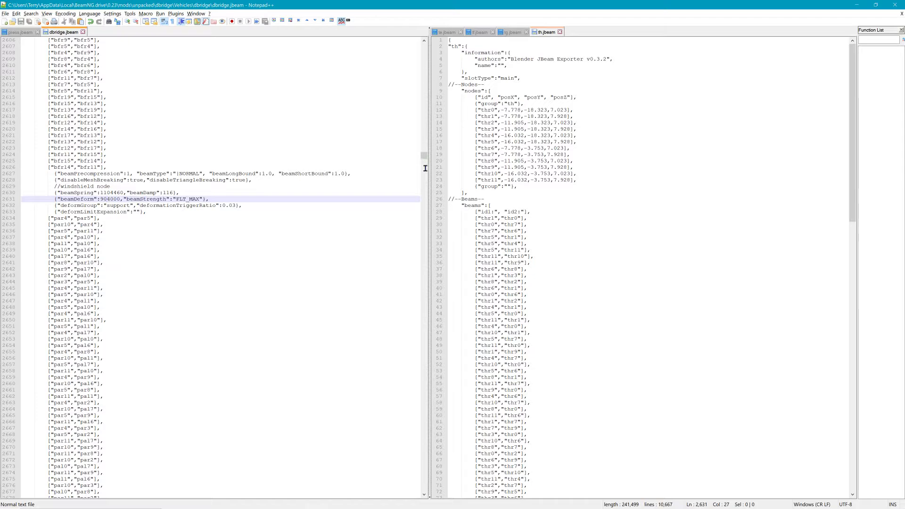
{"action": "left_click_drag", "start_coordinate": [424, 158], "coordinate": [439, 78]}
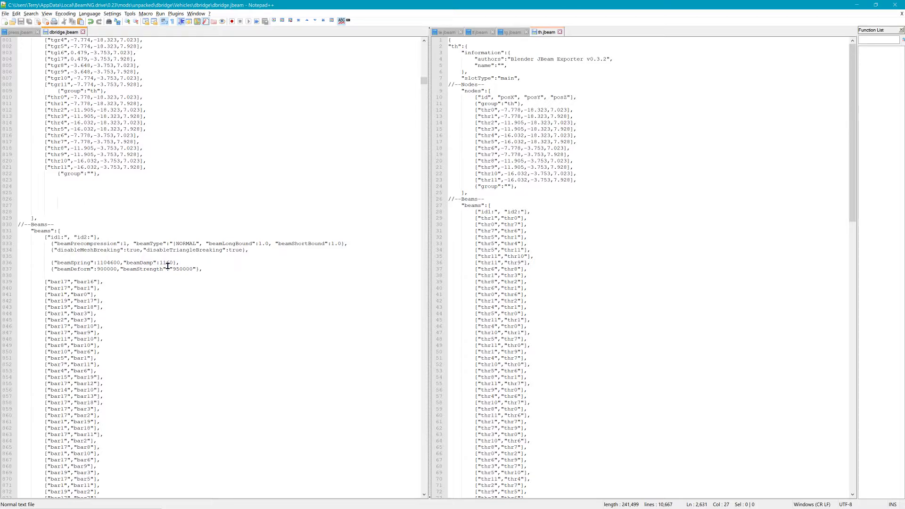
{"action": "left_click_drag", "start_coordinate": [179, 274], "coordinate": [185, 277]}
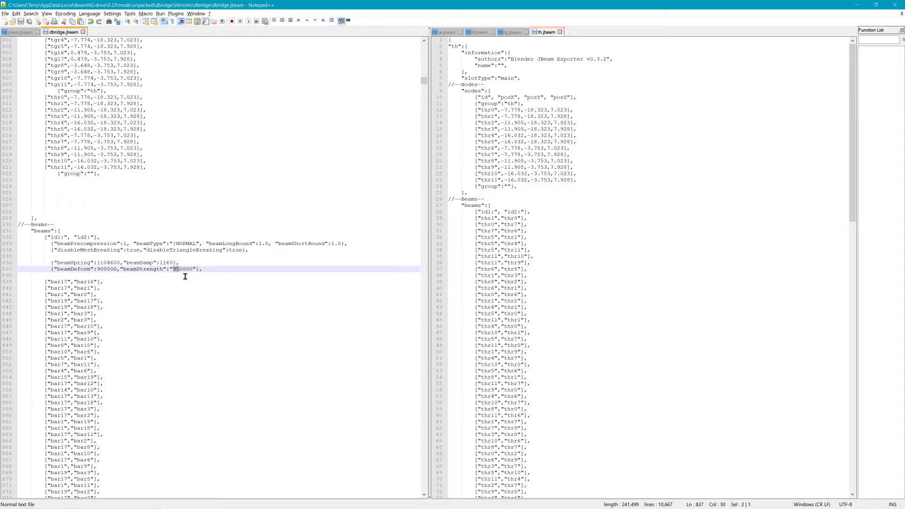
{"action": "left_click", "coordinate": [105, 270]}
{"action": "type", "text": "5"}
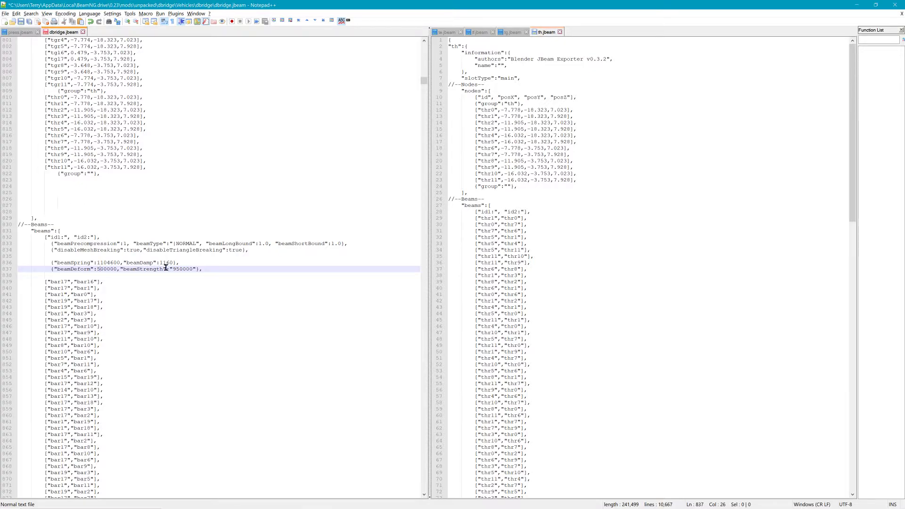
{"action": "left_click_drag", "start_coordinate": [160, 263], "coordinate": [164, 263]}
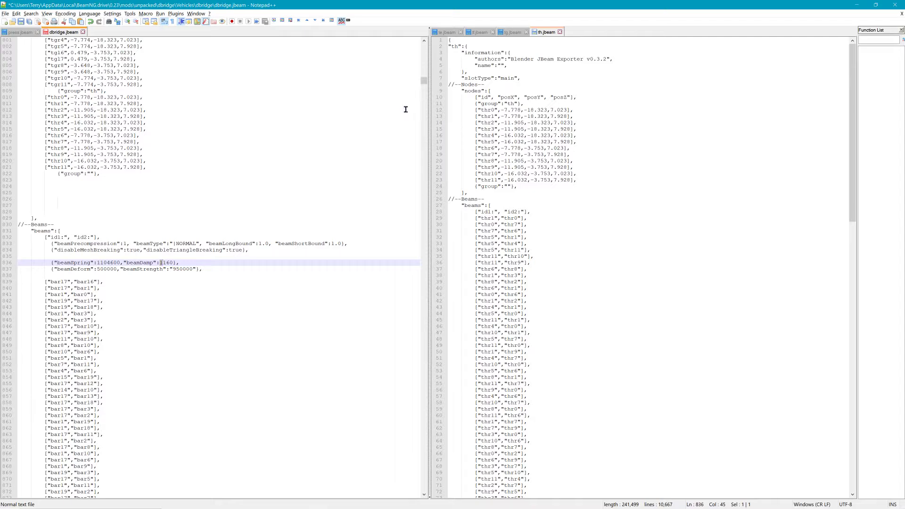
- For the par beams in the "support" deformGroup, set beamDeform to 504000 and beamDamp to 1116
{"action": "left_click_drag", "start_coordinate": [427, 82], "coordinate": [416, 157]}
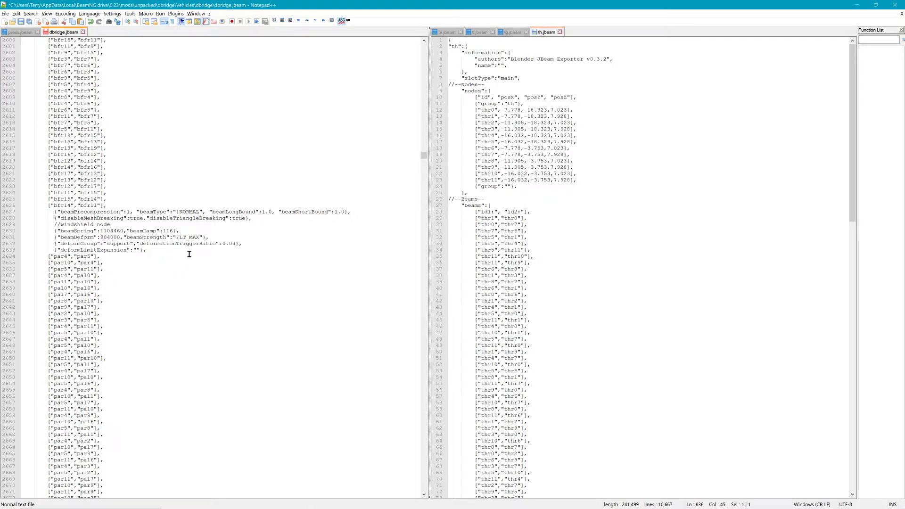
{"action": "left_click", "coordinate": [101, 237]}
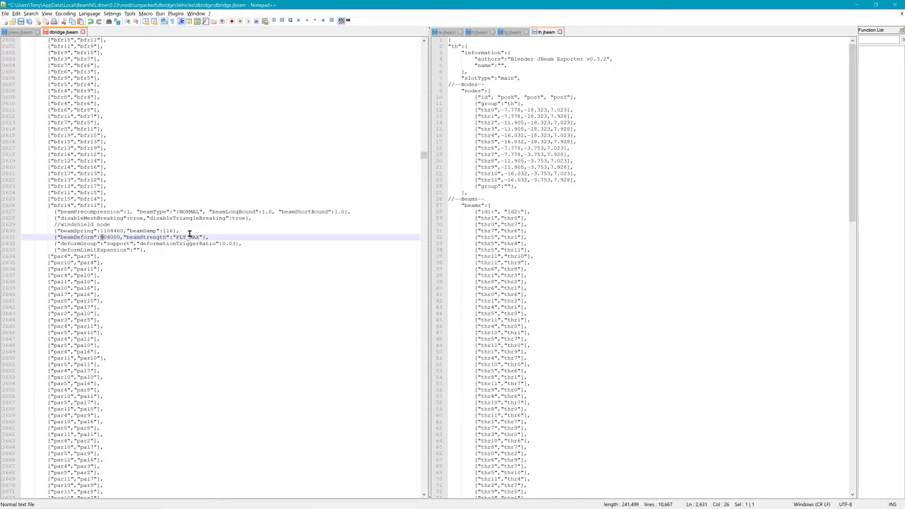
{"action": "type", "text": "5"}
{"action": "left_click", "coordinate": [163, 231]}
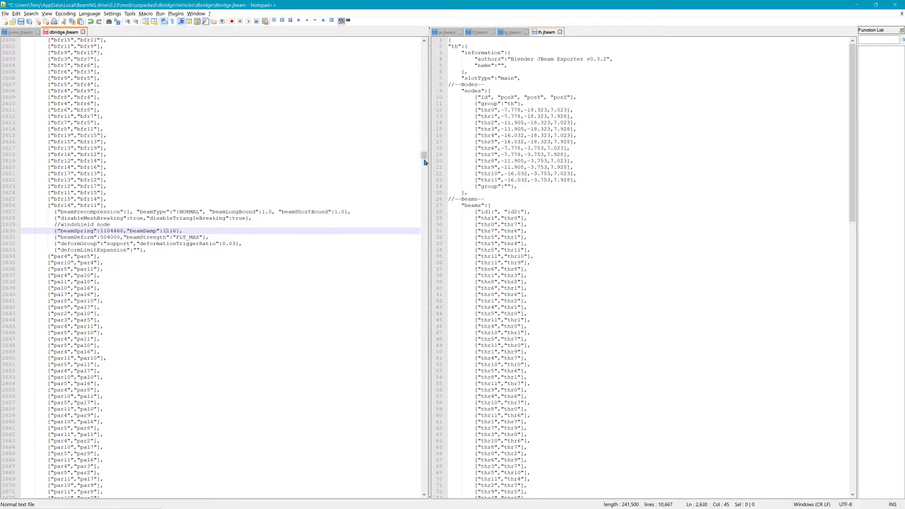
- Remove the {"deformGroup":"support"} line above the "ba" flexbody entry and save dbridge.jbeam
{"action": "left_click_drag", "start_coordinate": [423, 155], "coordinate": [425, 52]}
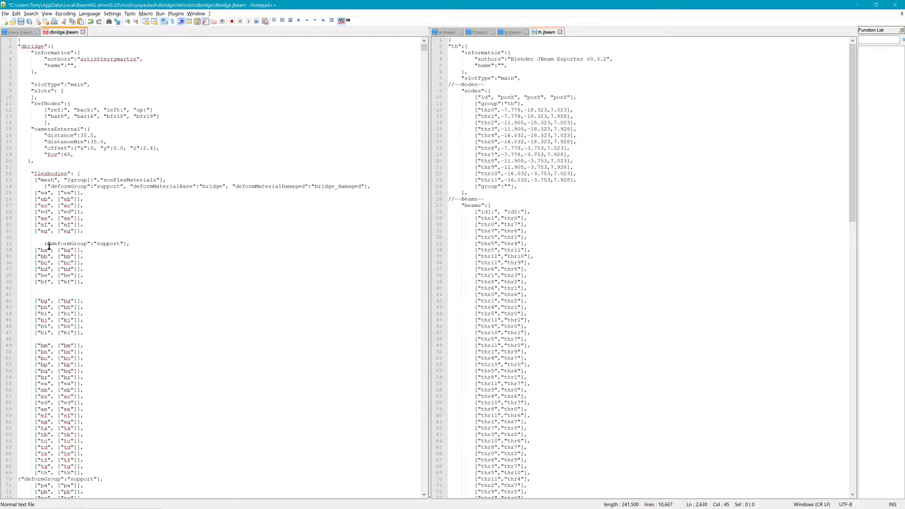
{"action": "left_click_drag", "start_coordinate": [45, 244], "coordinate": [35, 237]}
{"action": "left_click", "coordinate": [152, 244], "text": "shift"}
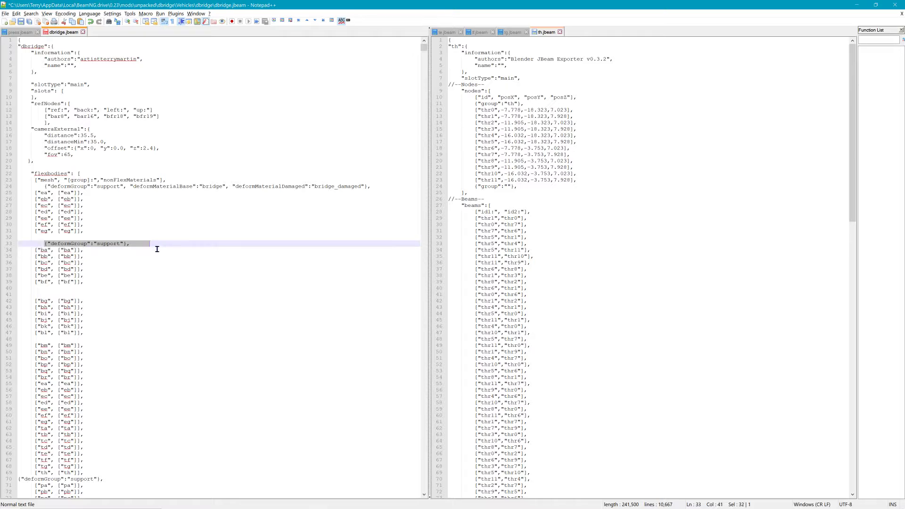
{"action": "key", "text": "ctrl+x"}
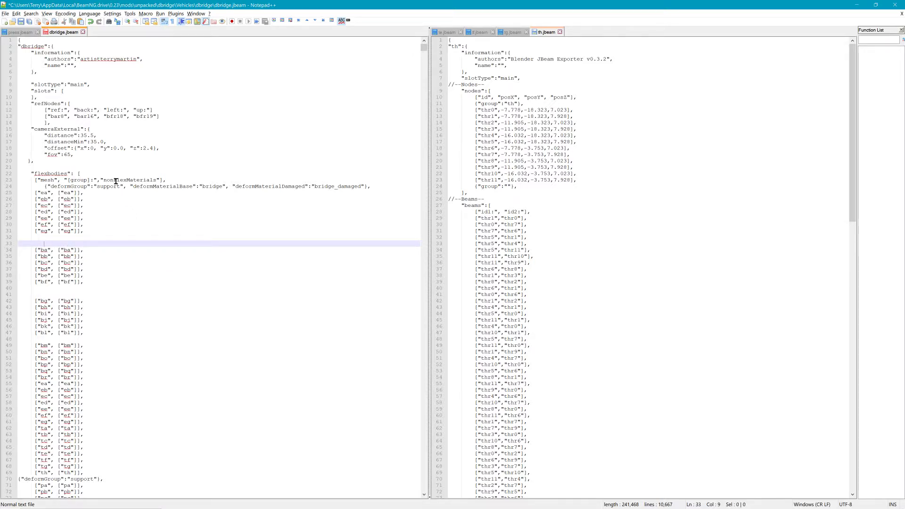
{"action": "left_click", "coordinate": [26, 23]}
- Switch to BeamNG.drive, restore the bridge to its home position and pull out one end pillar as a test
{"action": "key", "text": "alt+Tab"}
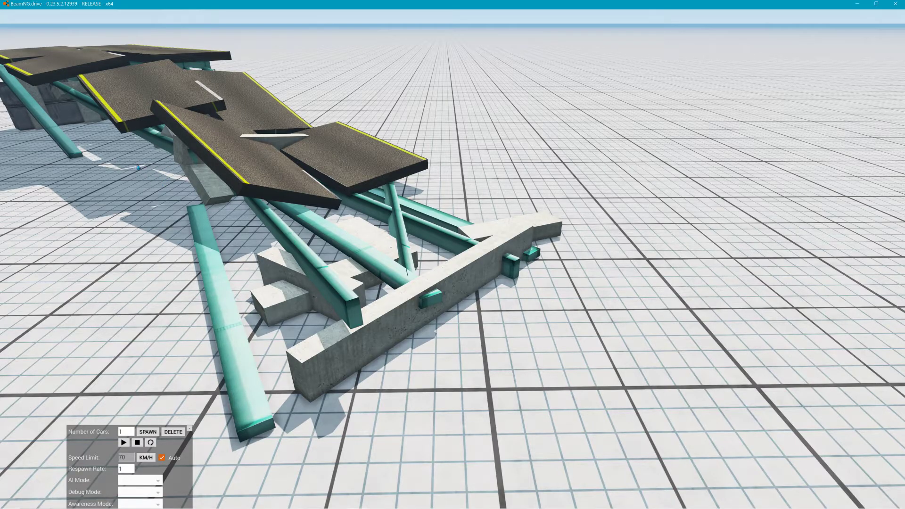
{"action": "scroll", "coordinate": [144, 167], "scroll_direction": "down", "scroll_amount": 5}
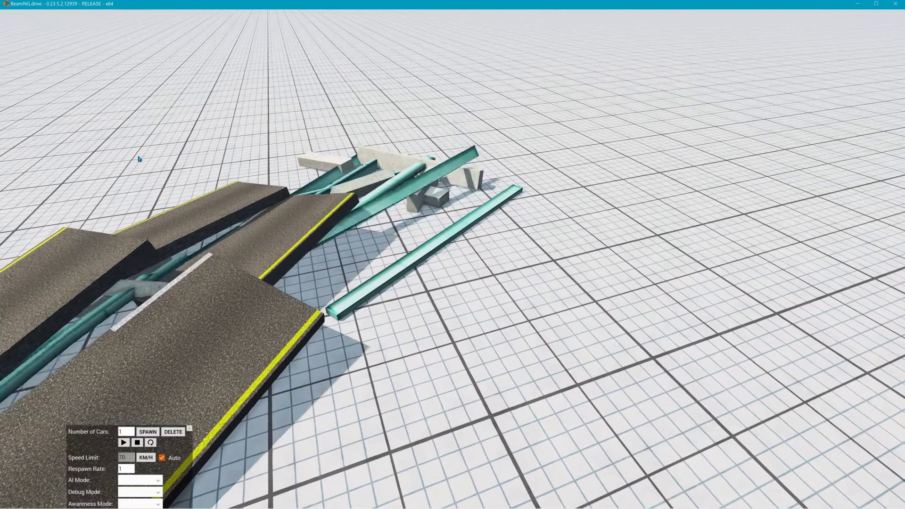
{"action": "key", "text": "Home"}
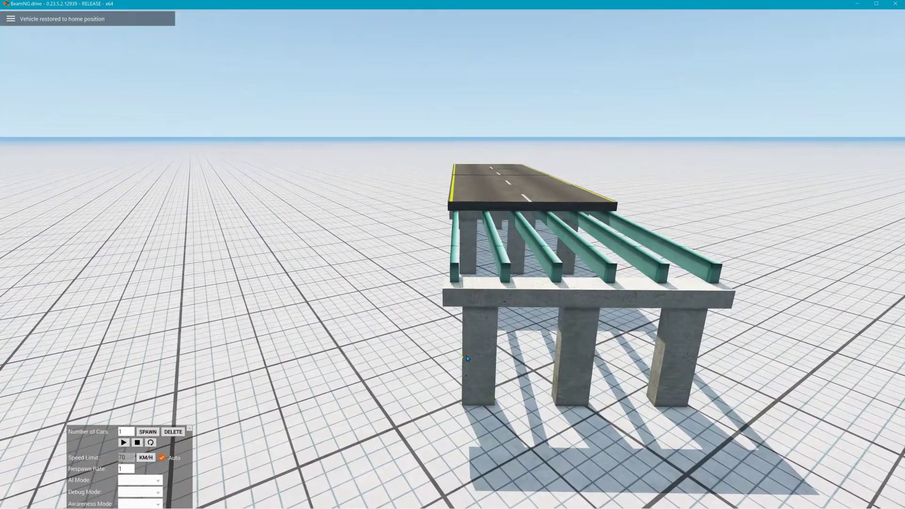
{"action": "left_click_drag", "start_coordinate": [466, 357], "coordinate": [897, 287]}
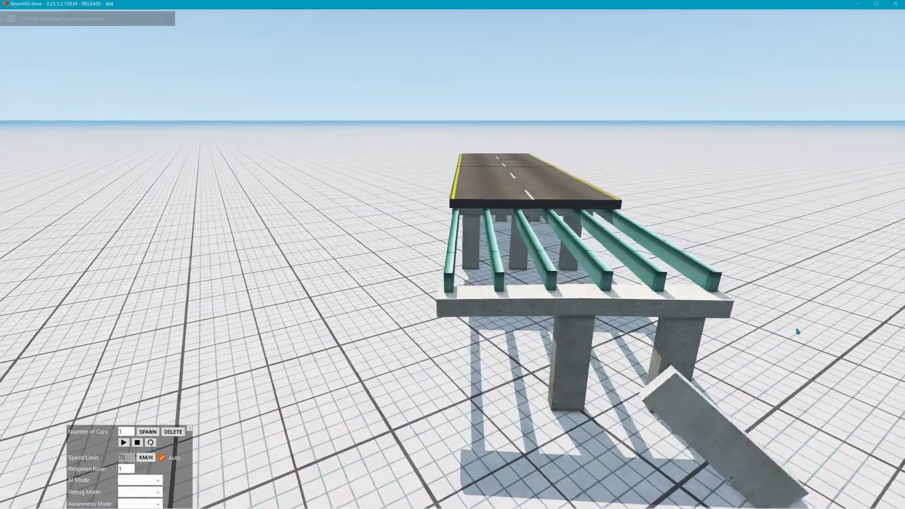
{"action": "key", "text": "r"}
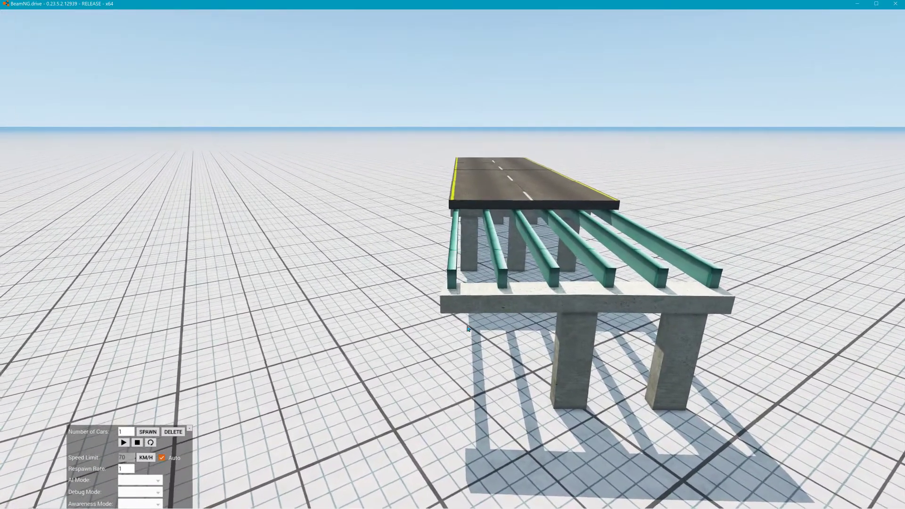
- Return to the main menu and reload the Grid, Small, Pure map in Freeroam at the Default spawn point
{"action": "key", "text": "Escape"}
{"action": "left_click", "coordinate": [7, 501]}
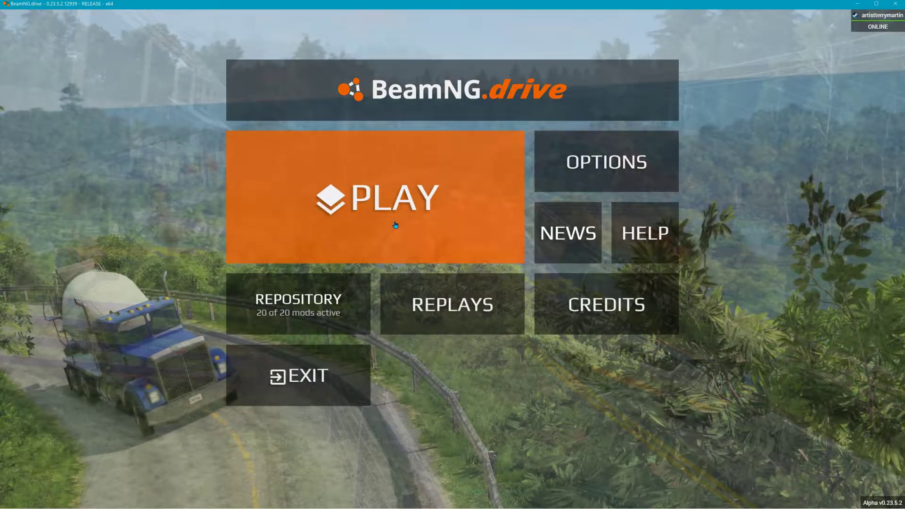
{"action": "left_click", "coordinate": [395, 225]}
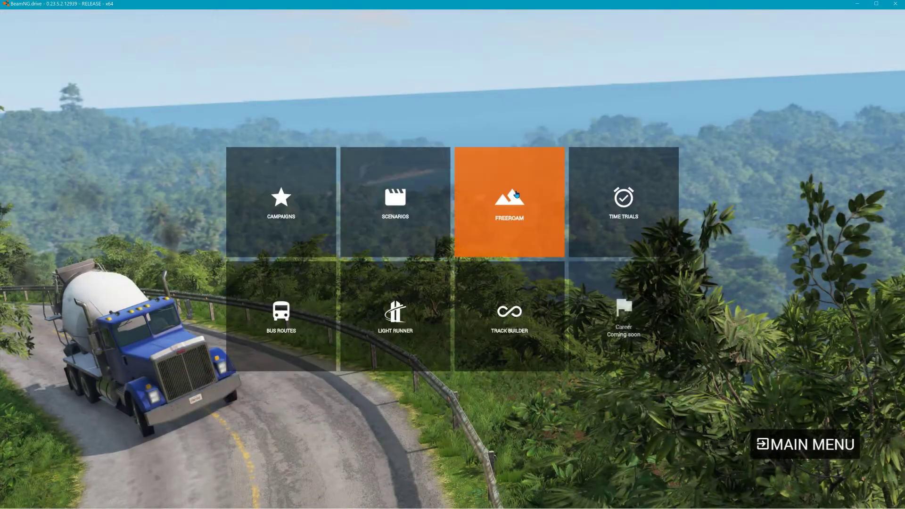
{"action": "left_click", "coordinate": [510, 200]}
{"action": "scroll", "coordinate": [309, 422], "scroll_direction": "down", "scroll_amount": 2}
{"action": "left_click", "coordinate": [241, 460]}
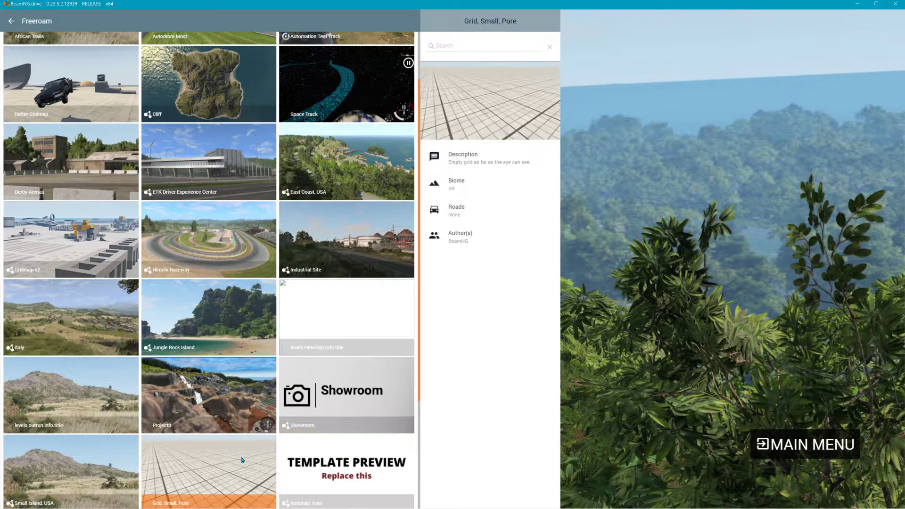
{"action": "left_click", "coordinate": [267, 445]}
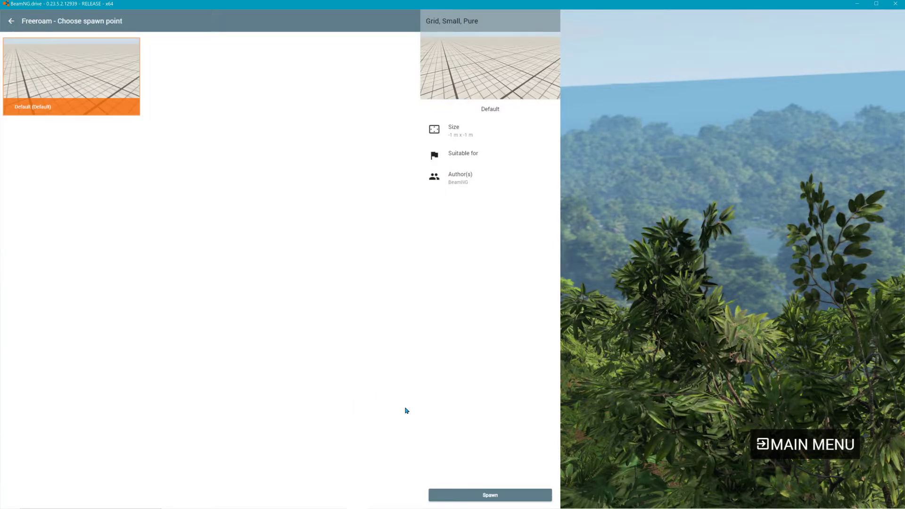
{"action": "left_click", "coordinate": [488, 497]}
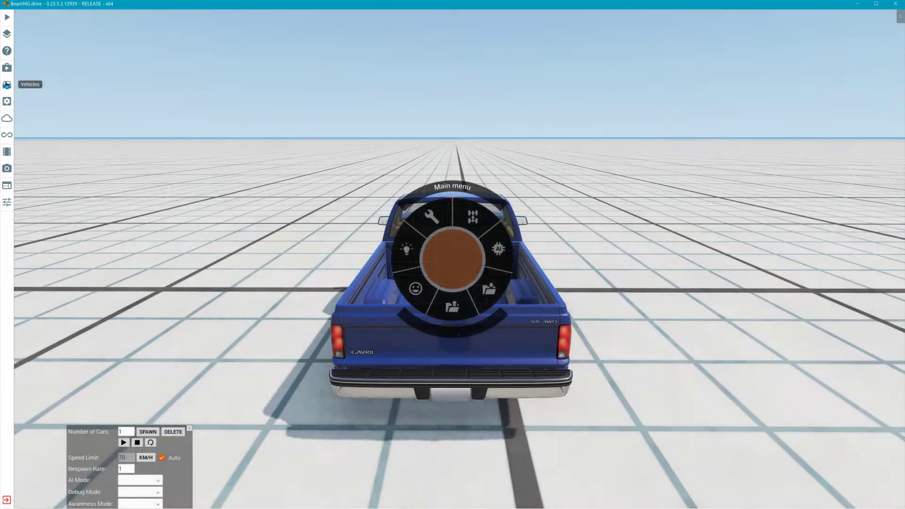
- Spawn the dbridge mod as a new vehicle alongside the existing truck
{"action": "left_click", "coordinate": [6, 84]}
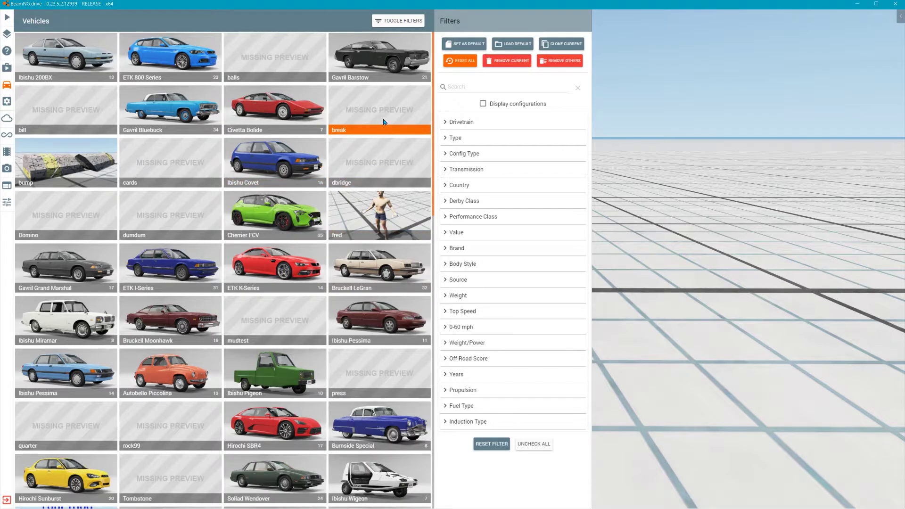
{"action": "left_click", "coordinate": [383, 166]}
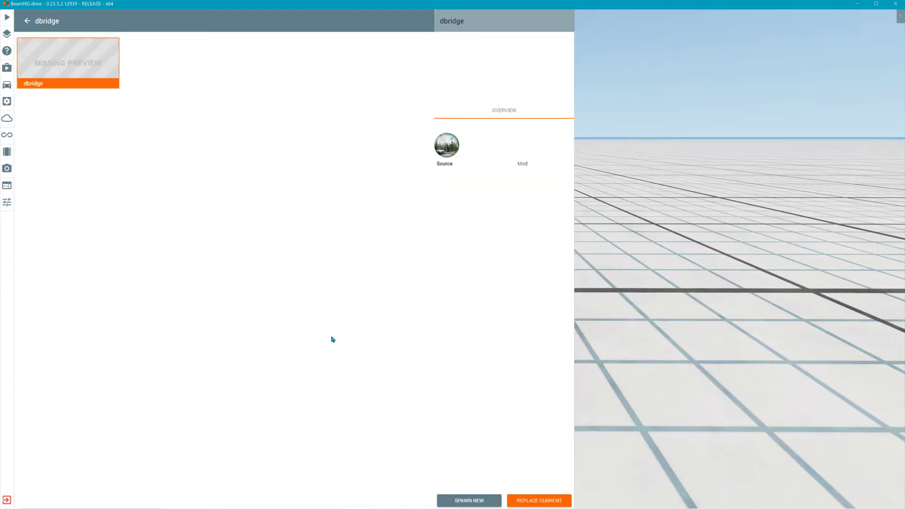
{"action": "left_click", "coordinate": [469, 501]}
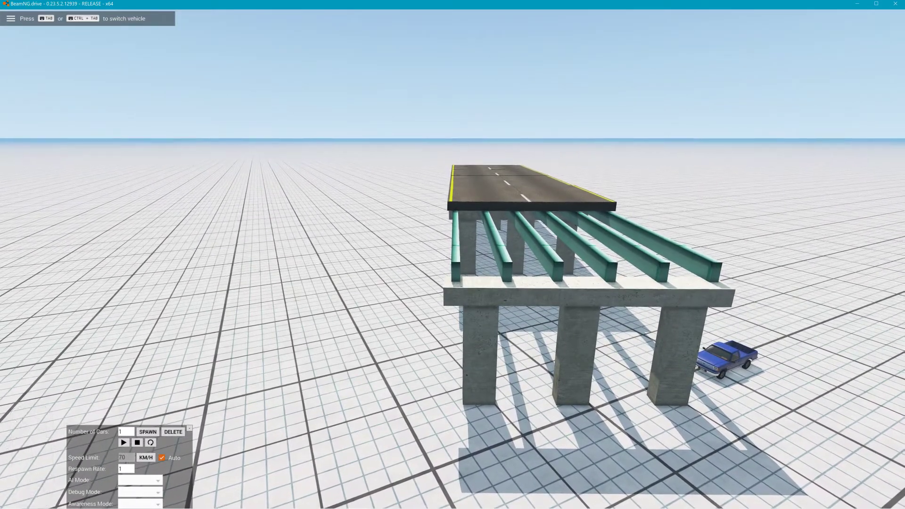
- Open the world editor, view the bridge from its abutment end, and activate the Mesh Road Editor
{"action": "key", "text": "F11"}
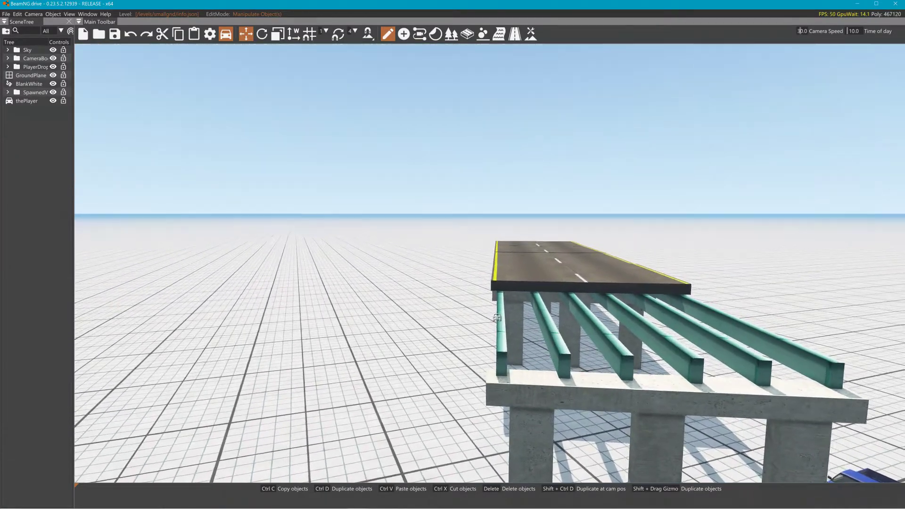
{"action": "key", "text": "w"}
{"action": "right_click_drag", "start_coordinate": [490, 263], "coordinate": [801, 250]}
{"action": "right_click_drag", "start_coordinate": [519, 70], "coordinate": [385, 115]}
{"action": "key", "text": "s"}
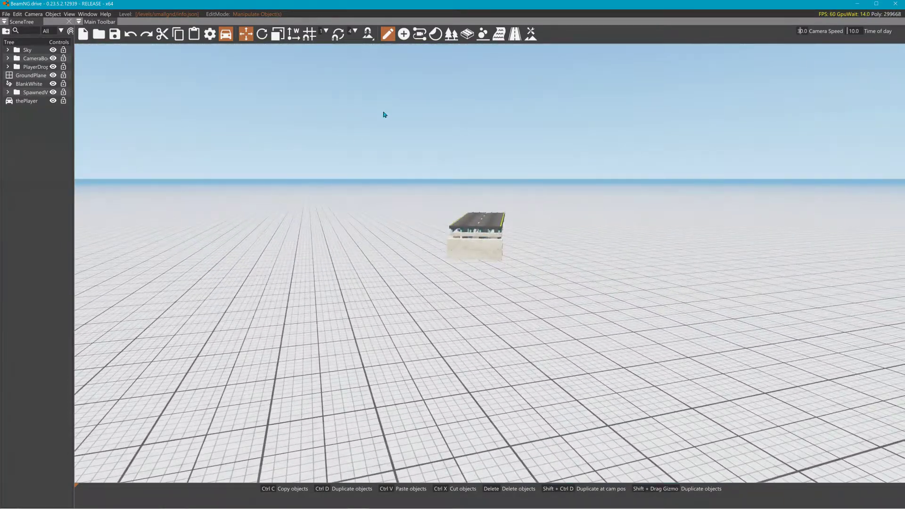
{"action": "left_click", "coordinate": [469, 35]}
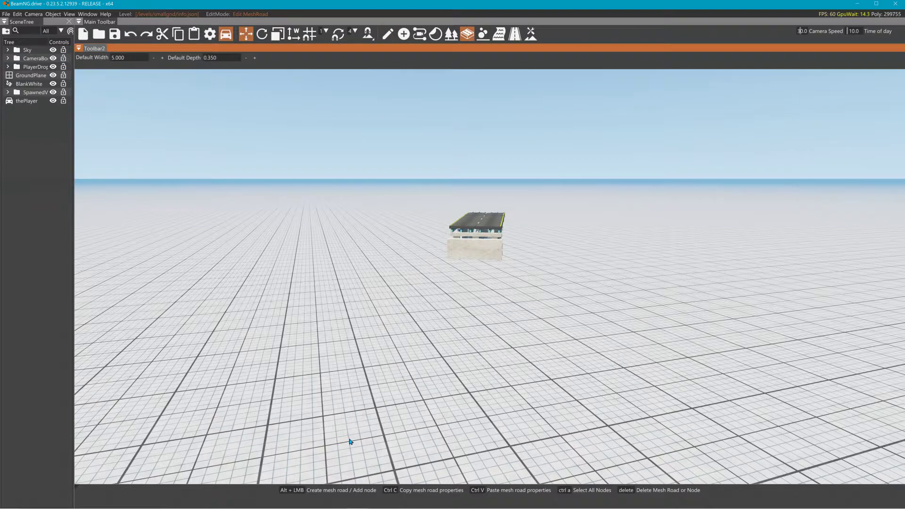
- Try drawing a mesh road from open ground to the bridge's abutment and raising its far node
{"action": "left_click", "coordinate": [378, 419], "text": "alt"}
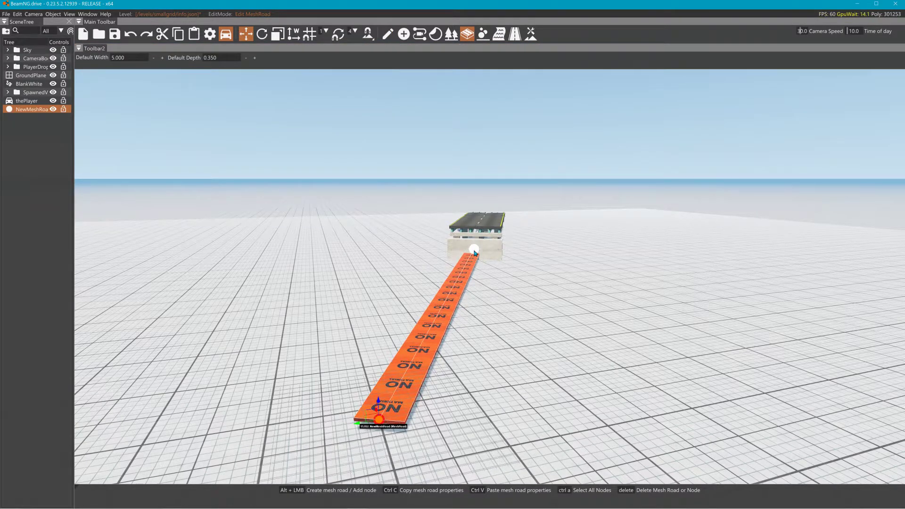
{"action": "left_click", "coordinate": [475, 228], "text": "alt"}
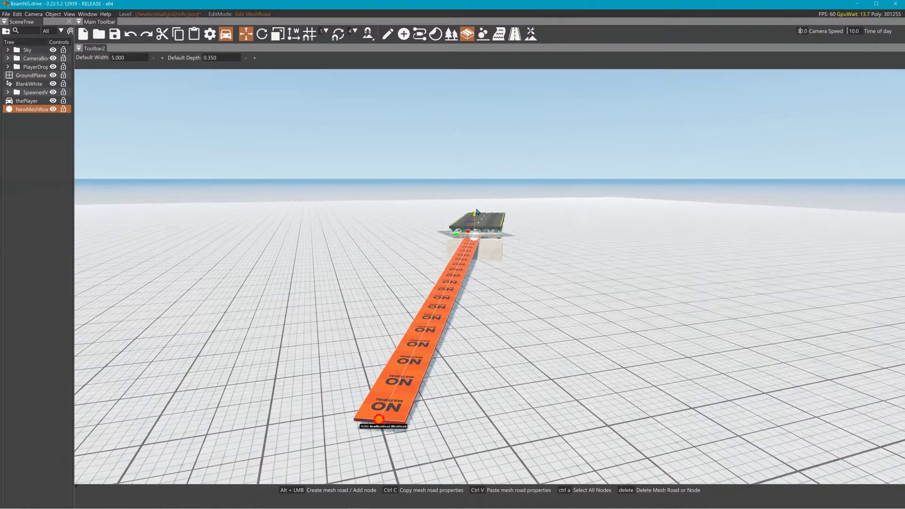
{"action": "left_click", "coordinate": [378, 419]}
{"action": "left_click_drag", "start_coordinate": [379, 403], "coordinate": [379, 350]}
{"action": "right_click_drag", "start_coordinate": [488, 330], "coordinate": [405, 327]}
{"action": "key", "text": "w"}
{"action": "right_click_drag", "start_coordinate": [511, 314], "coordinate": [511, 319]}
{"action": "key", "text": "s"}
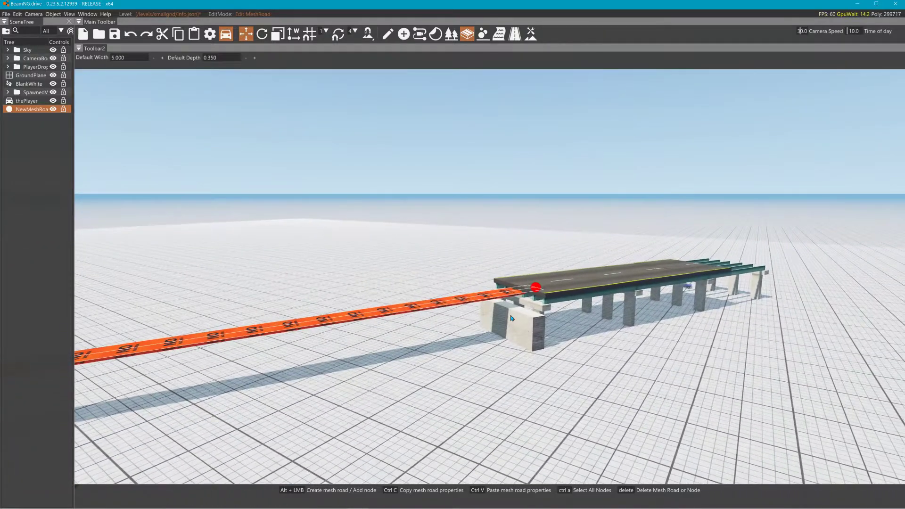
- Try raising the mesh road's nodes at the bridge and at the far end
{"action": "left_click", "coordinate": [536, 287]}
{"action": "left_click_drag", "start_coordinate": [538, 274], "coordinate": [539, 269]}
{"action": "right_click_drag", "start_coordinate": [562, 291], "coordinate": [373, 293]}
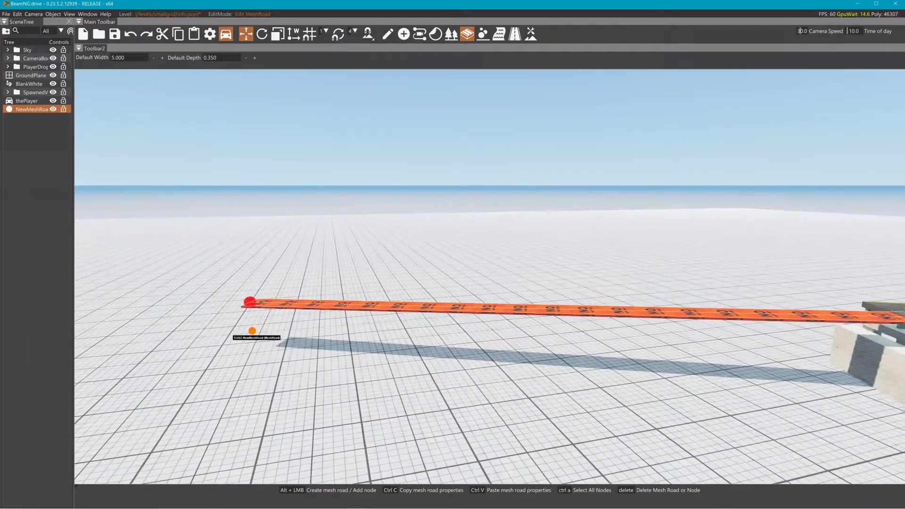
{"action": "left_click", "coordinate": [249, 305]}
{"action": "left_click_drag", "start_coordinate": [251, 288], "coordinate": [252, 269]}
- Undo the node moves and the creation of the mesh road
{"action": "key", "text": "ctrl+z"}
{"action": "key", "text": "ctrl+z"}
{"action": "key", "text": "ctrl+z"}
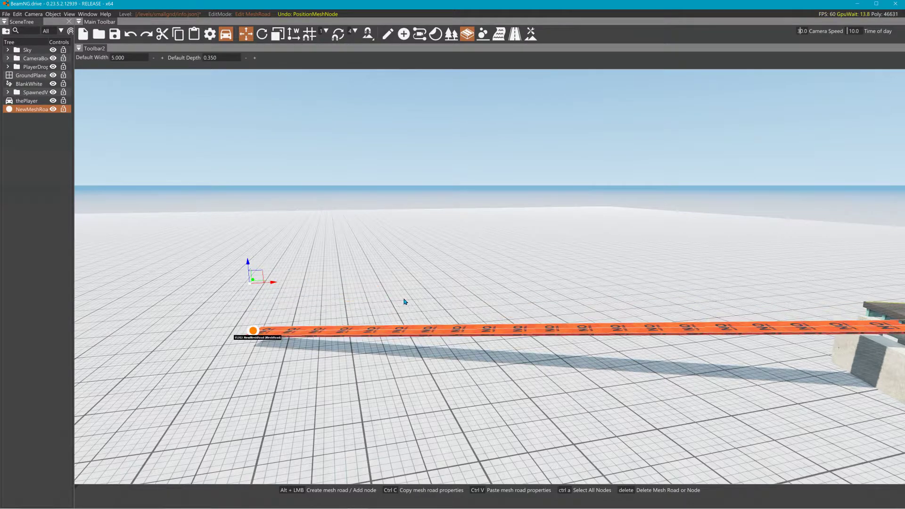
{"action": "key", "text": "ctrl+z"}
{"action": "key", "text": "ctrl+z"}
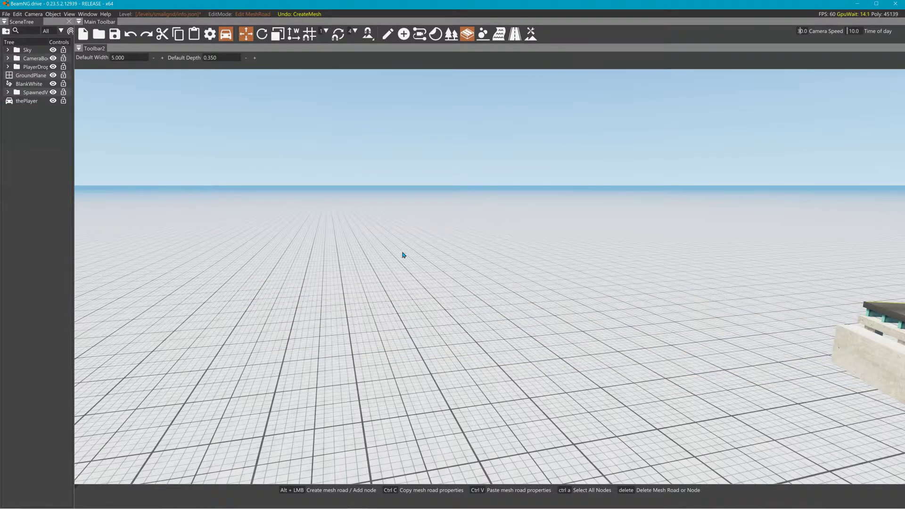
- Draw a two-node mesh road on the ground from the bridge's abutment straight outward, away from the bridge
{"action": "right_click_drag", "start_coordinate": [279, 346], "coordinate": [519, 389]}
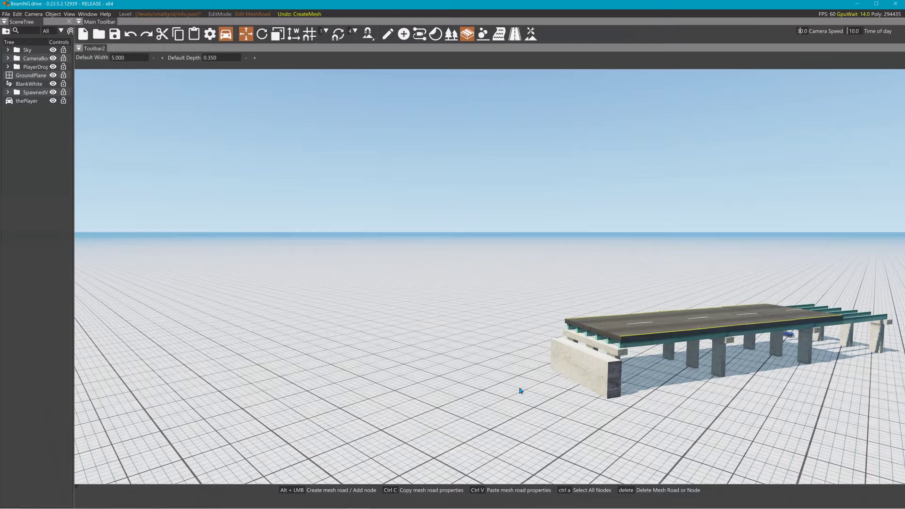
{"action": "left_click", "coordinate": [557, 380], "text": "alt"}
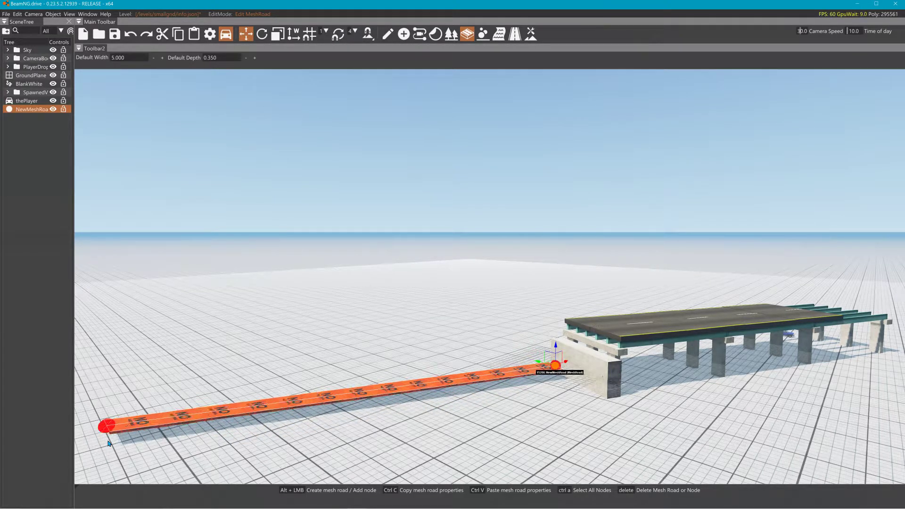
{"action": "left_click", "coordinate": [108, 442], "text": "alt"}
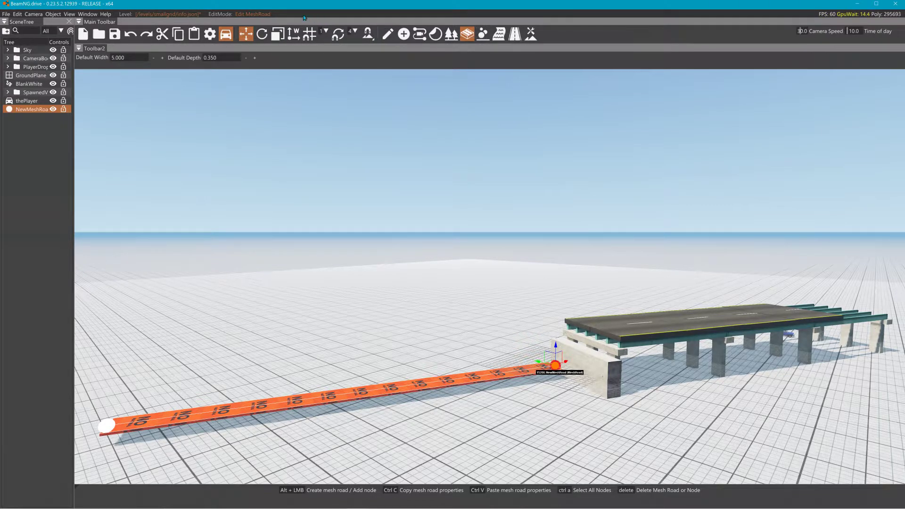
- Open the Inspector and set the node width of both mesh road nodes to 20
{"action": "left_click", "coordinate": [87, 14]}
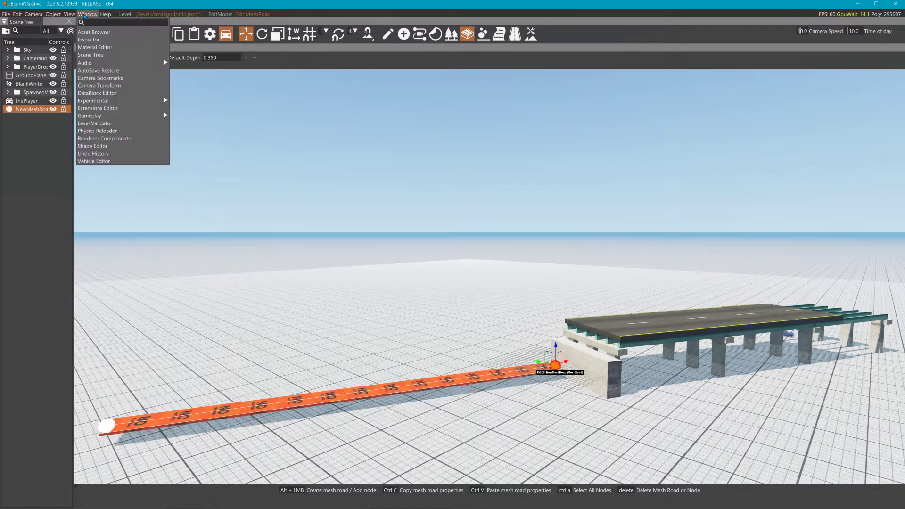
{"action": "left_click", "coordinate": [90, 40]}
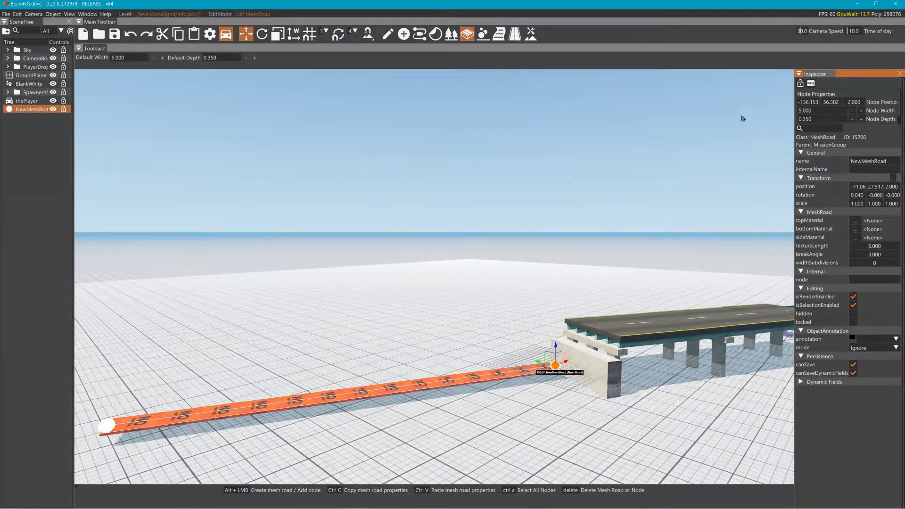
{"action": "left_click", "coordinate": [845, 114]}
{"action": "type", "text": "20"}
{"action": "key", "text": "Return"}
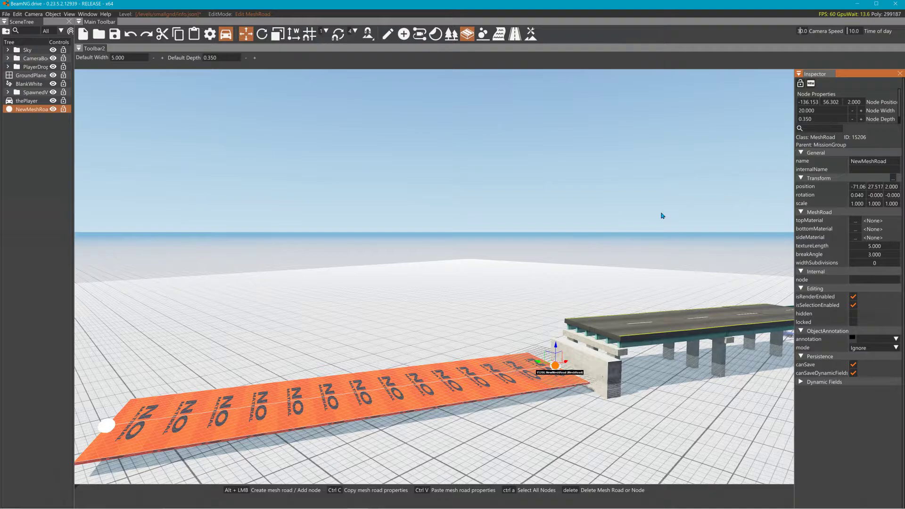
- Select the whole mesh road and move it to about -69.2, 22.7, 10.14 so its end meets the bridge deck
{"action": "left_click", "coordinate": [294, 34]}
{"action": "left_click", "coordinate": [30, 108]}
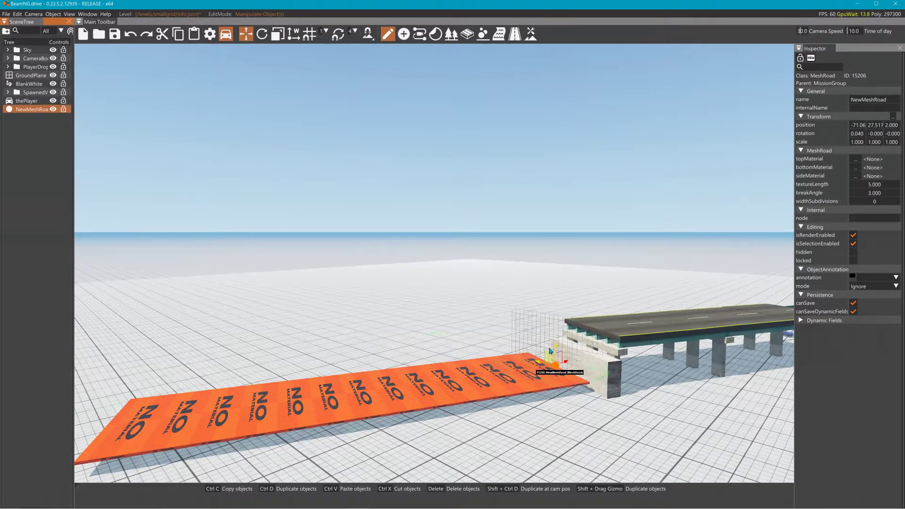
{"action": "left_click_drag", "start_coordinate": [555, 350], "coordinate": [583, 322]}
{"action": "key", "text": "w"}
{"action": "right_click_drag", "start_coordinate": [584, 322], "coordinate": [651, 382]}
{"action": "left_click_drag", "start_coordinate": [510, 281], "coordinate": [554, 286]}
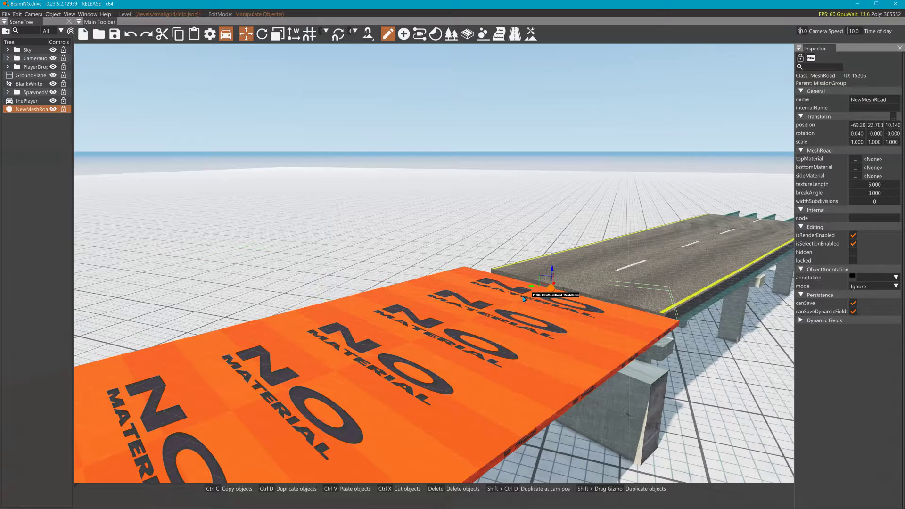
- With the gizmo switched to local coordinates, shift the mesh road's far node sideways to about Y 53.5, in line with the bridge
{"action": "right_click_drag", "start_coordinate": [554, 286], "coordinate": [613, 278]}
{"action": "key", "text": "w"}
{"action": "key", "text": "s"}
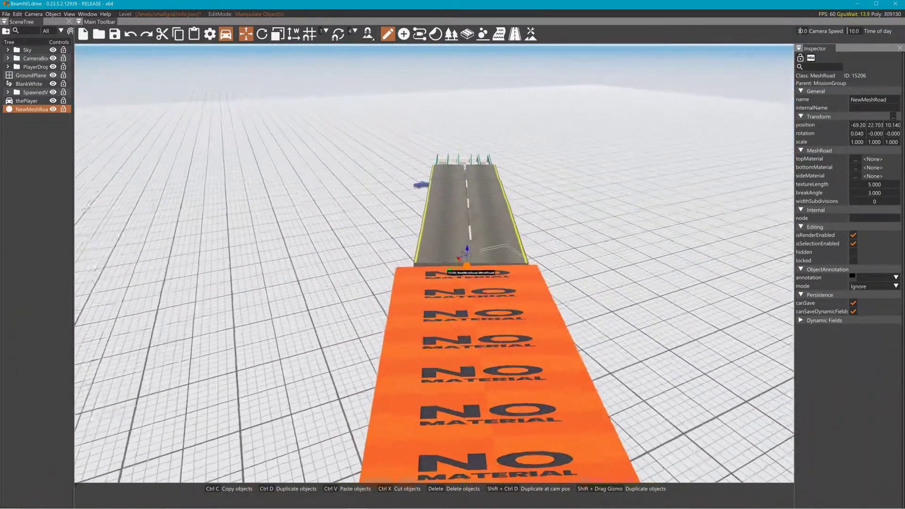
{"action": "key", "text": "s"}
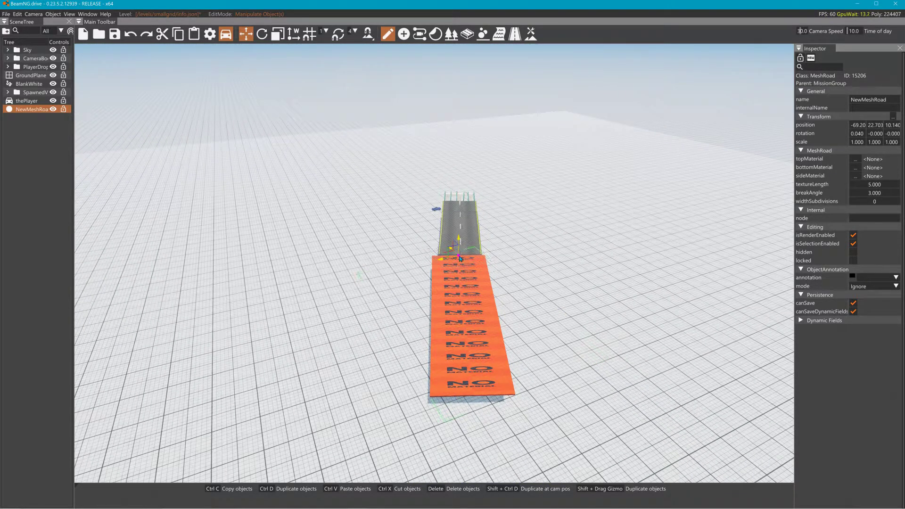
{"action": "left_click", "coordinate": [466, 34]}
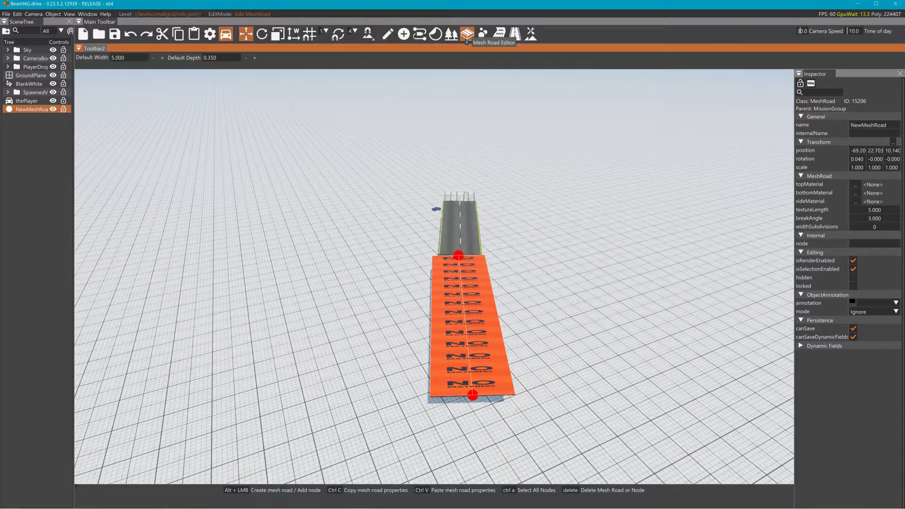
{"action": "left_click", "coordinate": [473, 395]}
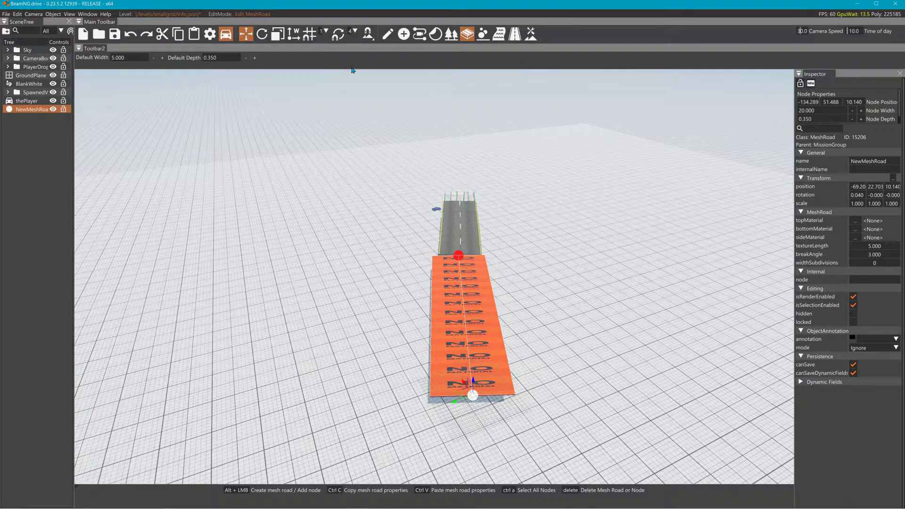
{"action": "left_click", "coordinate": [293, 34]}
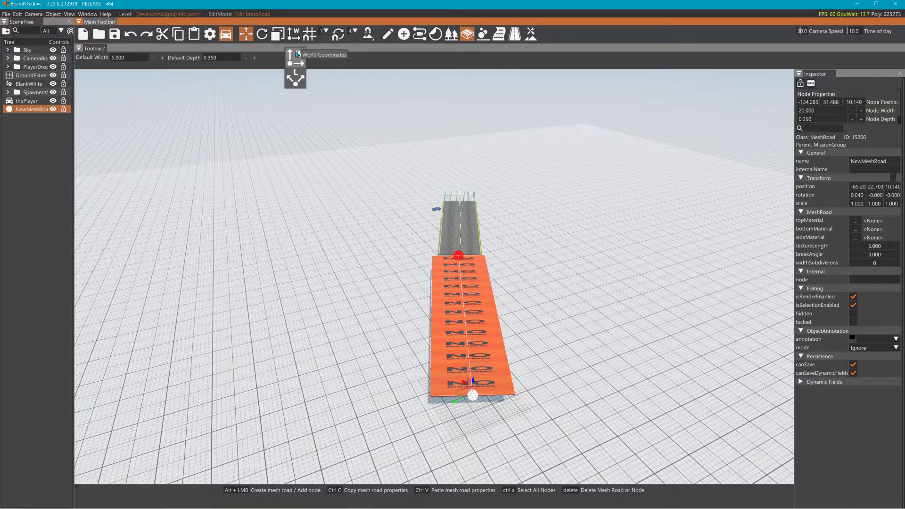
{"action": "left_click", "coordinate": [295, 81]}
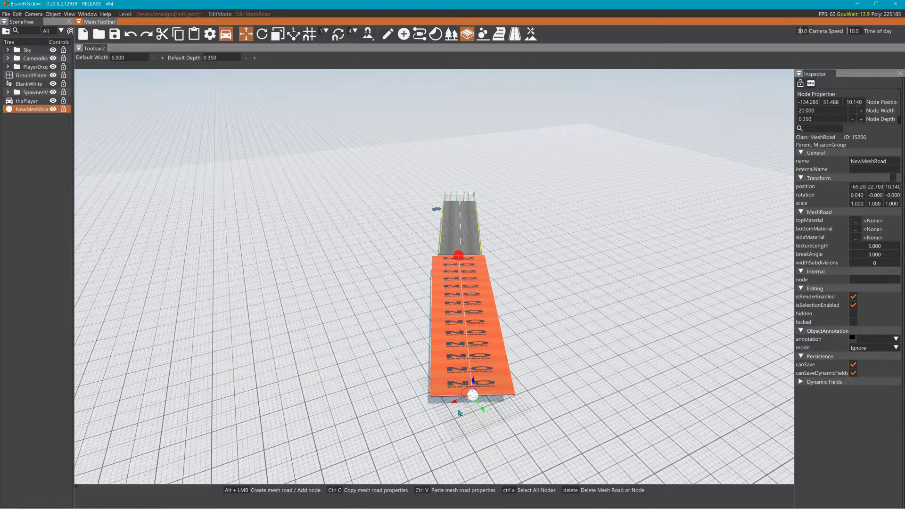
{"action": "left_click_drag", "start_coordinate": [459, 413], "coordinate": [446, 402]}
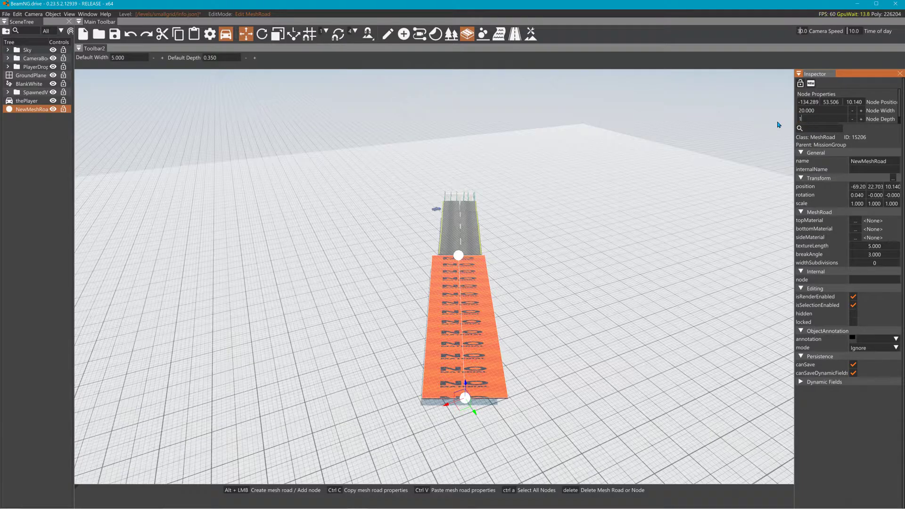
- Set the depth of both mesh road nodes to 1 and move the bridge-end node up against the deck
{"action": "key", "text": "Return"}
{"action": "right_click_drag", "start_coordinate": [718, 164], "coordinate": [782, 149]}
{"action": "key", "text": "w"}
{"action": "key", "text": "w"}
{"action": "key", "text": "a"}
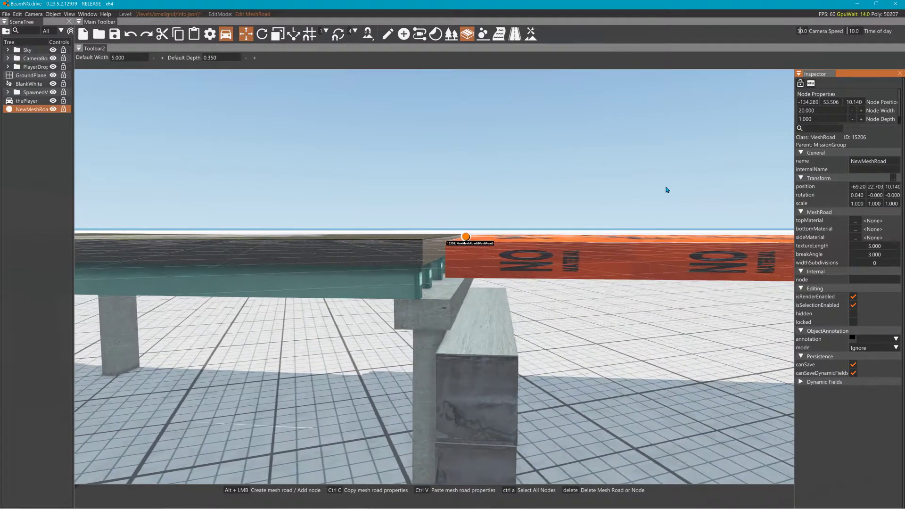
{"action": "left_click", "coordinate": [517, 237]}
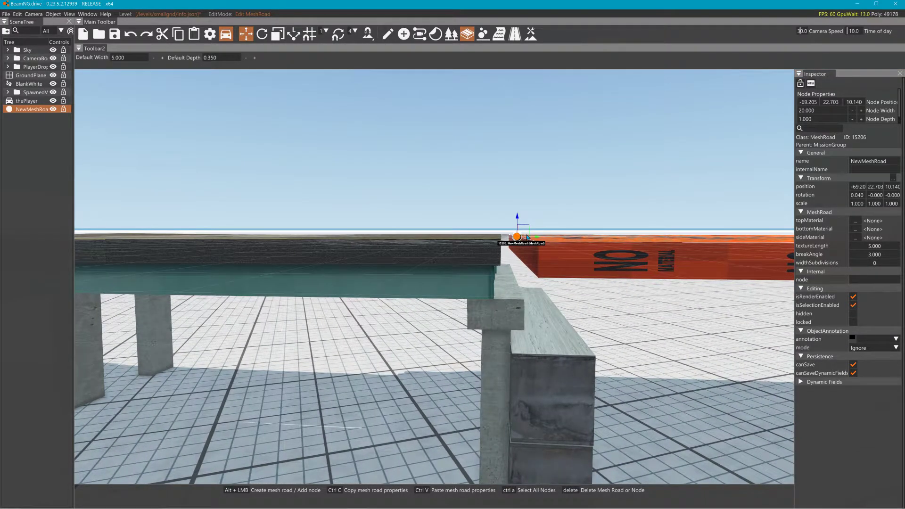
{"action": "left_click_drag", "start_coordinate": [535, 238], "coordinate": [525, 238]}
- Shift the mesh road's far node sideways to about Y 55.9 to line the road up with the bridge
{"action": "key", "text": "d"}
{"action": "right_click_drag", "start_coordinate": [544, 237], "coordinate": [633, 253]}
{"action": "left_click", "coordinate": [658, 184]}
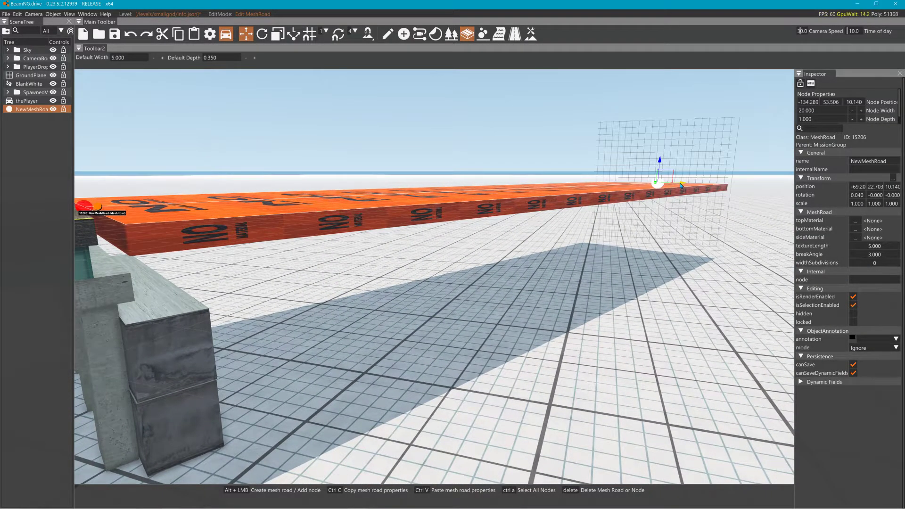
{"action": "left_click_drag", "start_coordinate": [681, 186], "coordinate": [696, 212]}
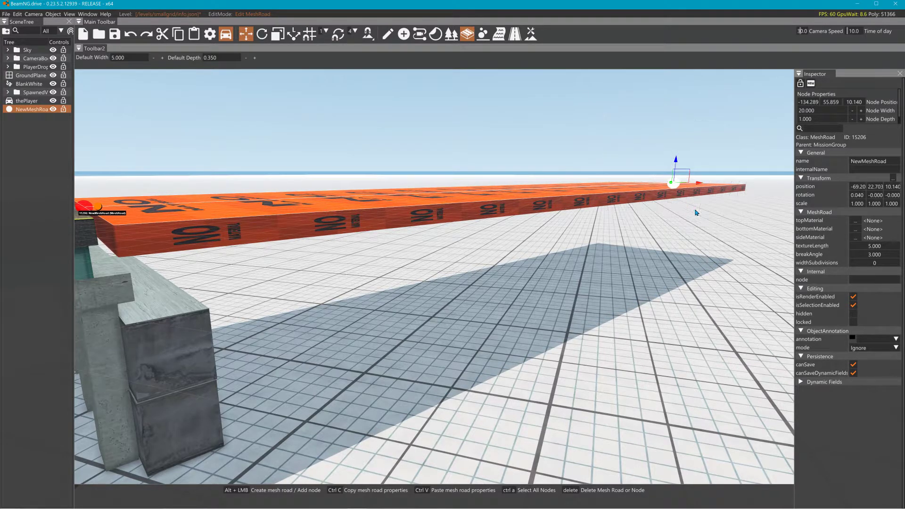
- Assign the first track_editor_A material to the top, bottom and sides of the mesh road
{"action": "left_click", "coordinate": [860, 228]}
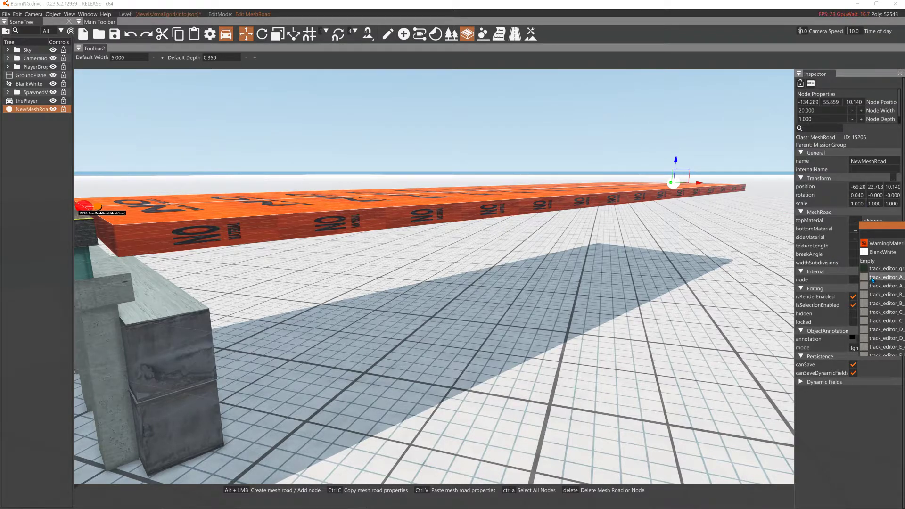
{"action": "left_click", "coordinate": [872, 278]}
{"action": "left_click", "coordinate": [861, 229]}
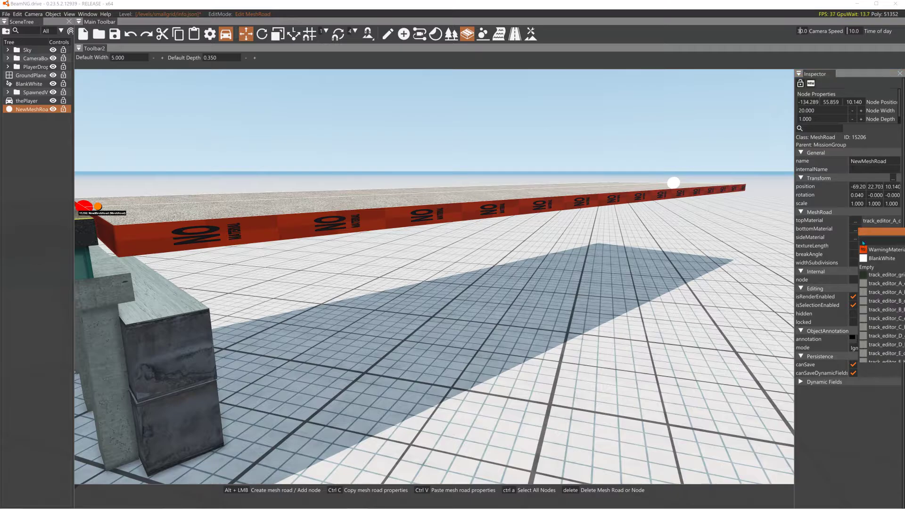
{"action": "left_click", "coordinate": [877, 284]}
{"action": "left_click", "coordinate": [856, 238]}
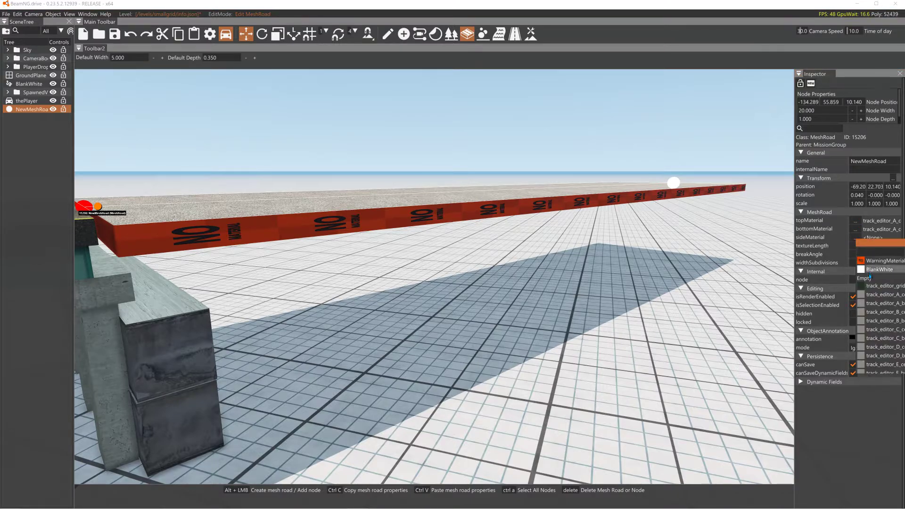
{"action": "left_click", "coordinate": [870, 290]}
- Duplicate the whole mesh road and pull the copy along the bridge to about X -21.0
{"action": "right_click_drag", "start_coordinate": [673, 245], "coordinate": [561, 250]}
{"action": "key", "text": "w"}
{"action": "key", "text": "s"}
{"action": "key", "text": "s"}
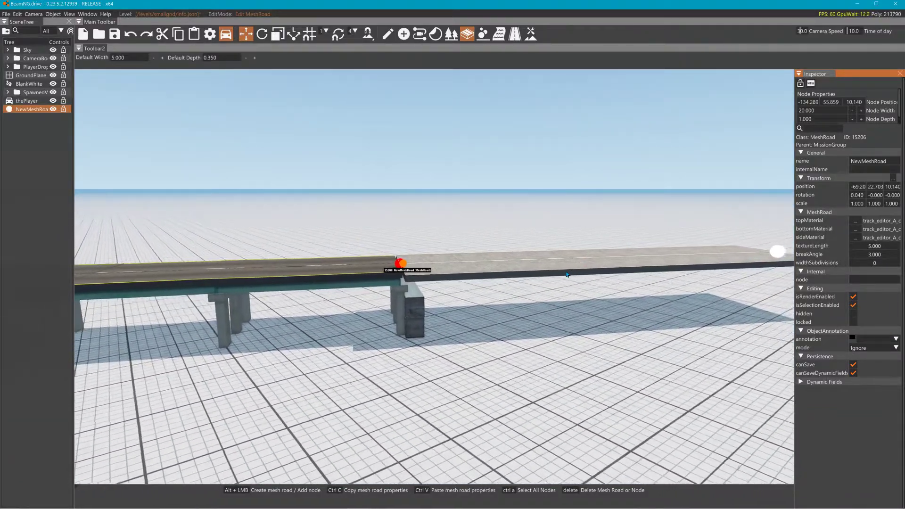
{"action": "left_click", "coordinate": [41, 107]}
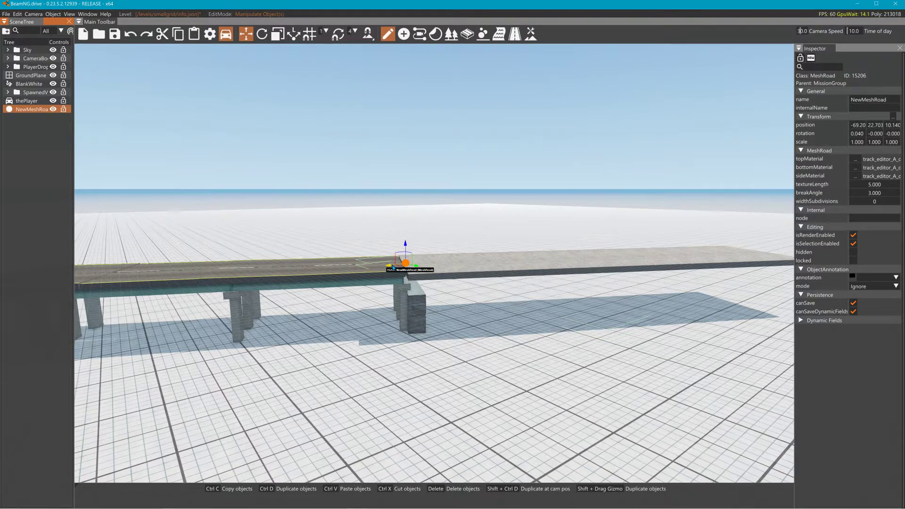
{"action": "left_click_drag", "start_coordinate": [392, 266], "coordinate": [51, 320], "text": "shift"}
- Move the copied mesh road to about X 48.0, Y -39.4 so it leads onto the opposite end of the bridge
{"action": "right_click_drag", "start_coordinate": [366, 311], "coordinate": [369, 308]}
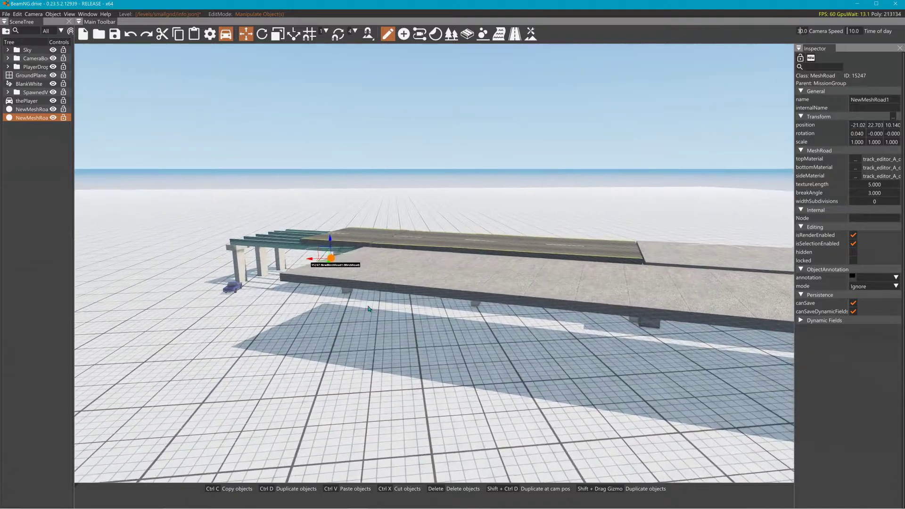
{"action": "left_click_drag", "start_coordinate": [310, 259], "coordinate": [1, 223]}
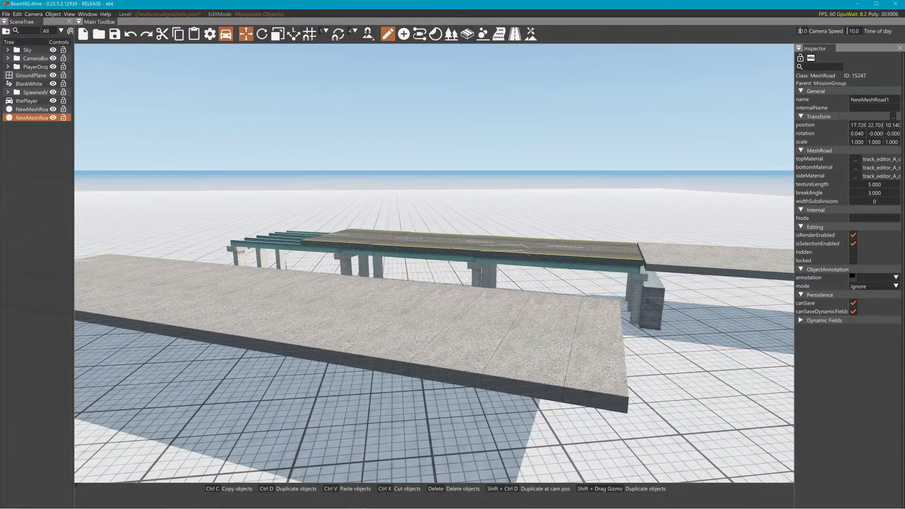
{"action": "right_click_drag", "start_coordinate": [193, 262], "coordinate": [193, 262]}
{"action": "left_click_drag", "start_coordinate": [188, 249], "coordinate": [227, 211]}
{"action": "right_click_drag", "start_coordinate": [227, 211], "coordinate": [253, 221]}
{"action": "key", "text": "w"}
{"action": "key", "text": "s"}
{"action": "key", "text": "a"}
{"action": "key", "text": "s"}
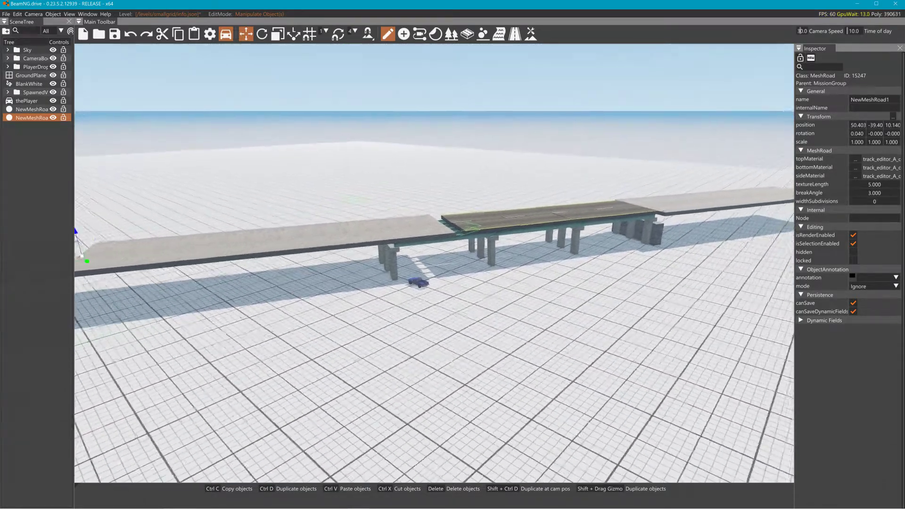
{"action": "key", "text": "s"}
{"action": "right_click_drag", "start_coordinate": [321, 231], "coordinate": [278, 239]}
{"action": "left_click_drag", "start_coordinate": [274, 238], "coordinate": [282, 238]}
- Examine from the side where the copied road overlaps the bridge's girders, and pause the physics simulation
{"action": "right_click_drag", "start_coordinate": [530, 249], "coordinate": [441, 199]}
{"action": "key", "text": "w"}
{"action": "key", "text": "w"}
{"action": "key", "text": "s"}
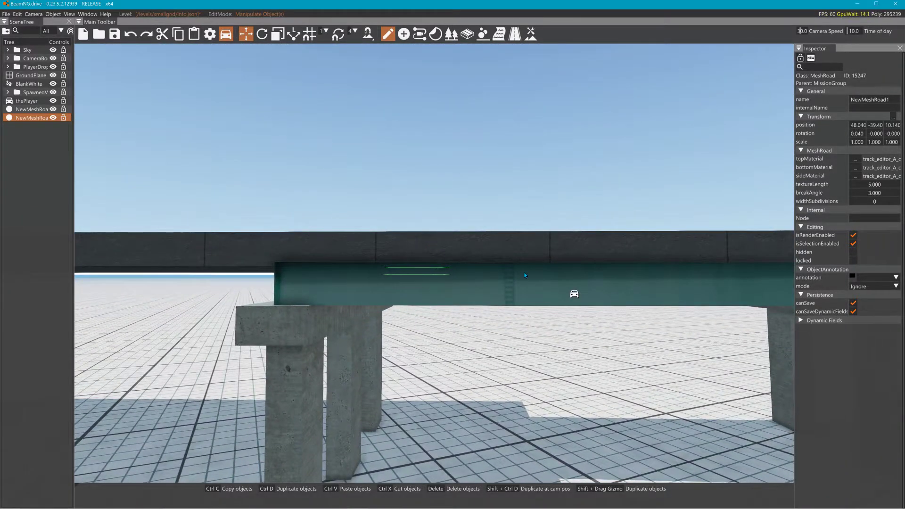
{"action": "key", "text": "j"}
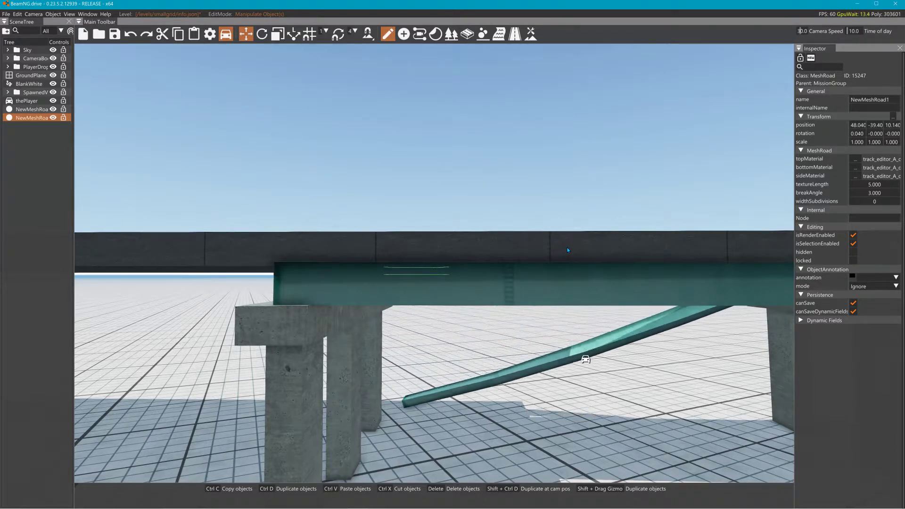
{"action": "mouse_move", "coordinate": [566, 247]}
{"action": "right_mouse_down"}
{"action": "mouse_move", "coordinate": [617, 231]}
{"action": "mouse_move", "coordinate": [568, 255]}
{"action": "right_mouse_up"}
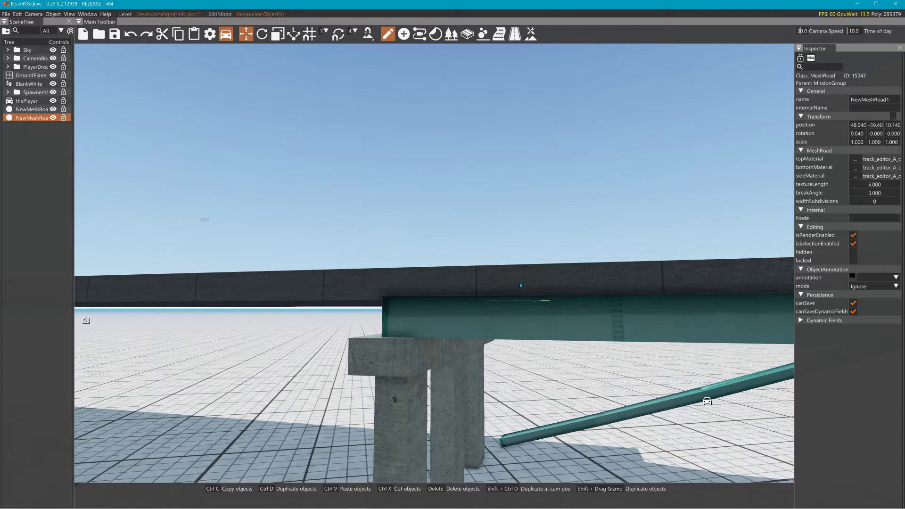
- In the Mesh Road Editor, set the depth of all nodes of the copied road to 0.5
{"action": "left_click", "coordinate": [36, 116]}
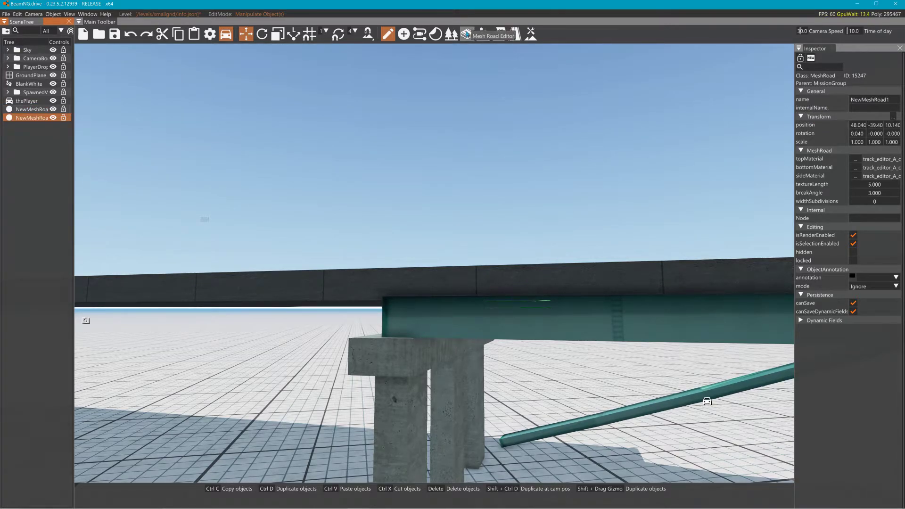
{"action": "left_click", "coordinate": [467, 34]}
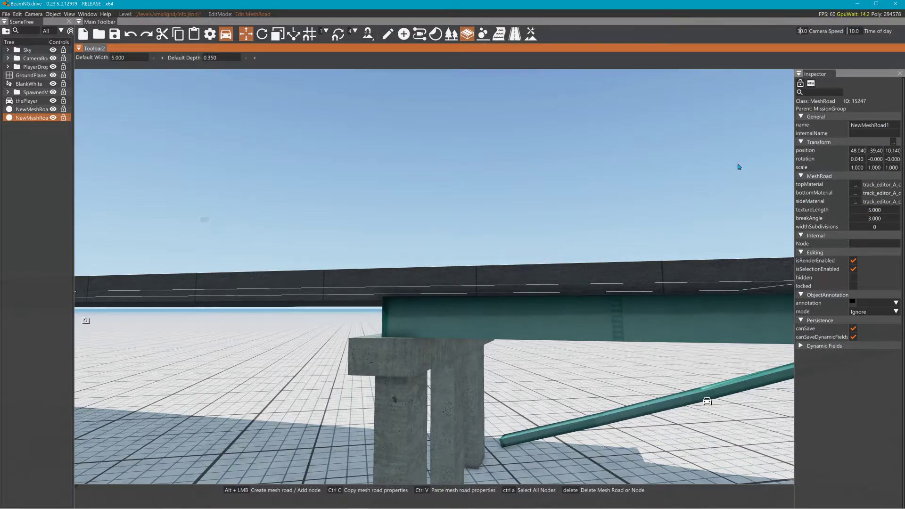
{"action": "key", "text": "ctrl+a"}
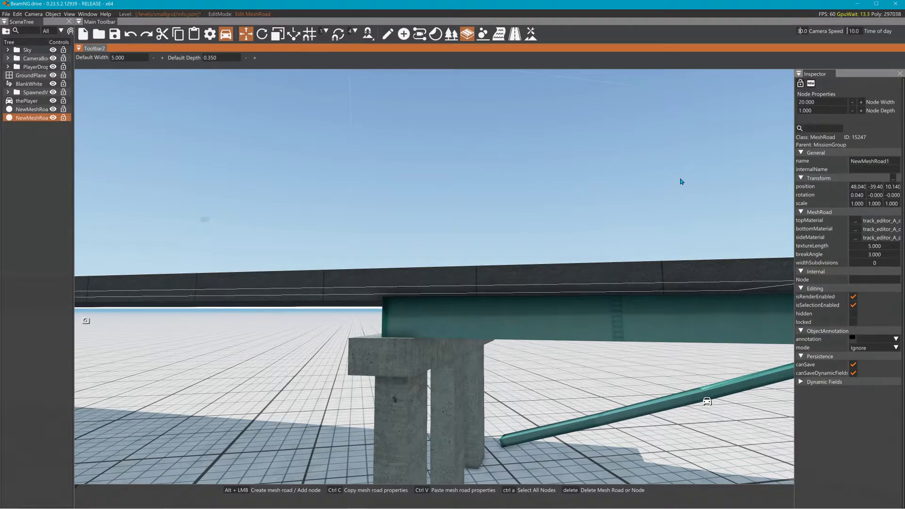
{"action": "left_click", "coordinate": [833, 113]}
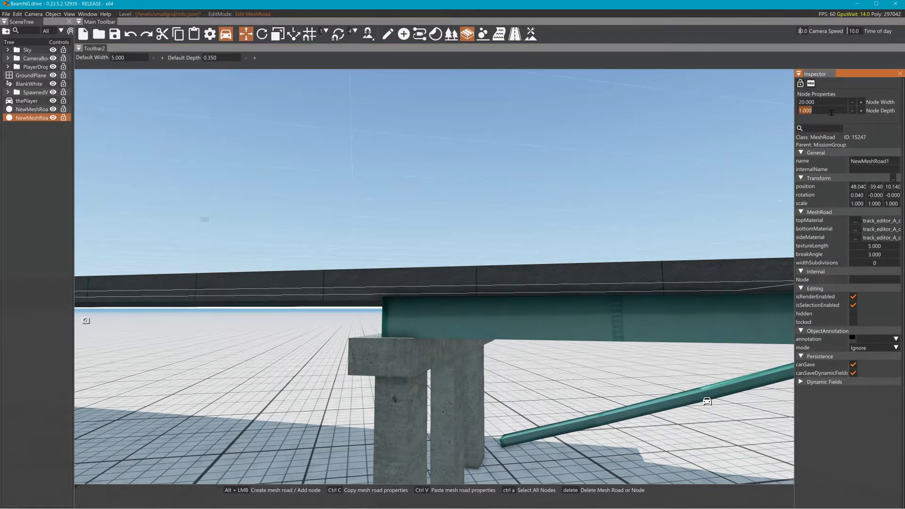
{"action": "key", "text": "Return"}
- Set the depth of the copied road's bridge-end node to 0.75 and move it to about X -17.3 against the deck
{"action": "key", "text": "d"}
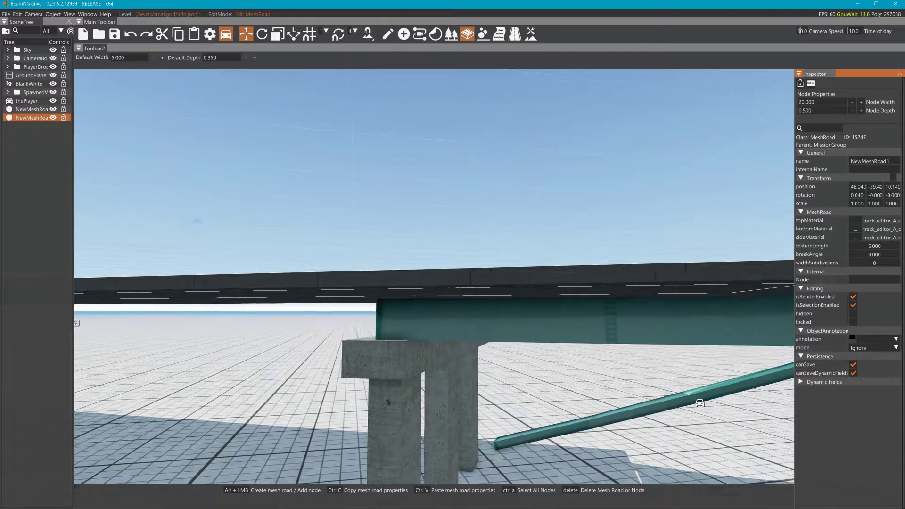
{"action": "mouse_move", "coordinate": [642, 167]}
{"action": "right_mouse_down"}
{"action": "mouse_move", "coordinate": [642, 142]}
{"action": "mouse_move", "coordinate": [642, 174]}
{"action": "right_mouse_up"}
{"action": "key", "text": "d"}
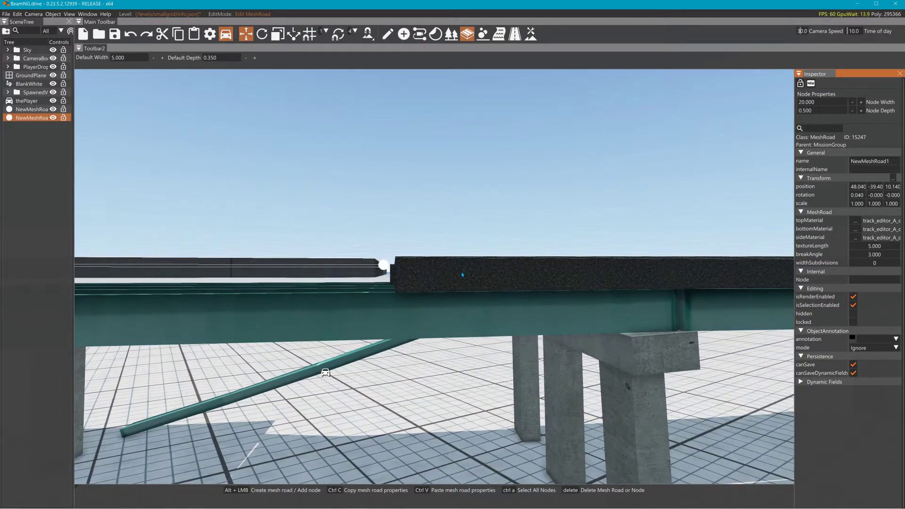
{"action": "left_click", "coordinate": [385, 267]}
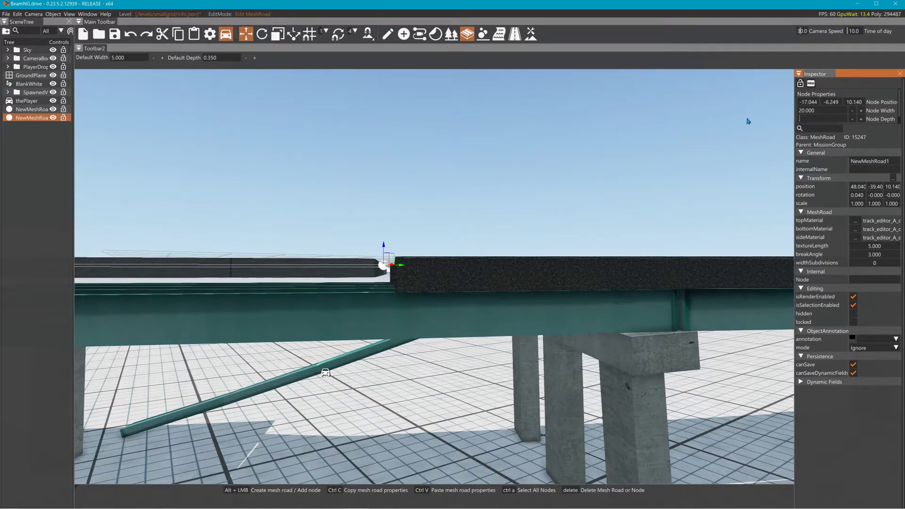
{"action": "key", "text": "Return"}
{"action": "right_click_drag", "start_coordinate": [417, 203], "coordinate": [368, 238]}
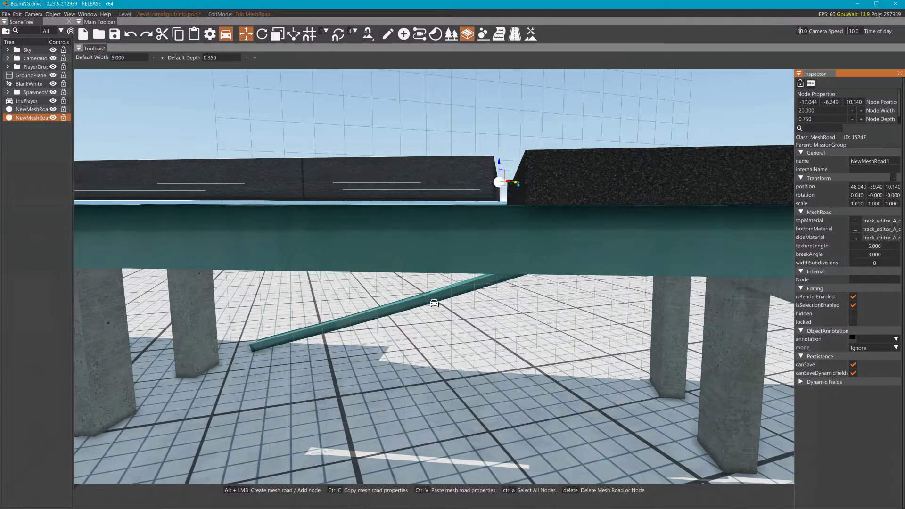
{"action": "left_click_drag", "start_coordinate": [517, 185], "coordinate": [524, 184]}
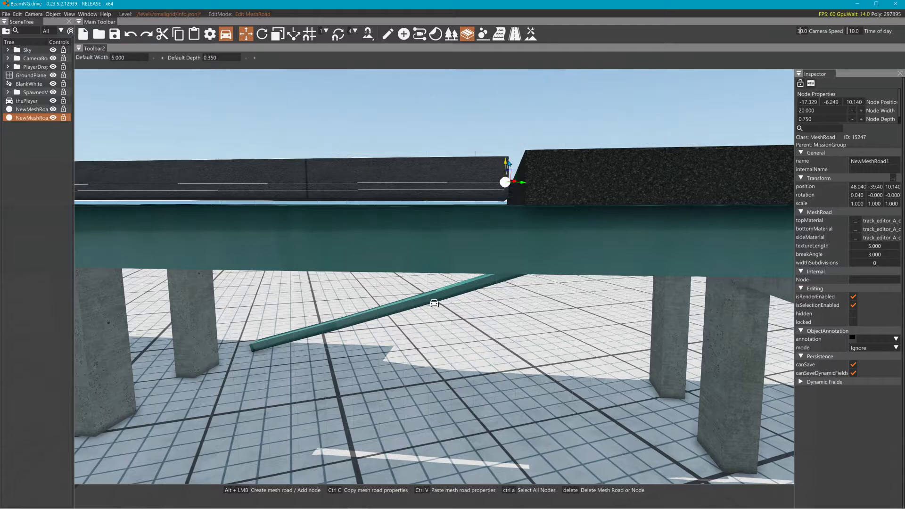
- Check the alignment along the copied road's surface and rebuild the level's collision
{"action": "key", "text": "w"}
{"action": "right_click_drag", "start_coordinate": [508, 164], "coordinate": [530, 168]}
{"action": "key", "text": "a"}
{"action": "key", "text": "d"}
{"action": "key", "text": "w"}
{"action": "right_click_drag", "start_coordinate": [749, 116], "coordinate": [670, 132]}
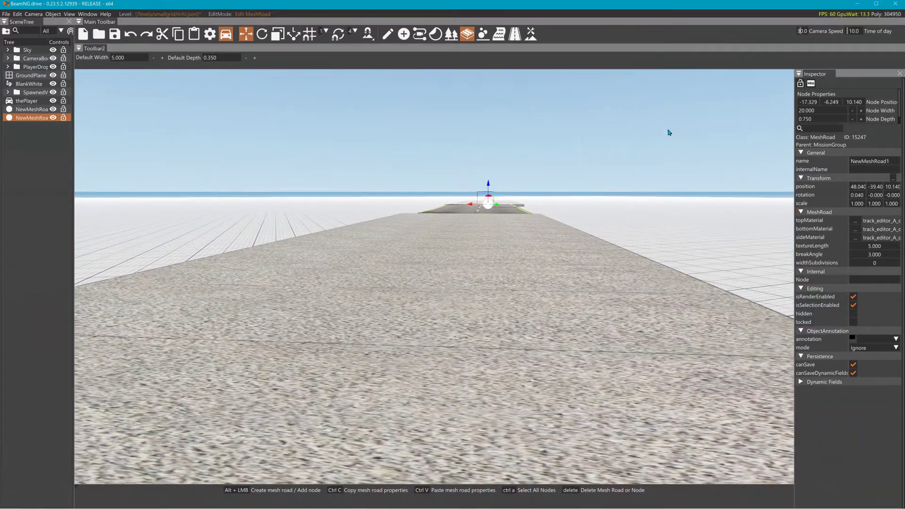
{"action": "left_click", "coordinate": [21, 15]}
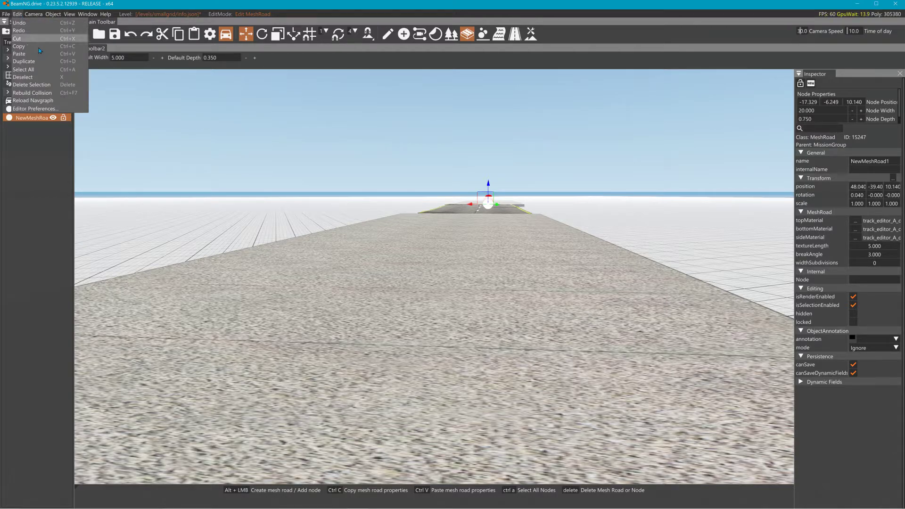
{"action": "left_click", "coordinate": [46, 92]}
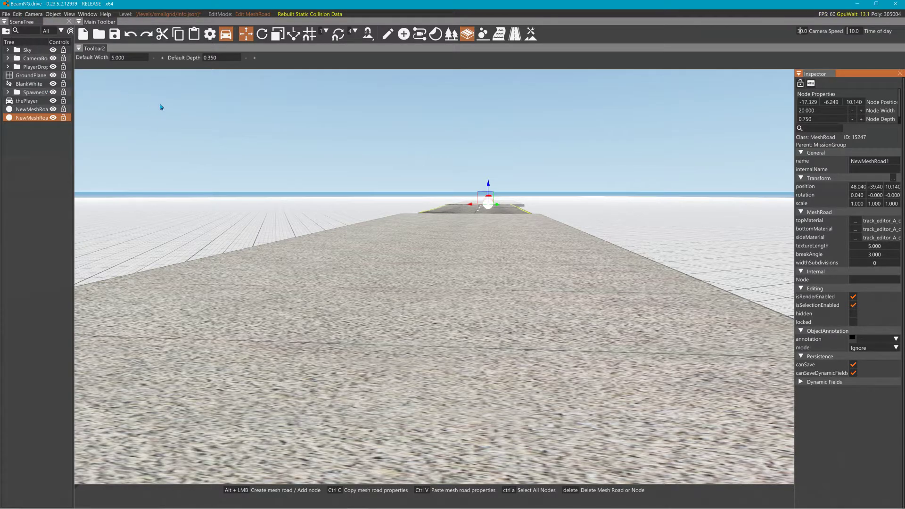
- Leave the editor and use the free camera to place the pickup on the far end of the copied road
{"action": "key", "text": "F11"}
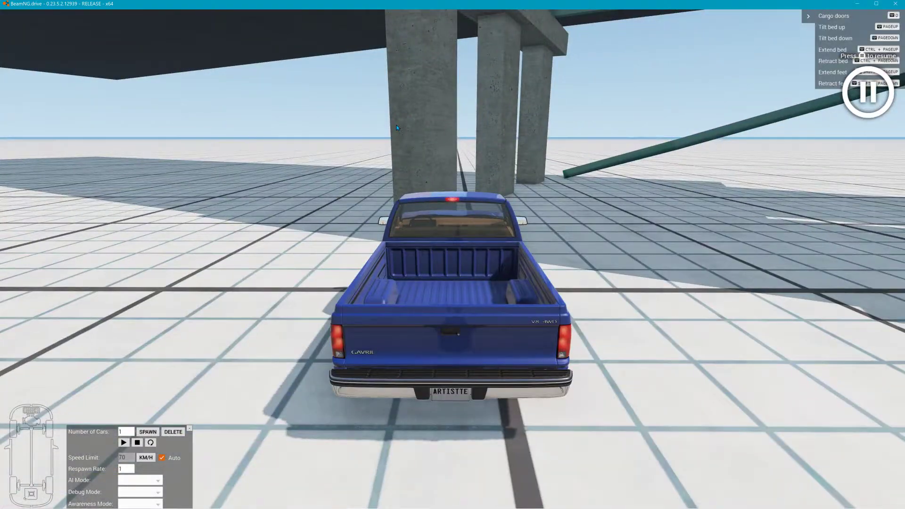
{"action": "key", "text": "shift+c"}
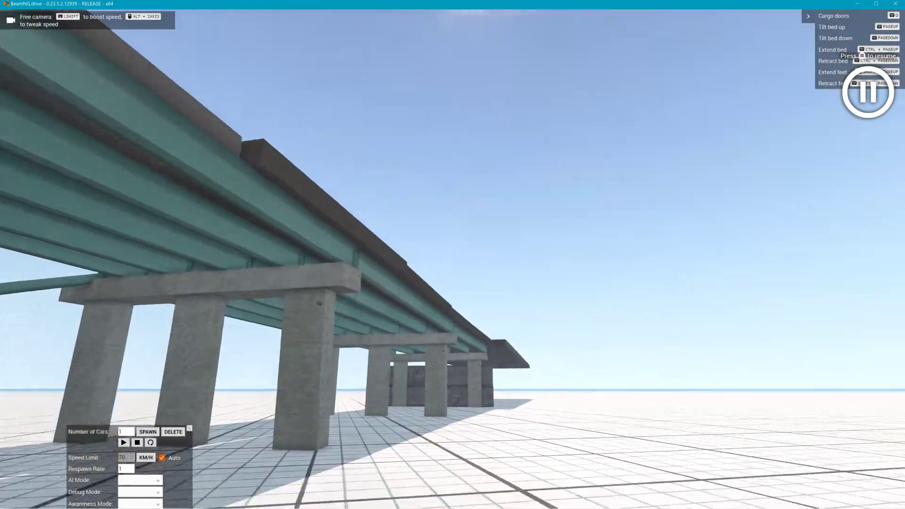
{"action": "key", "text": "w"}
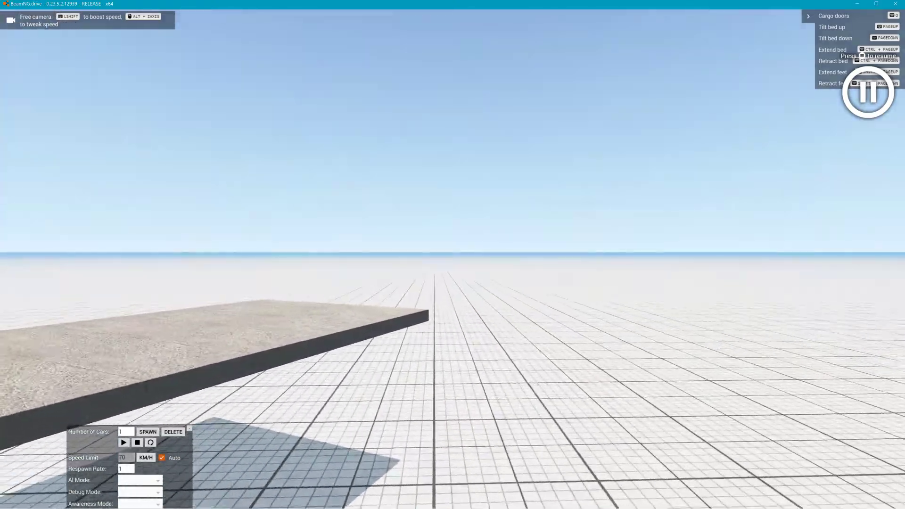
{"action": "key", "text": "w"}
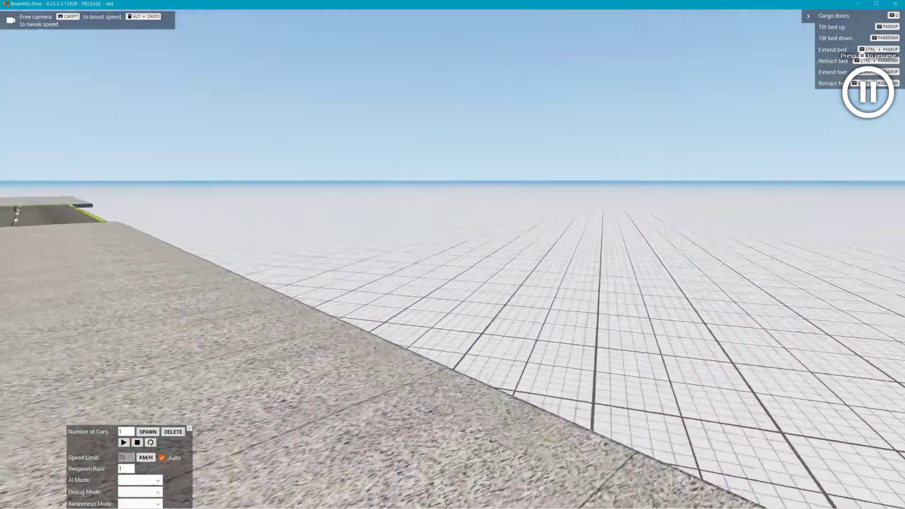
{"action": "key", "text": "w"}
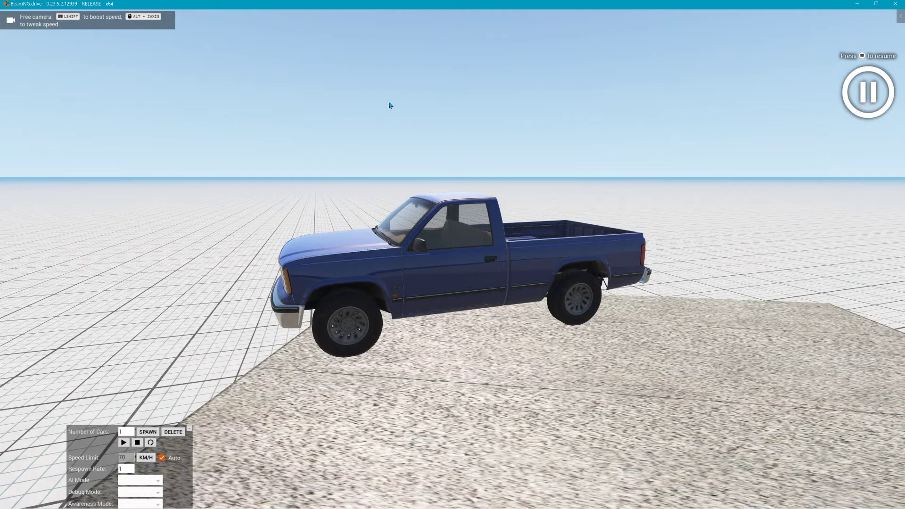
{"action": "key", "text": "r"}
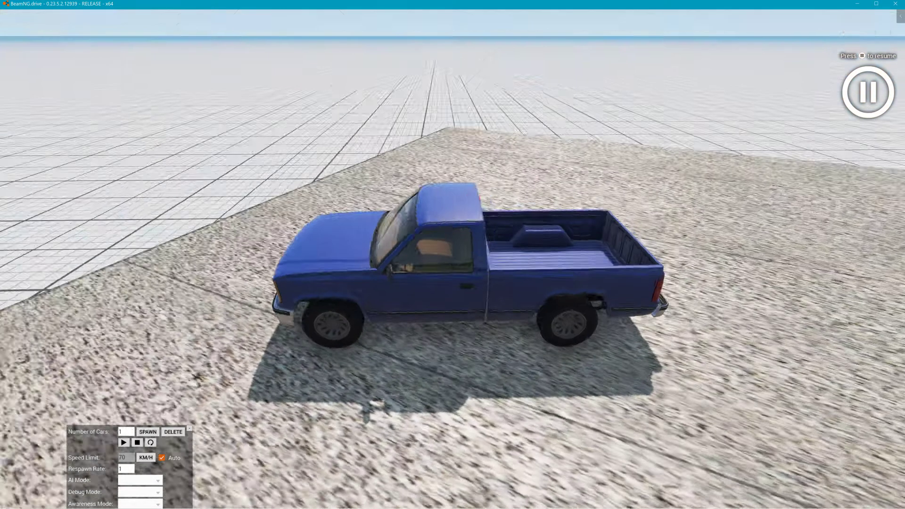
- Resume the physics, drive the pickup along the road onto the bridge deck and pause there
{"action": "key", "text": "j"}
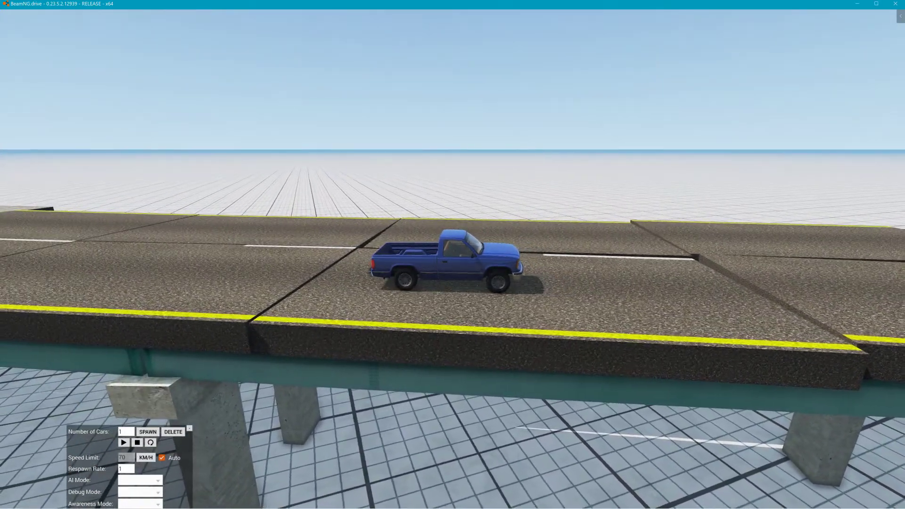
{"action": "key", "text": "j"}
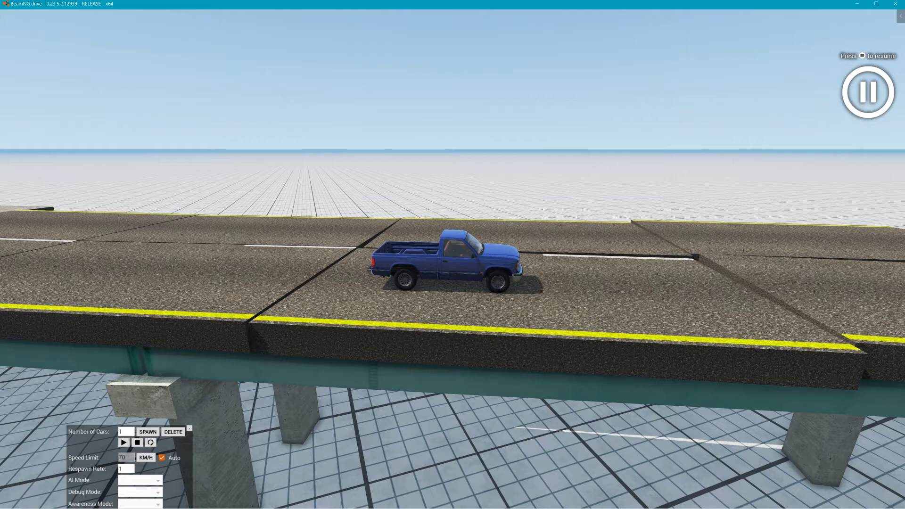
- Spawn the Gavril T-Series T65 Cargo Box Upfit as a new vehicle
{"action": "key", "text": "Escape"}
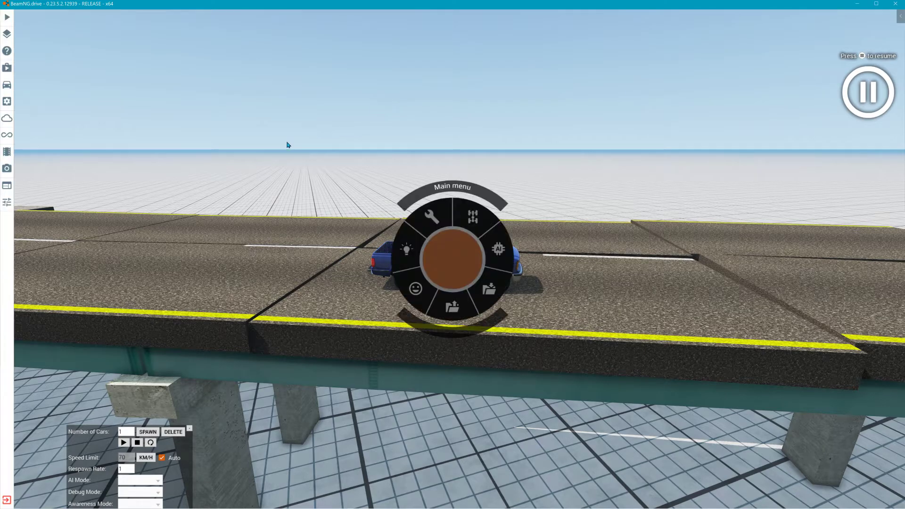
{"action": "left_click", "coordinate": [7, 85]}
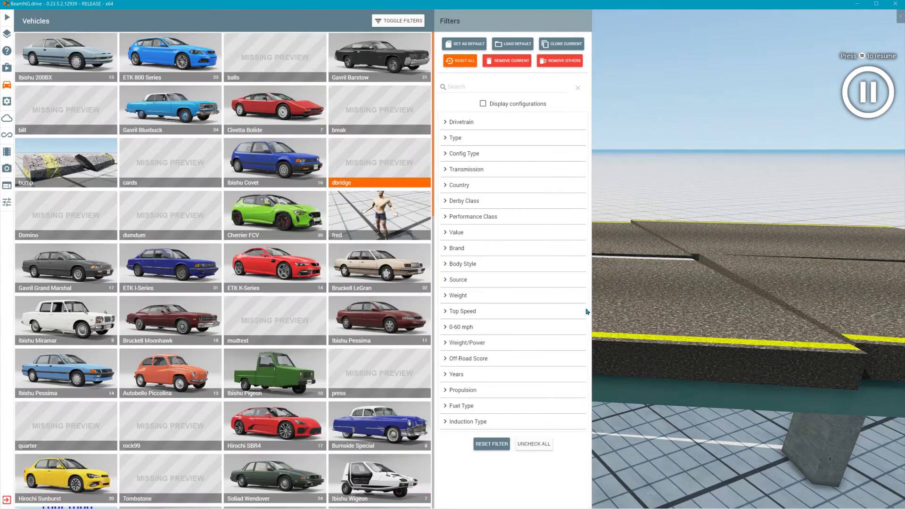
{"action": "scroll", "coordinate": [391, 392], "scroll_direction": "down", "scroll_amount": 3}
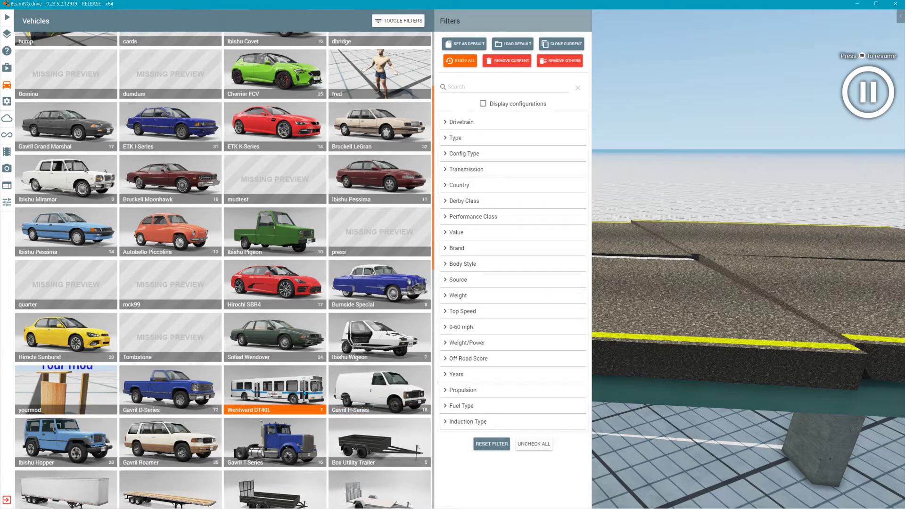
{"action": "left_click", "coordinate": [291, 428]}
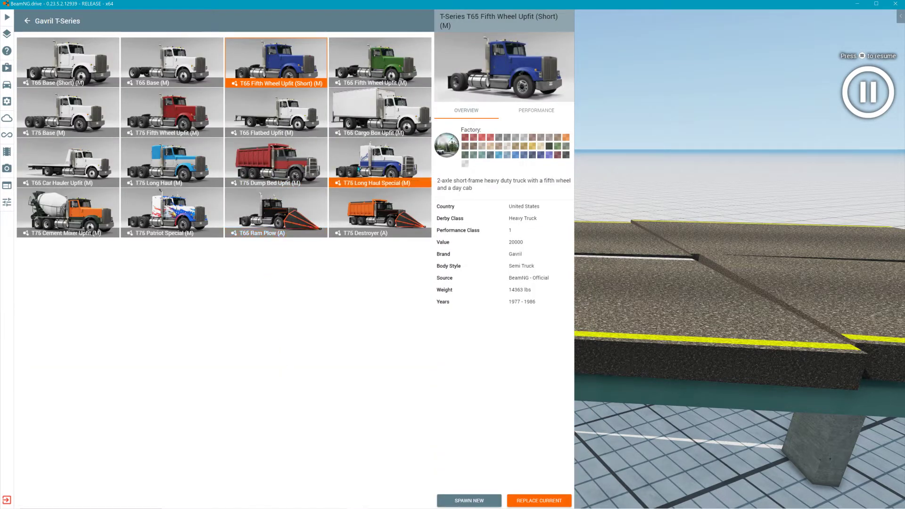
{"action": "left_click", "coordinate": [378, 110]}
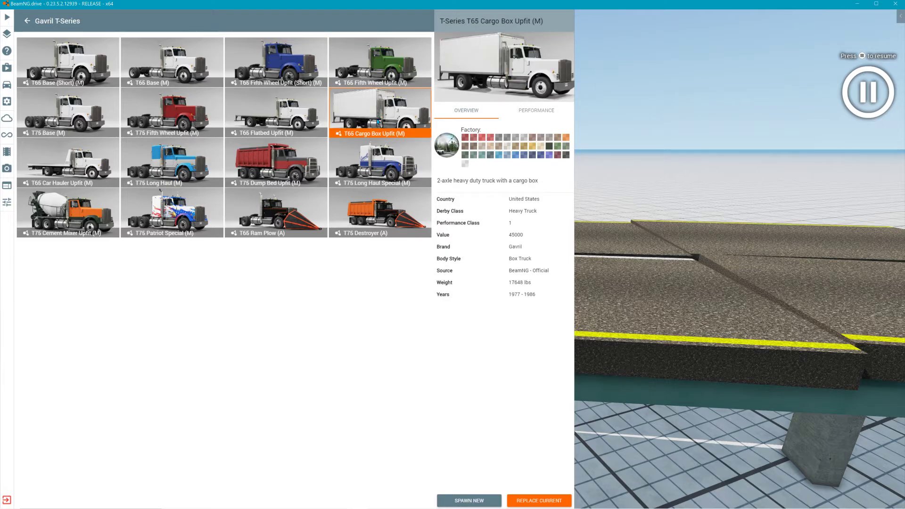
{"action": "left_click", "coordinate": [479, 506]}
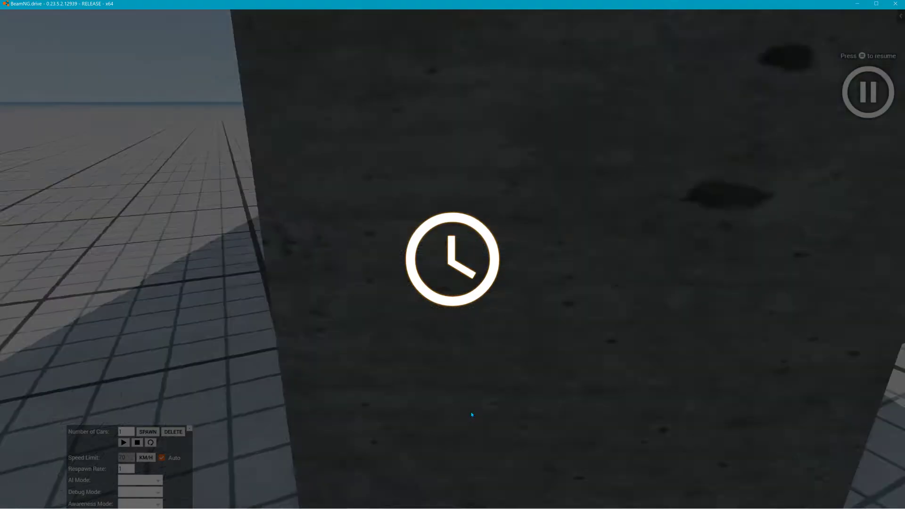
- Fly the free camera out from under the bridge and recover the cargo box truck onto the open grid
{"action": "key", "text": "shift+c"}
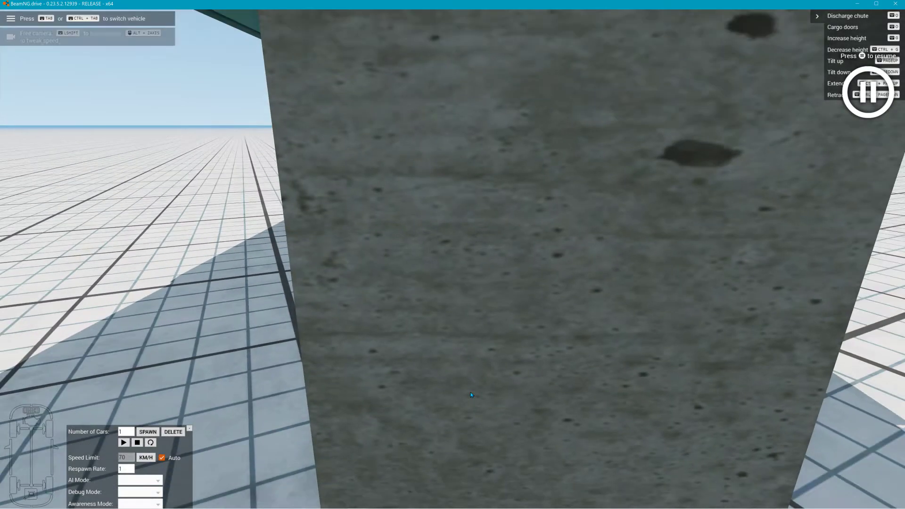
{"action": "key", "text": "s"}
{"action": "right_click_drag", "start_coordinate": [470, 392], "coordinate": [316, 294]}
{"action": "key", "text": "w"}
{"action": "key", "text": "s"}
{"action": "key", "text": "w"}
{"action": "key", "text": "w"}
{"action": "key", "text": "s"}
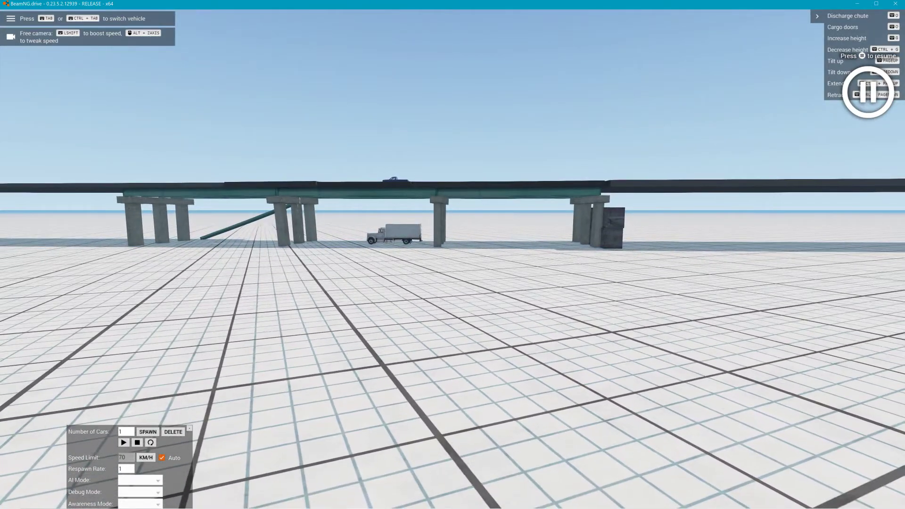
{"action": "right_click_drag", "start_coordinate": [444, 309], "coordinate": [430, 378]}
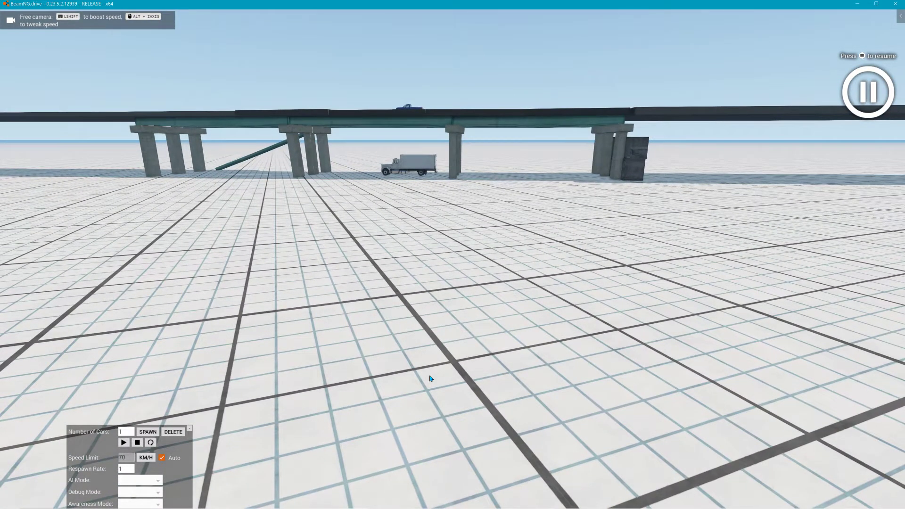
{"action": "key", "text": "shift+c"}
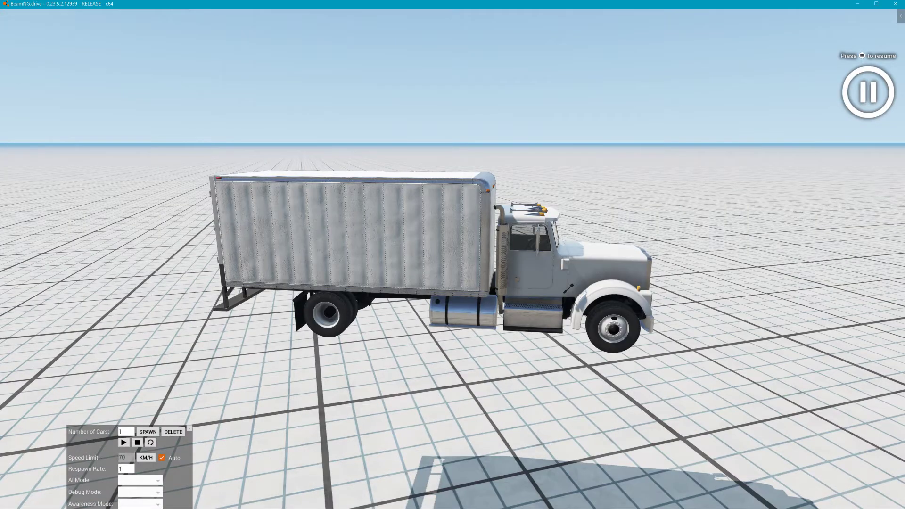
{"action": "key", "text": "shift+c"}
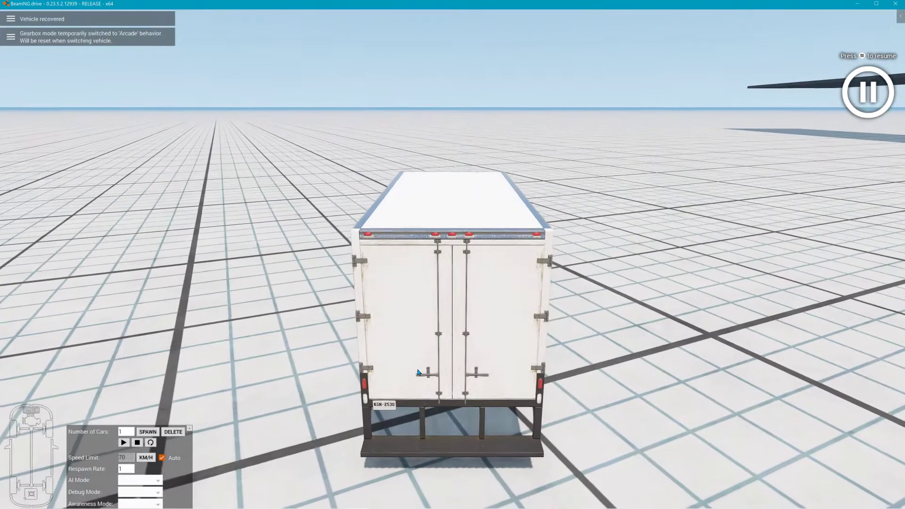
- Resume the physics and cycle through the vehicles back to the cargo box truck with its external camera
{"action": "key", "text": "F11"}
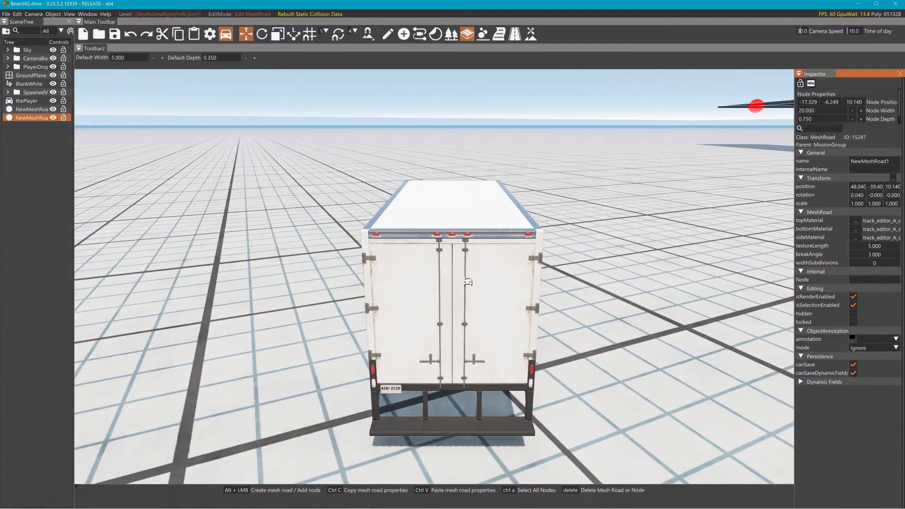
{"action": "key", "text": "F11"}
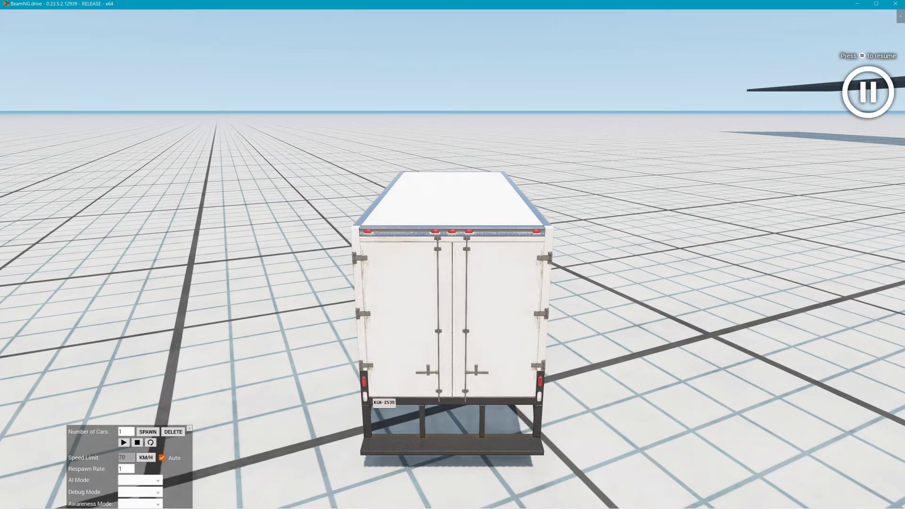
{"action": "key", "text": "j"}
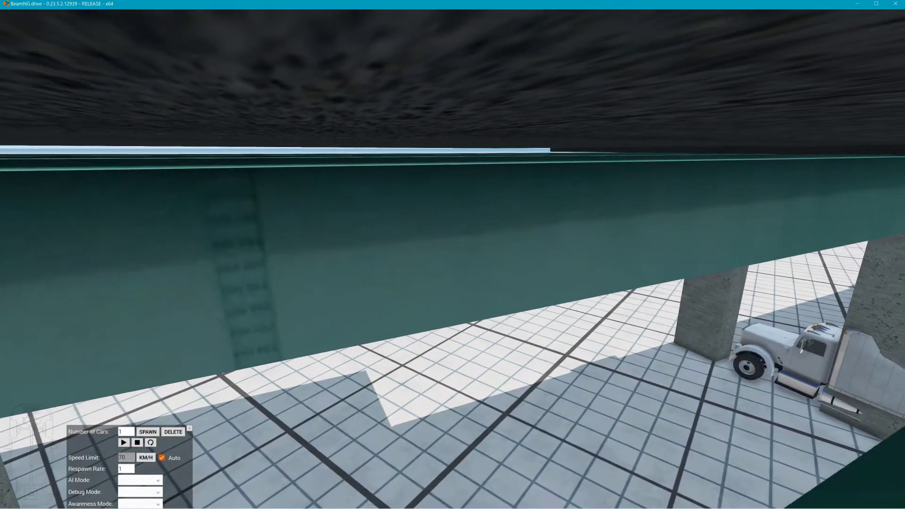
{"action": "key", "text": "shift+c"}
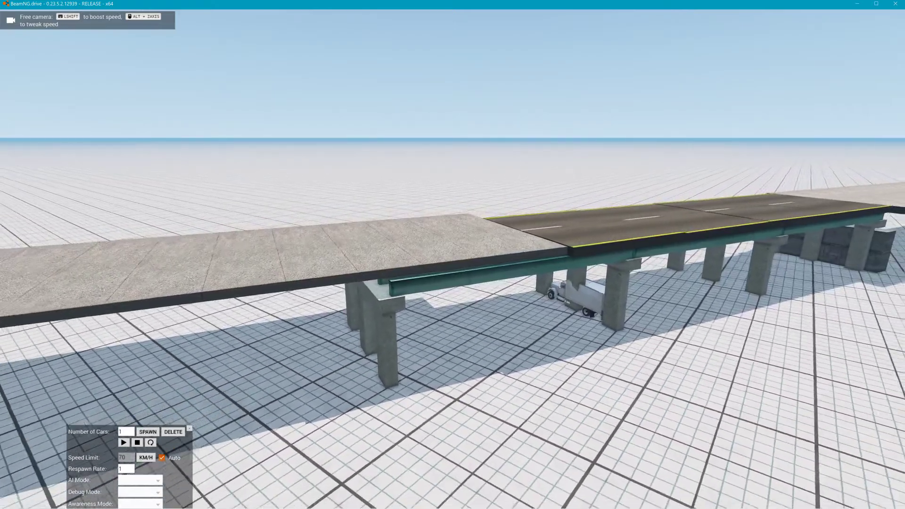
{"action": "key", "text": "Tab"}
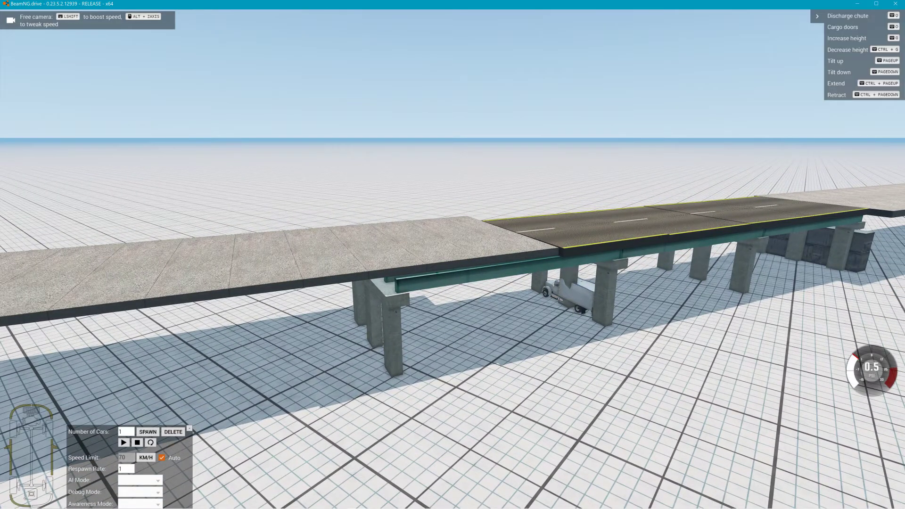
{"action": "key", "text": "Tab"}
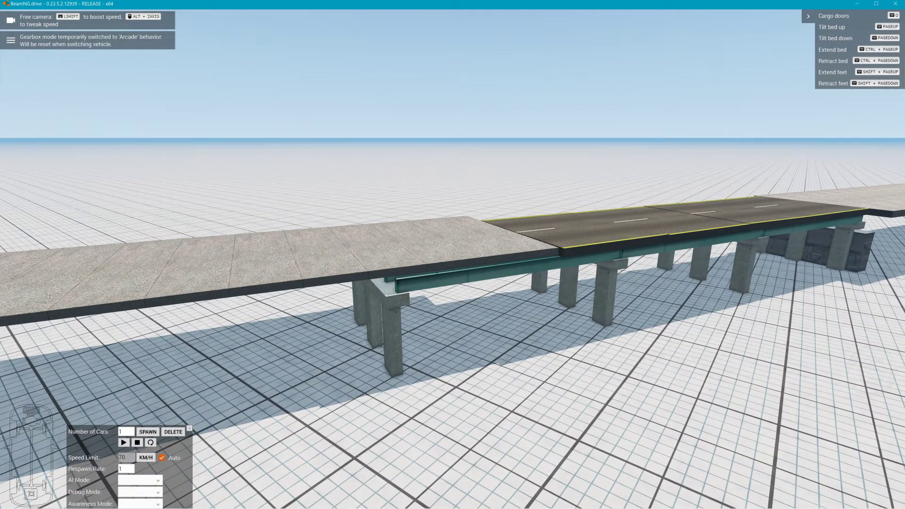
{"action": "key", "text": "shift+c"}
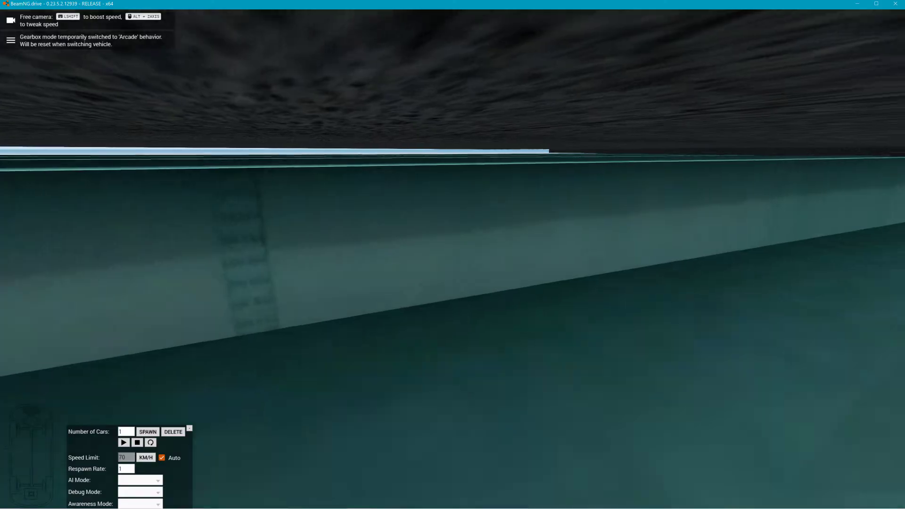
{"action": "key", "text": "c"}
{"action": "key", "text": "Tab"}
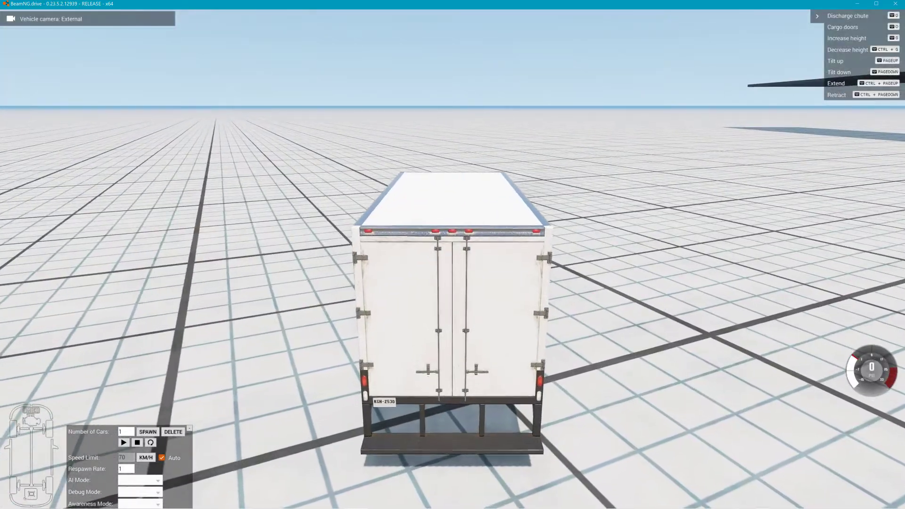
- Use the free camera to place the cargo box truck on the copied approach road and view it against the bridge
{"action": "right_click_drag", "start_coordinate": [453, 254], "coordinate": [481, 288]}
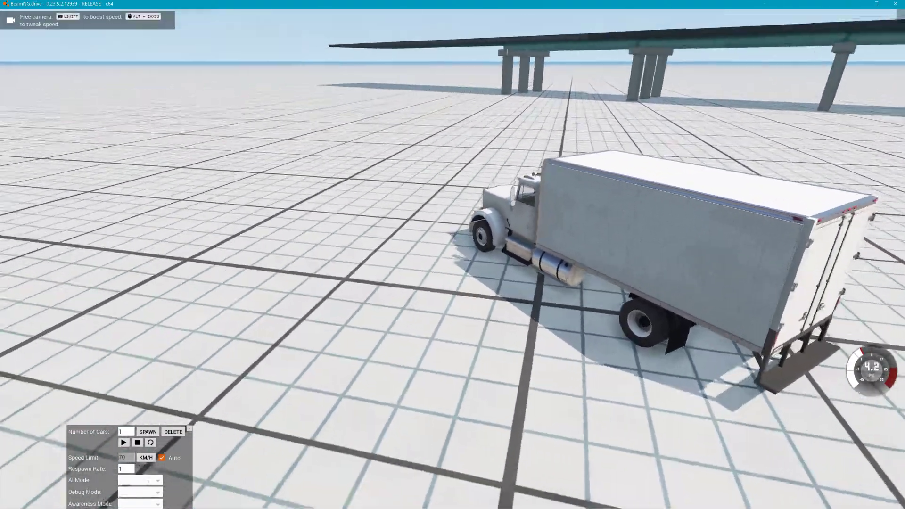
{"action": "key", "text": "shift+c"}
{"action": "key", "text": "w"}
{"action": "right_click_drag", "start_coordinate": [453, 254], "coordinate": [495, 226]}
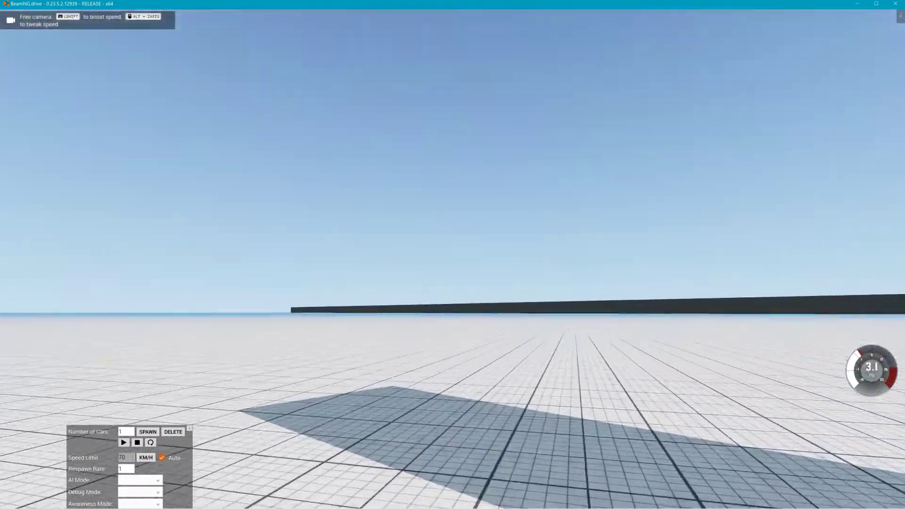
{"action": "right_click_drag", "start_coordinate": [452, 254], "coordinate": [589, 325]}
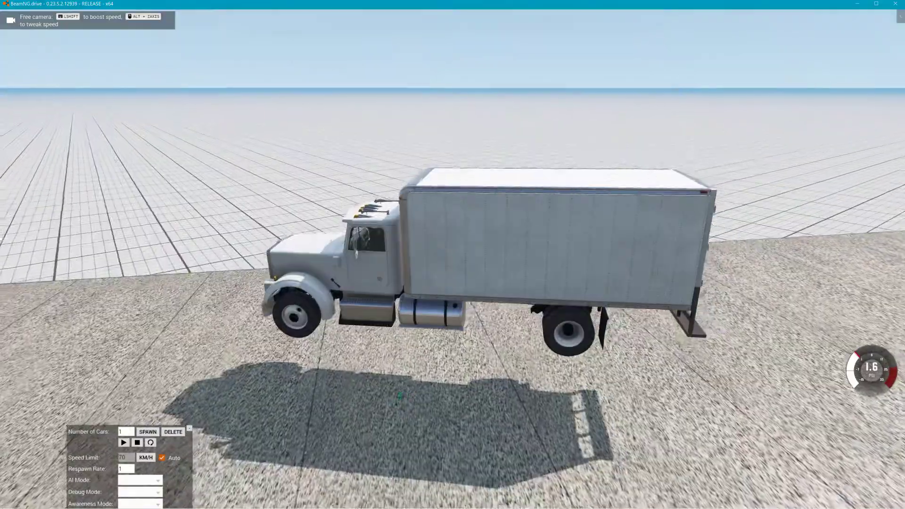
{"action": "right_click_drag", "start_coordinate": [401, 399], "coordinate": [500, 334]}
{"action": "key", "text": "d"}
{"action": "key", "text": "a"}
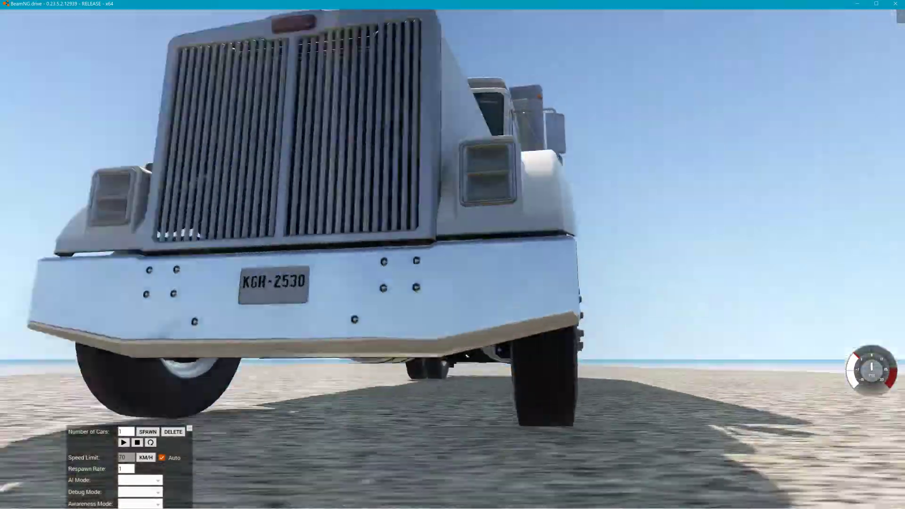
{"action": "right_click_drag", "start_coordinate": [561, 202], "coordinate": [555, 290]}
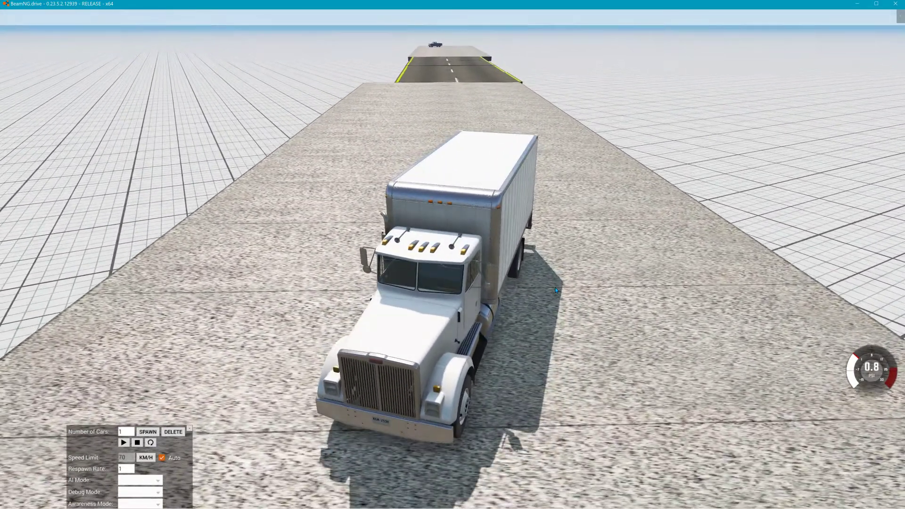
- Select the truck for object manipulation in the world editor, rotate it to about 120 degrees to face the bridge, and leave the editor
{"action": "key", "text": "F11"}
{"action": "left_click", "coordinate": [427, 313]}
{"action": "left_click", "coordinate": [426, 313]}
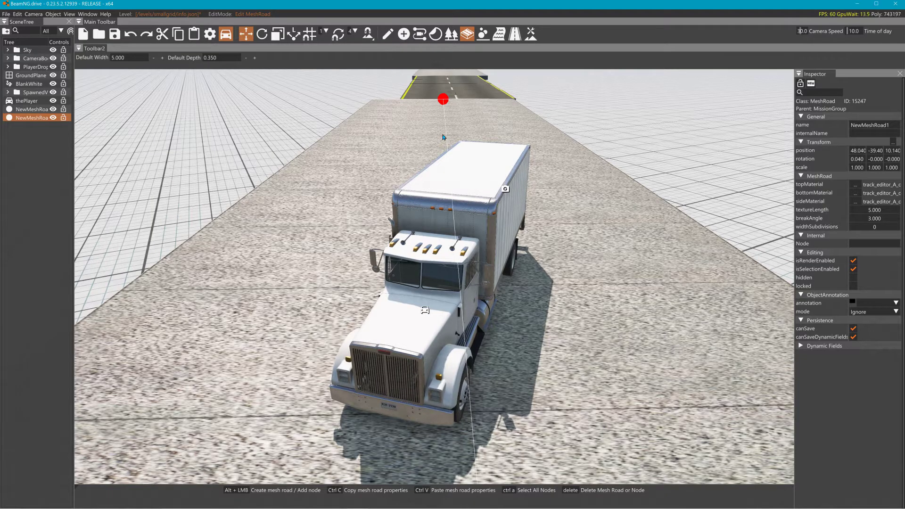
{"action": "key", "text": "2"}
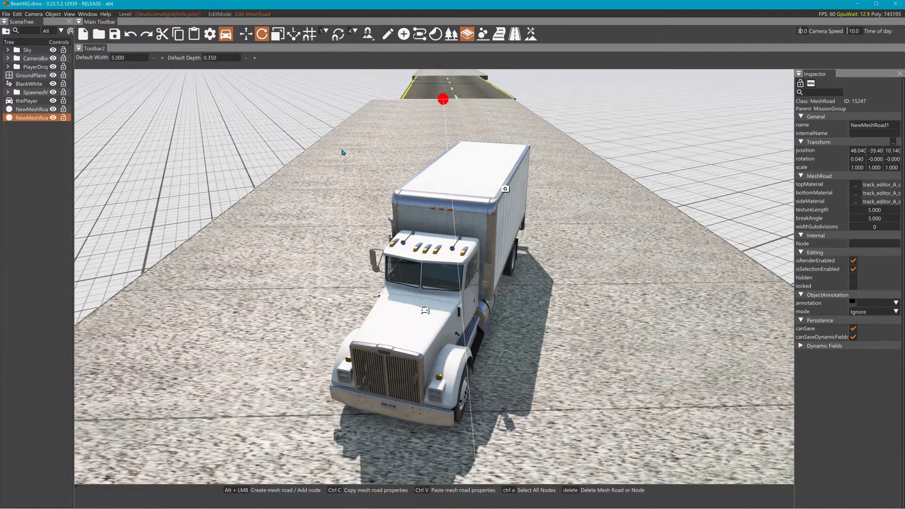
{"action": "left_click", "coordinate": [388, 34]}
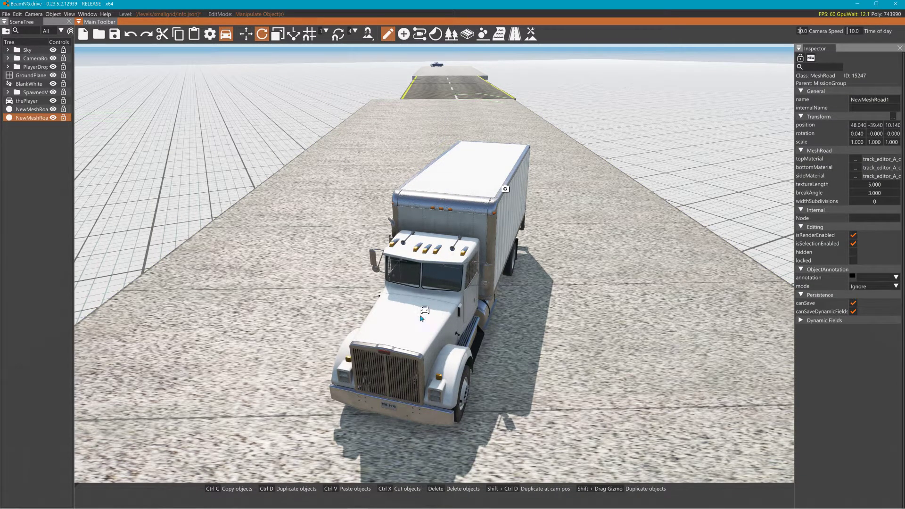
{"action": "left_click", "coordinate": [422, 316]}
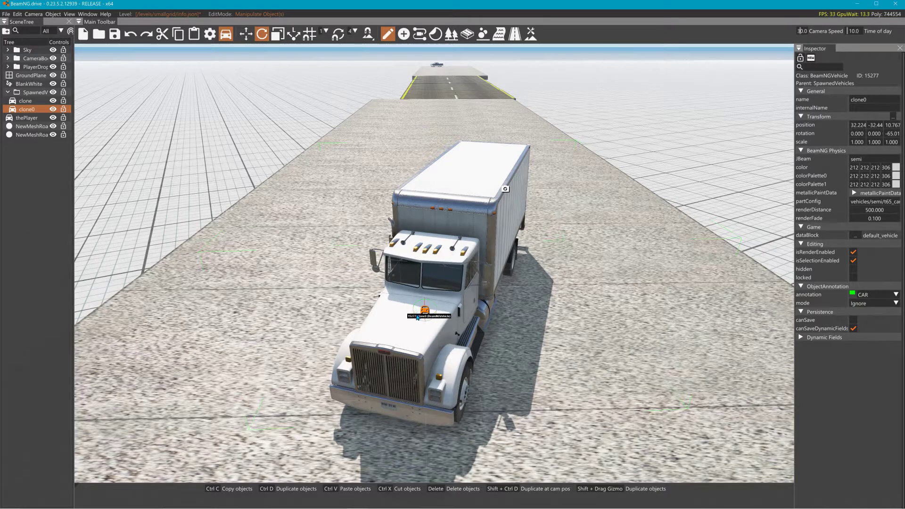
{"action": "left_click_drag", "start_coordinate": [417, 318], "coordinate": [491, 302]}
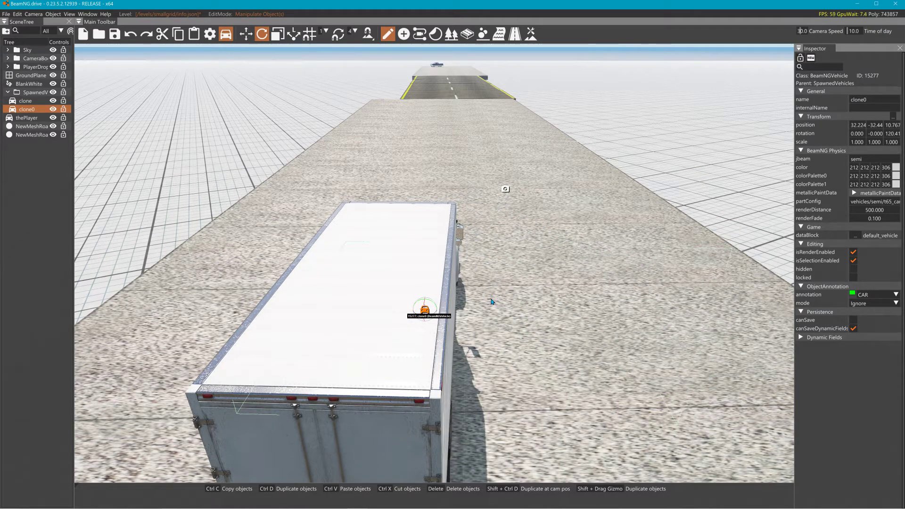
{"action": "key", "text": "F11"}
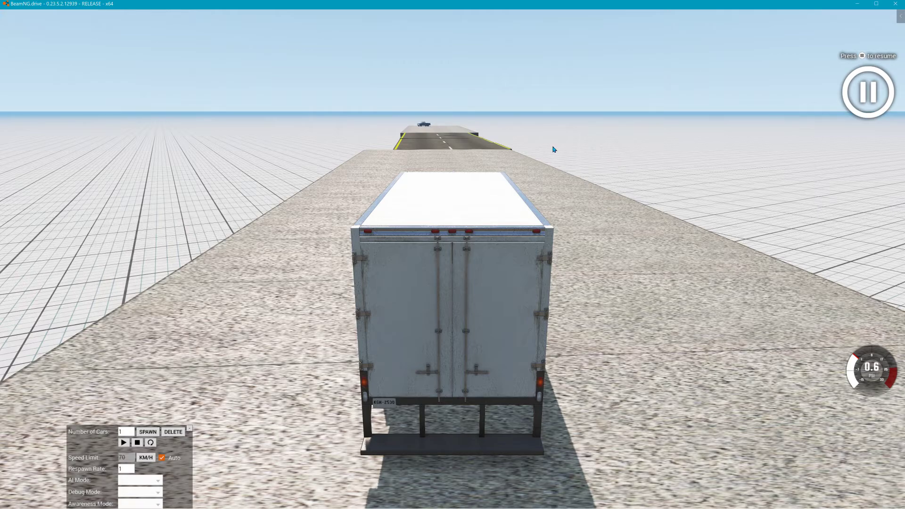
- Recover the truck in place, resume the physics and drive it across the bridge onto the opposite approach road
{"action": "key", "text": "Insert"}
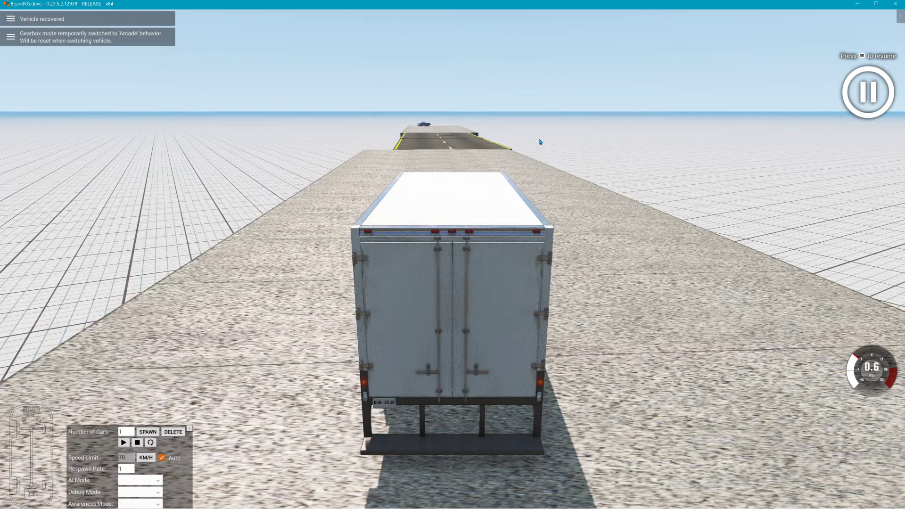
{"action": "key", "text": "j"}
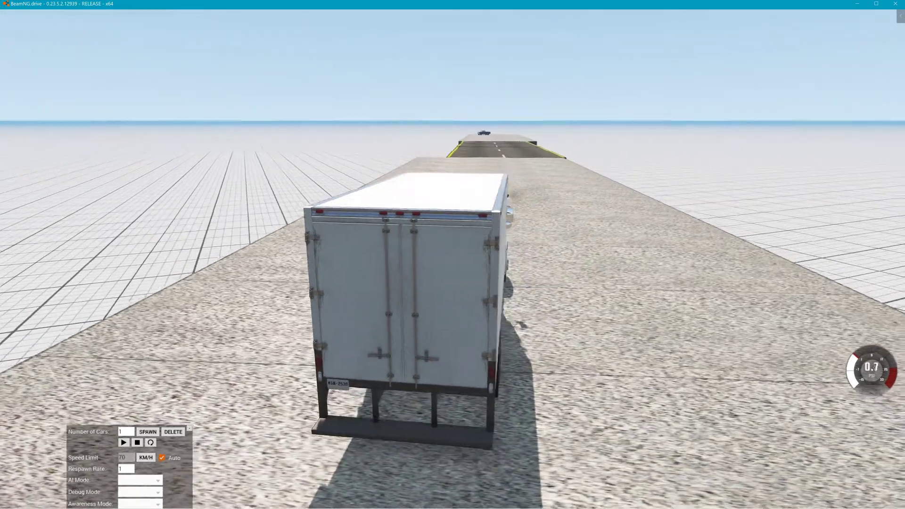
{"action": "key", "text": "Up"}
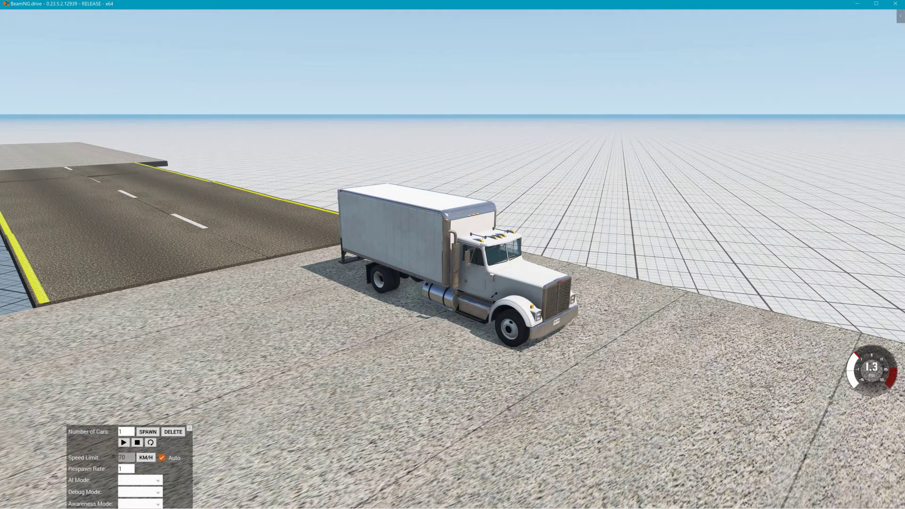
- Duplicate the cargo box truck twice in the world editor, placing one copy on each side of it on the approach road, and leave the editor
{"action": "key", "text": "F11"}
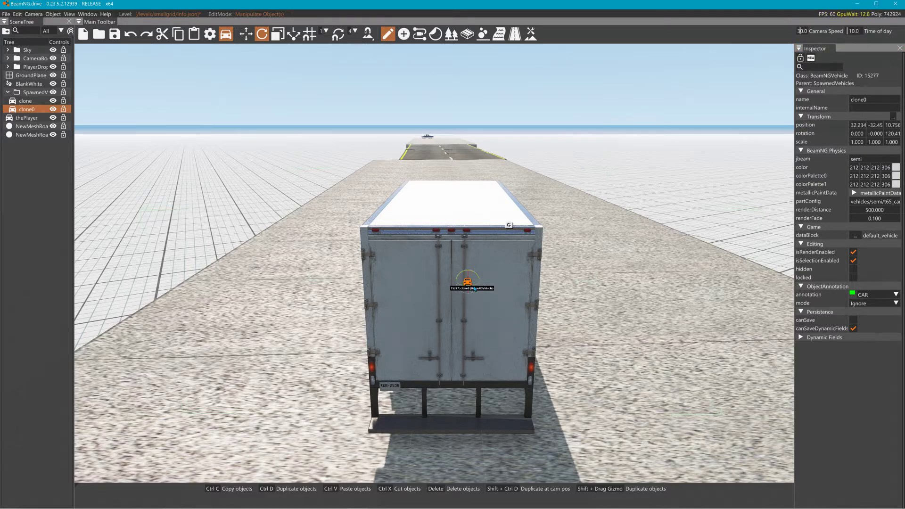
{"action": "key", "text": "1"}
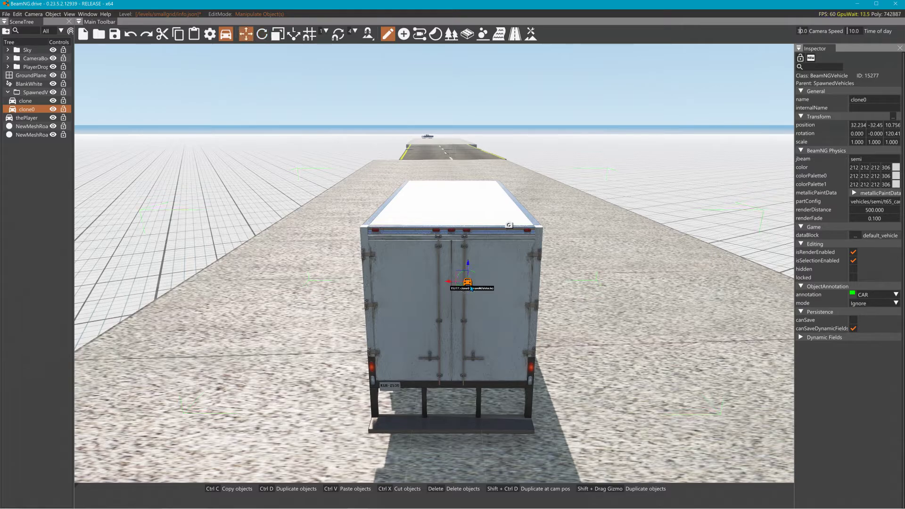
{"action": "left_click_drag", "start_coordinate": [452, 283], "coordinate": [550, 285], "text": "shift"}
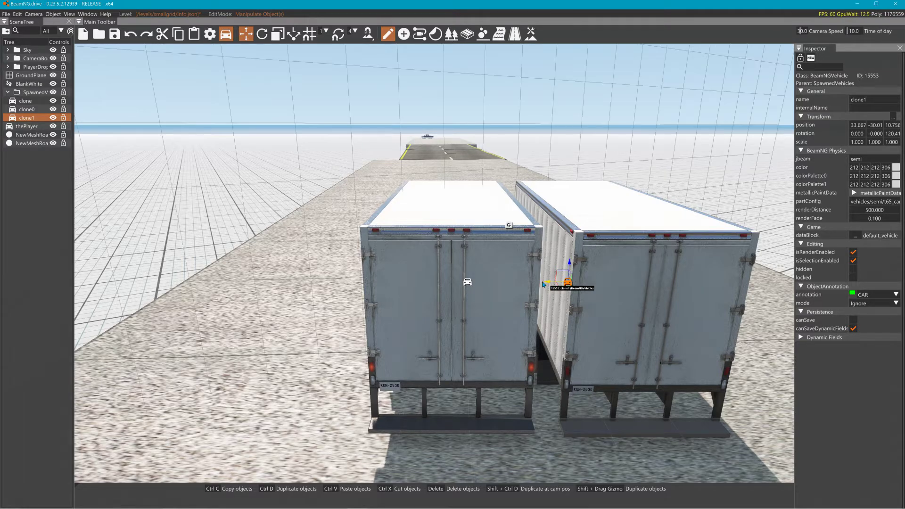
{"action": "left_click_drag", "start_coordinate": [416, 284], "coordinate": [342, 289], "text": "shift"}
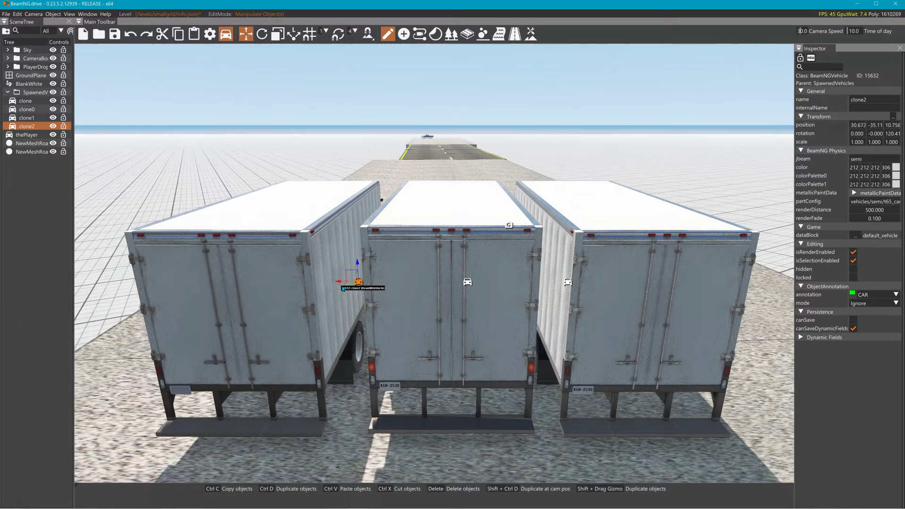
{"action": "key", "text": "F11"}
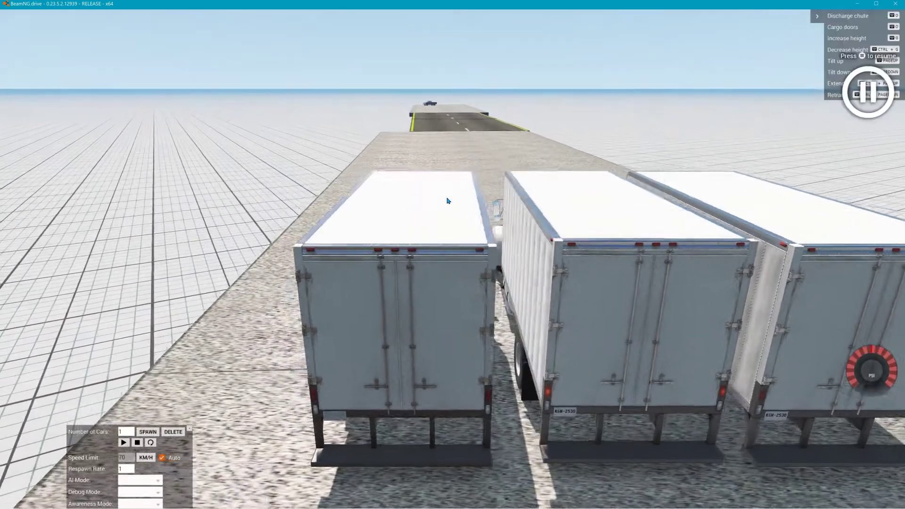
- Resume the physics, drive the outermost truck copy toward the bridge, and switch control to the truck parked beside its starting spot
{"action": "key", "text": "j"}
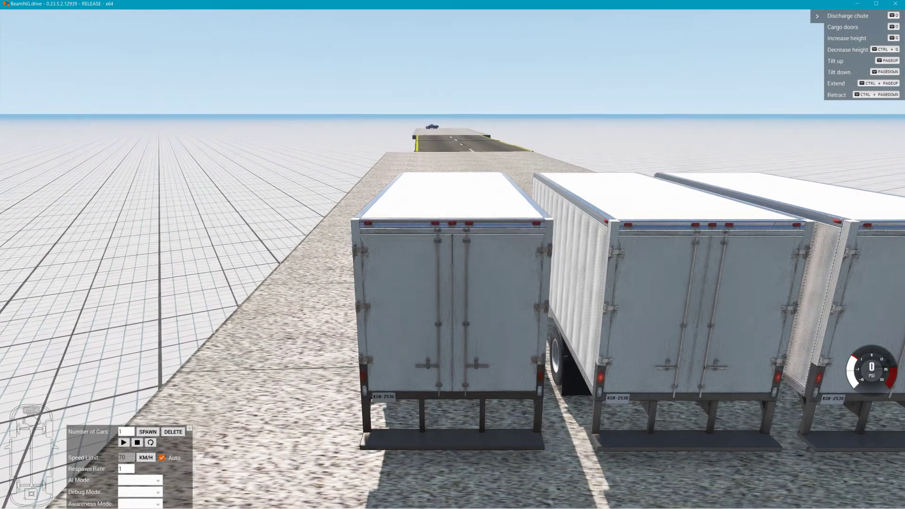
{"action": "key", "text": "Up"}
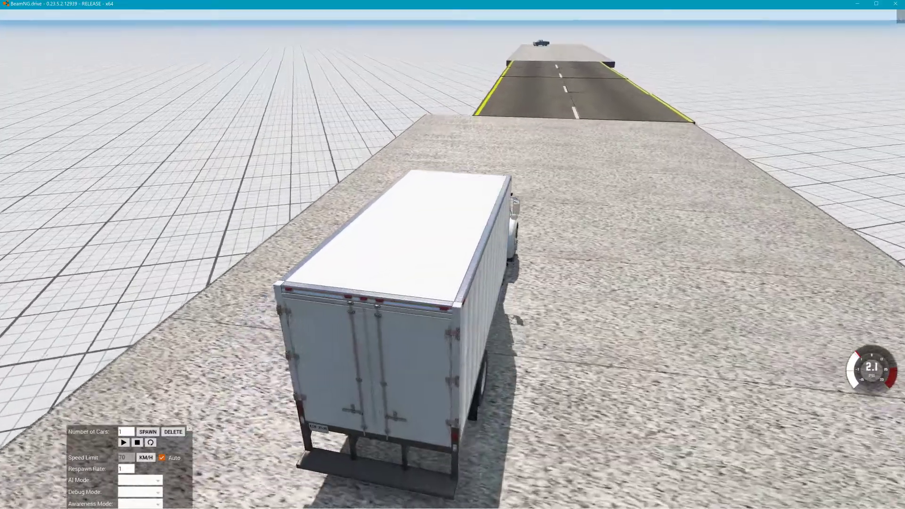
{"action": "key", "text": "Tab"}
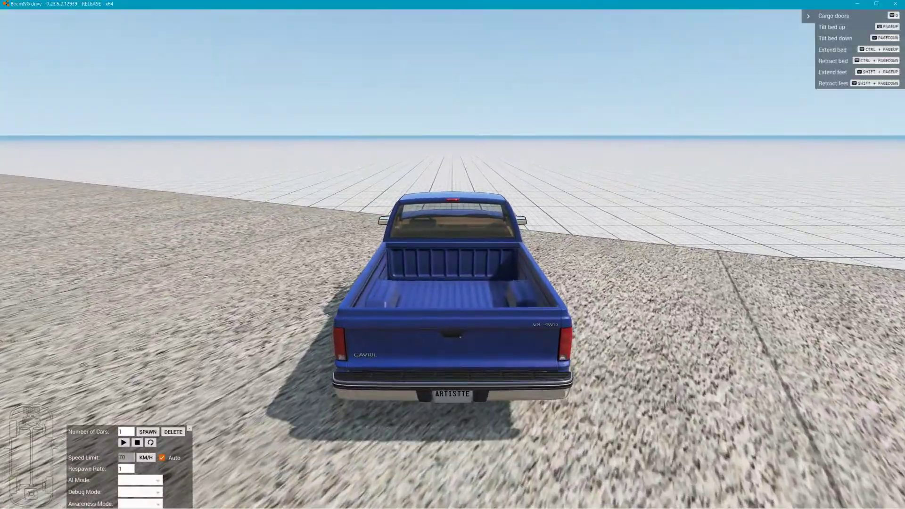
{"action": "key", "text": "Tab"}
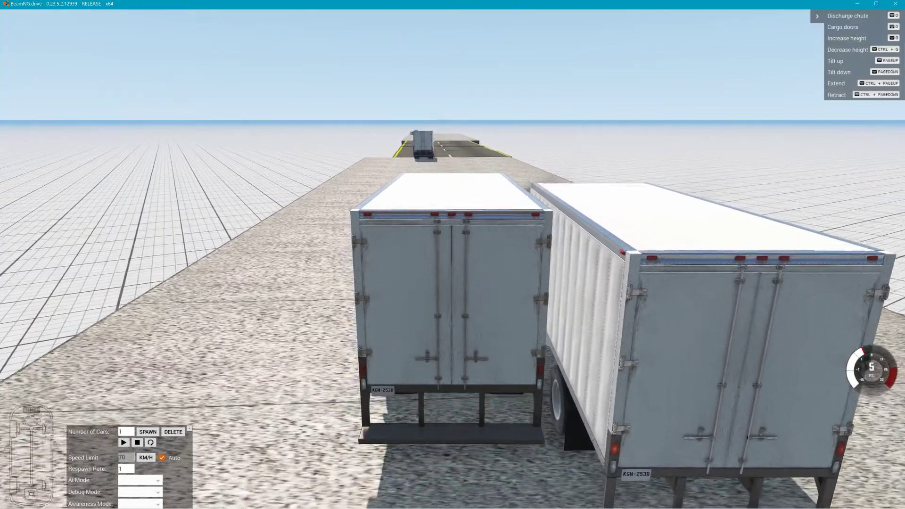